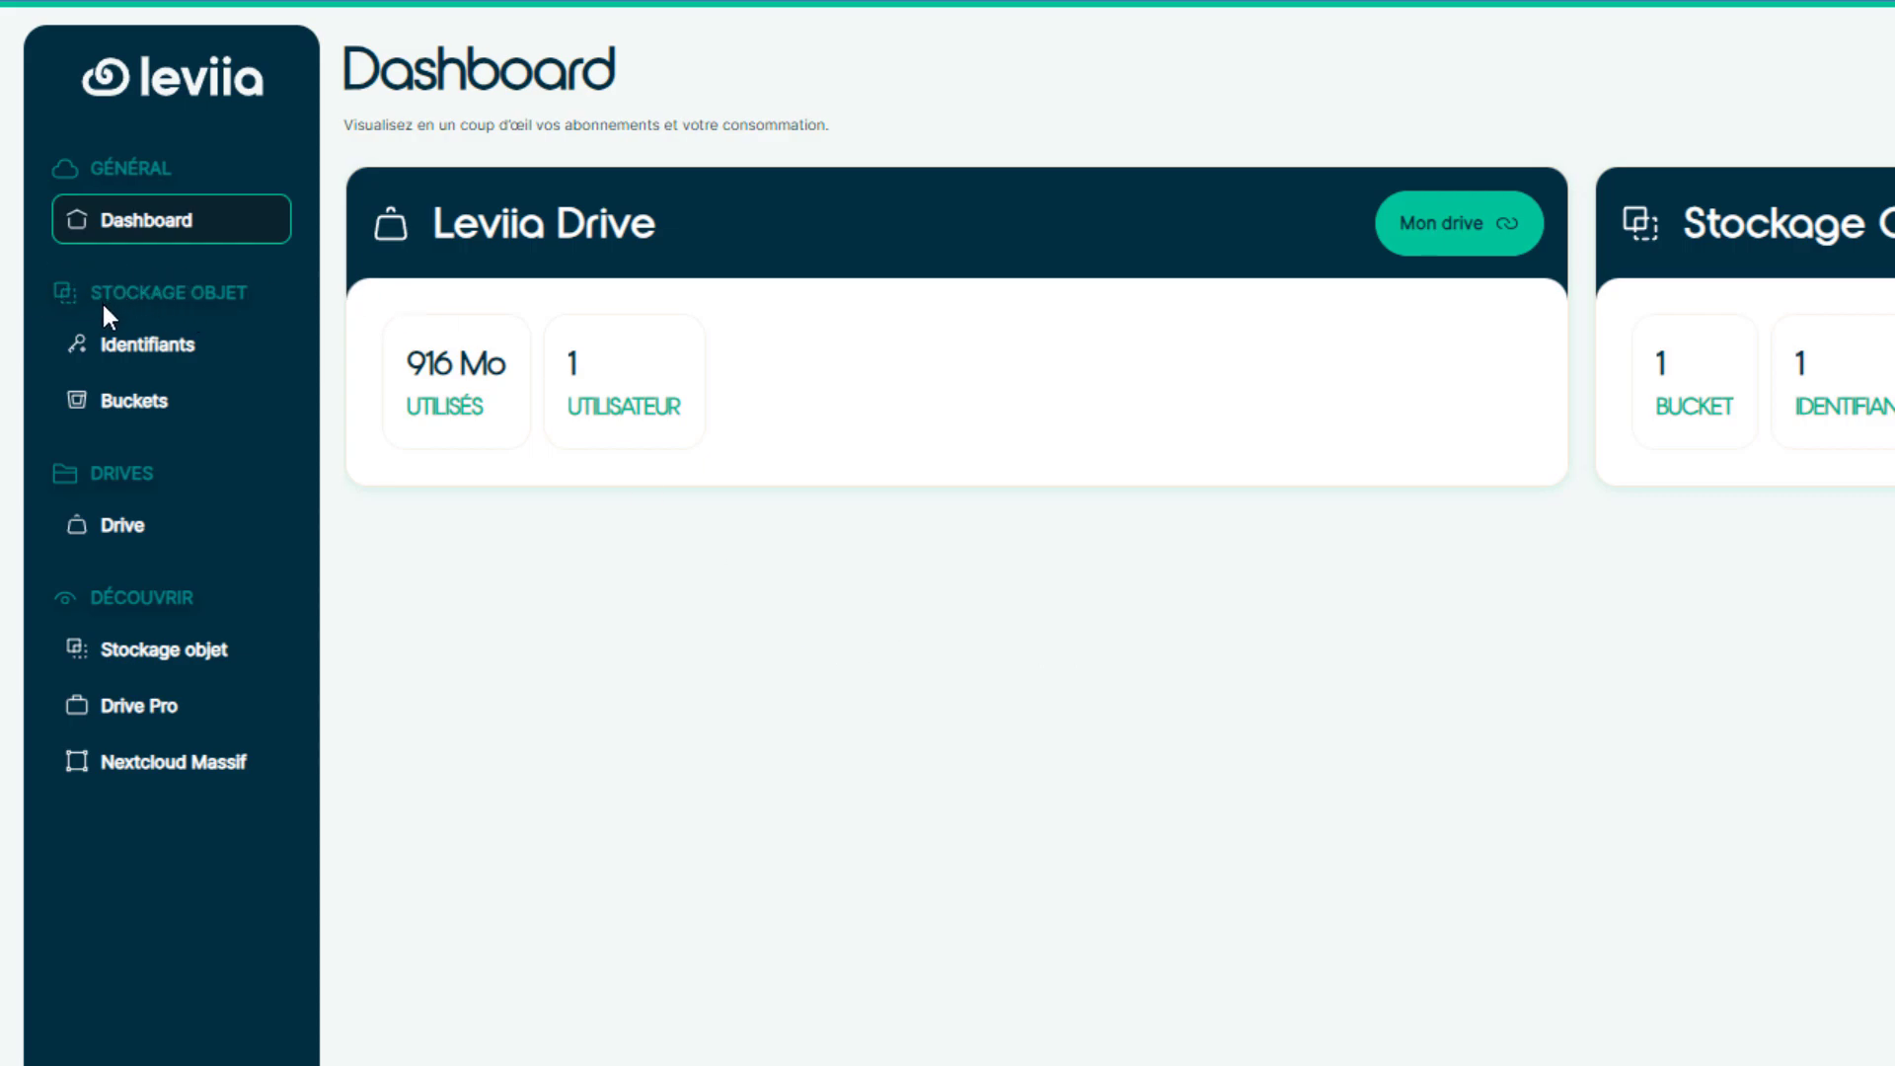
- Create a new object storage identifier named account-veeambackup in the Leviia console
click(228, 356)
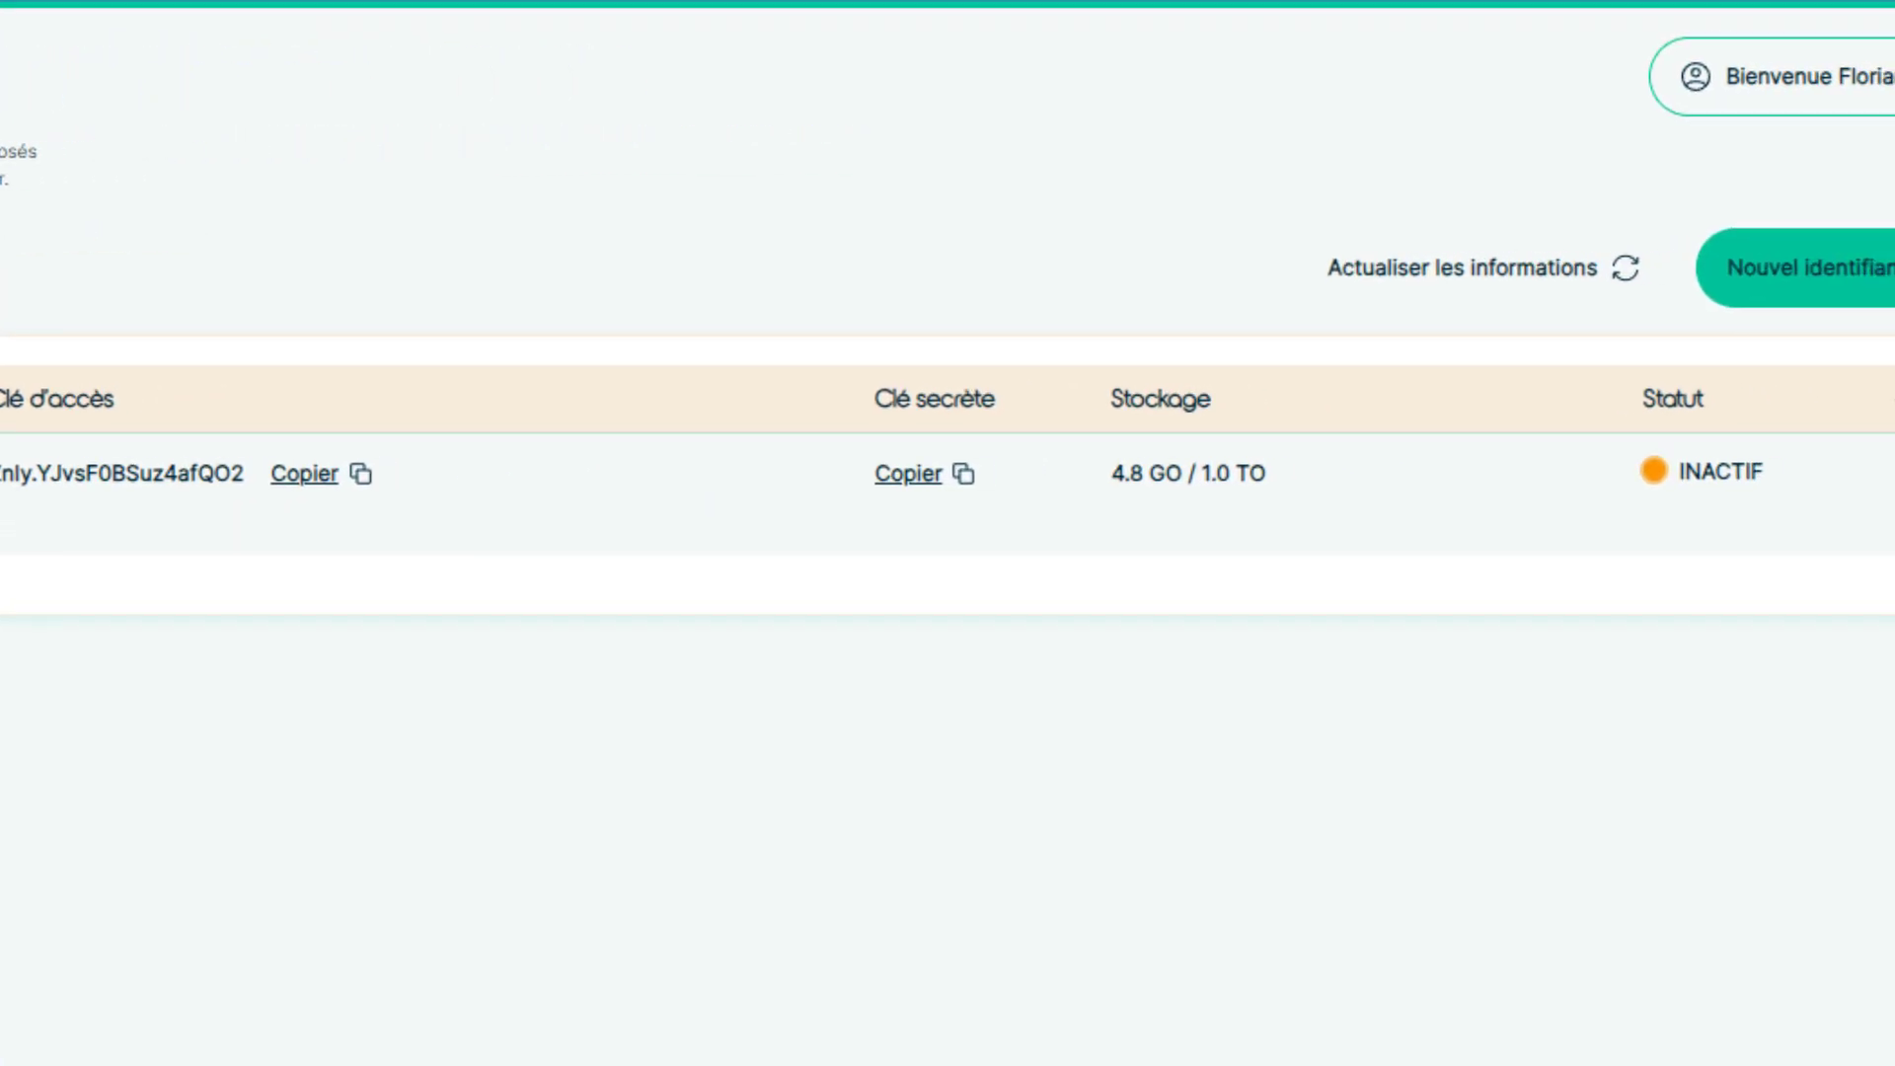
click(1632, 296)
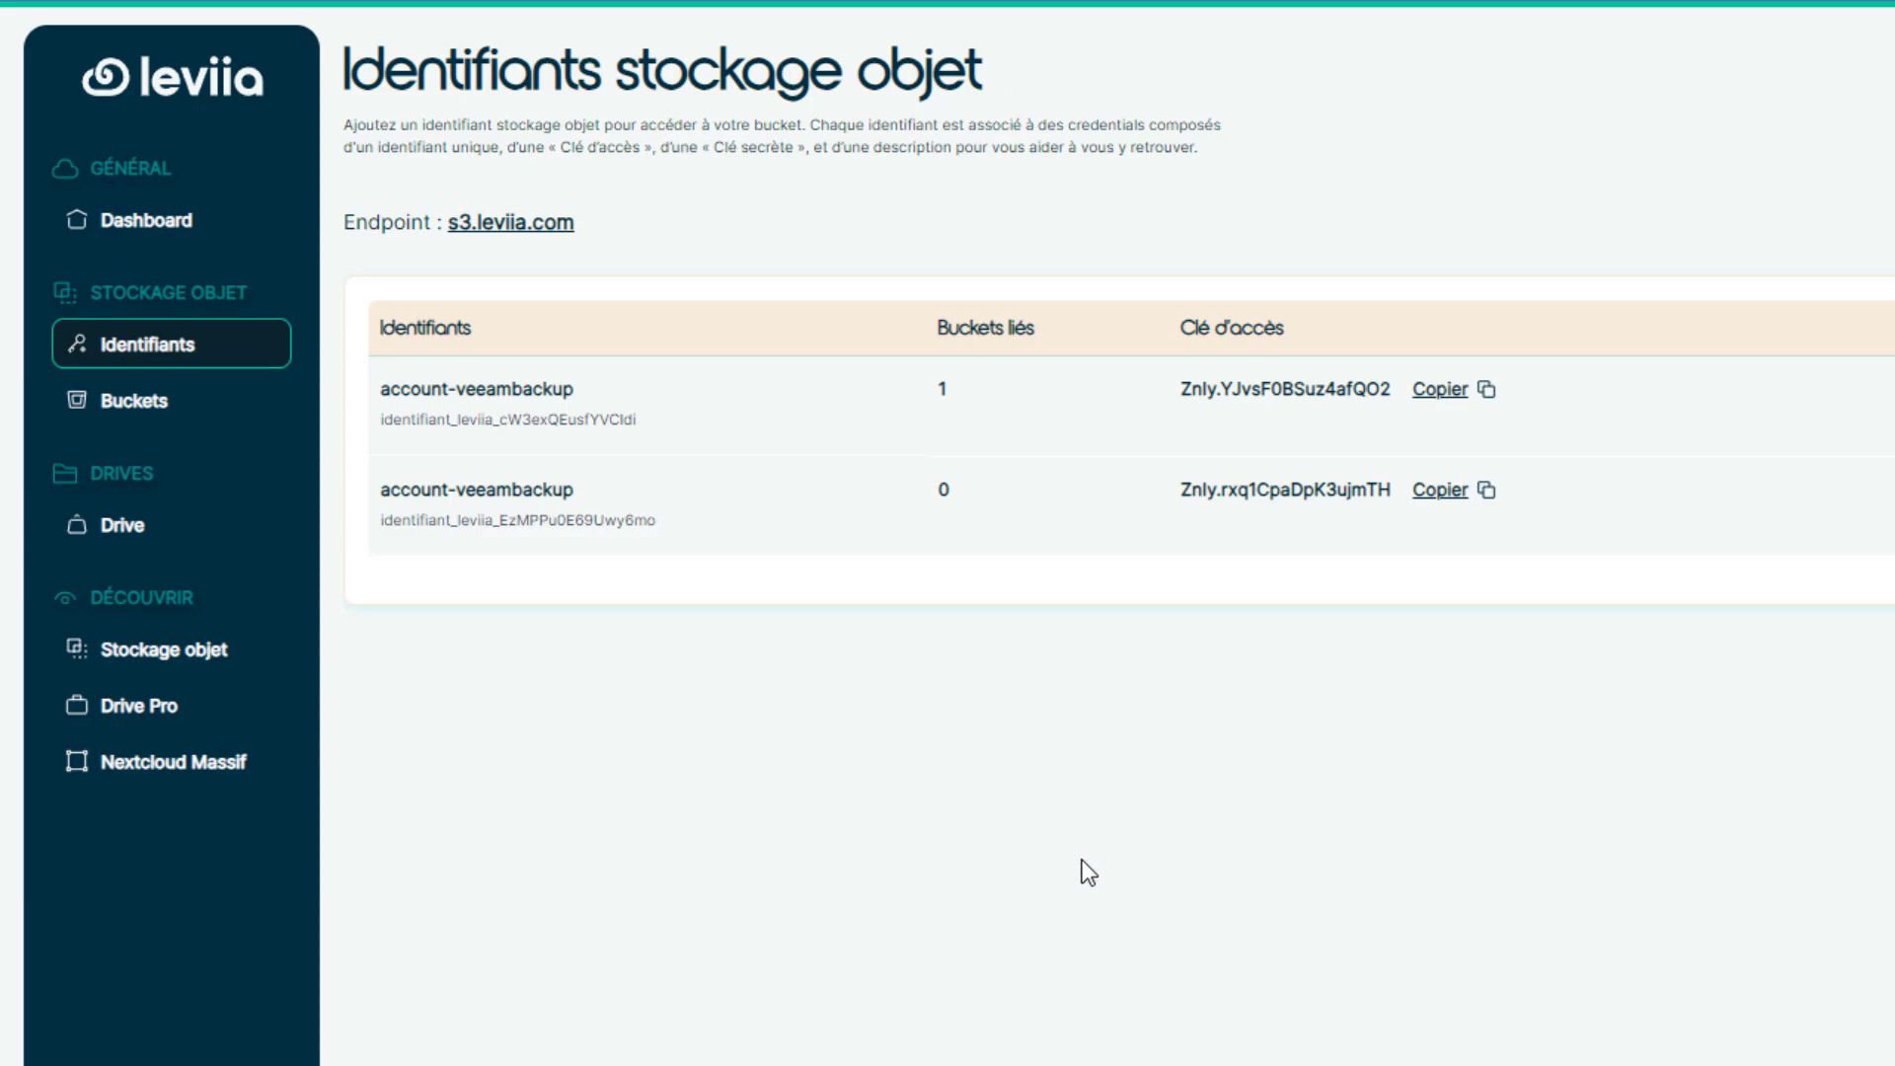
- Set up a new bucket named itconnectveeam with the account-veeambackup identifier, and enable its version management and object lock
click(137, 413)
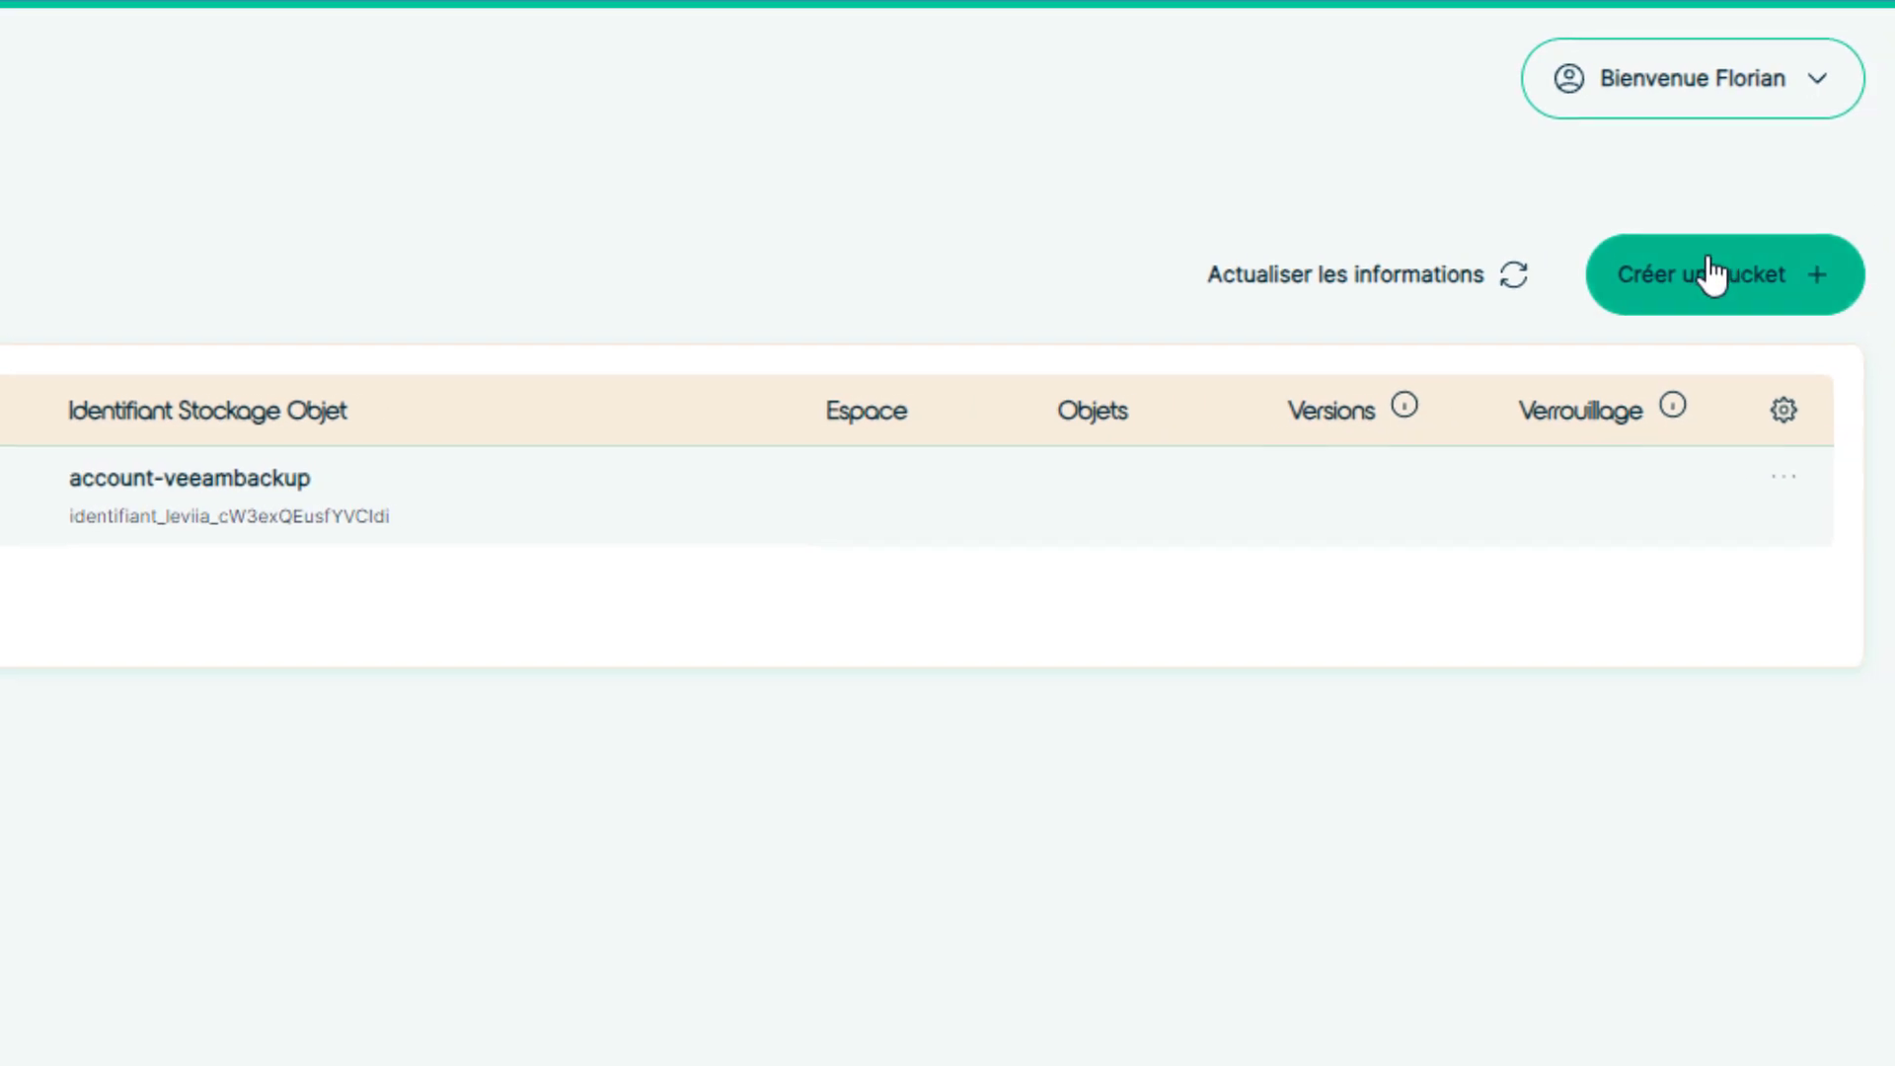
click(1713, 275)
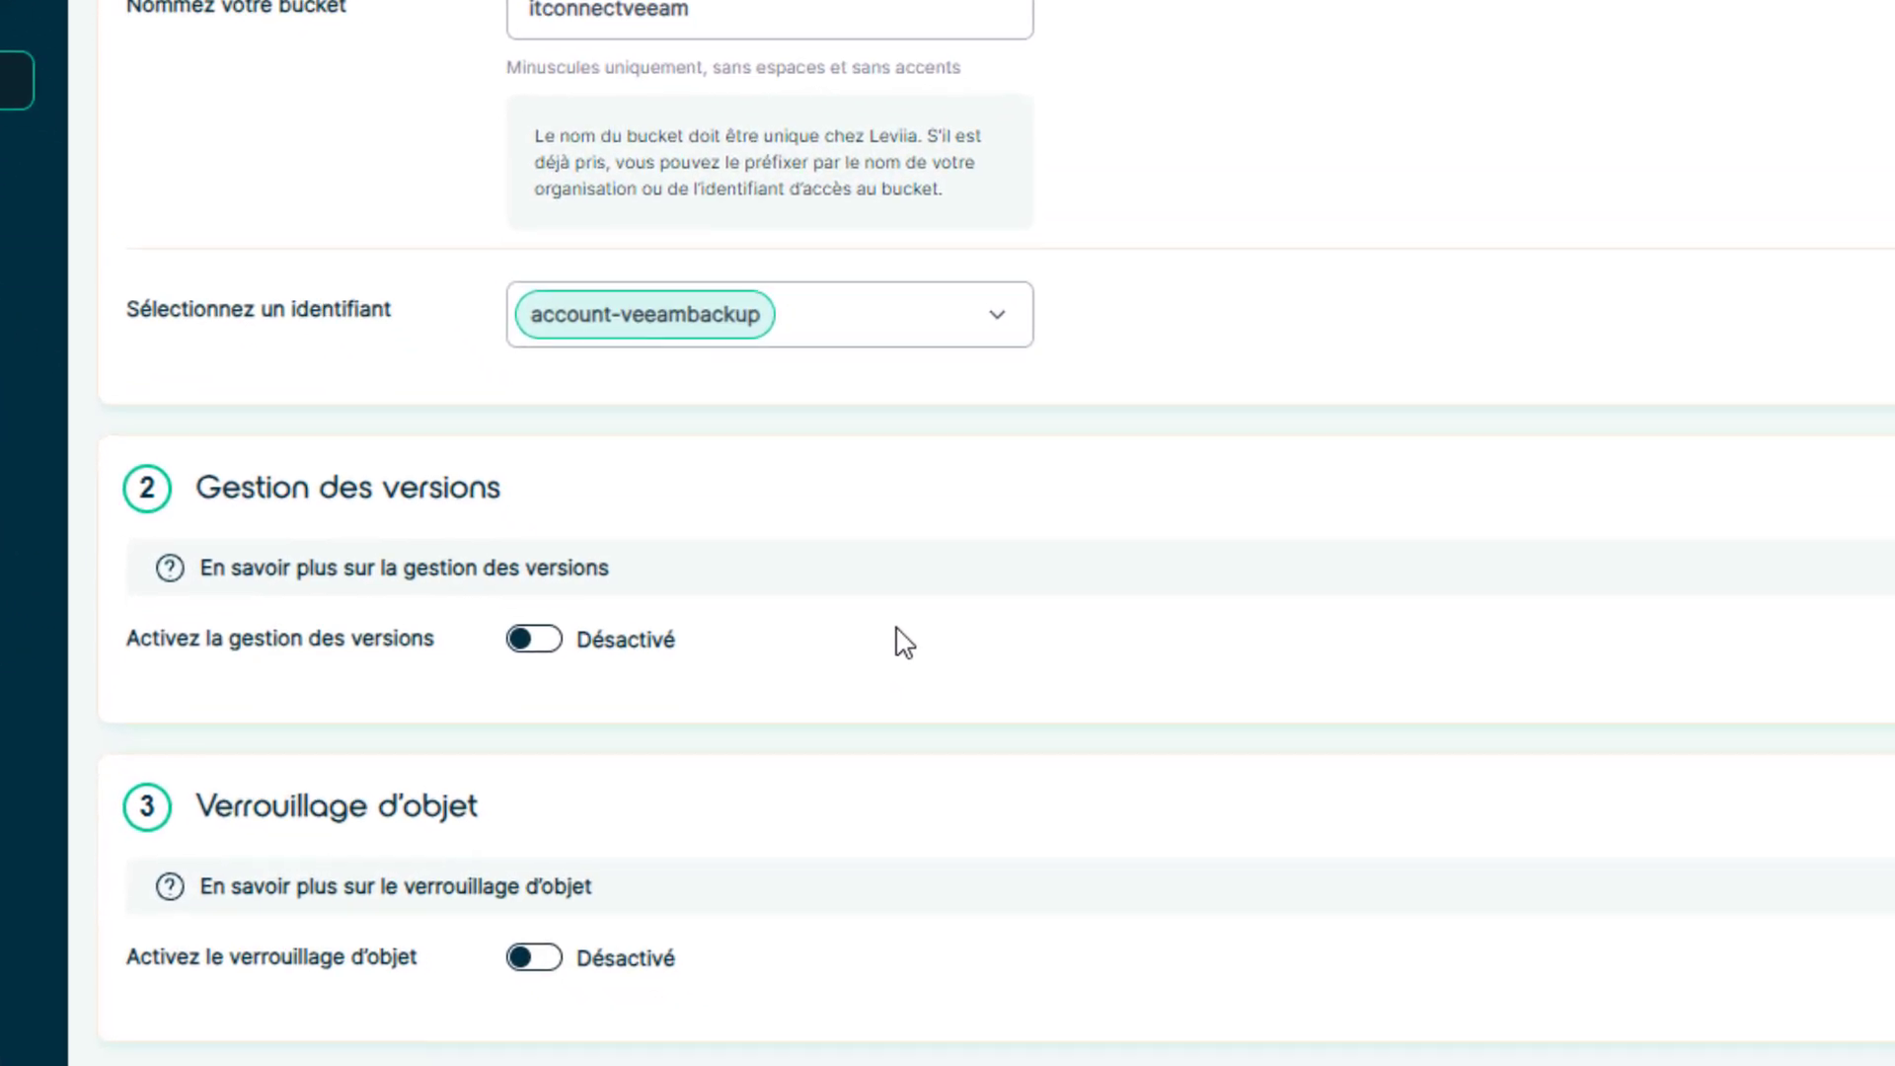
click(492, 571)
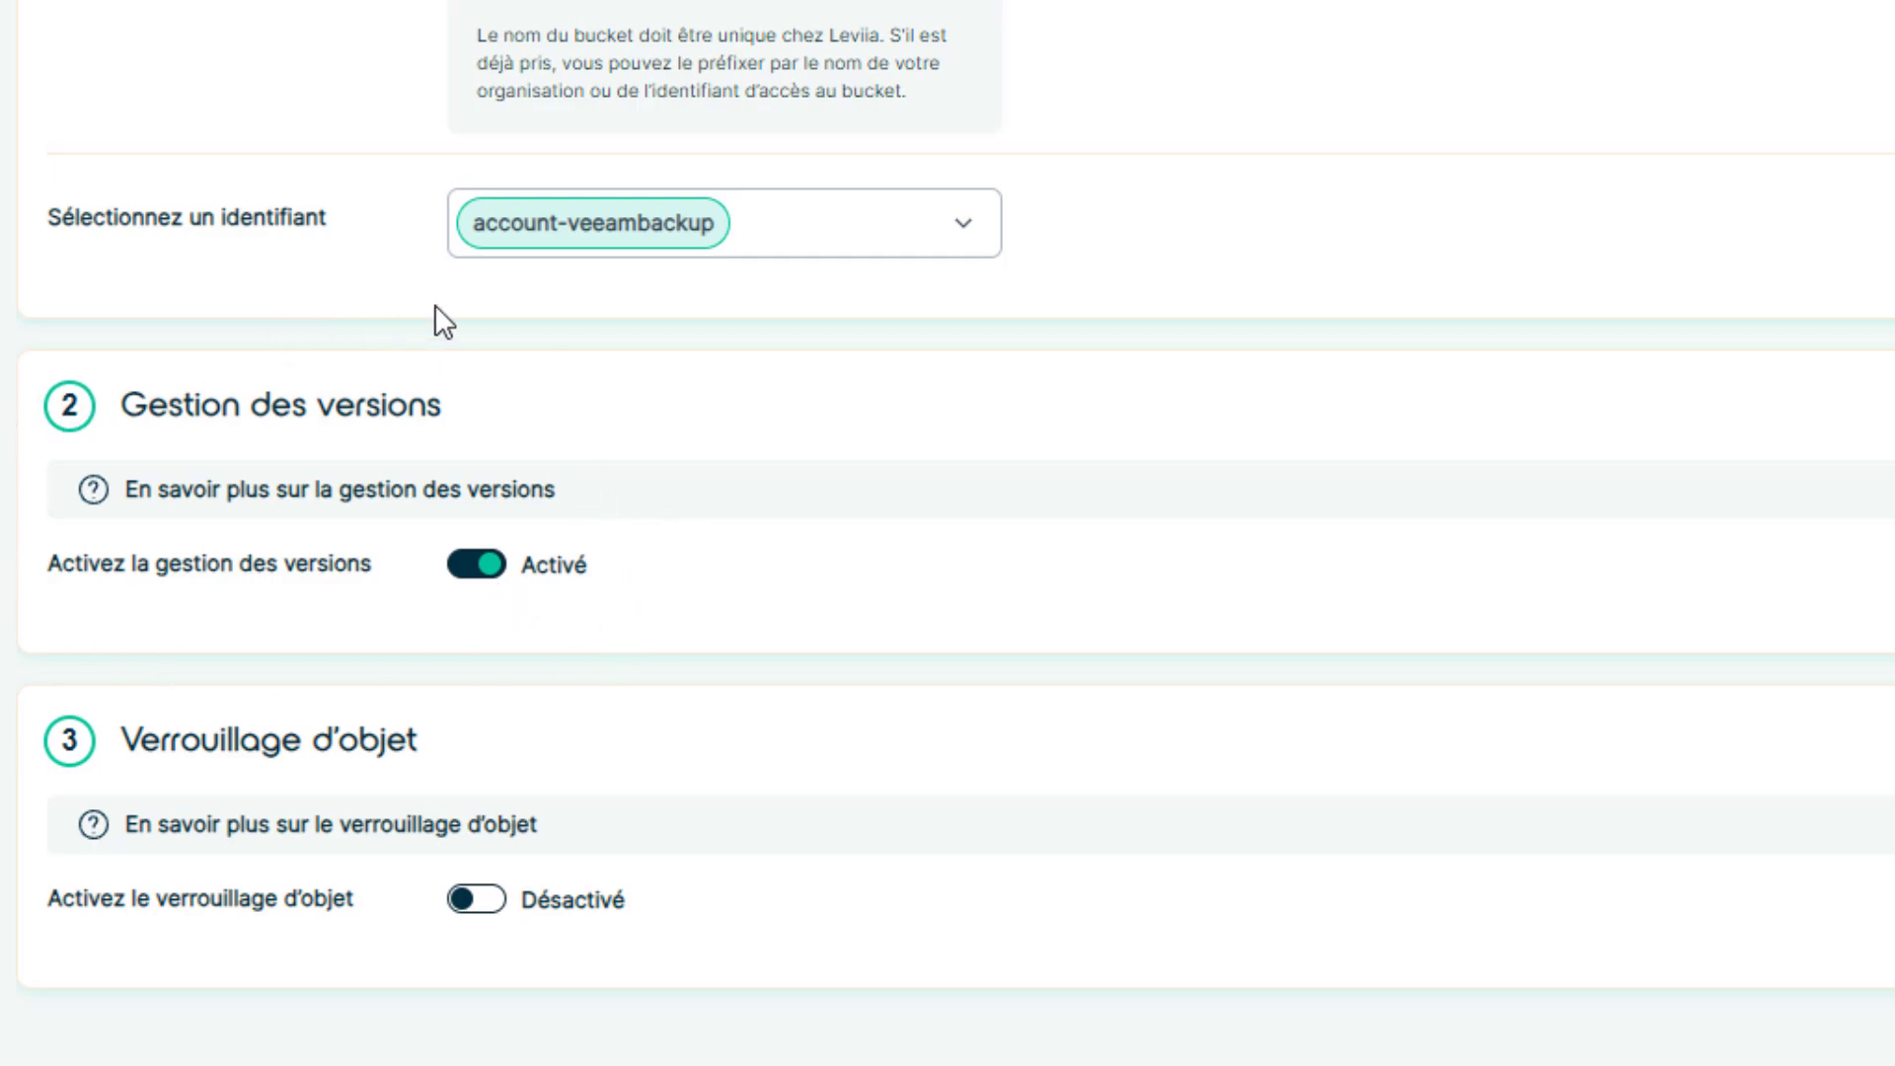
click(481, 903)
scroll(772, 892, down, 1)
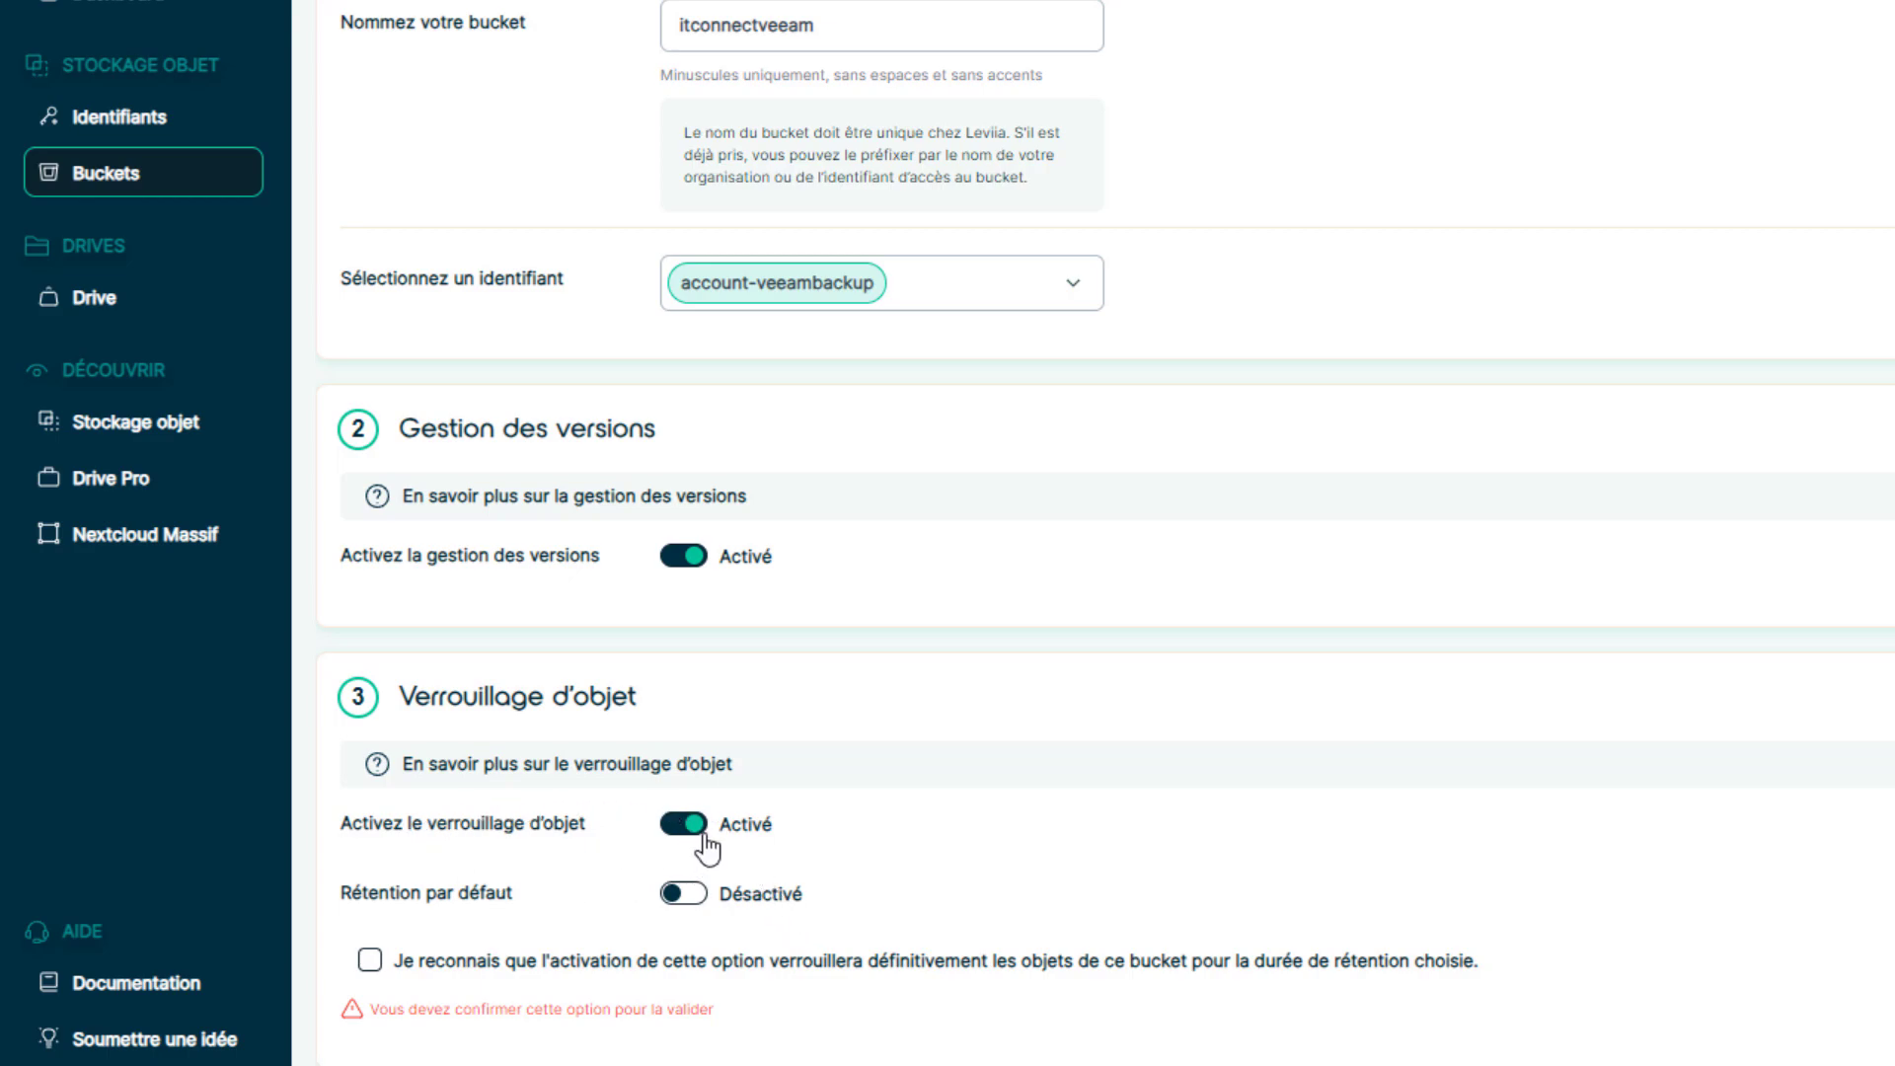
- Turn on default retention to examine its compliance mode and duration options, and turn it off again
click(684, 906)
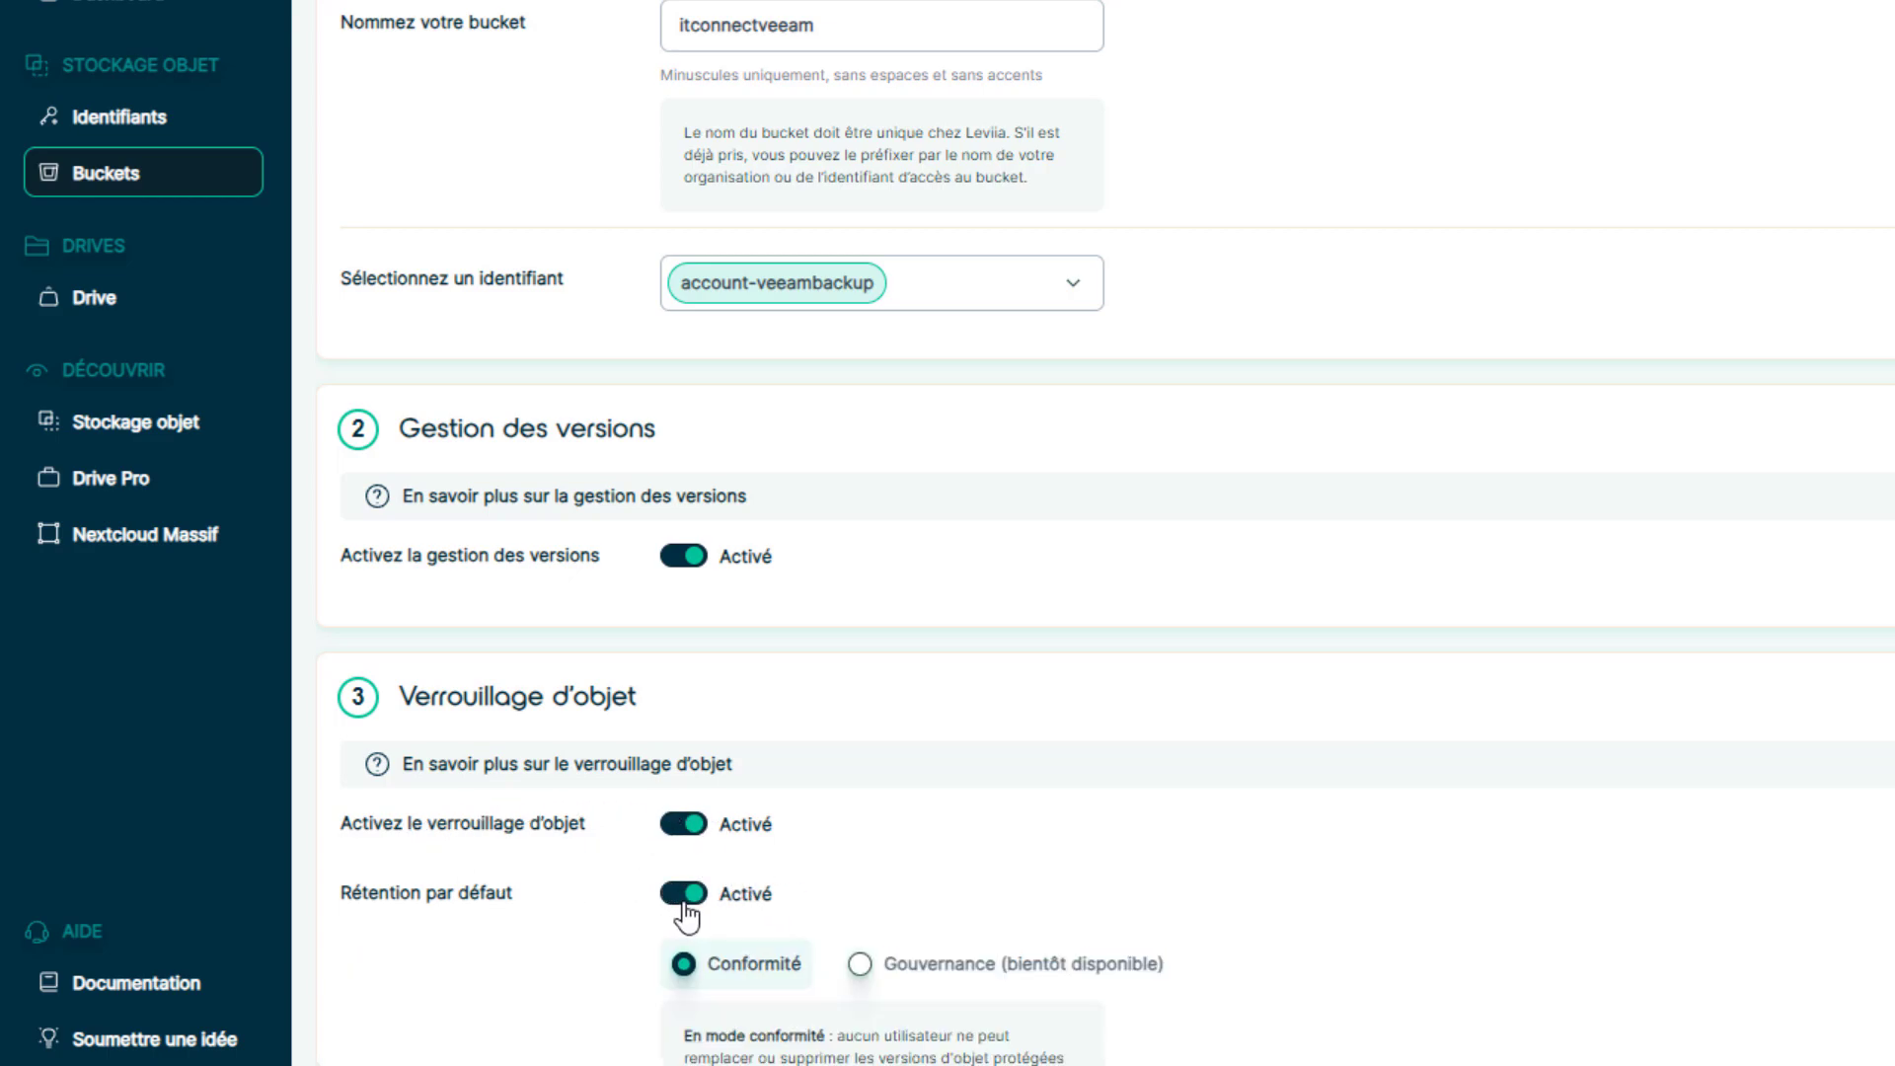
scroll(1139, 805, down, 5)
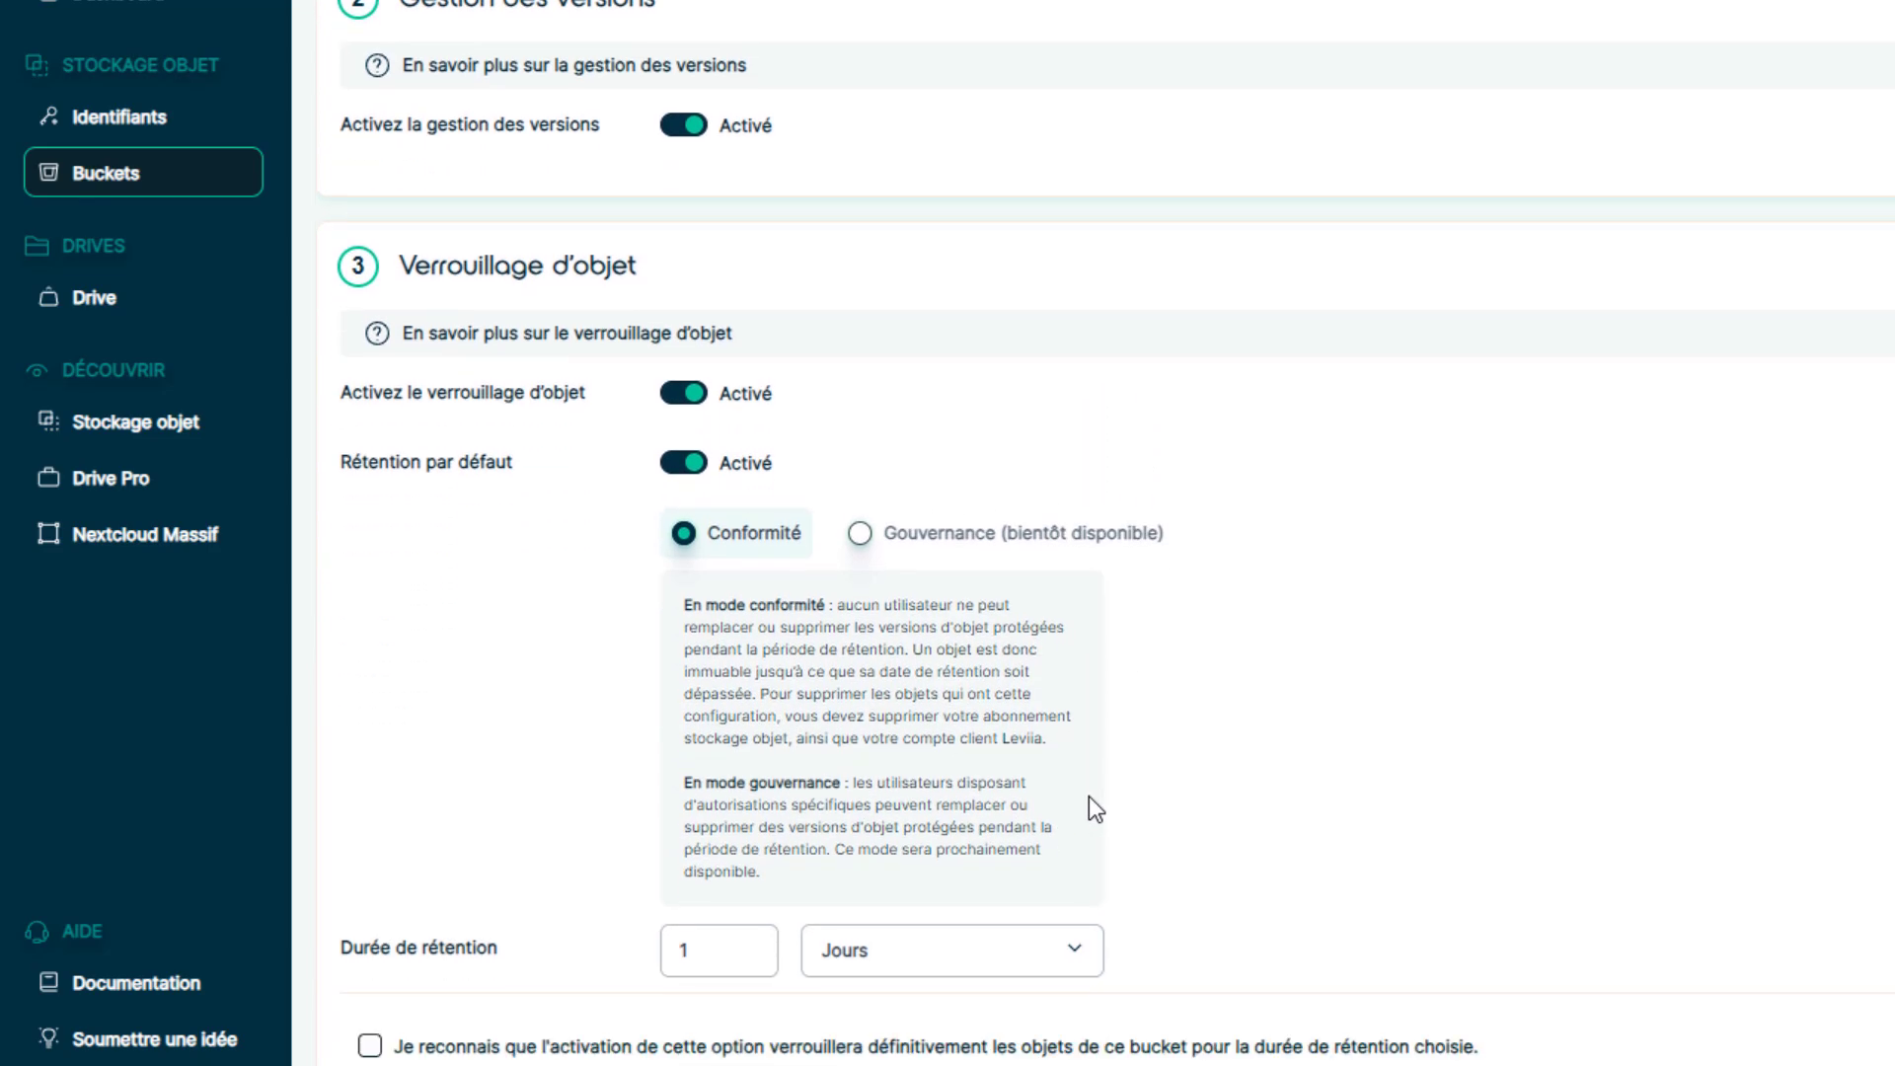
scroll(1088, 796, down, 1)
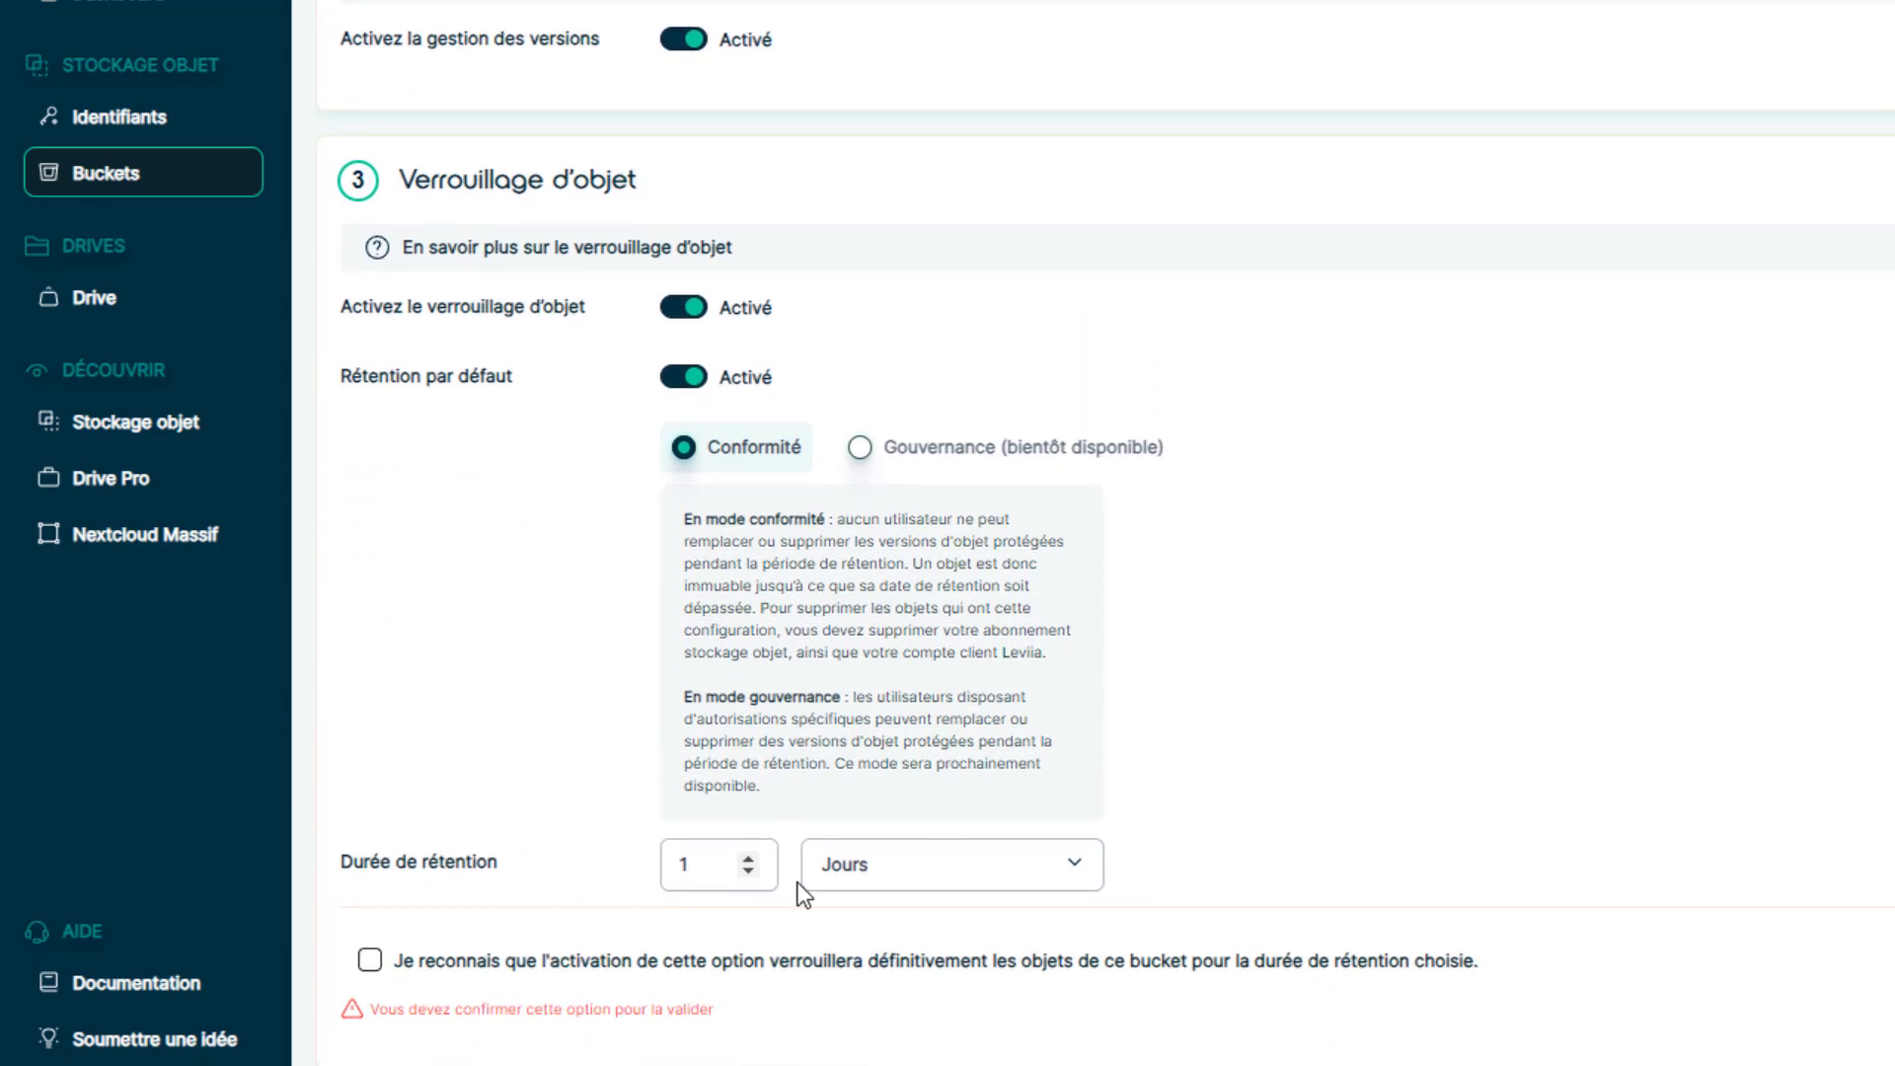
click(684, 377)
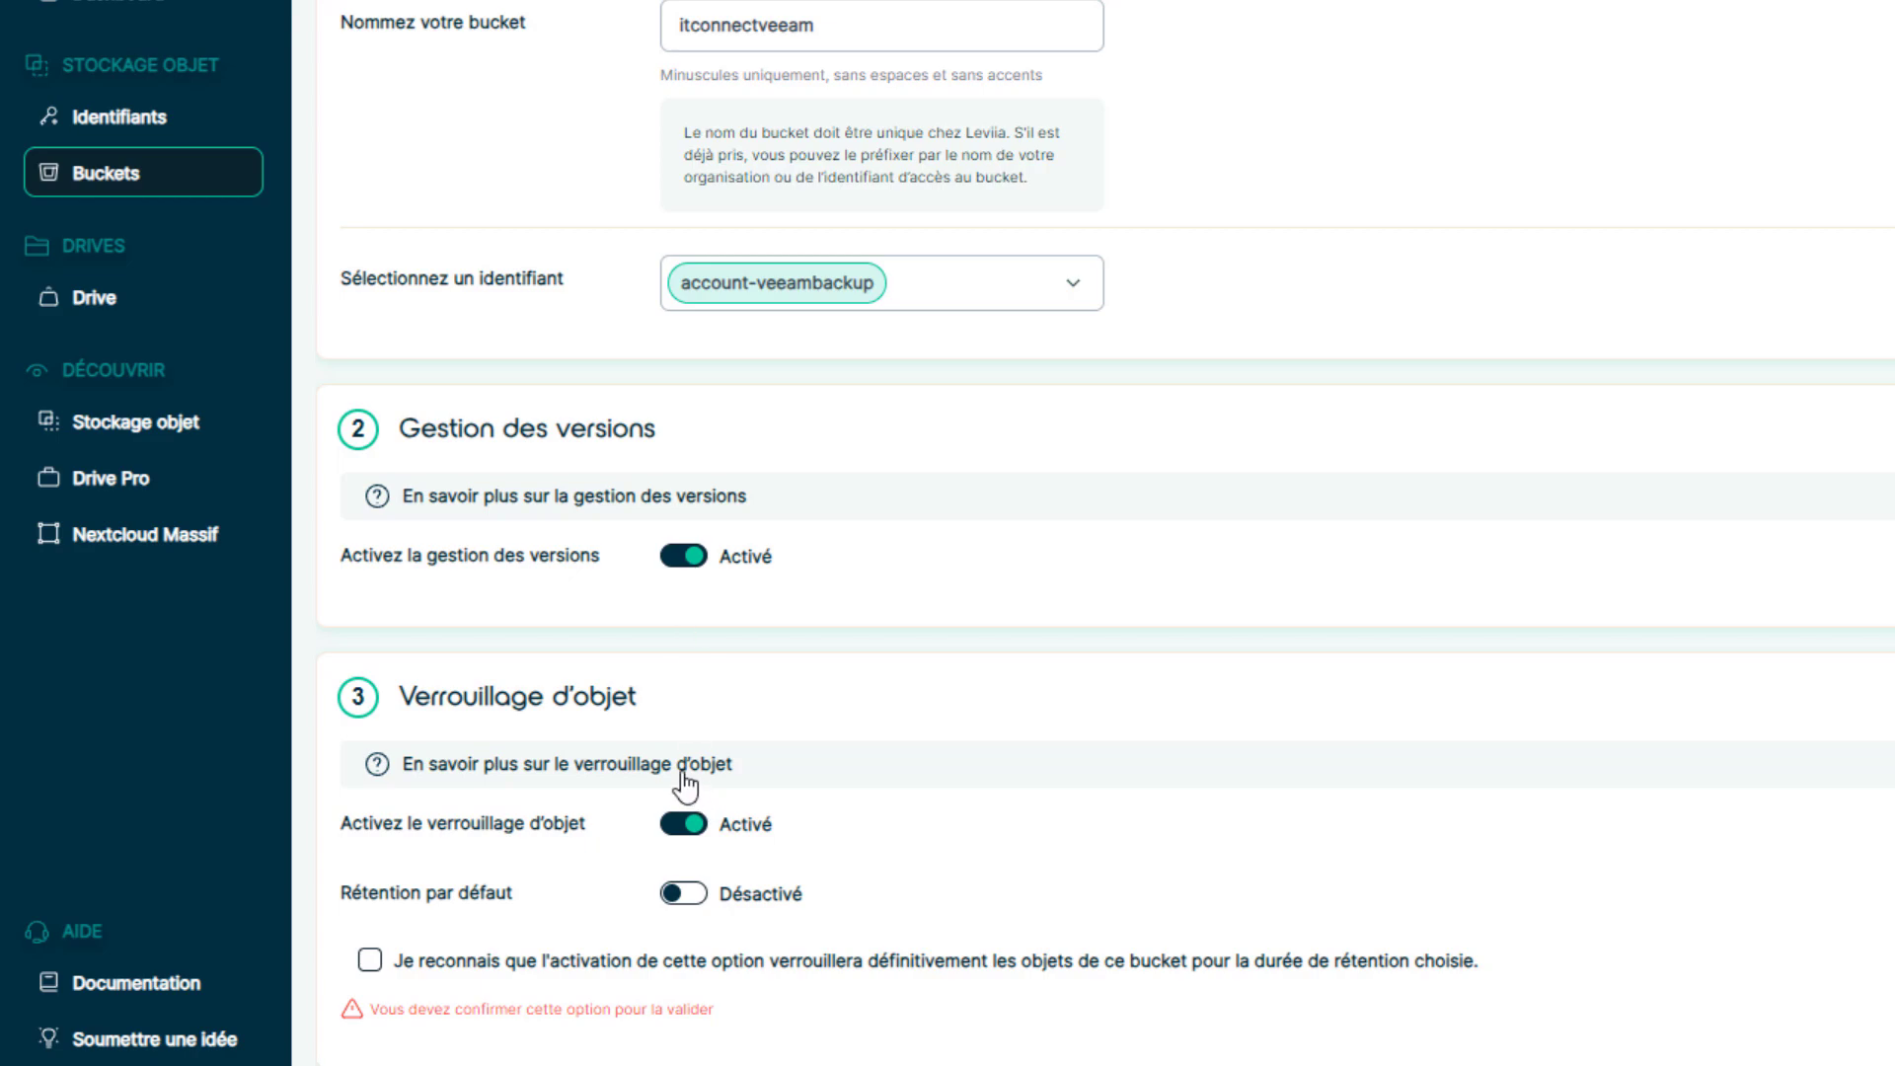
- Acknowledge that object lock permanently locks the bucket's objects for the chosen retention period
click(369, 963)
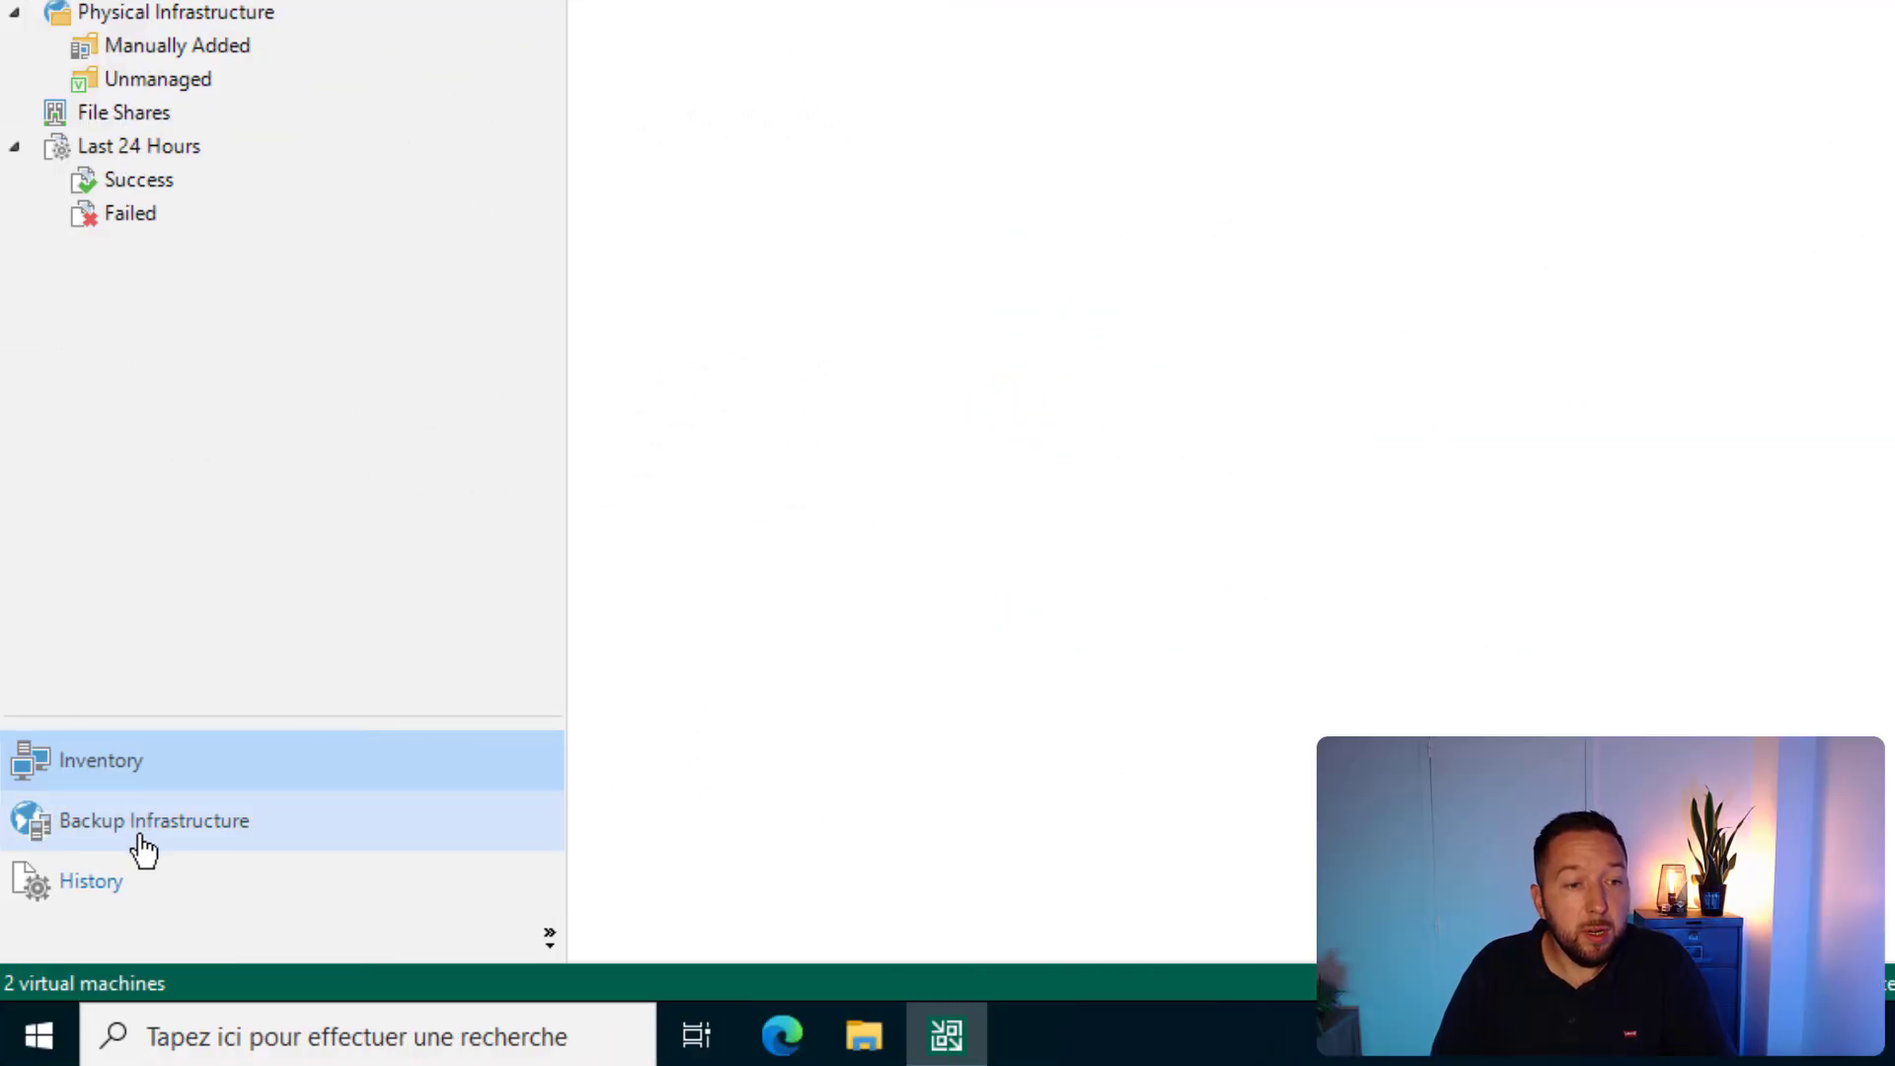
- Switch to Veeam Backup and Replication and start adding a backup repository of the S3 Compatible object storage type
click(142, 837)
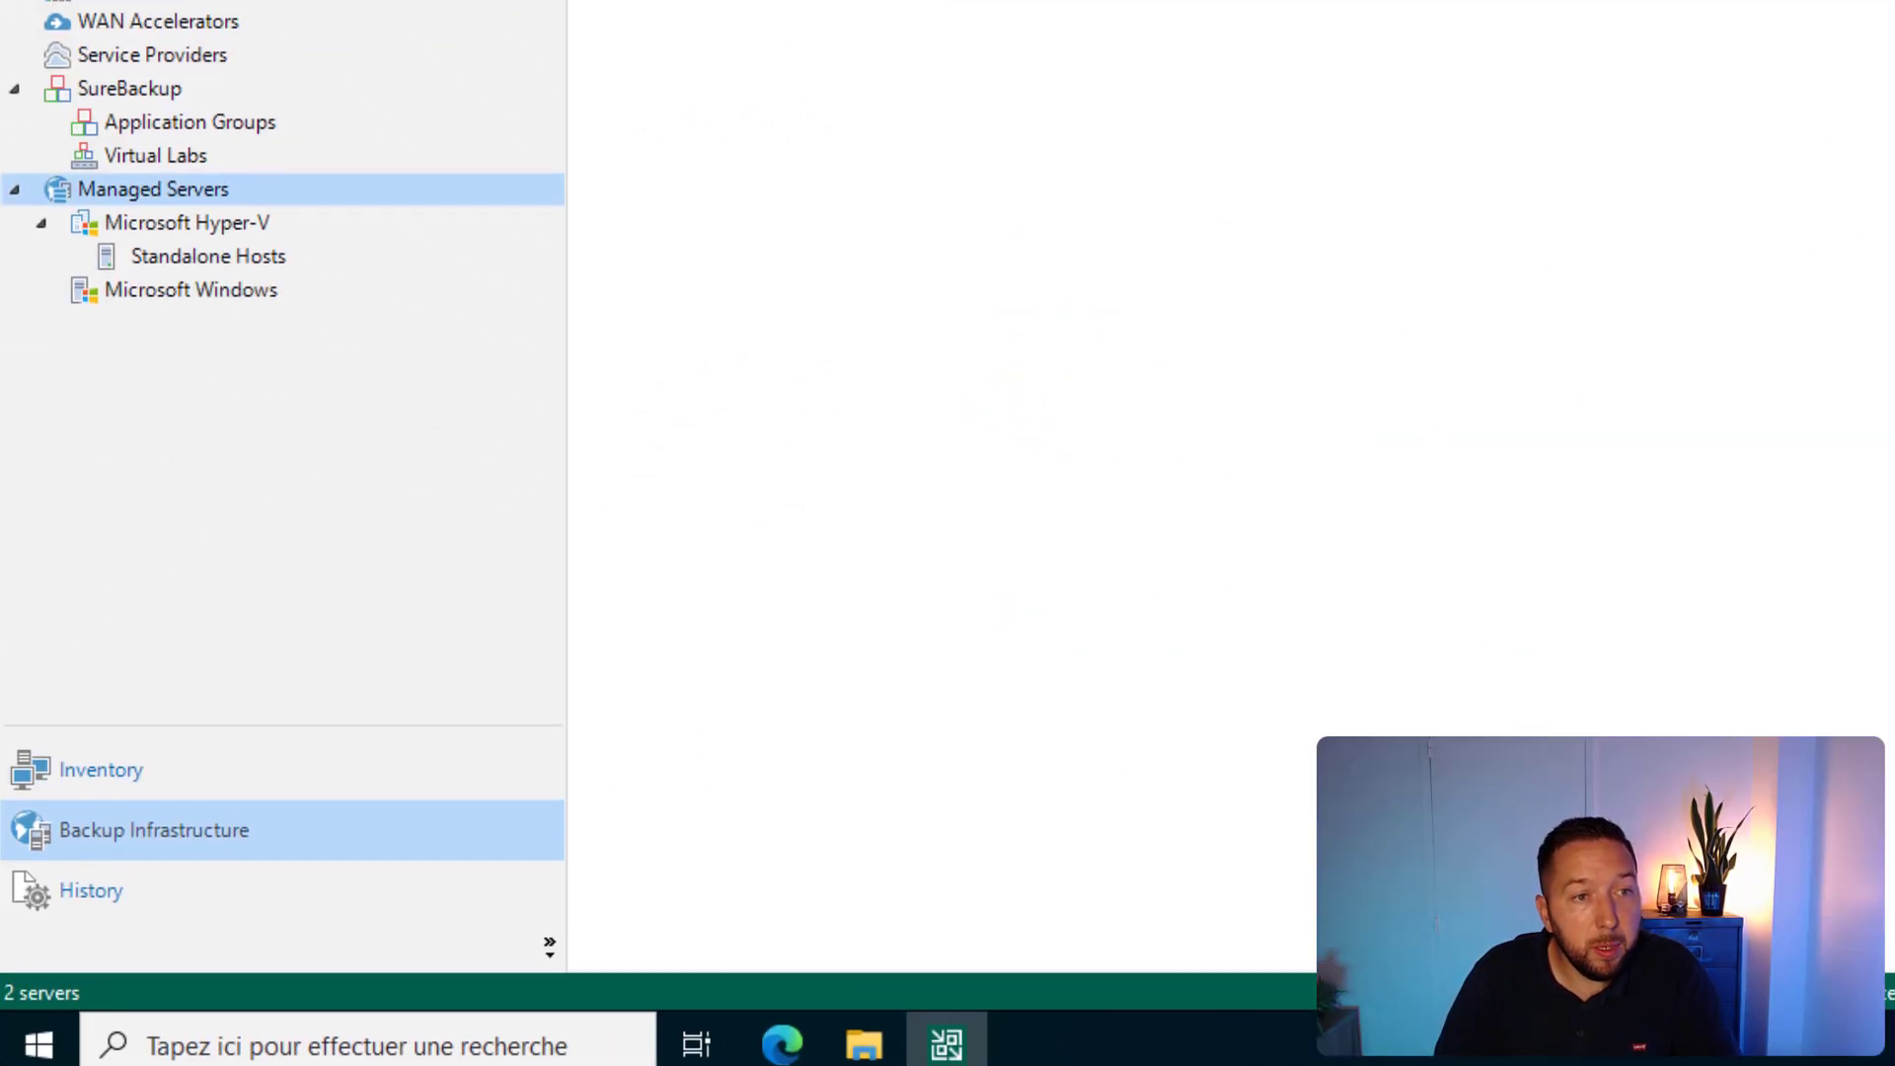
click(83, 237)
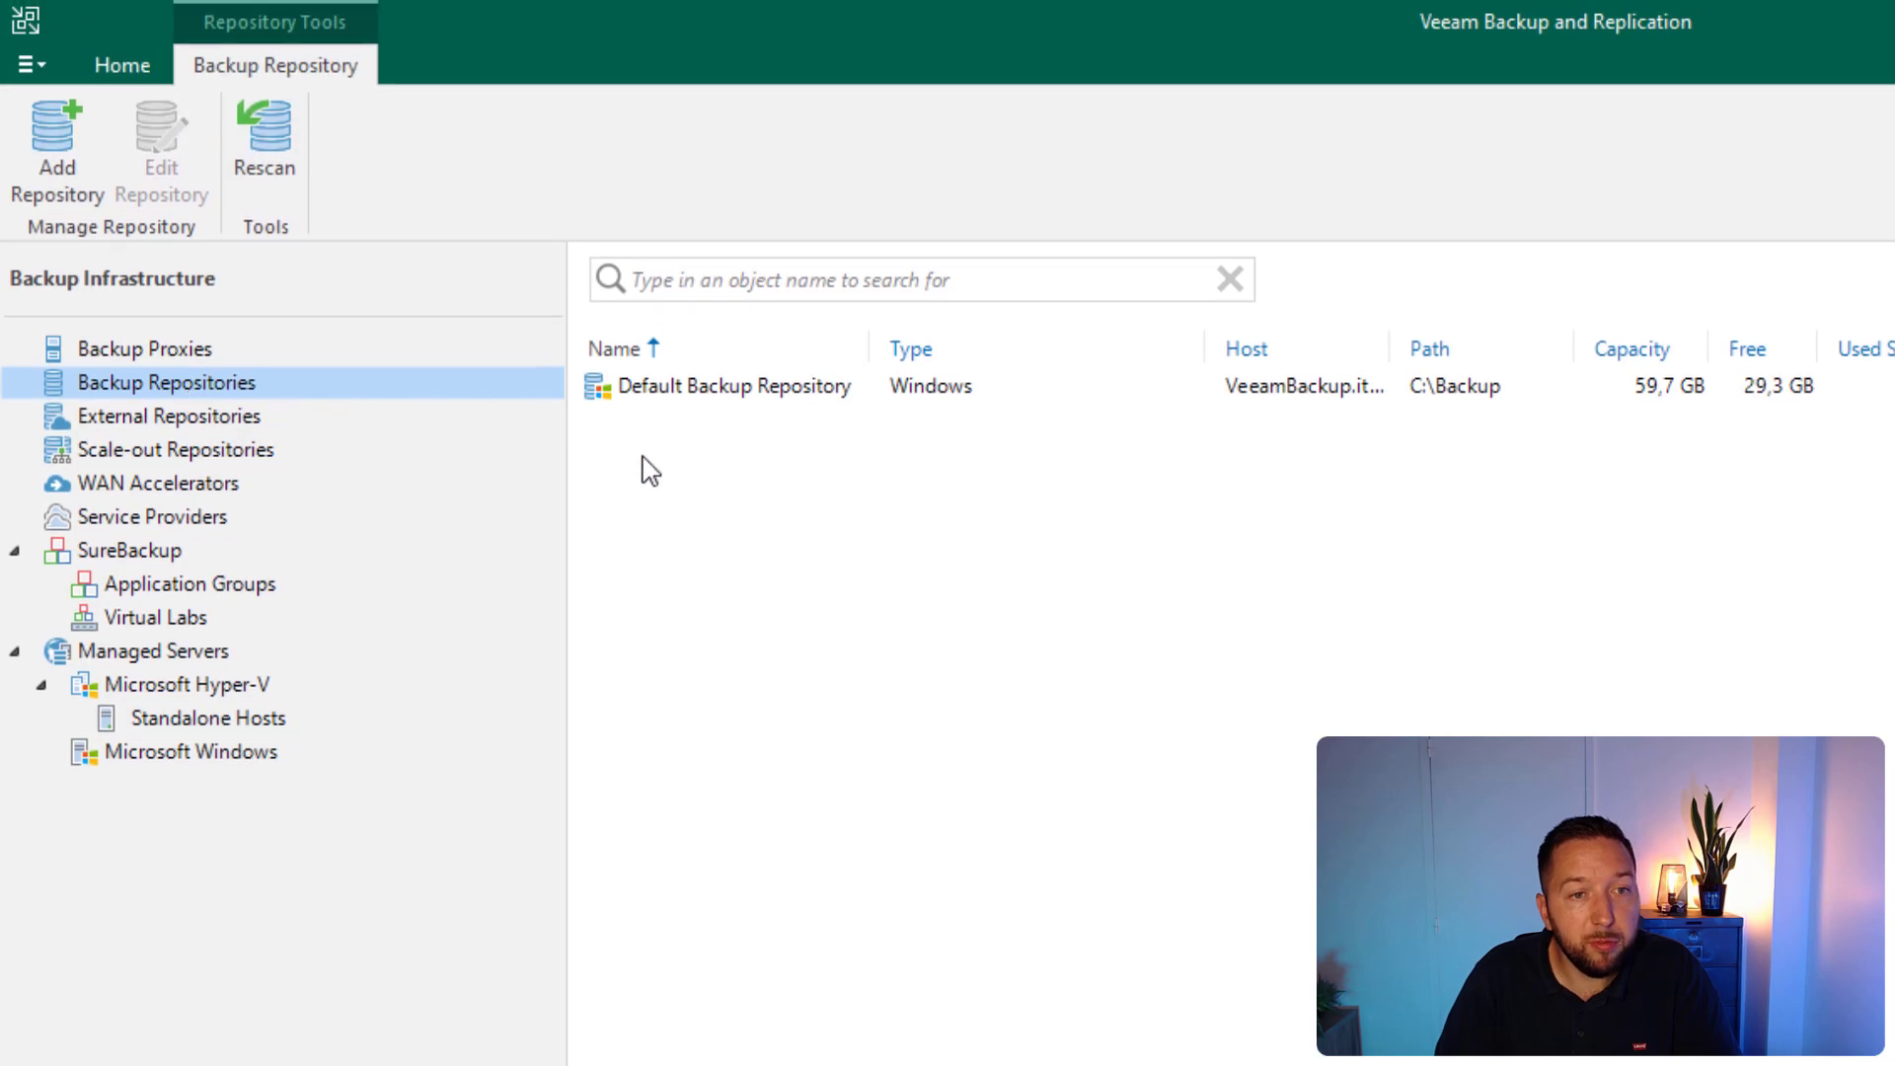
right_click(644, 305)
click(711, 488)
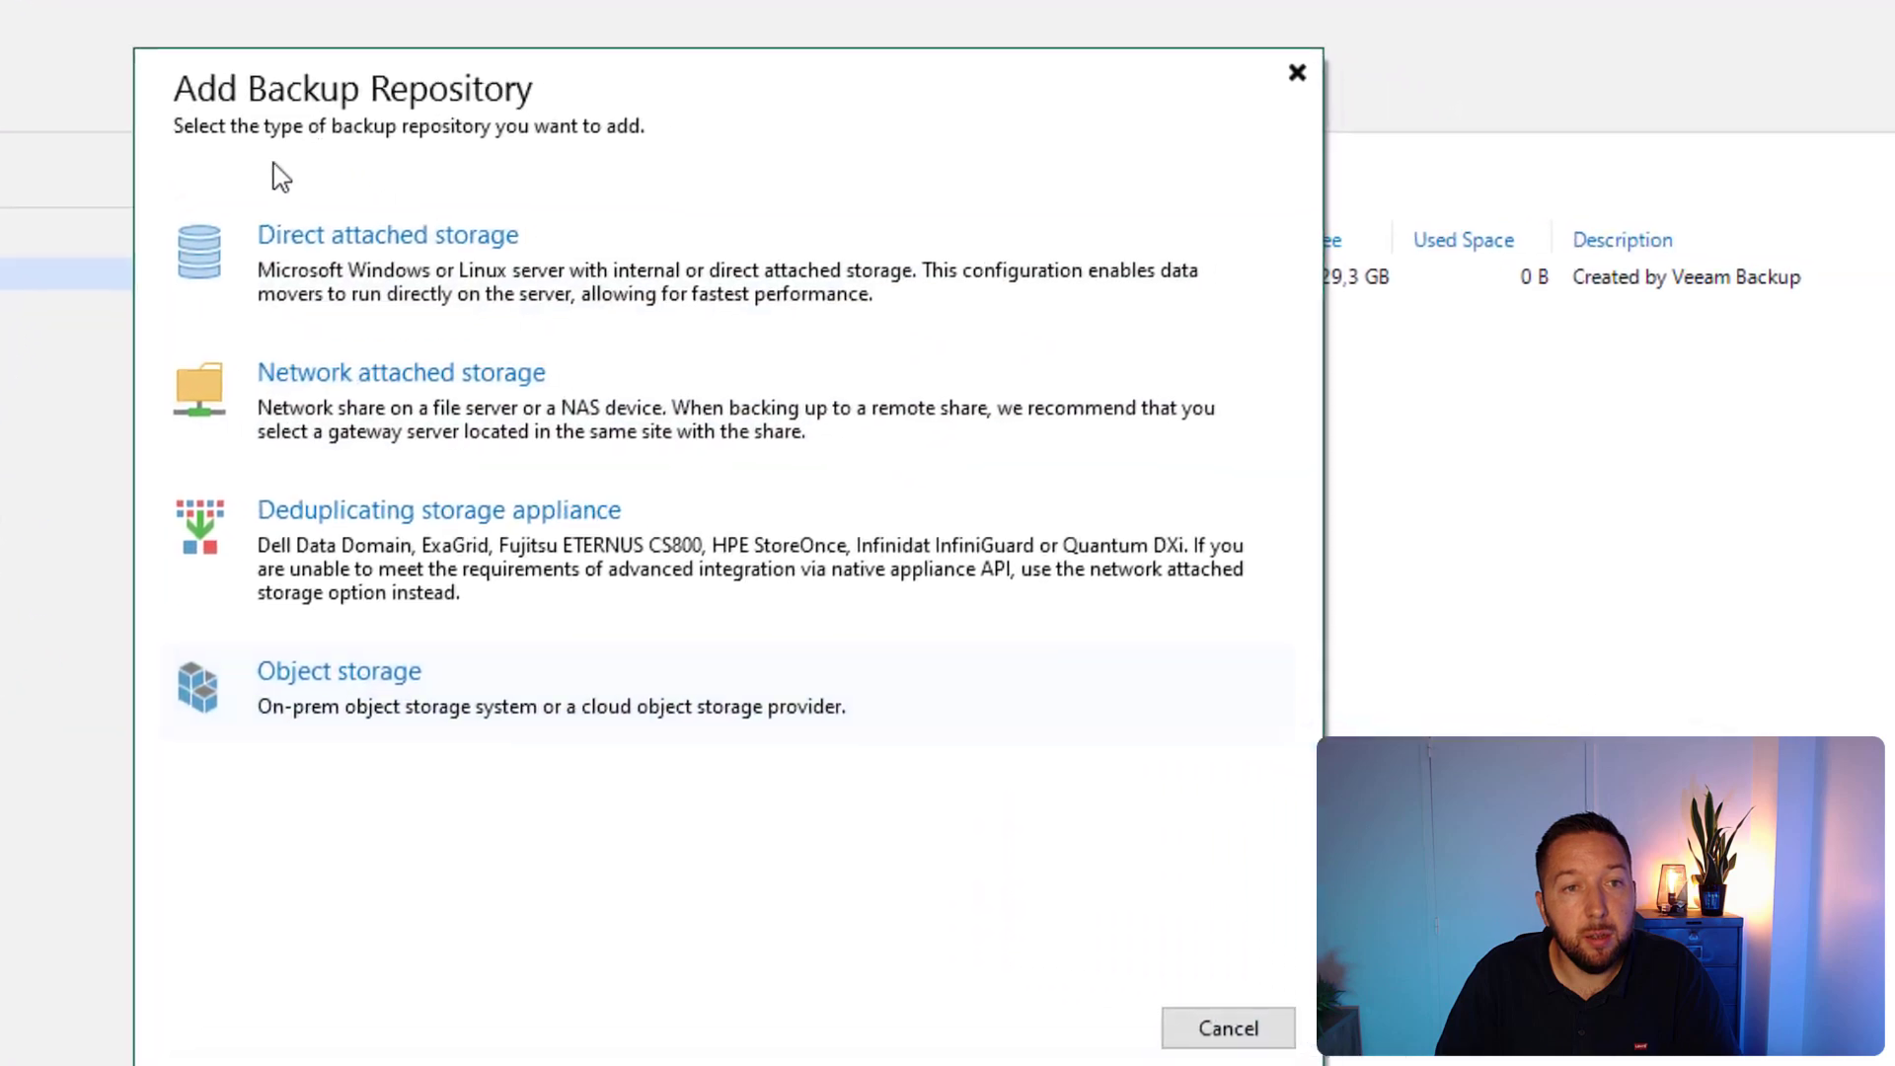
click(326, 685)
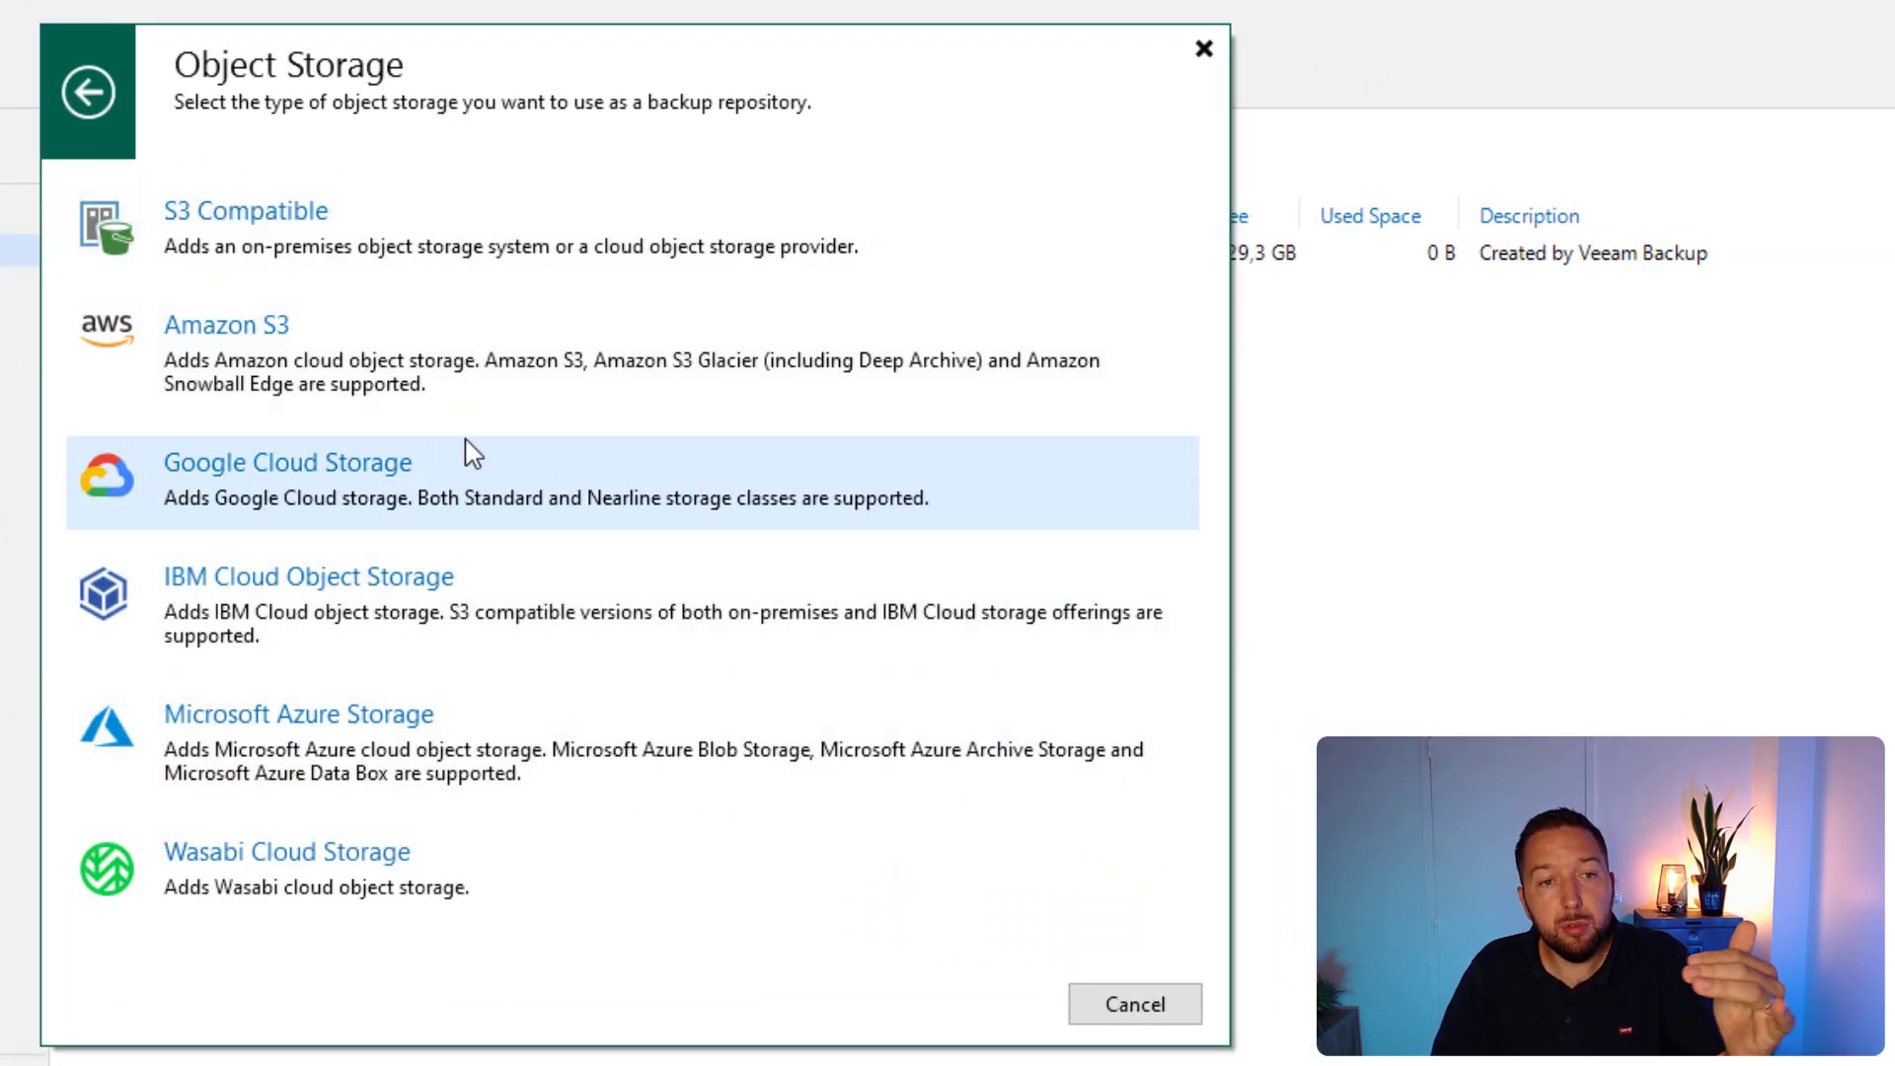
click(319, 217)
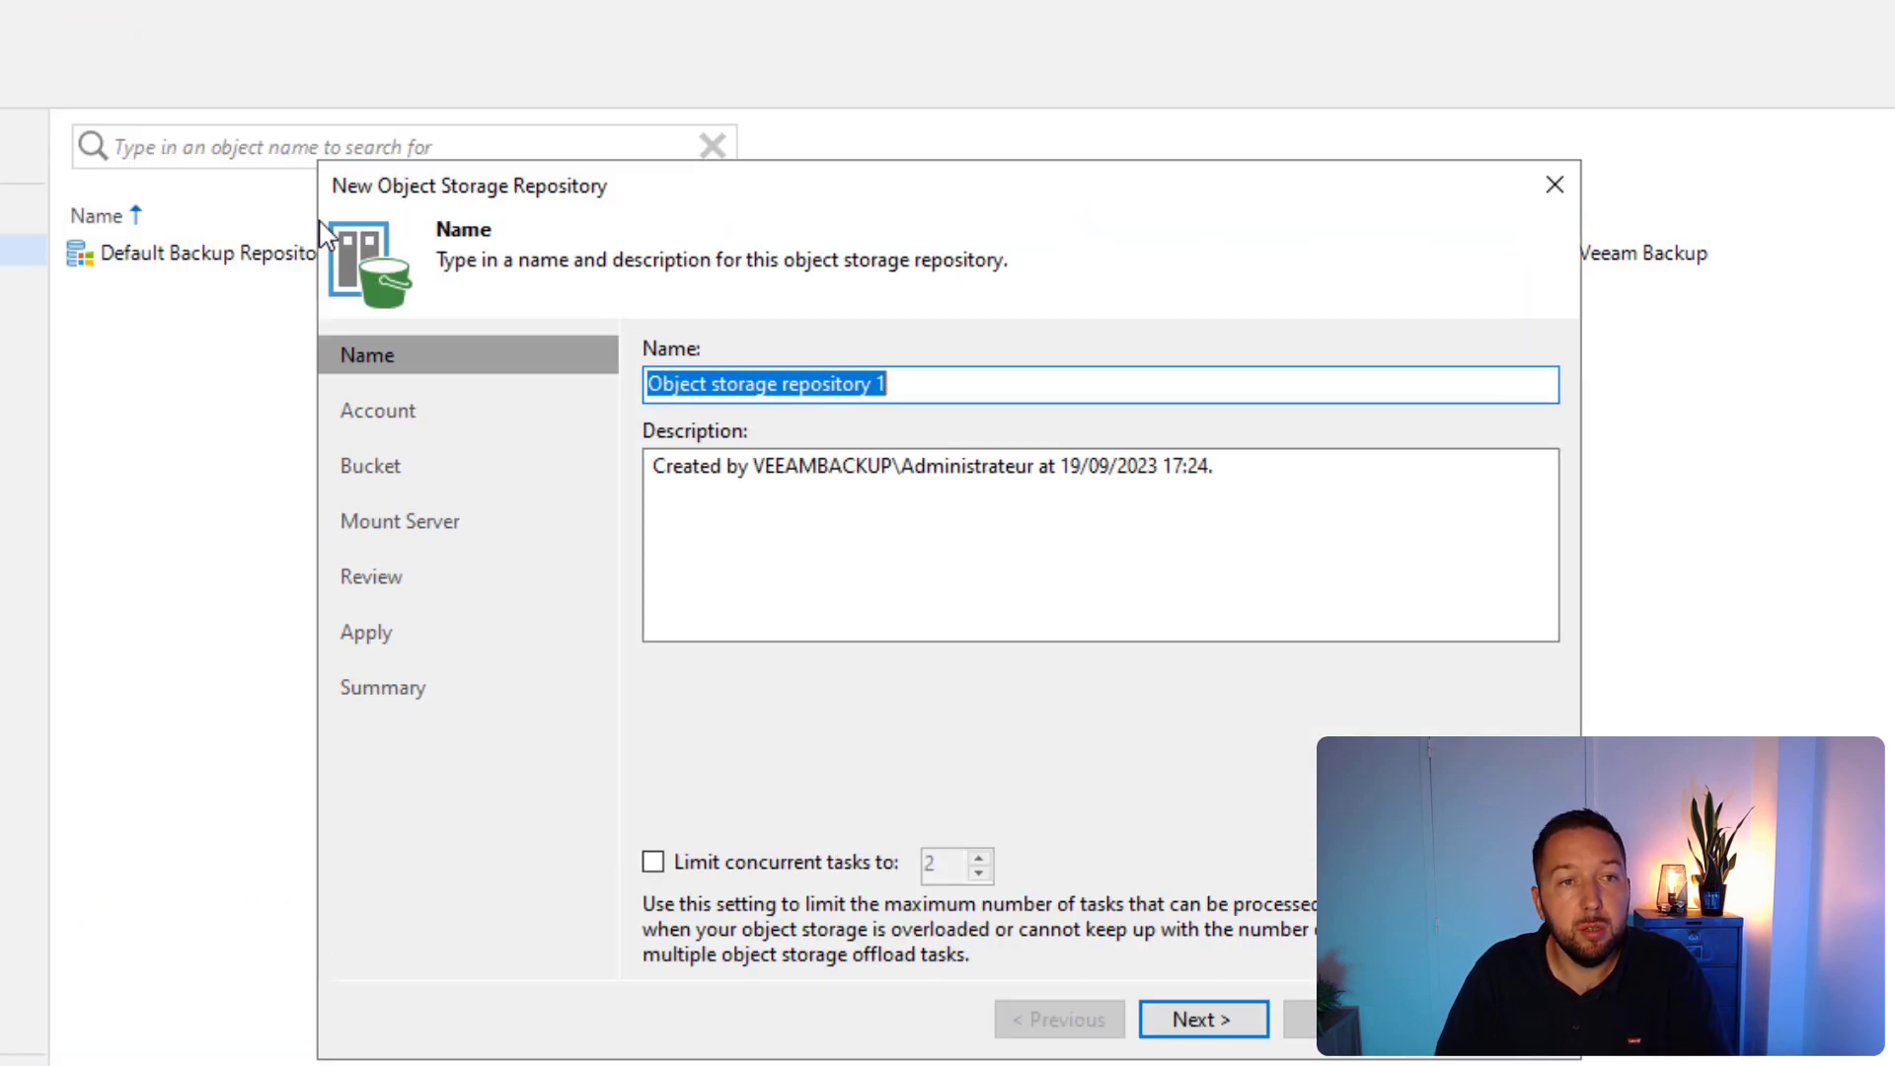
- Name the new object storage repository "Leviia S3 Storage (France)" and proceed to the account settings
drag(1054, 207, 741, 188)
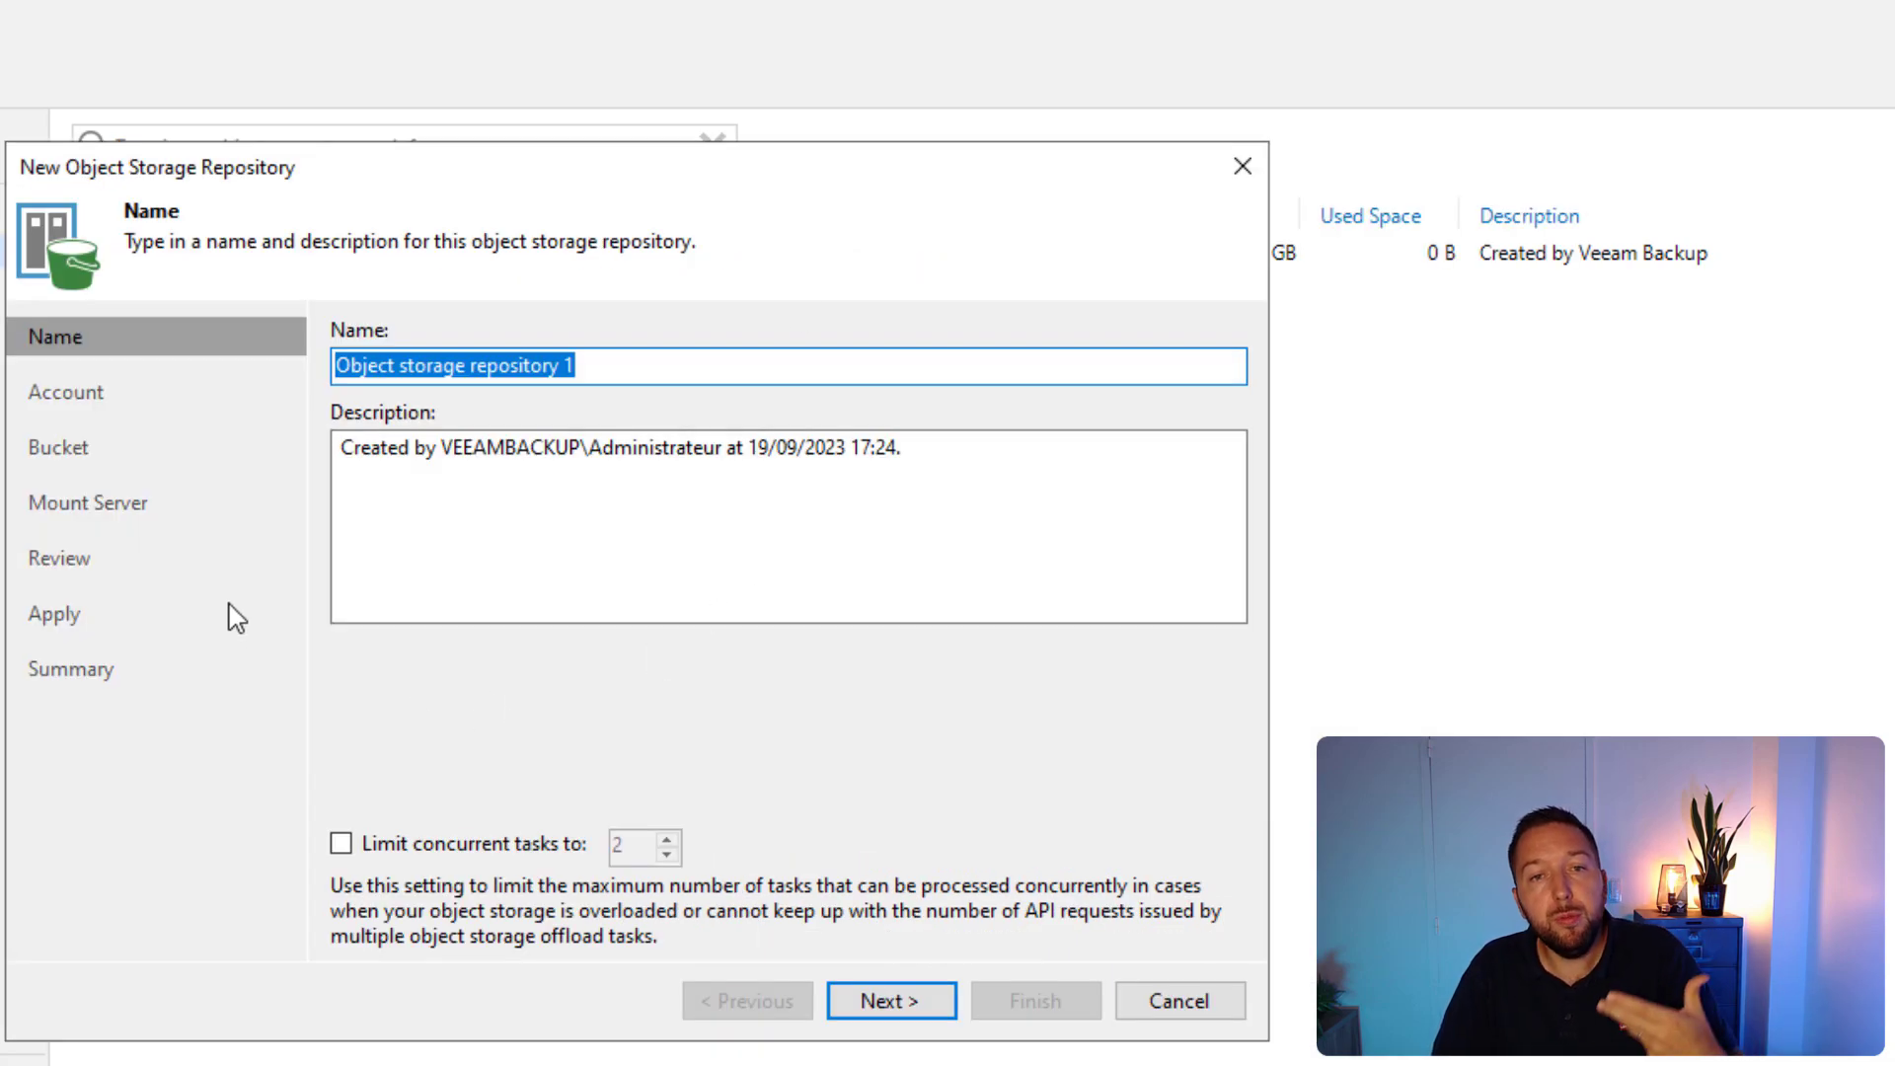
text(Leviia S3 Storage (France))
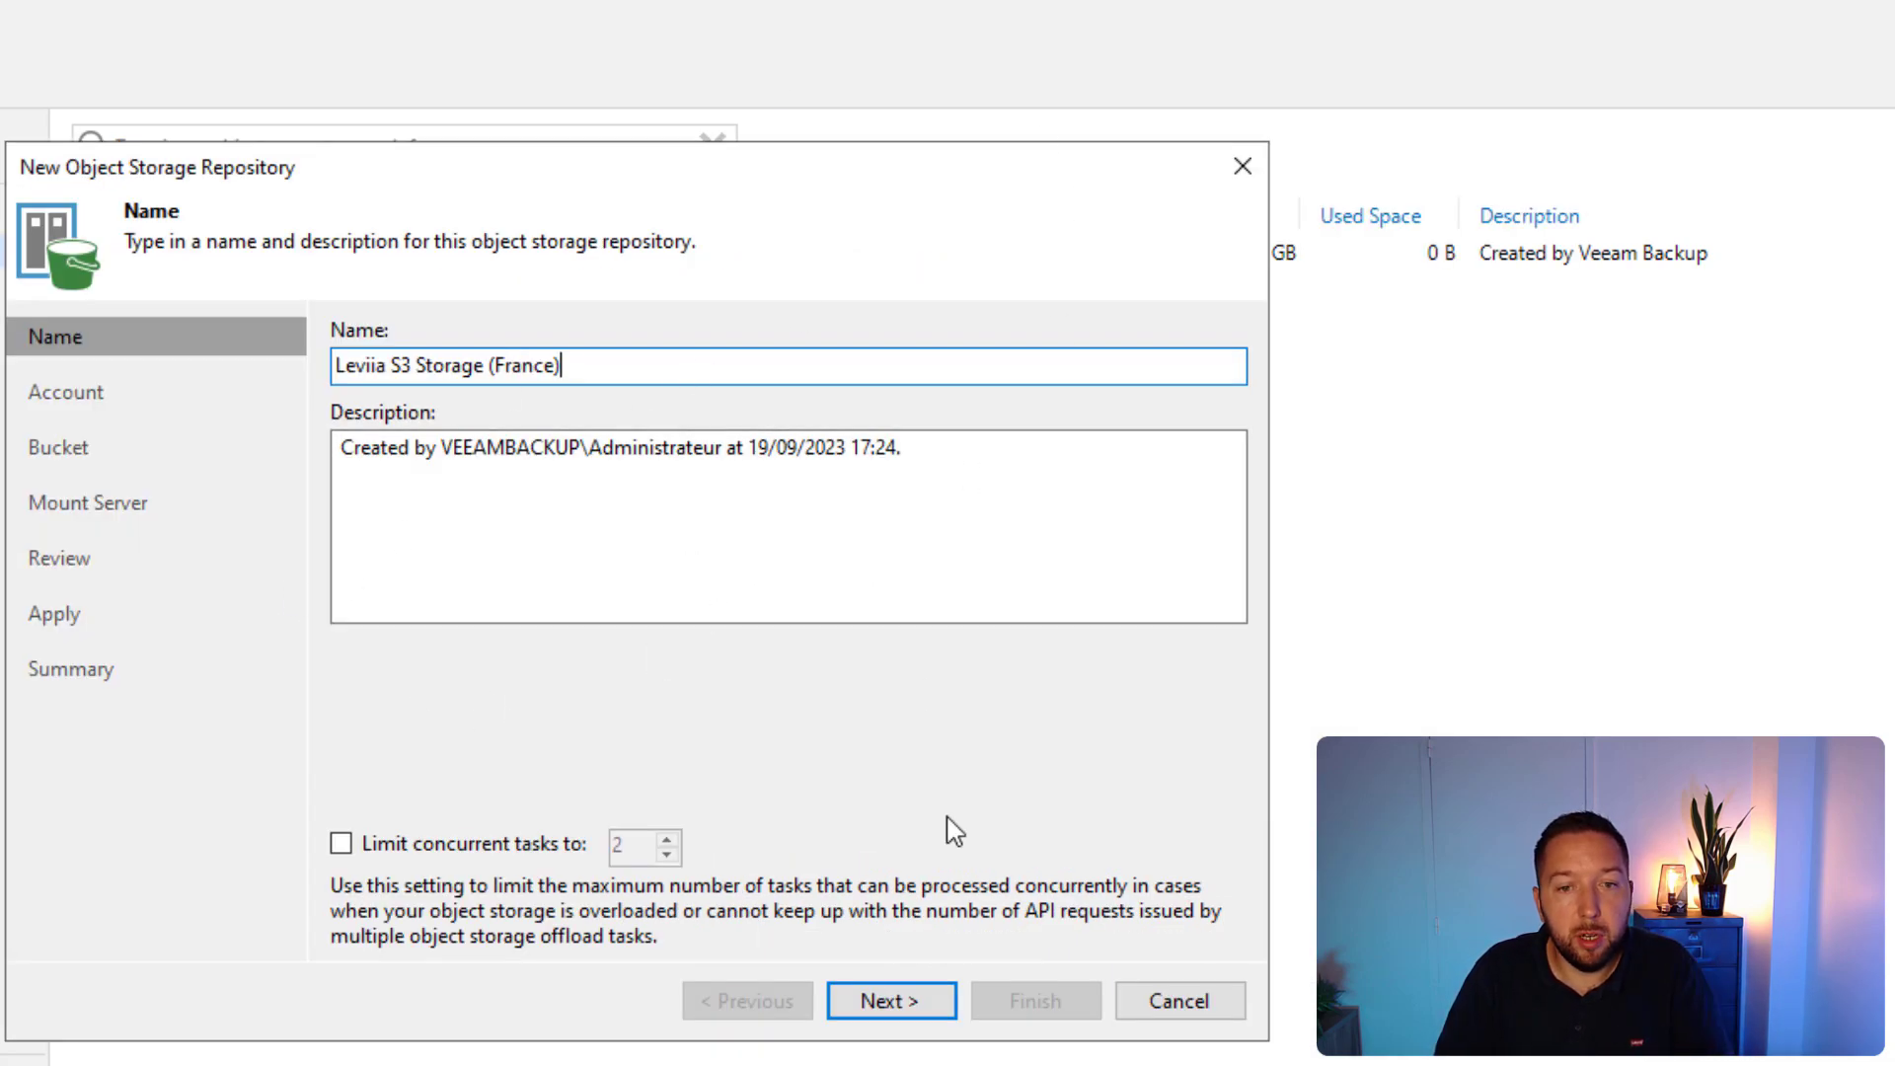
click(891, 1001)
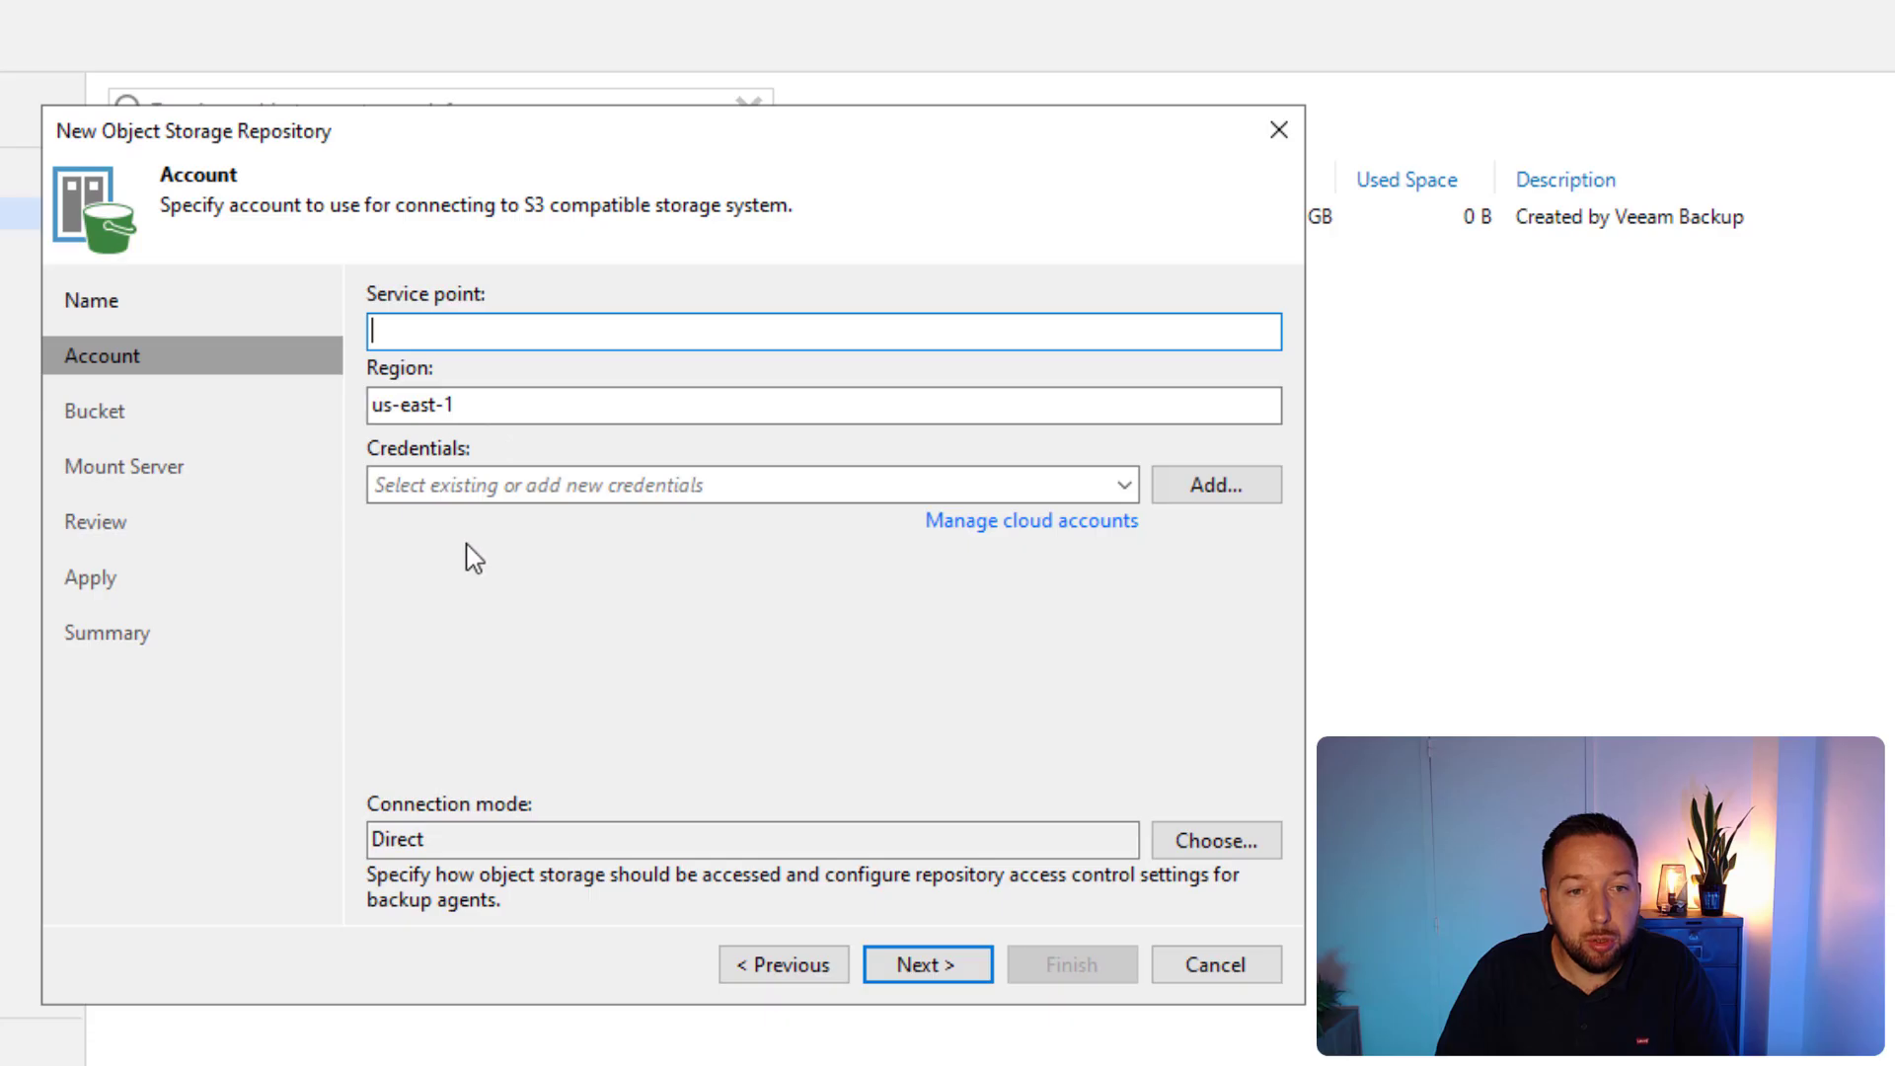
- Set the repository account's service point to s3.leviia.com and its region to france
text(s3.leviia.com)
click(501, 409)
drag(501, 409, 303, 413)
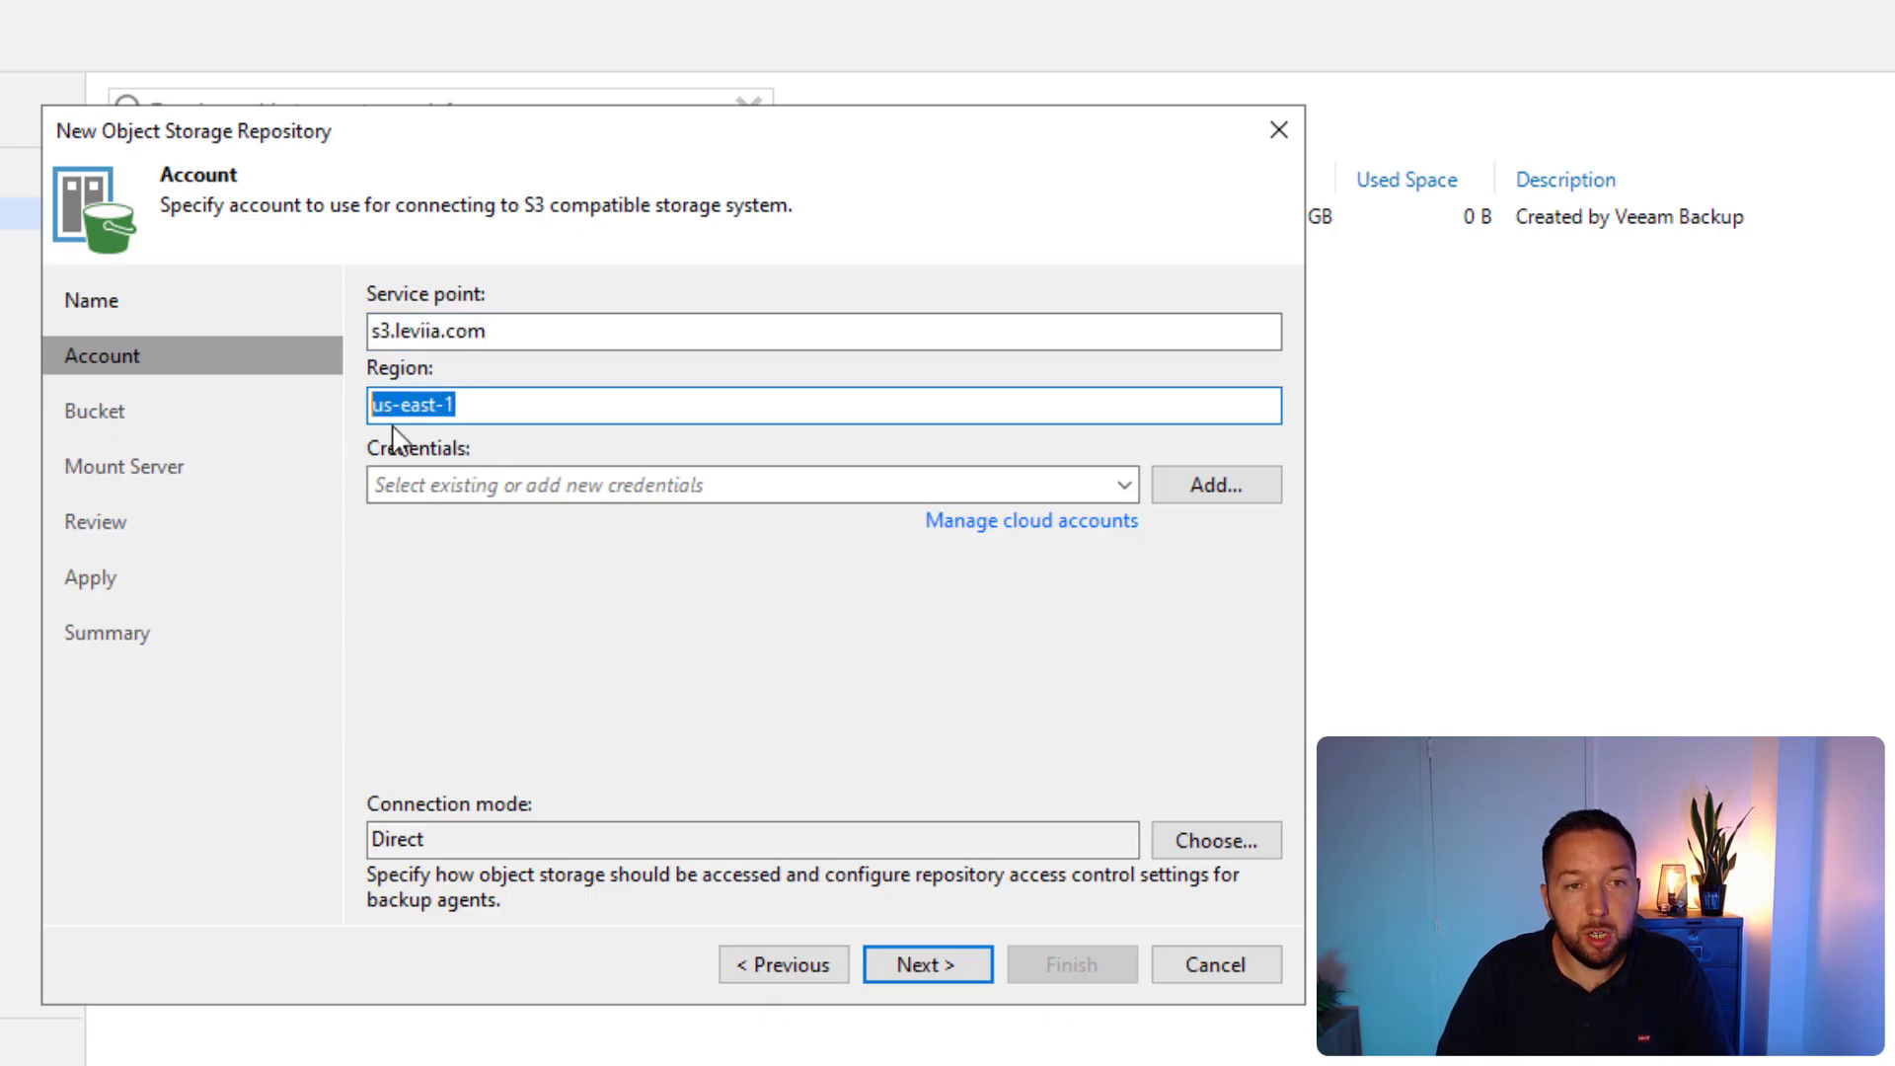
text(france)
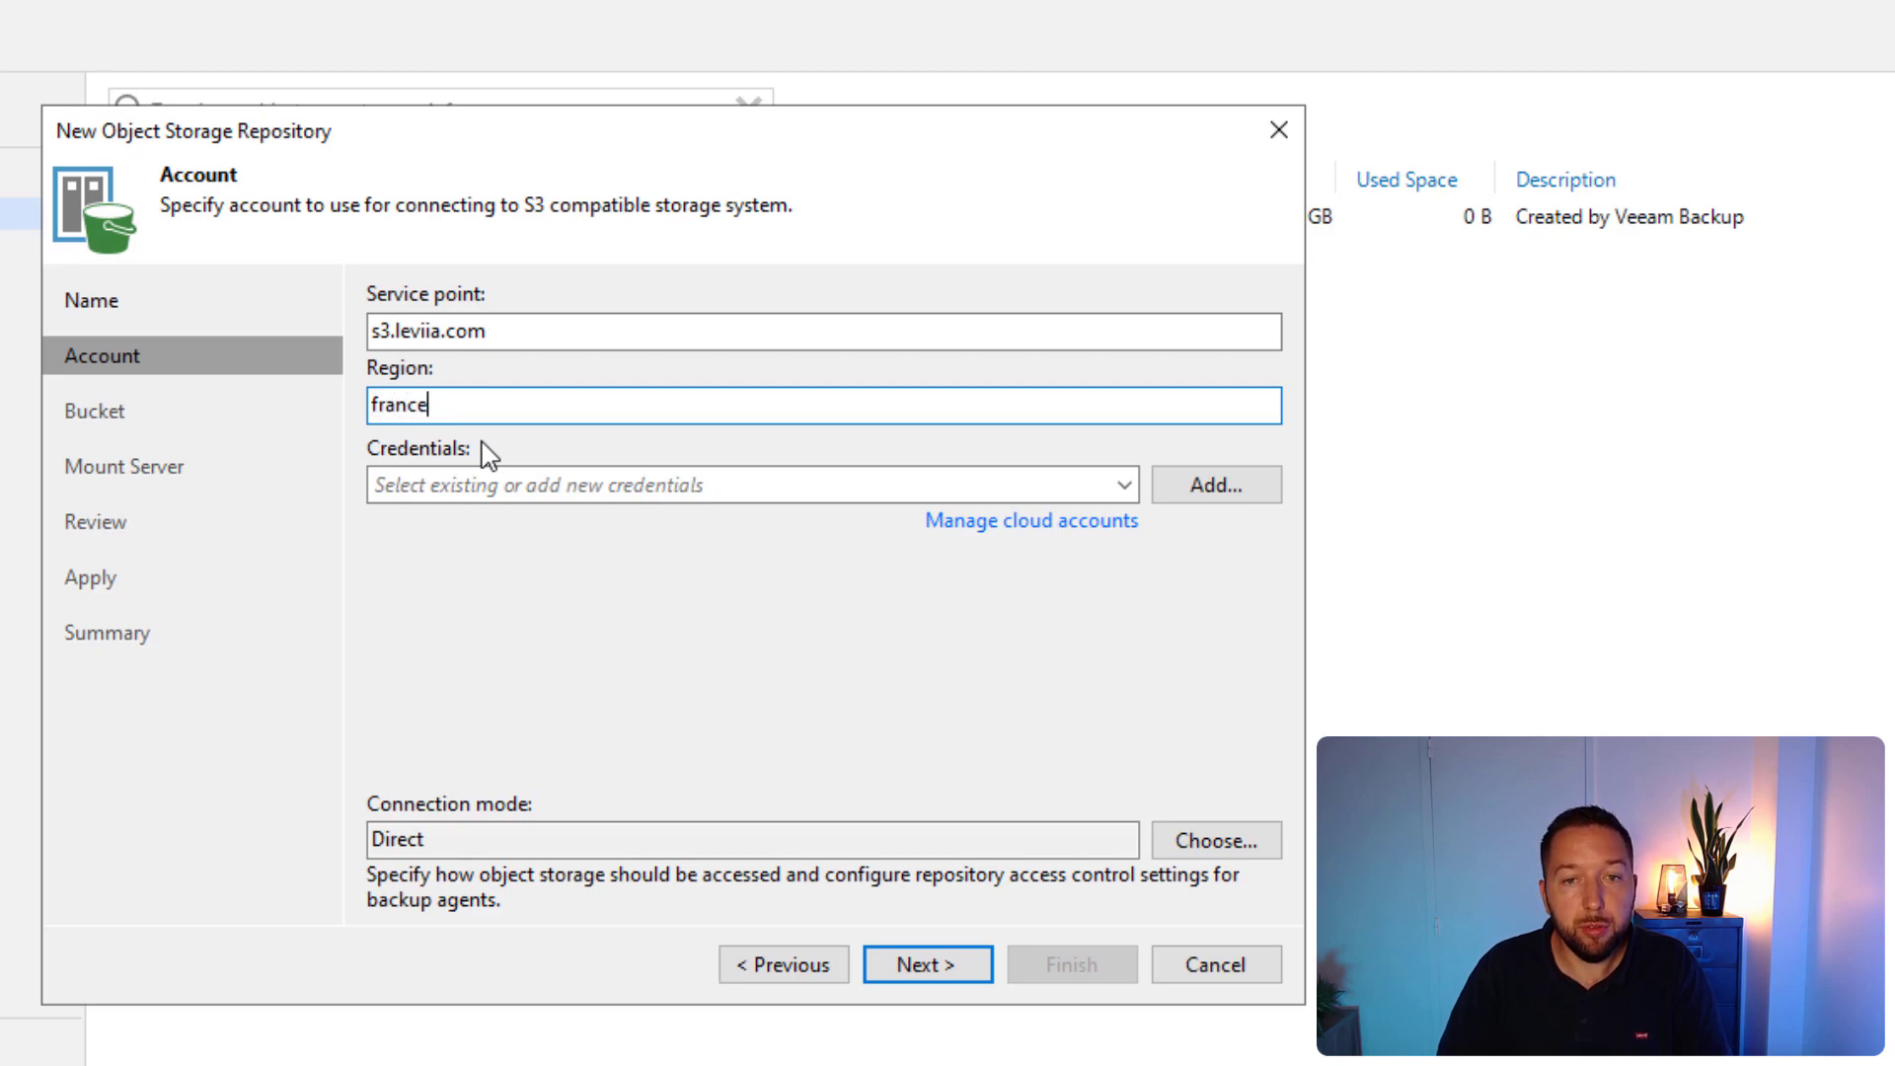
- Add credentials with the storage access key and secret key, and proceed to the bucket settings
click(1165, 490)
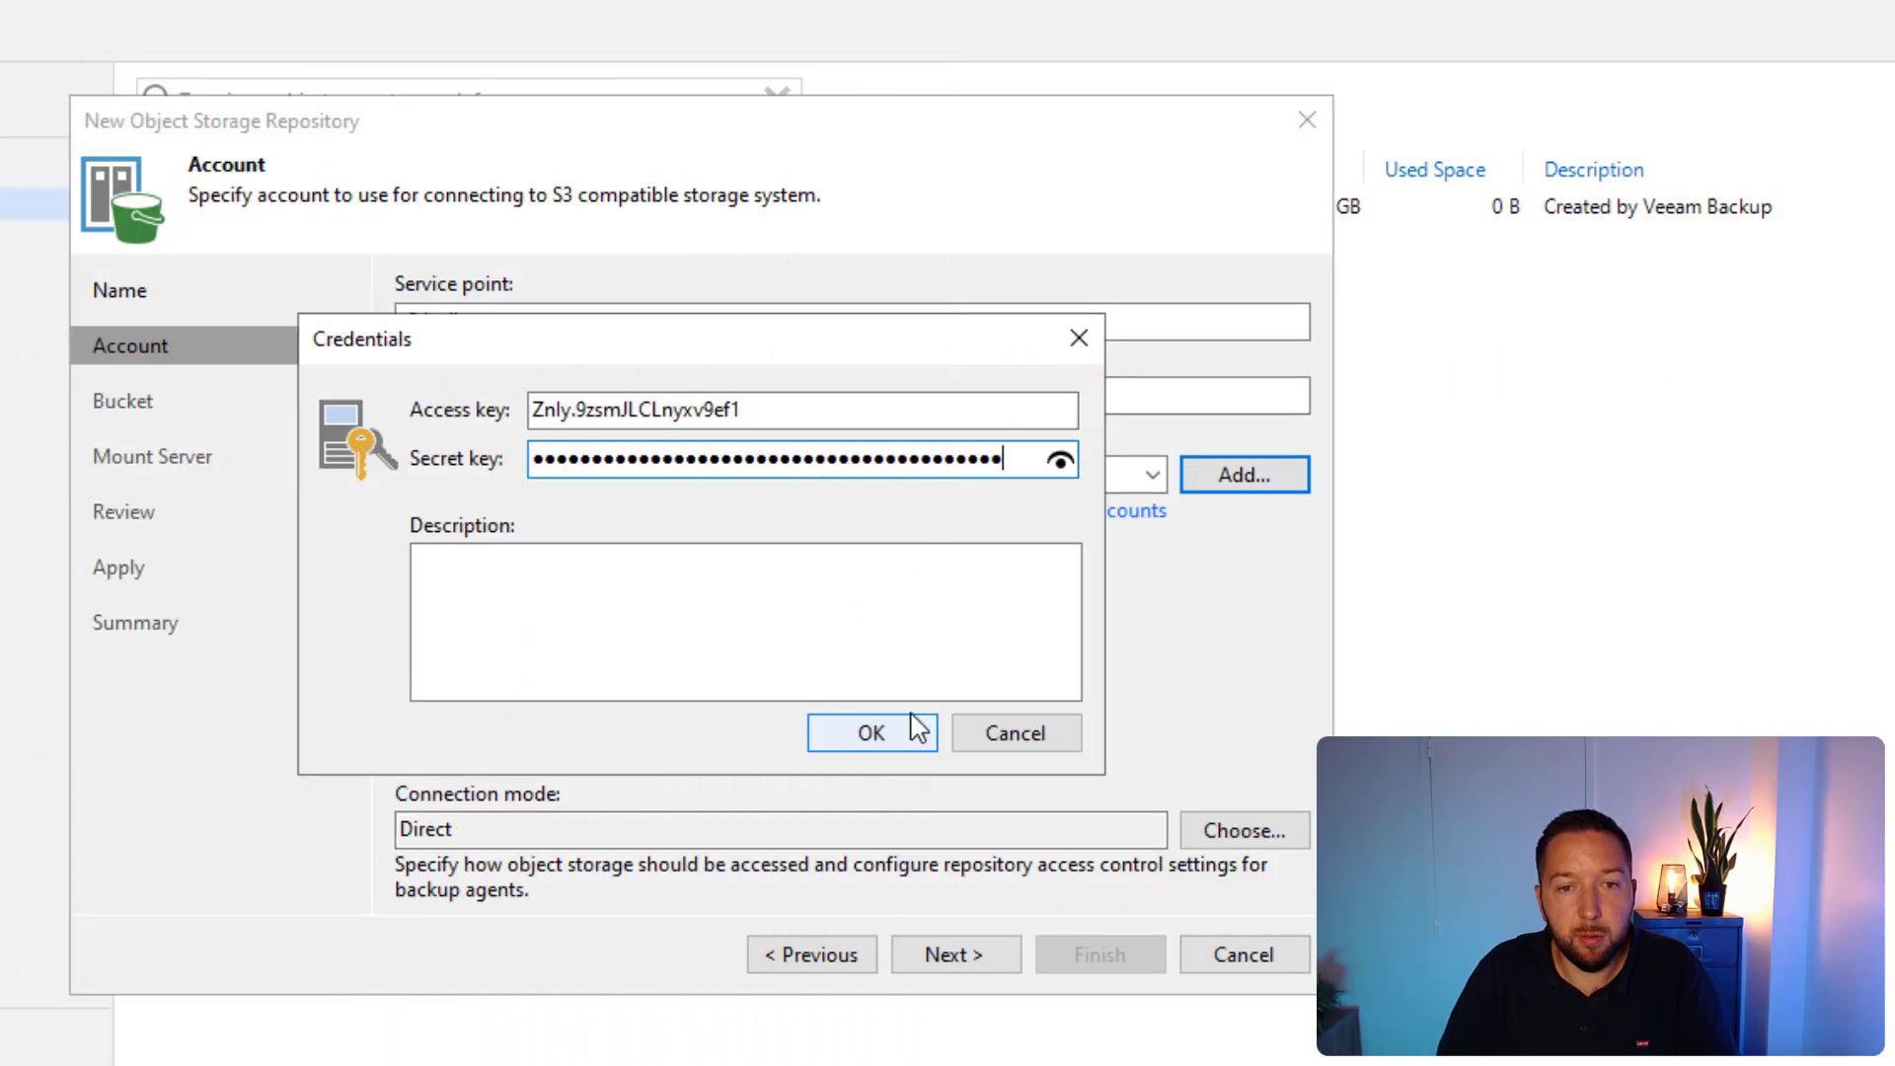
click(916, 732)
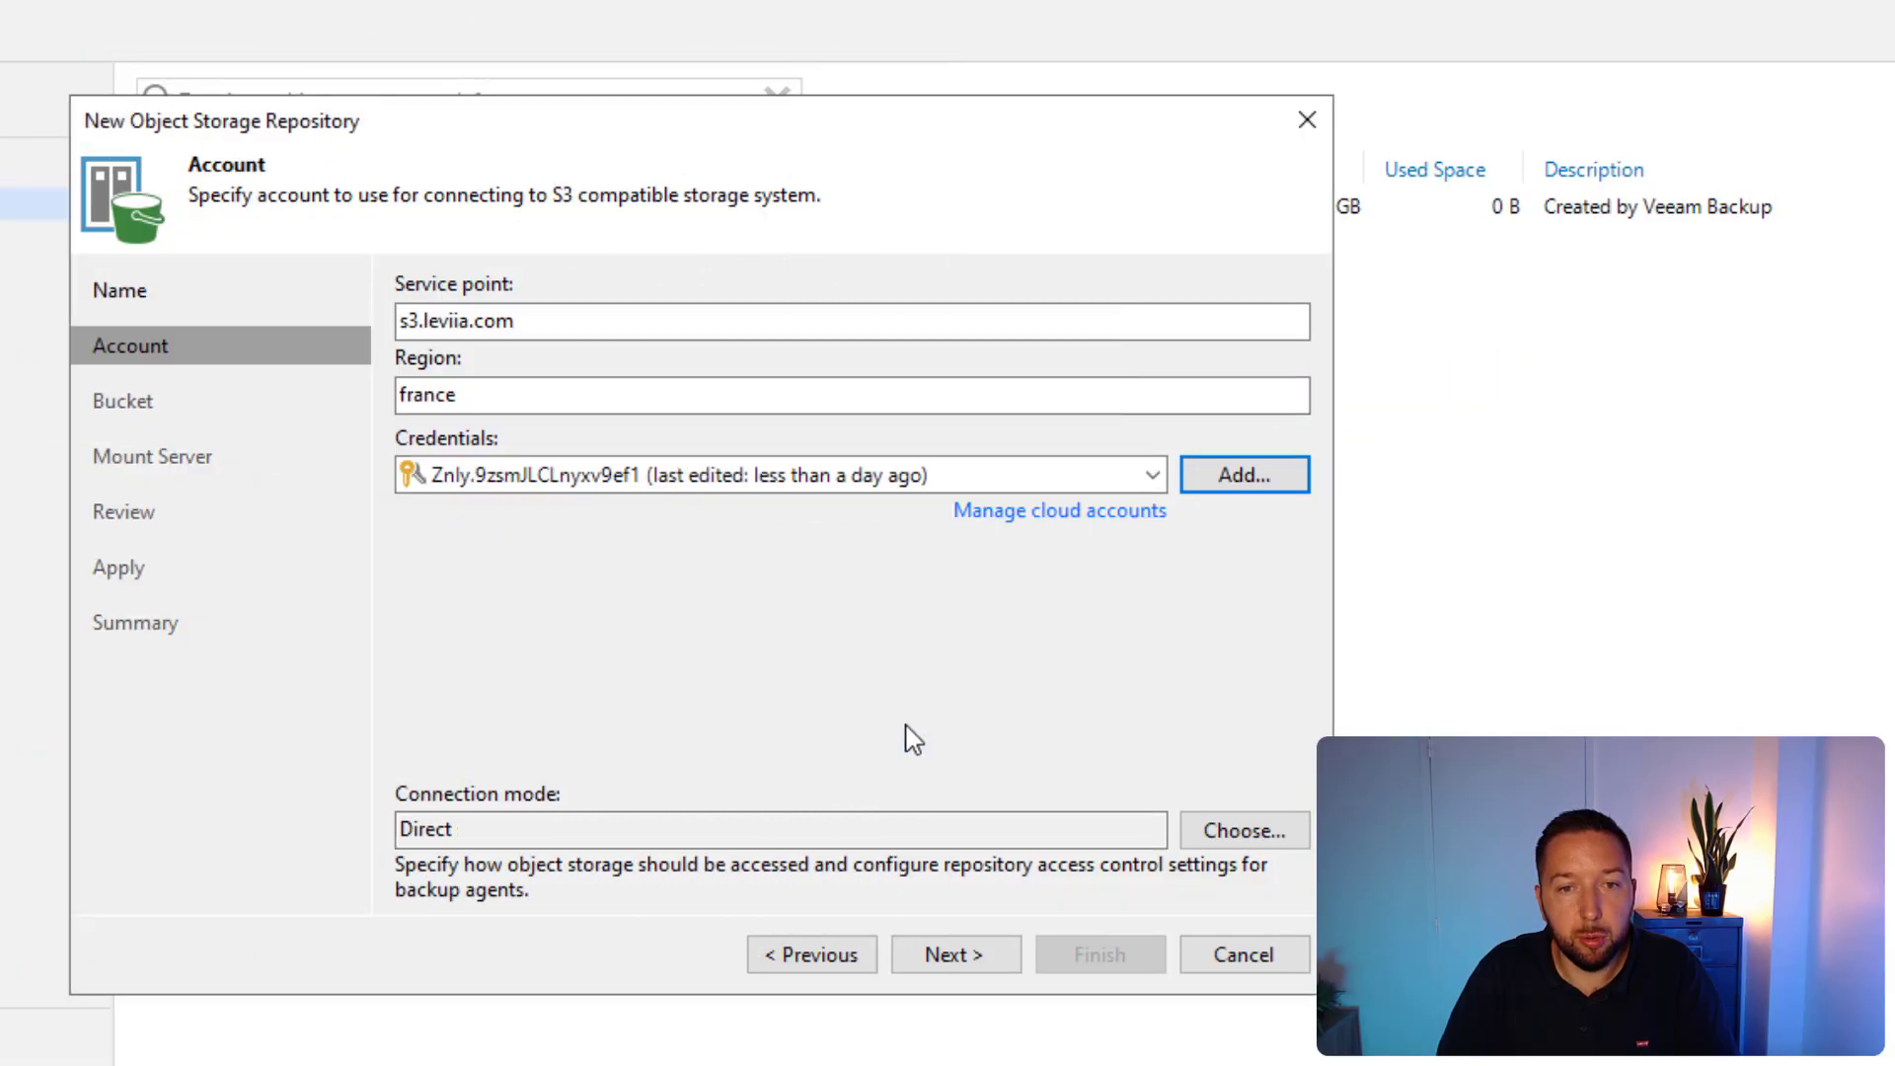
click(1006, 964)
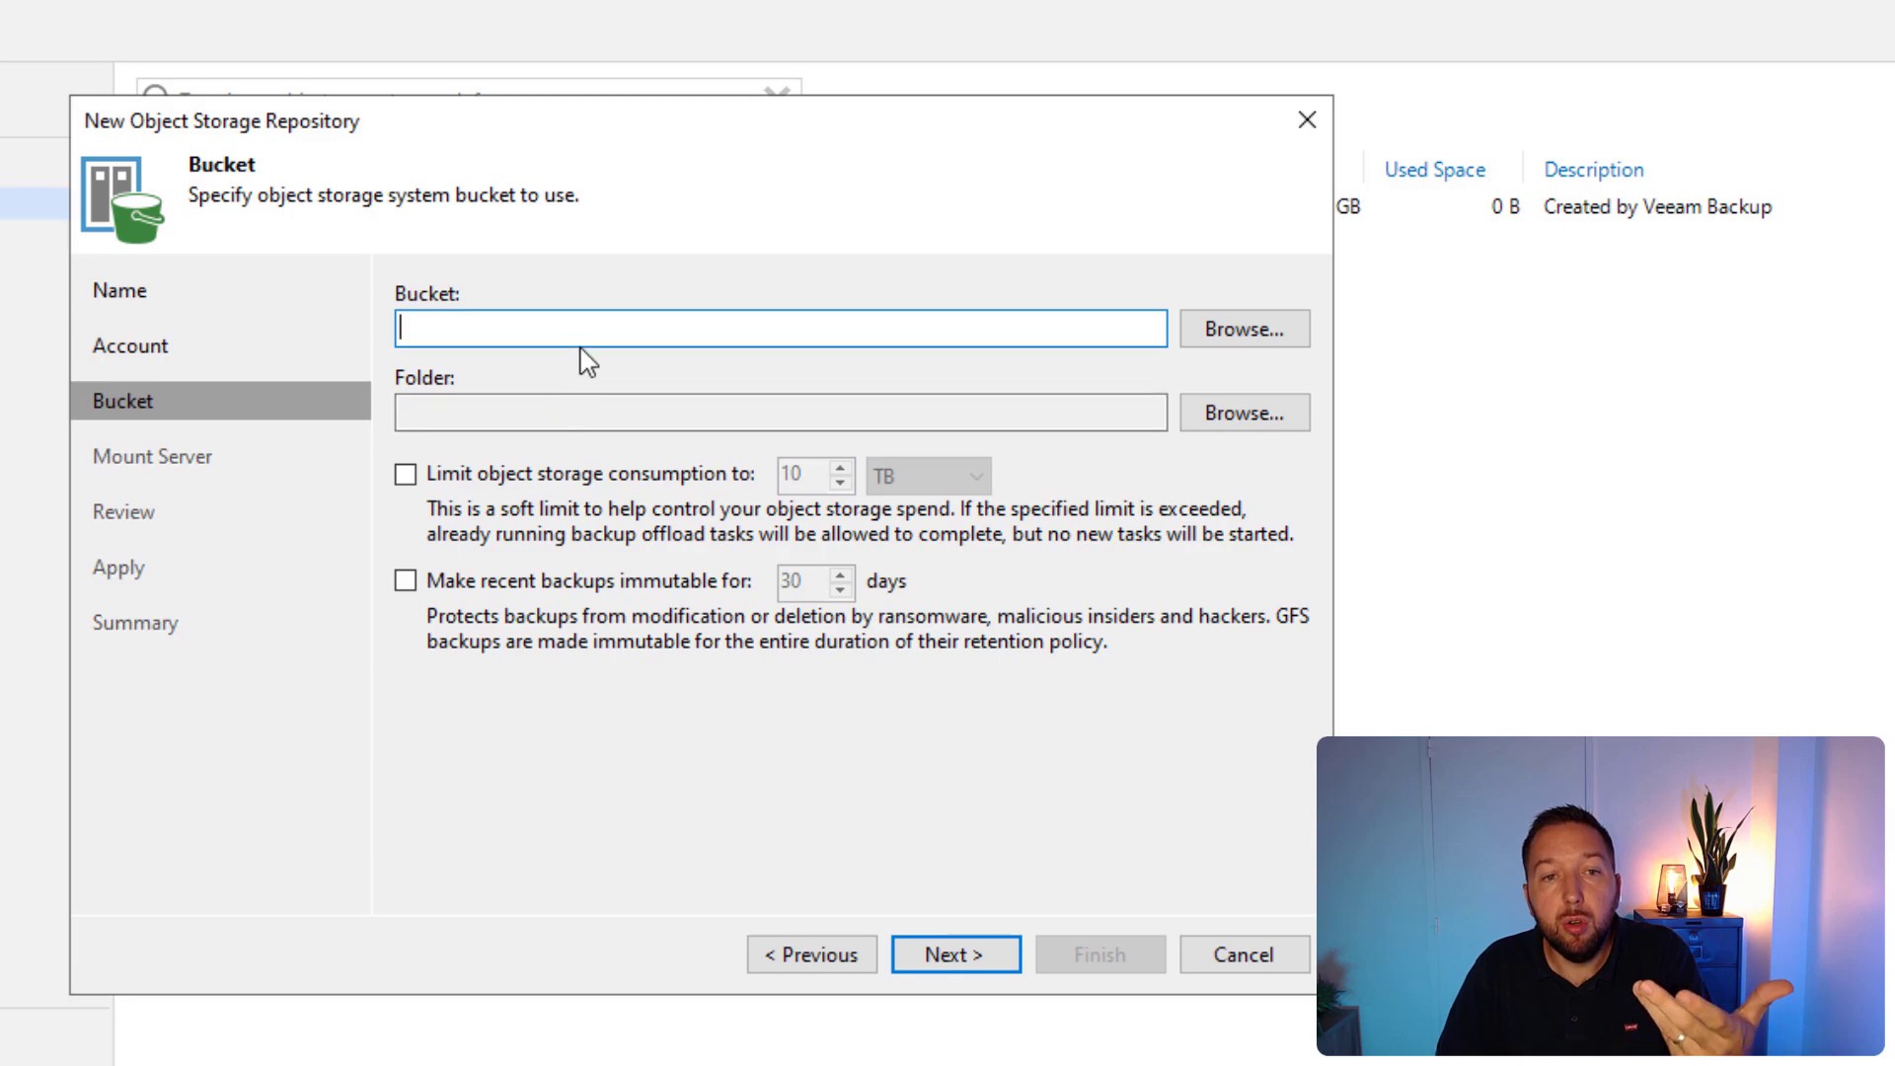
- Select itconnectveeam as the bucket for the object storage repository
click(1235, 335)
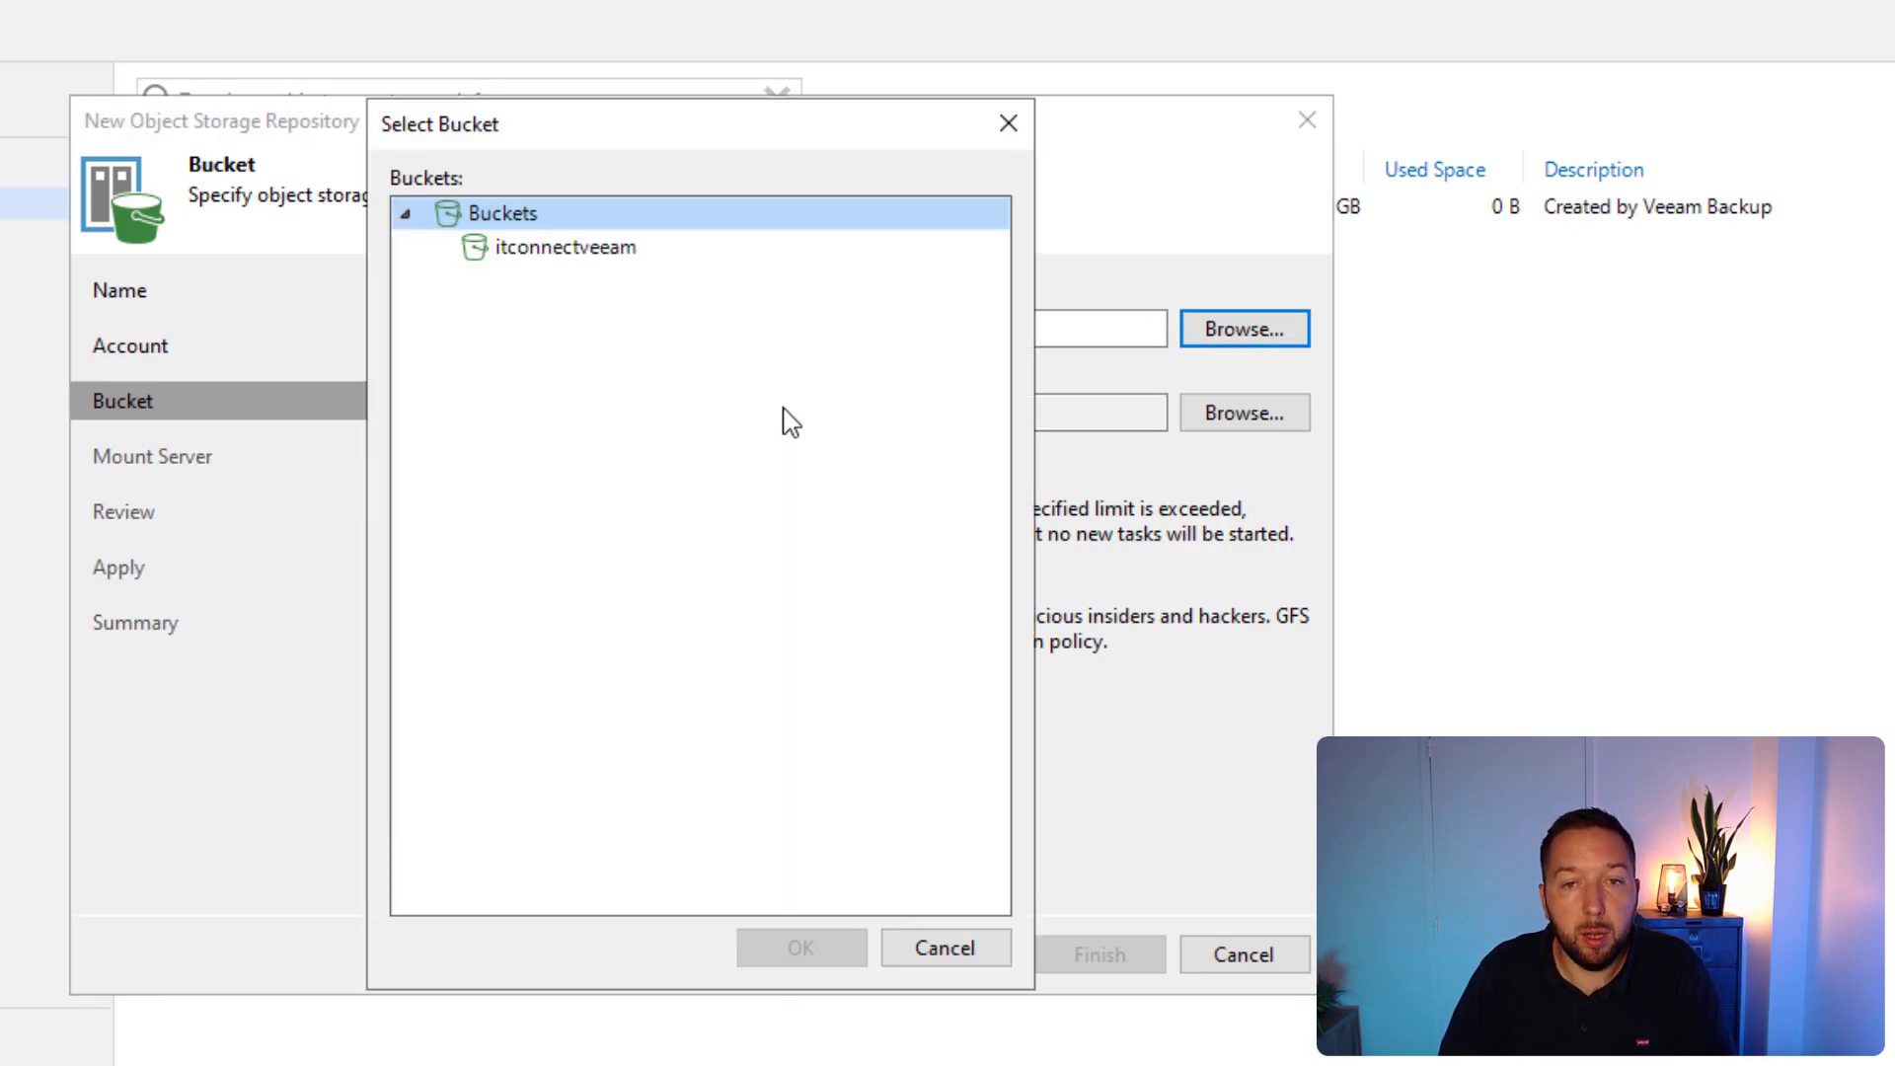
click(553, 248)
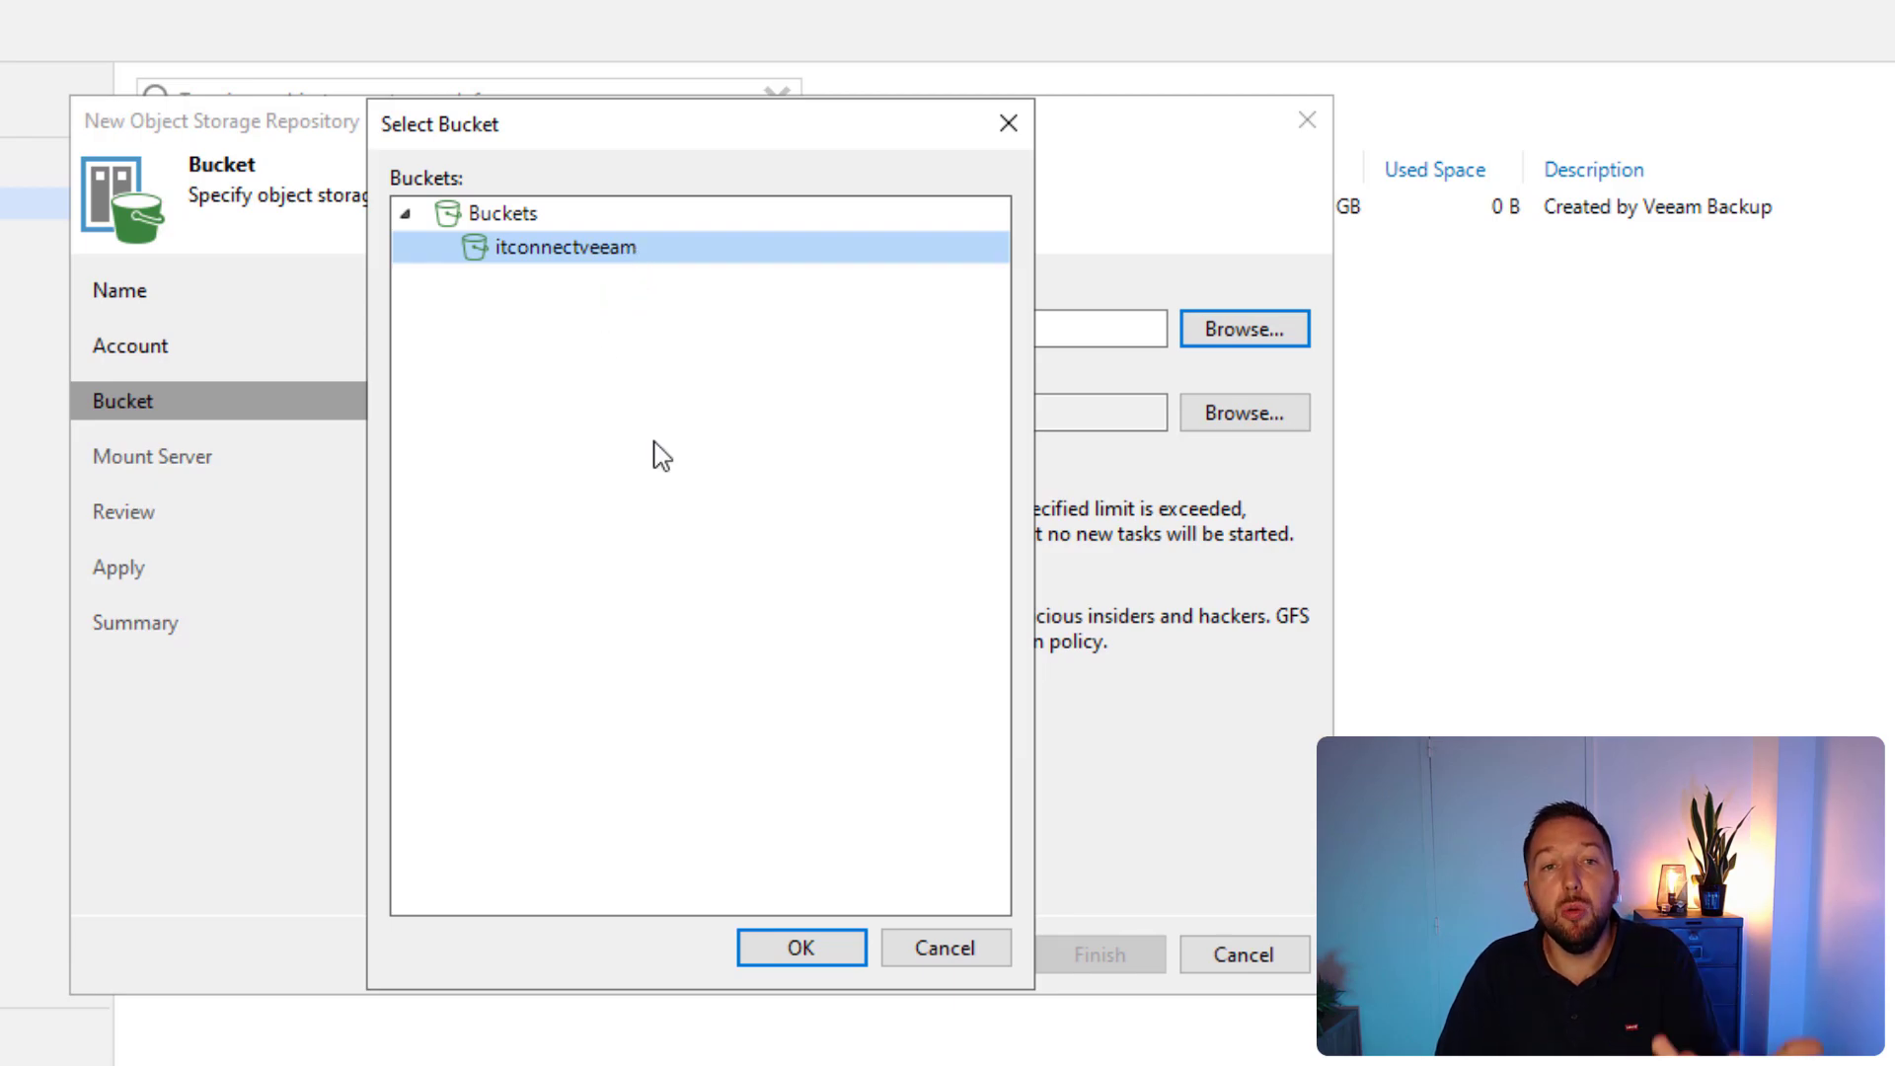
click(801, 946)
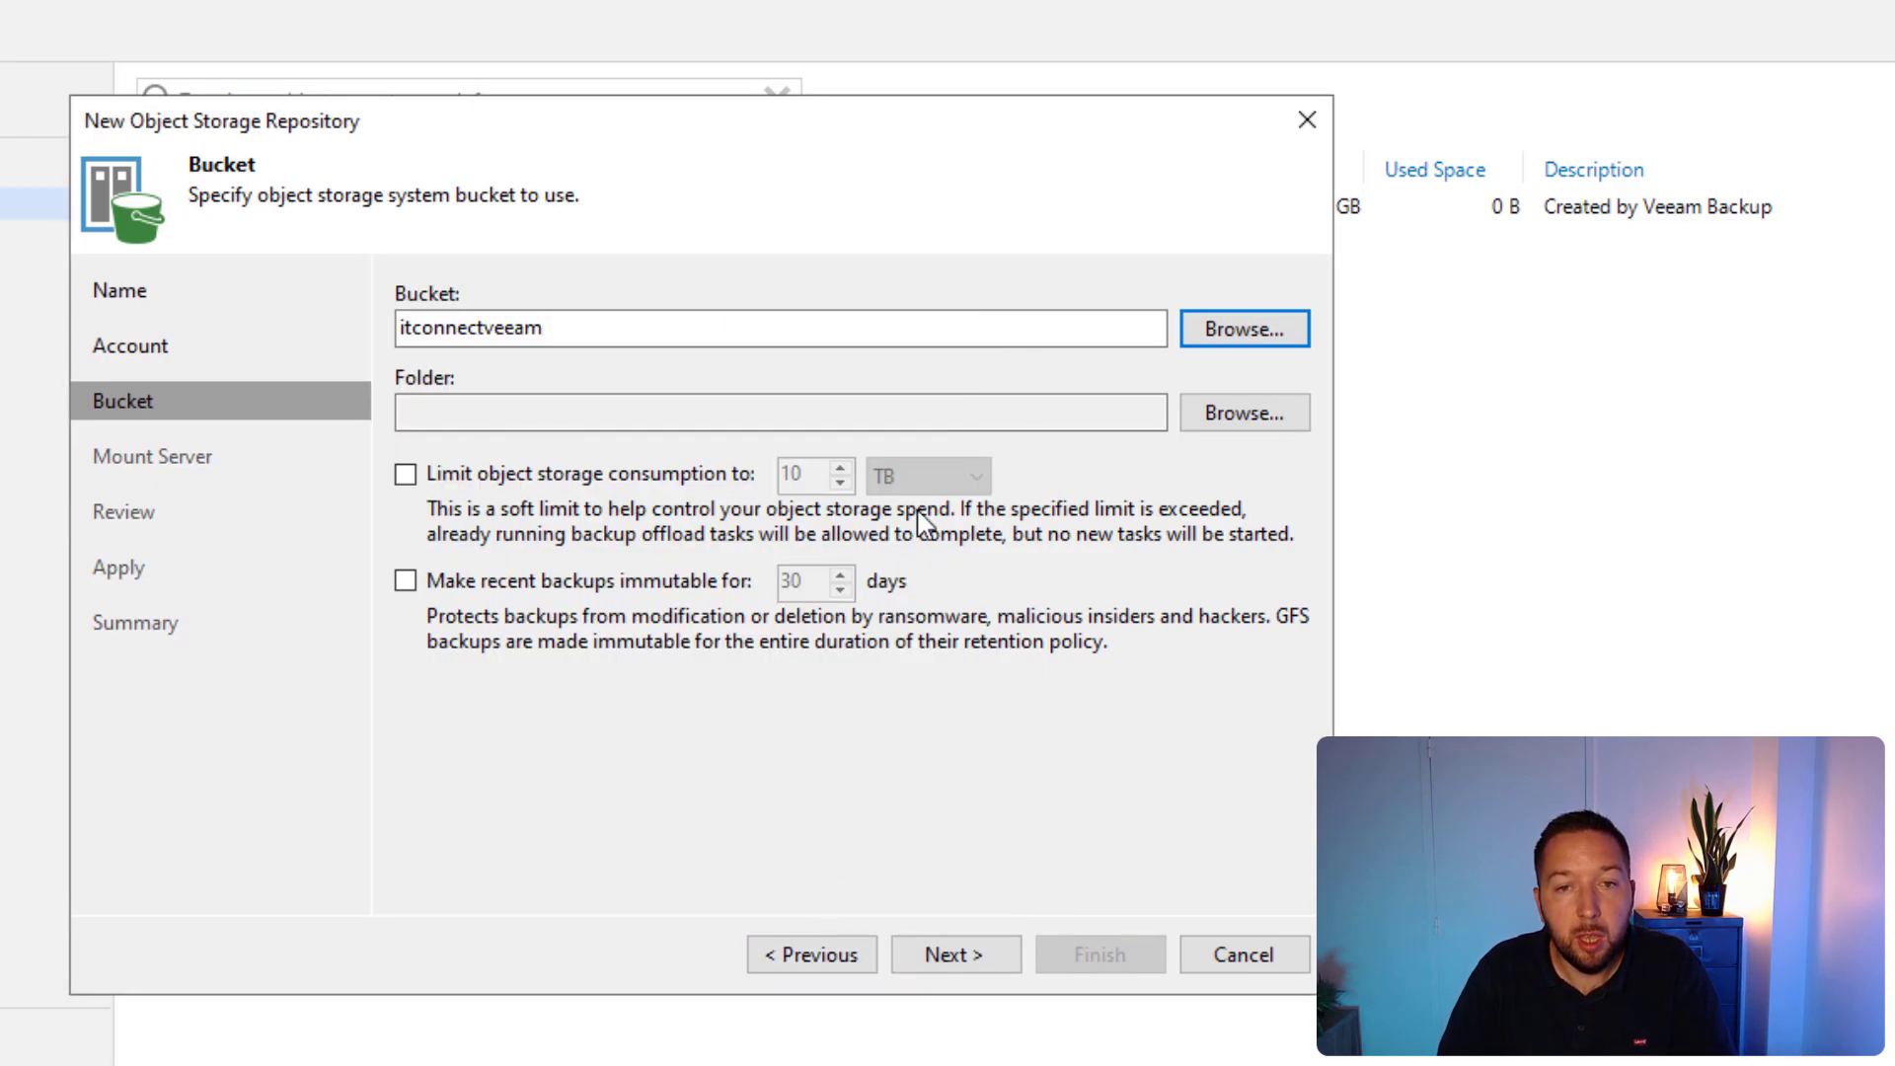
- Create a folder named VeeamBackup in the itconnectveeam bucket and select it as the repository folder
click(1234, 424)
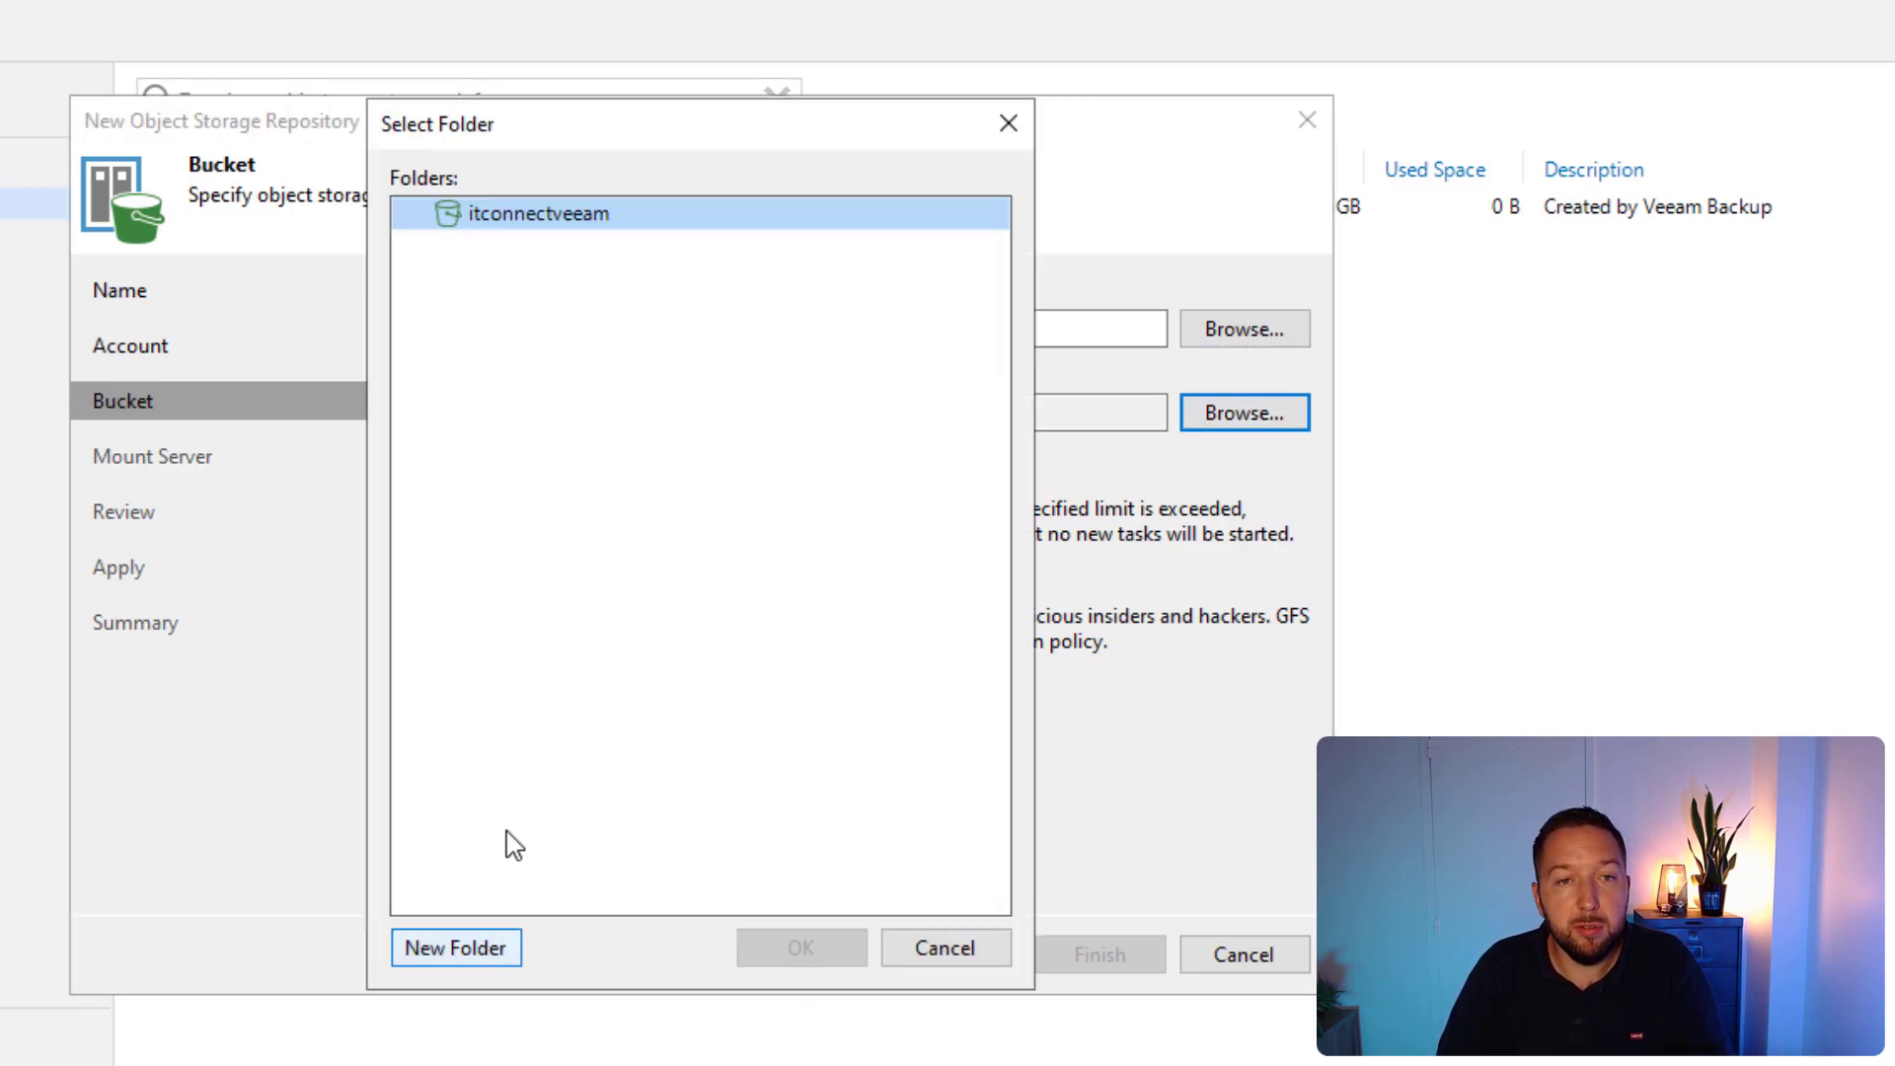
click(465, 948)
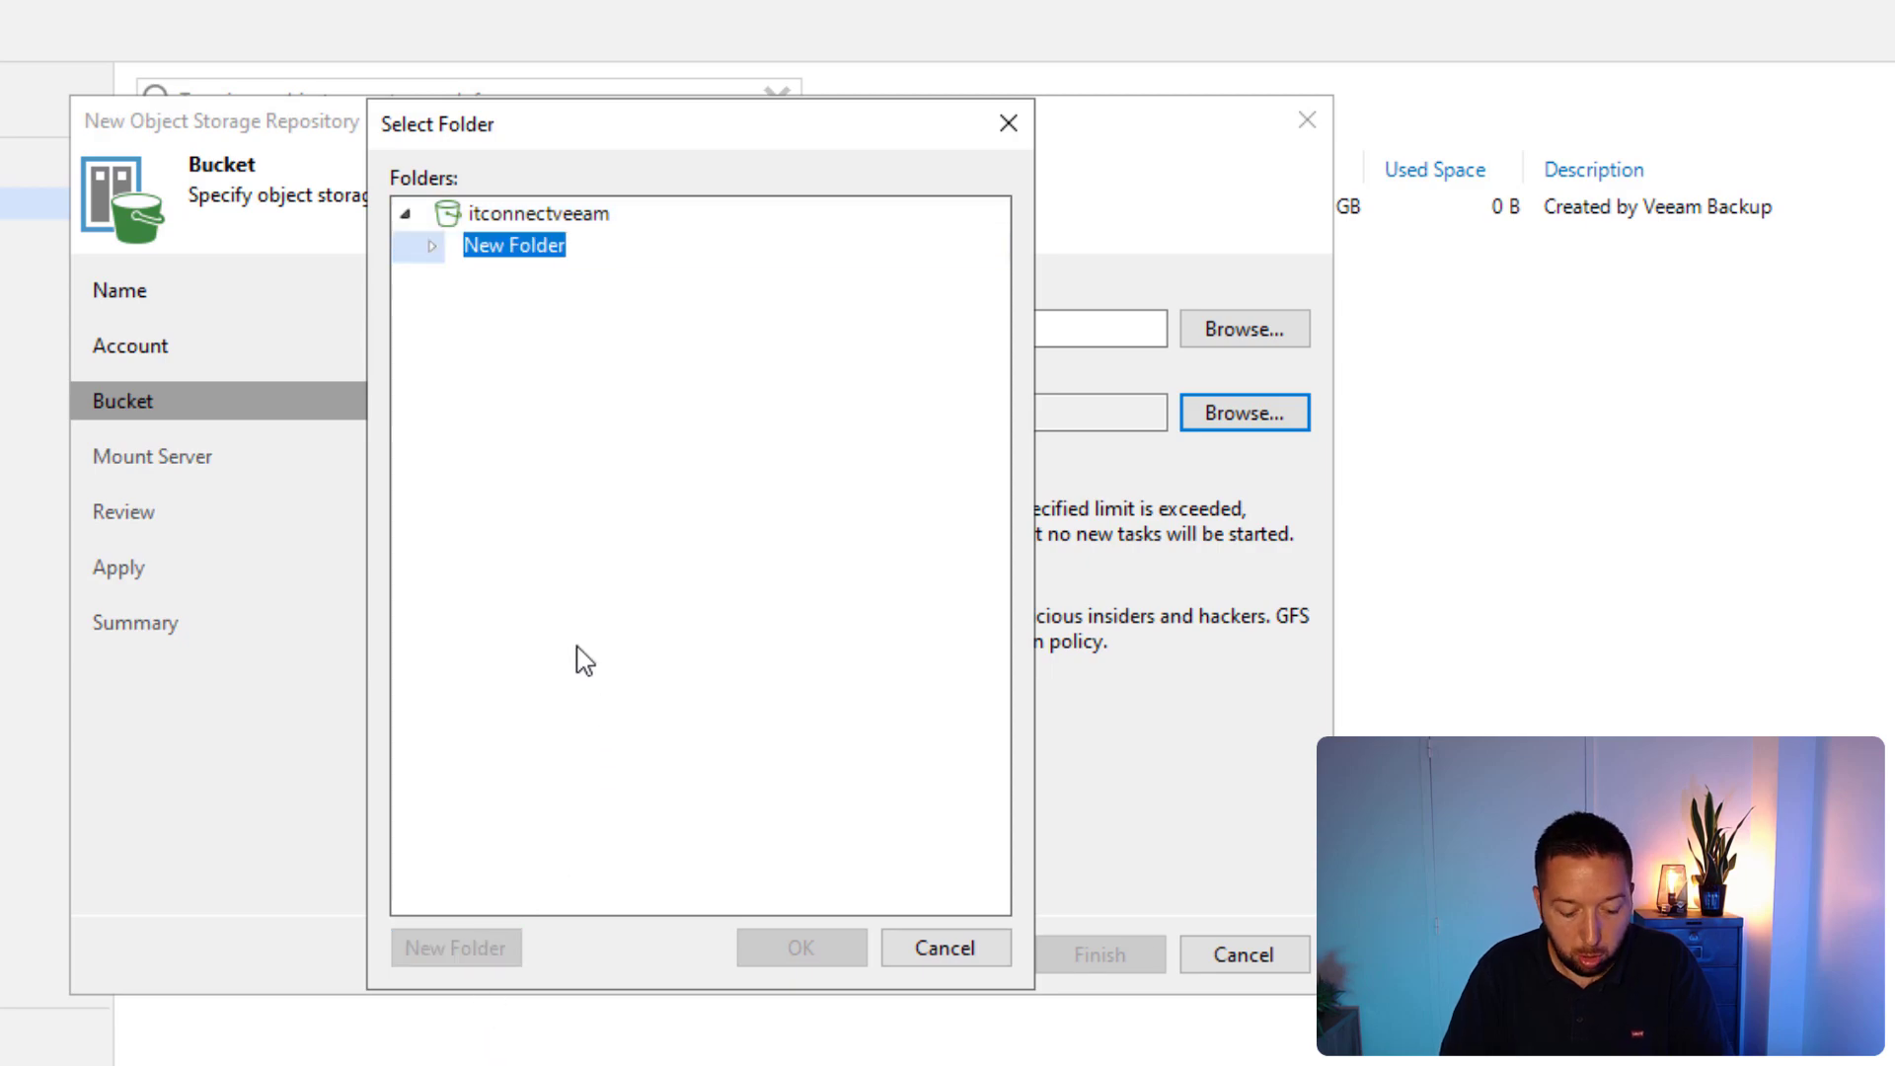
text(VeeamBackup)
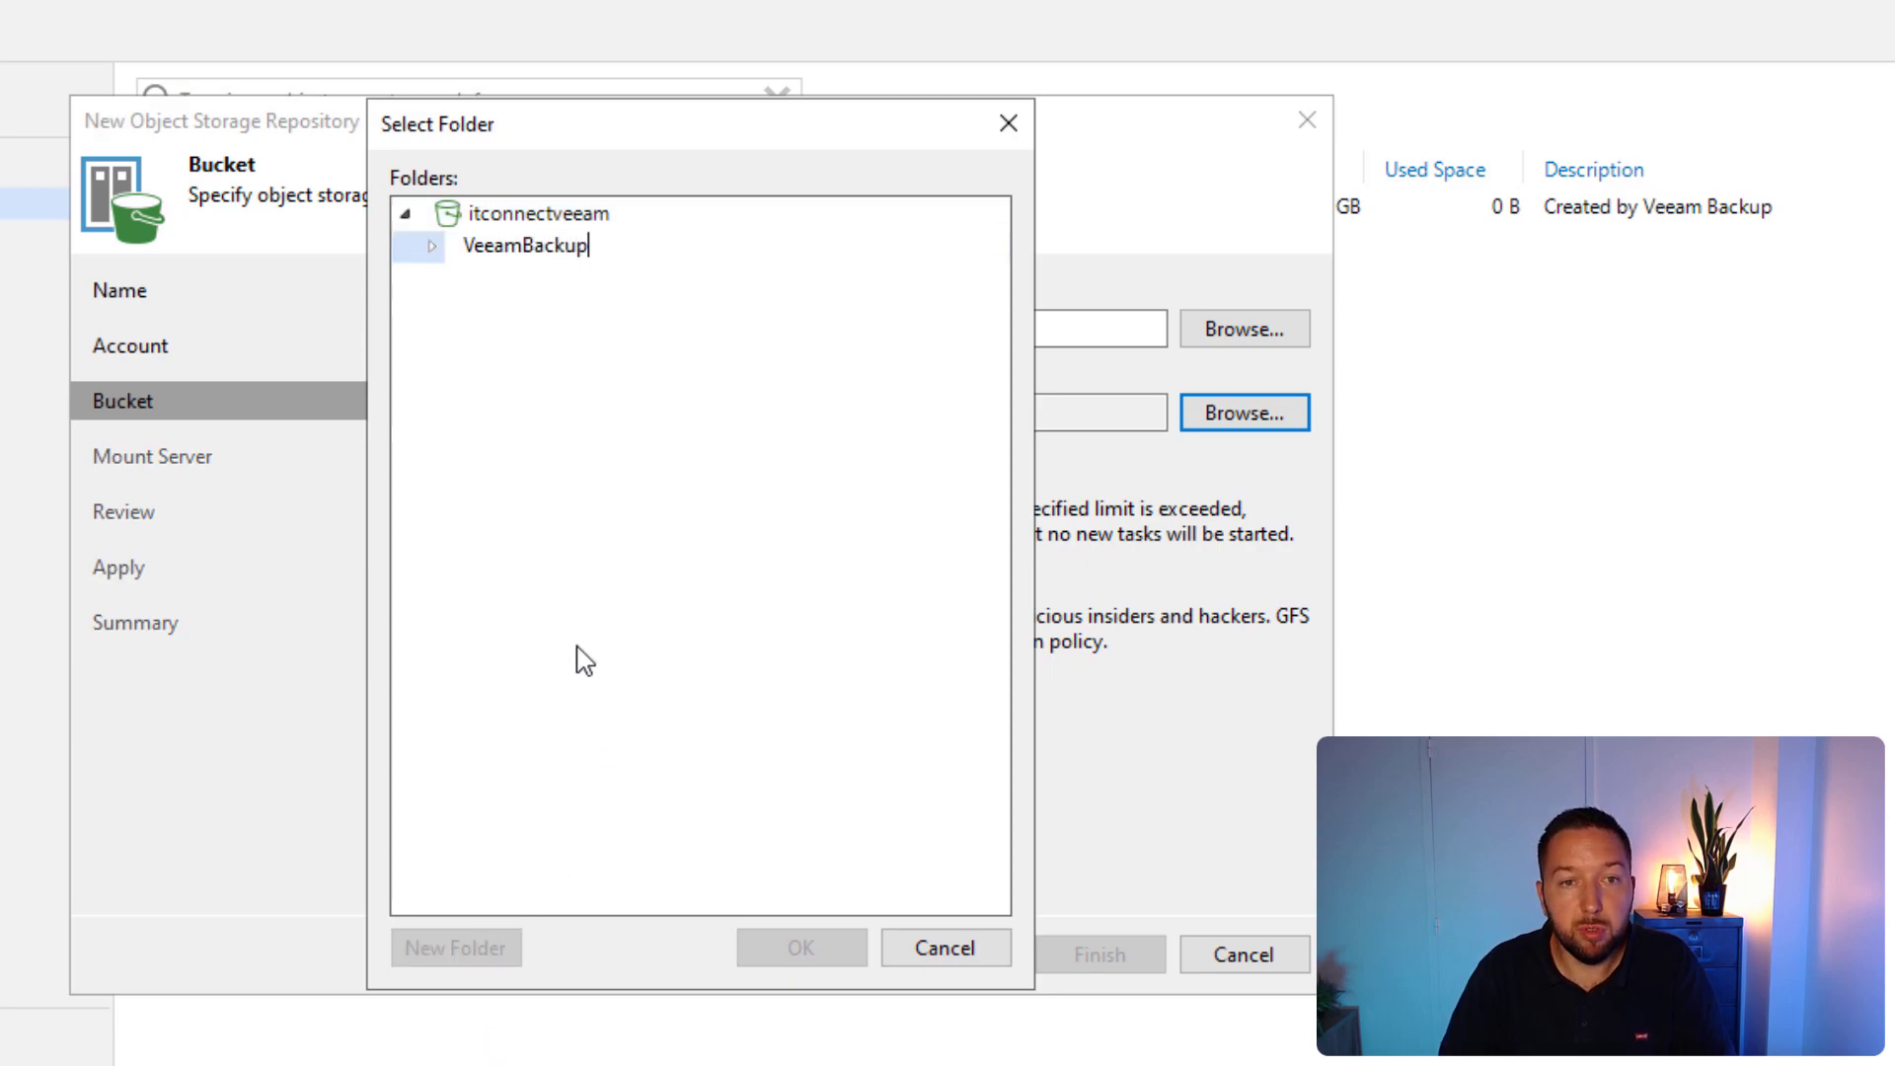
key(Return)
click(776, 956)
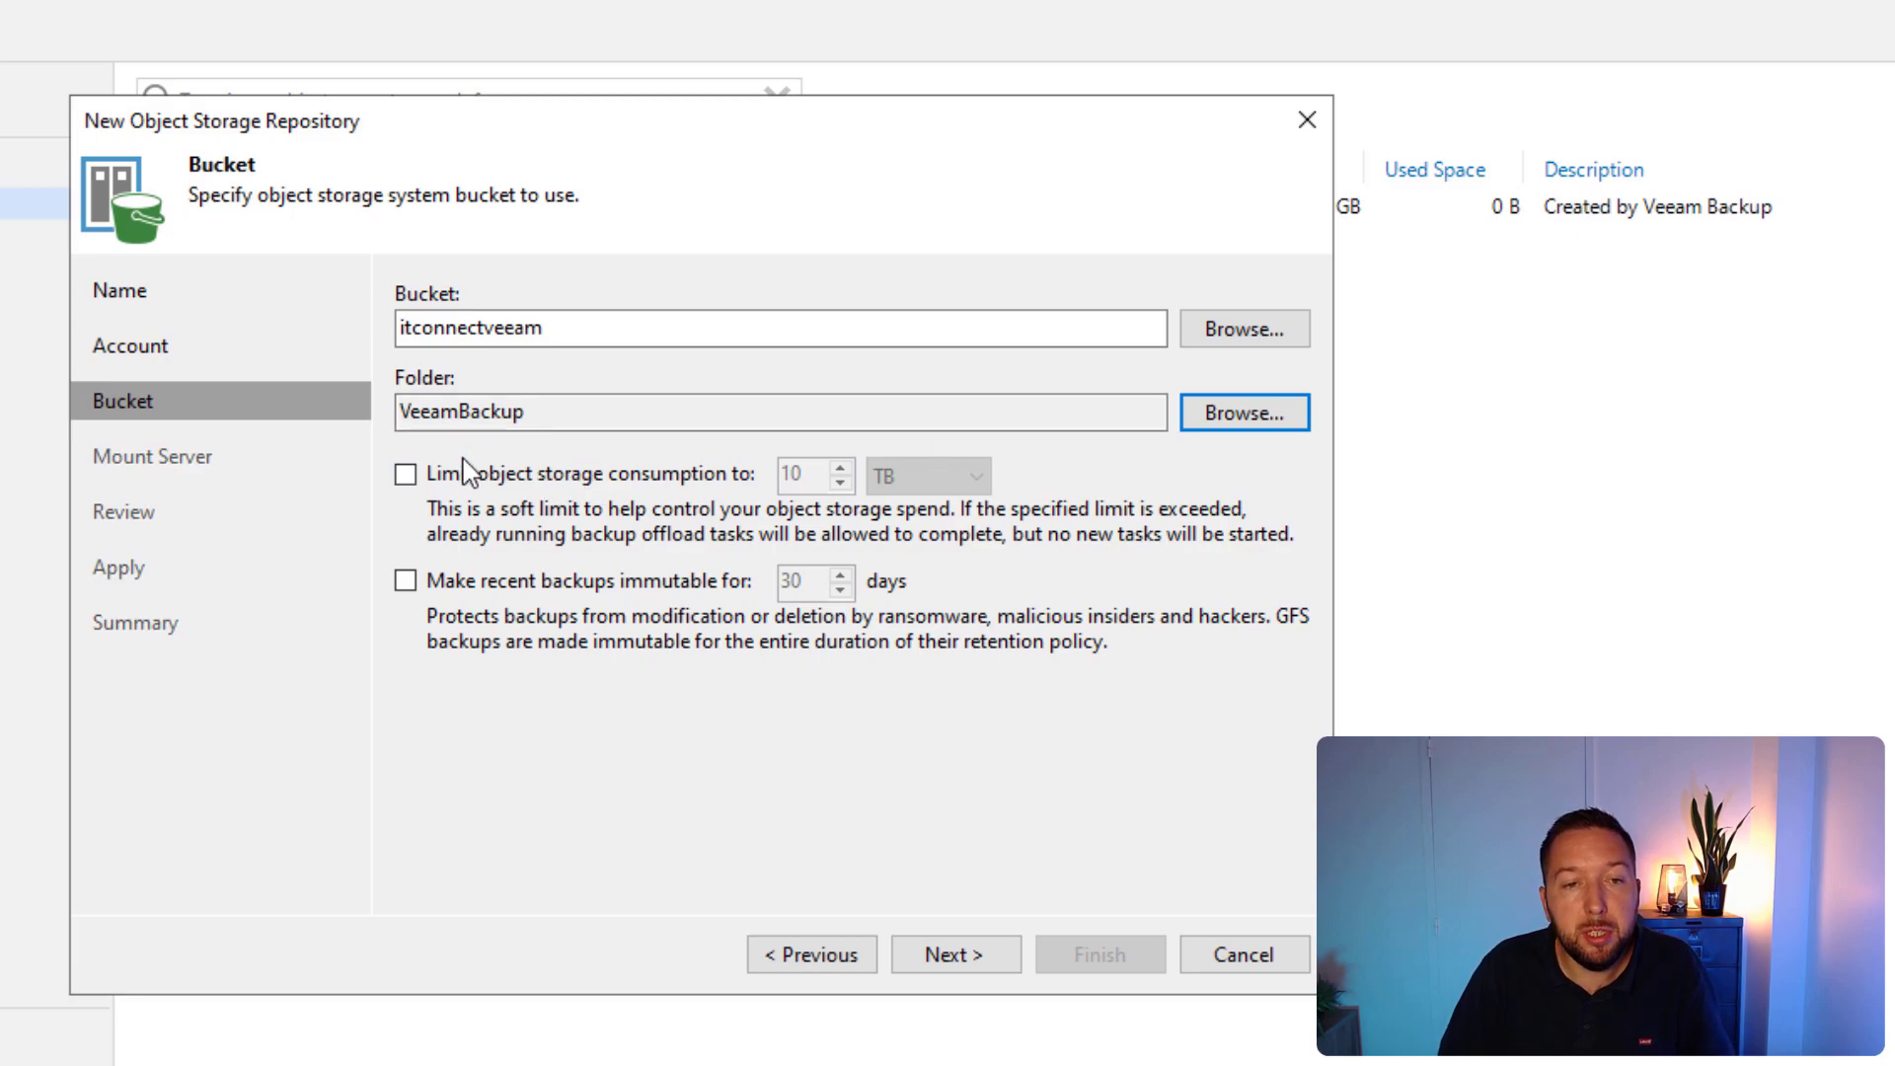
- Make recent backups immutable for 30 days without a storage consumption limit, and accept the default mount server settings
click(524, 479)
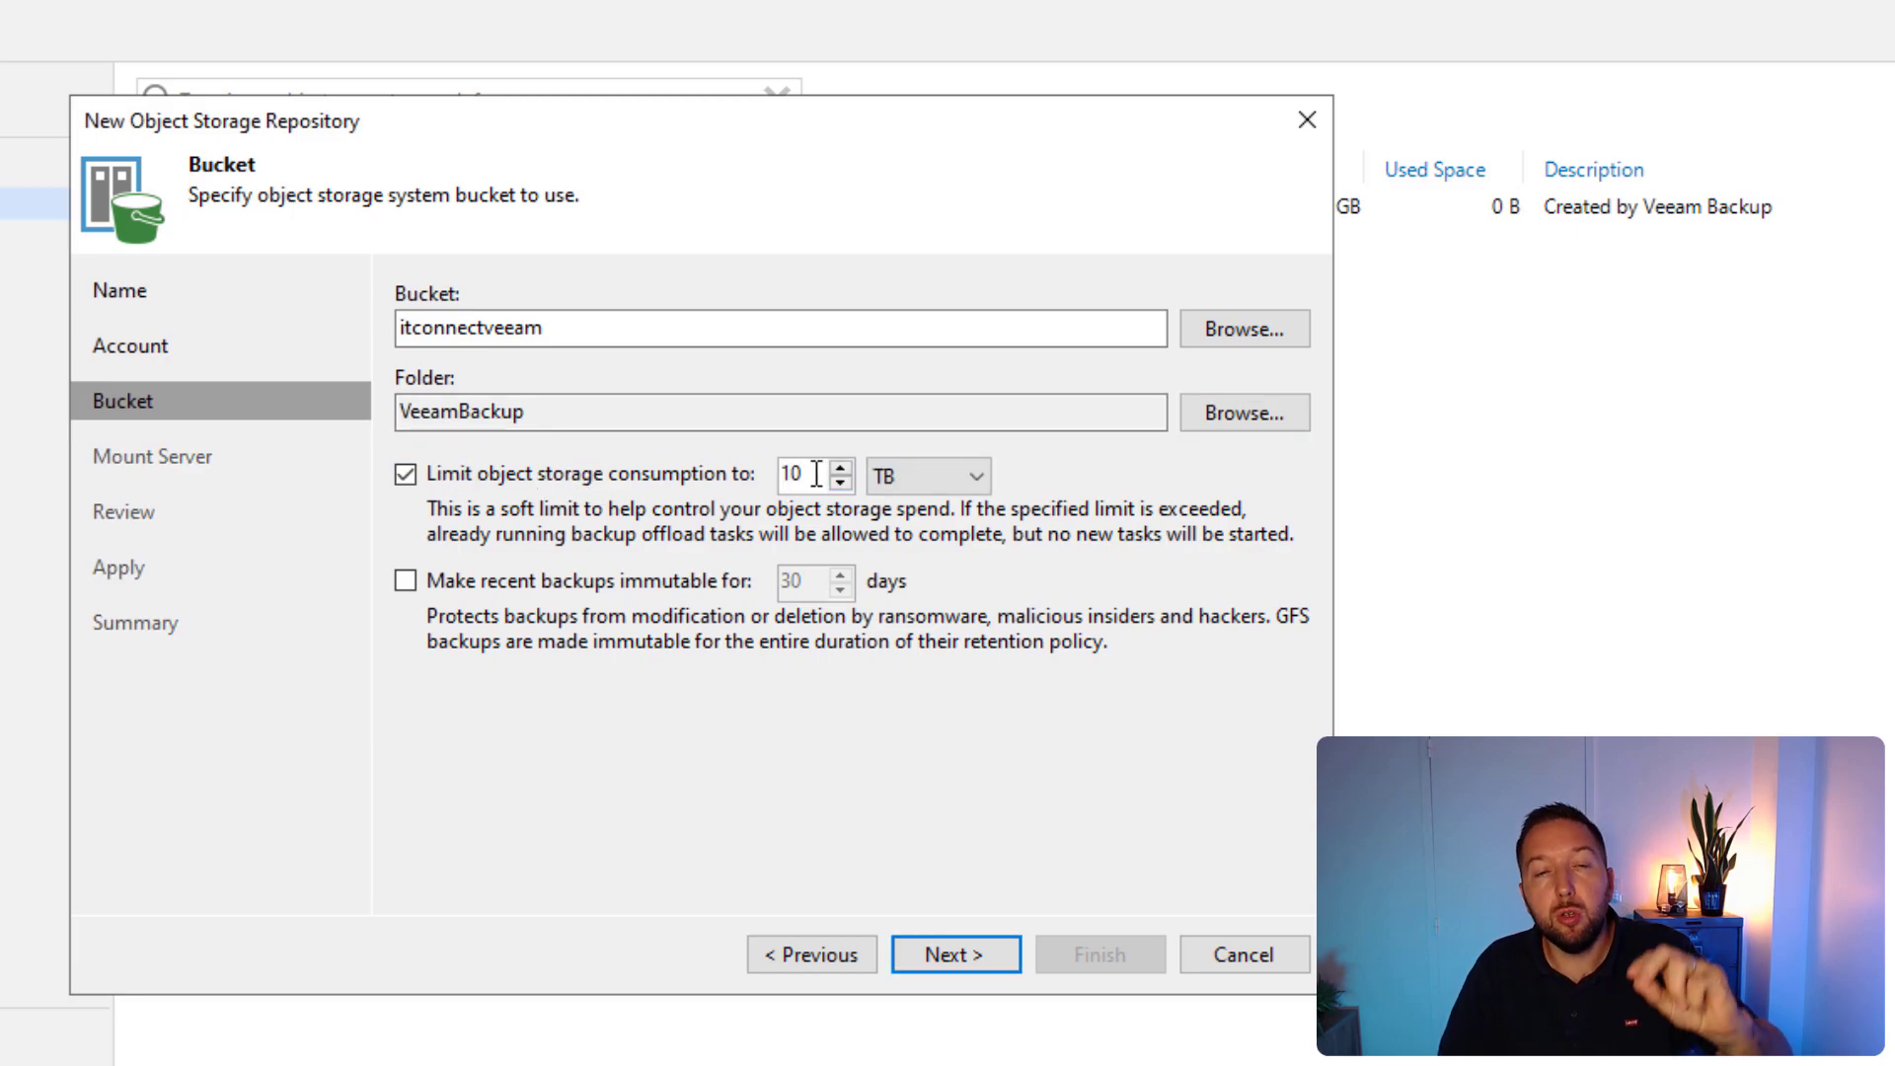
click(679, 480)
click(637, 582)
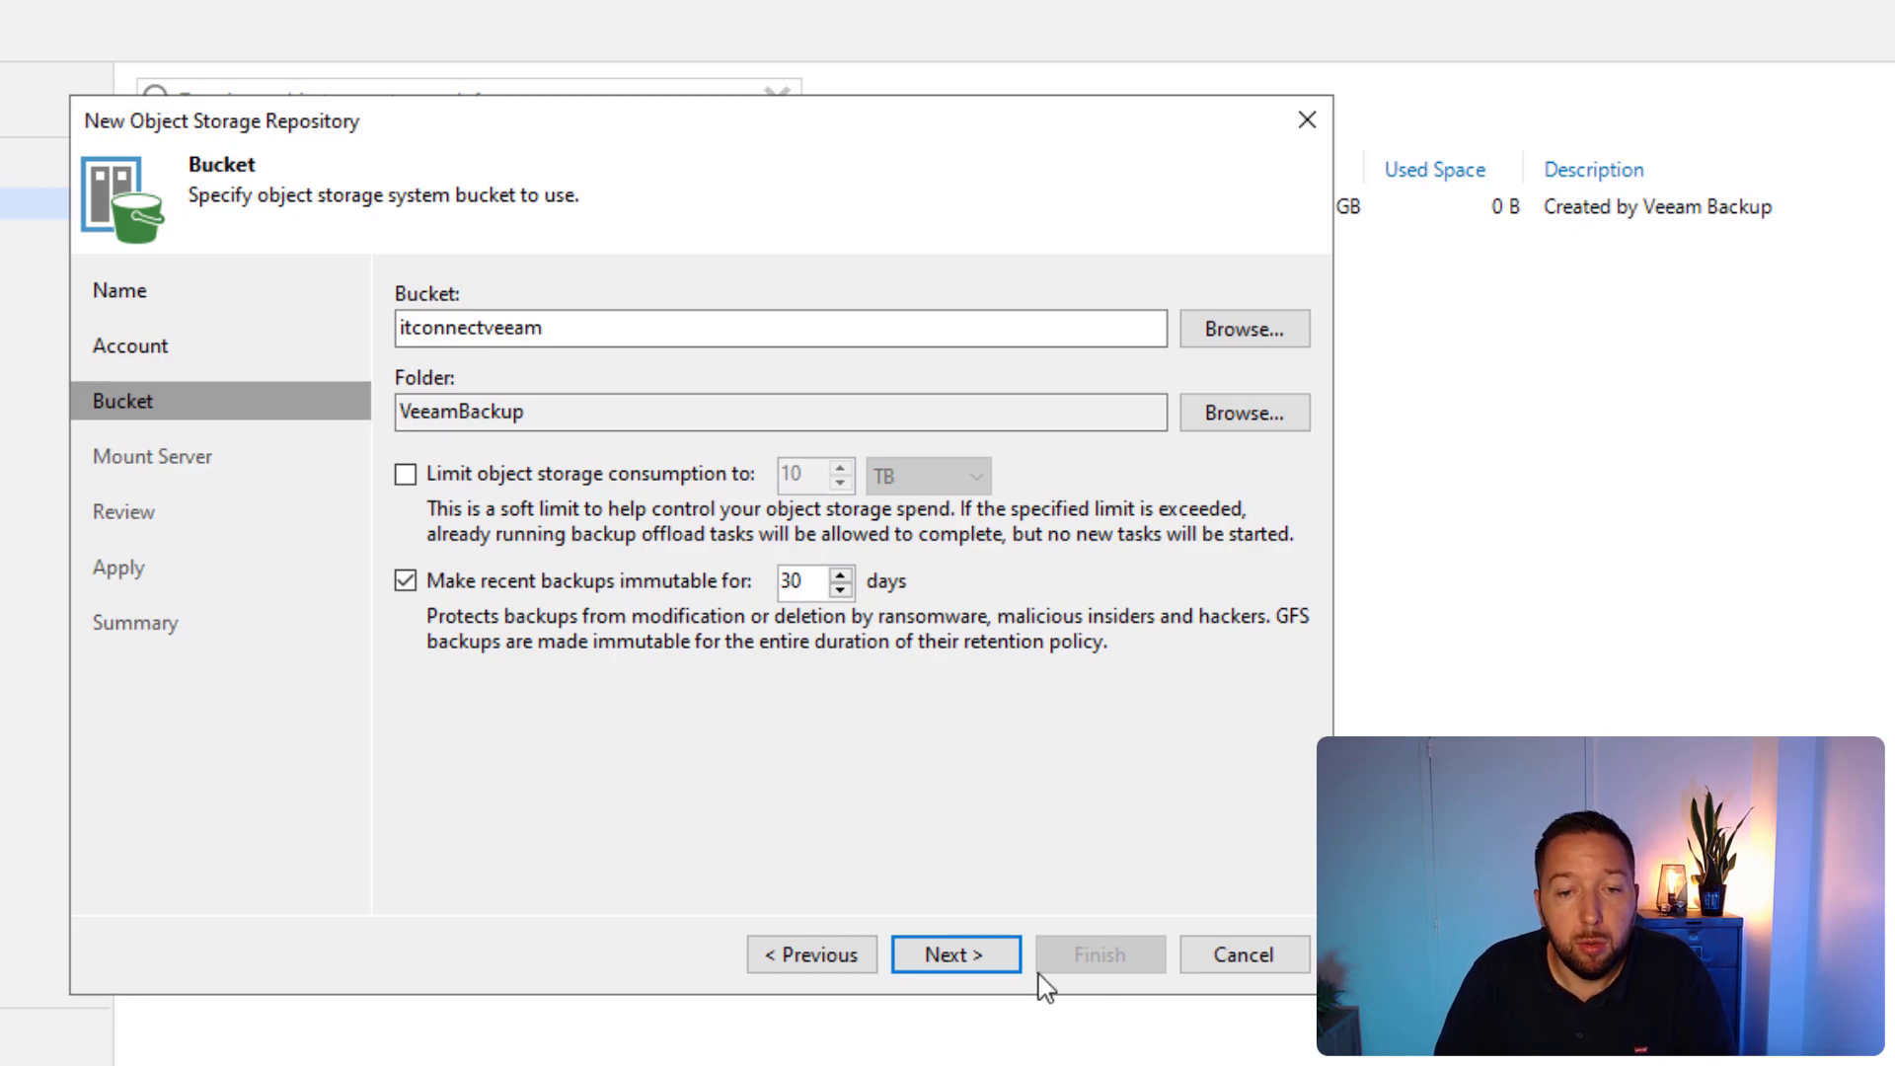
click(1002, 965)
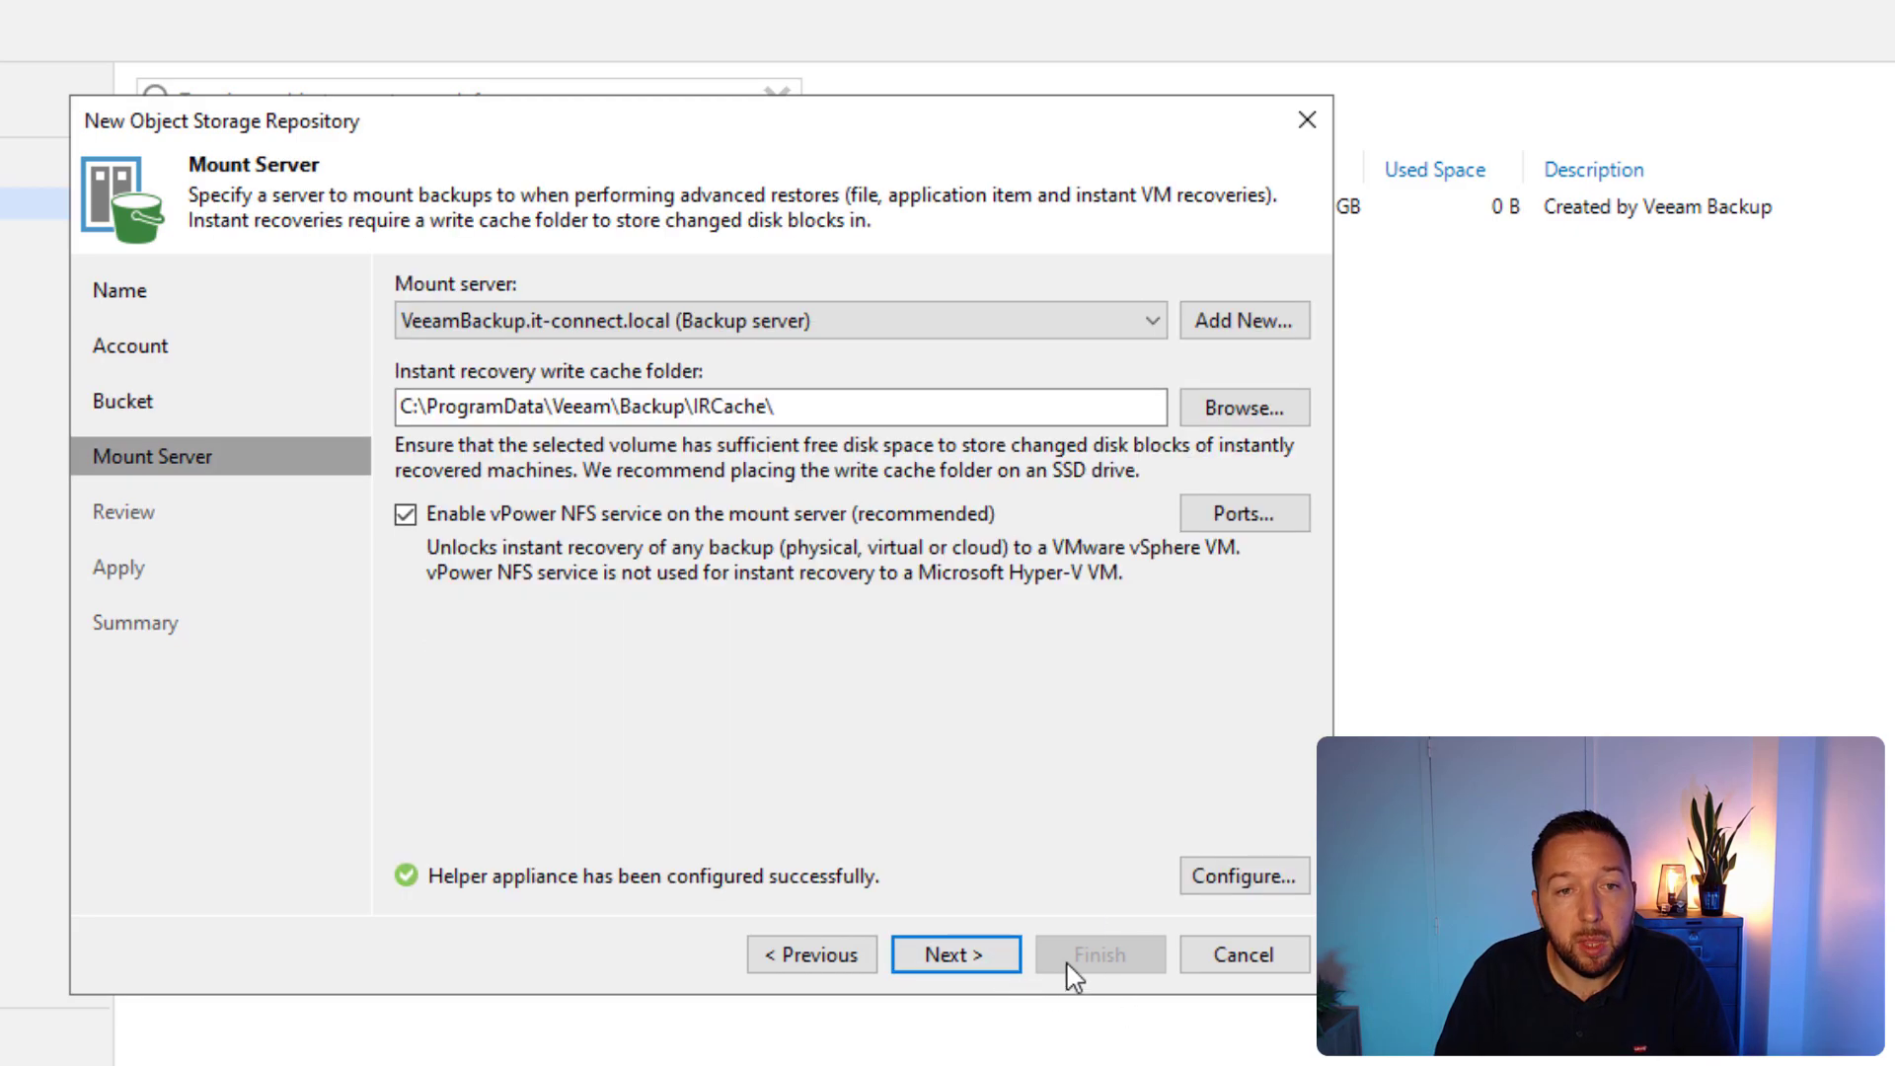
click(971, 960)
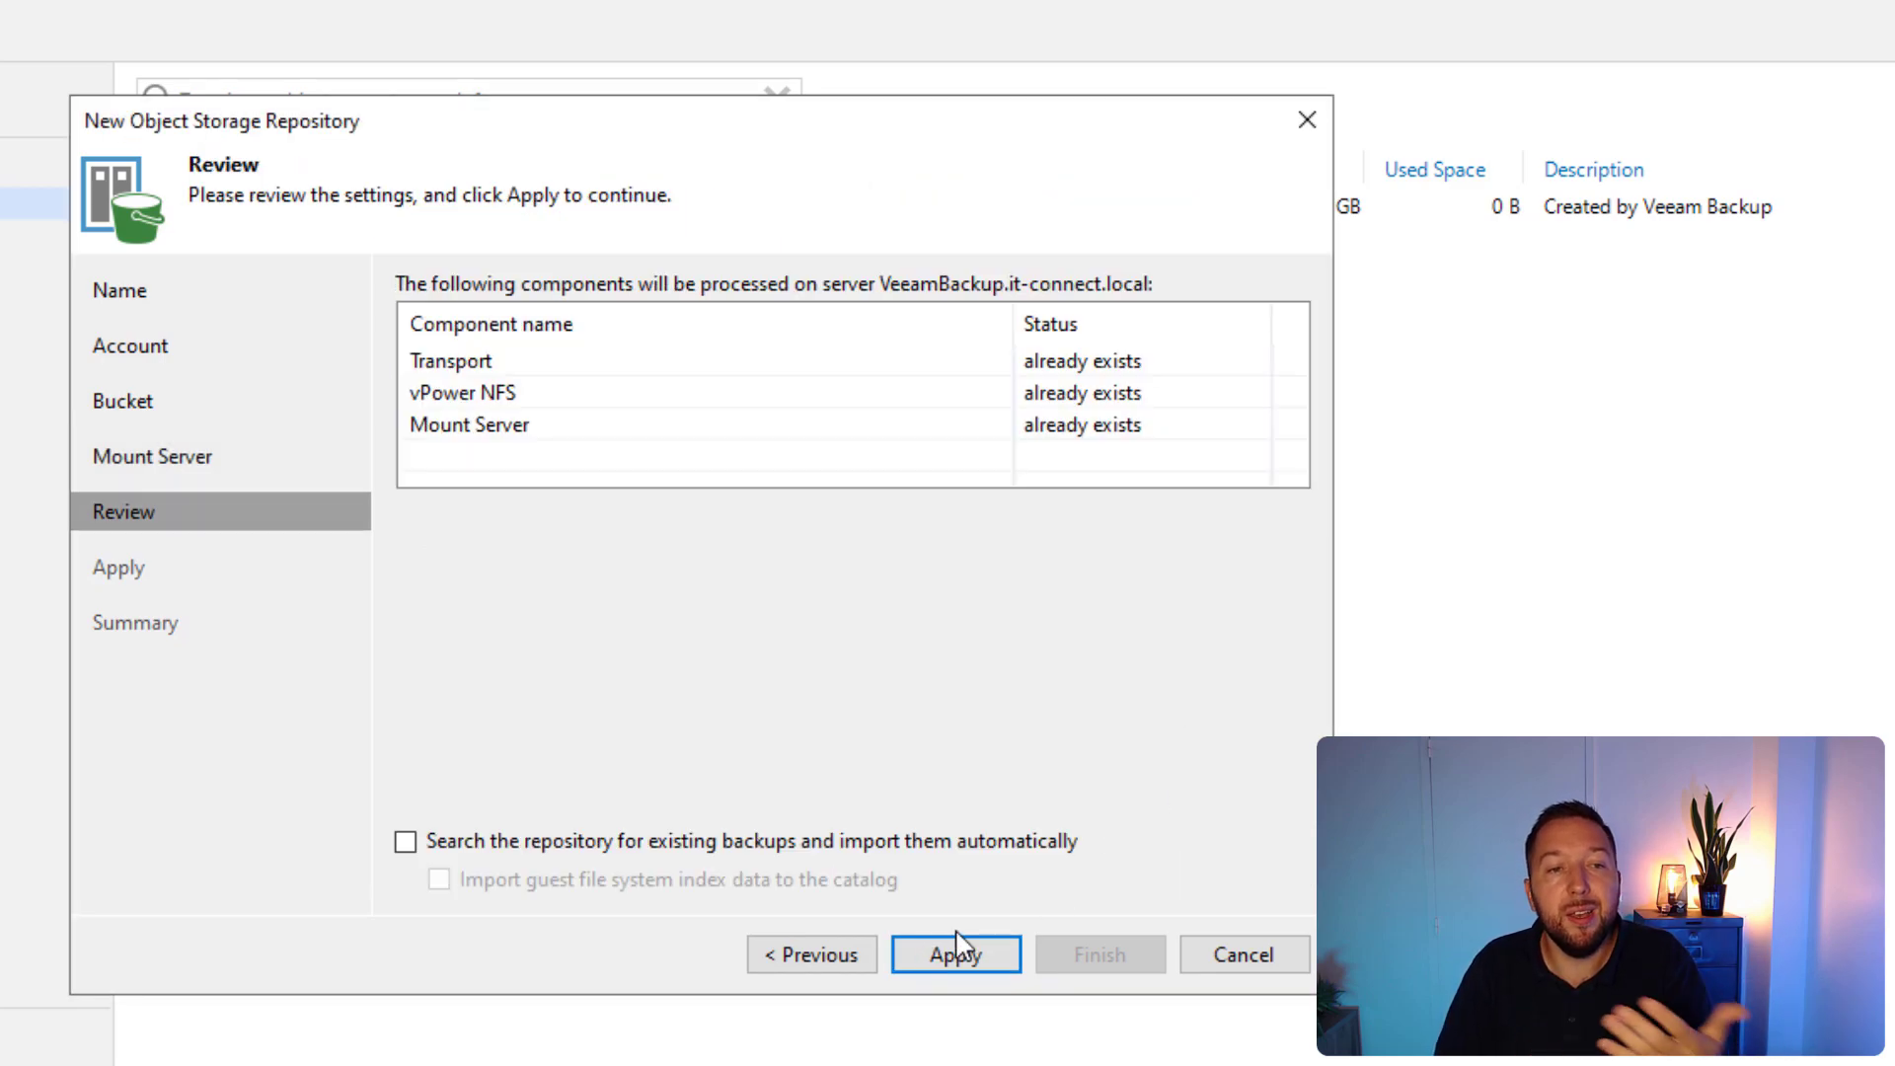
- Apply the reviewed settings and finish creating the object storage repository
click(988, 959)
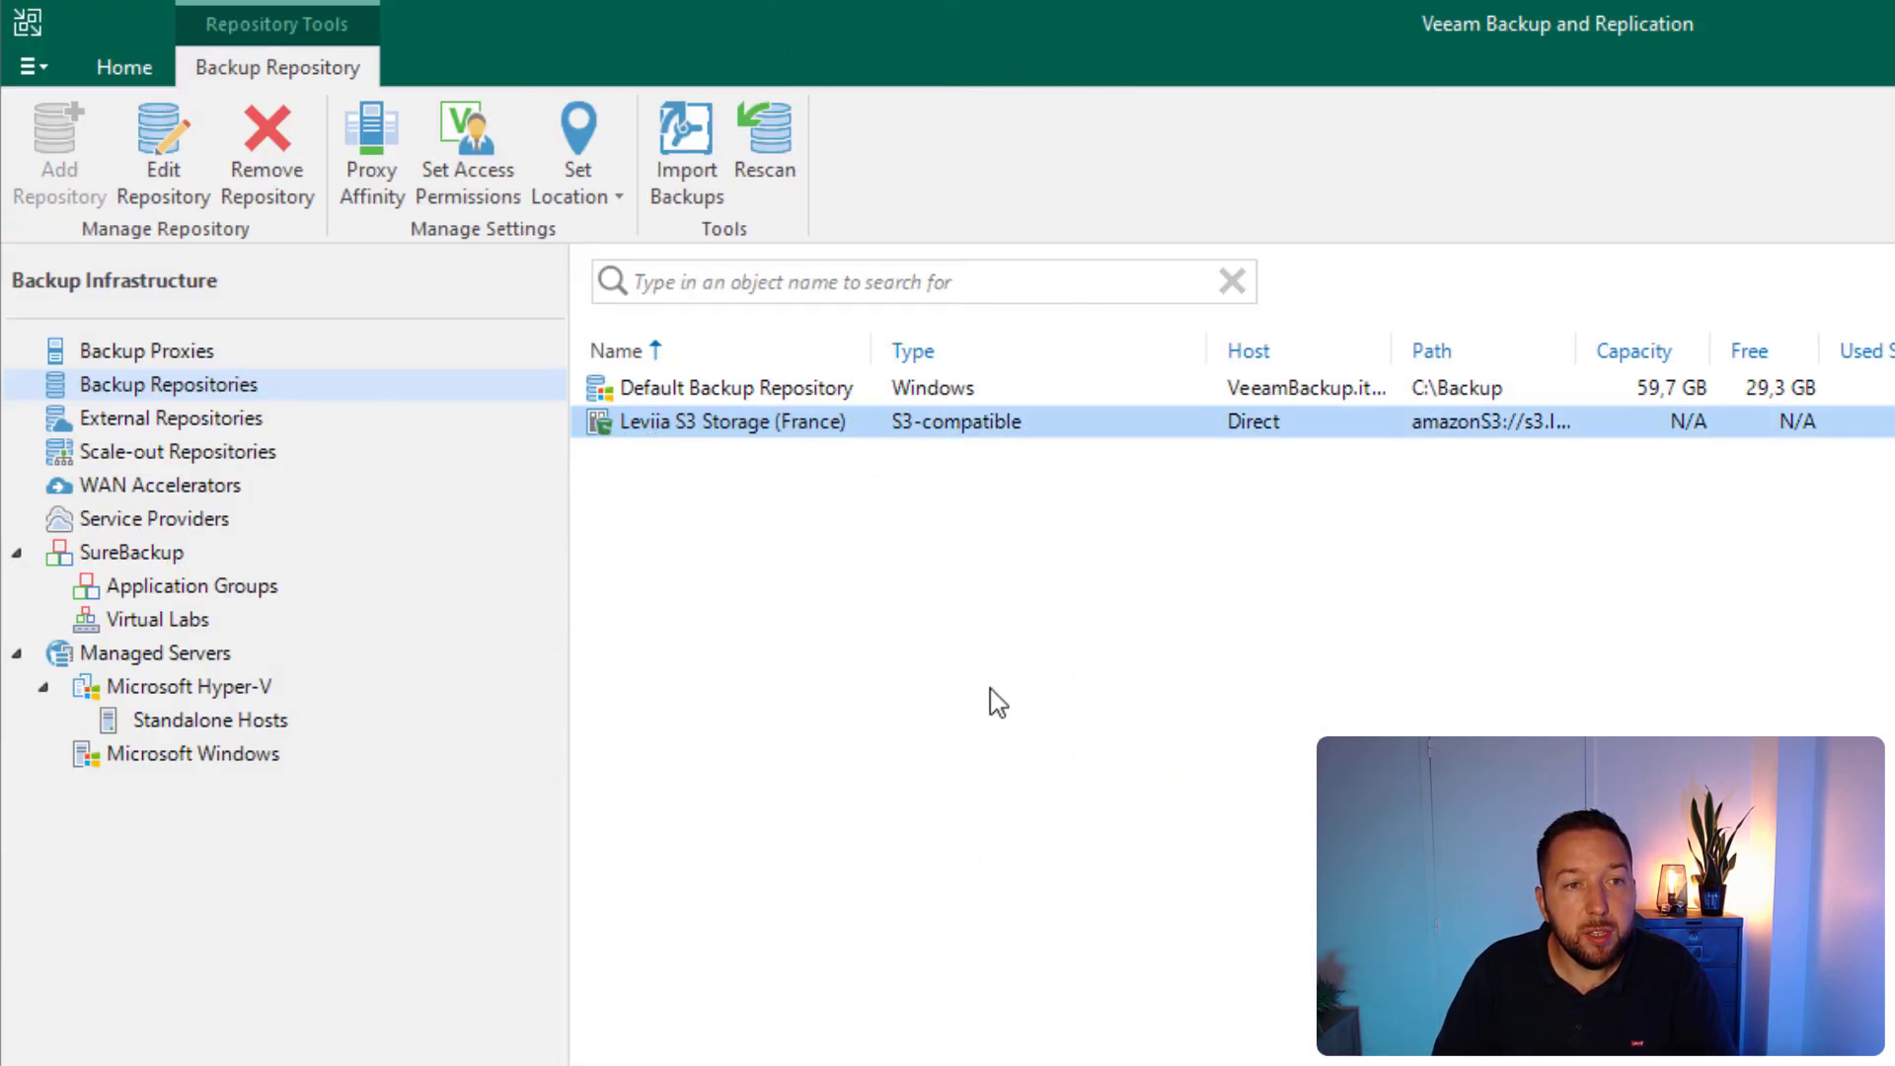
click(999, 703)
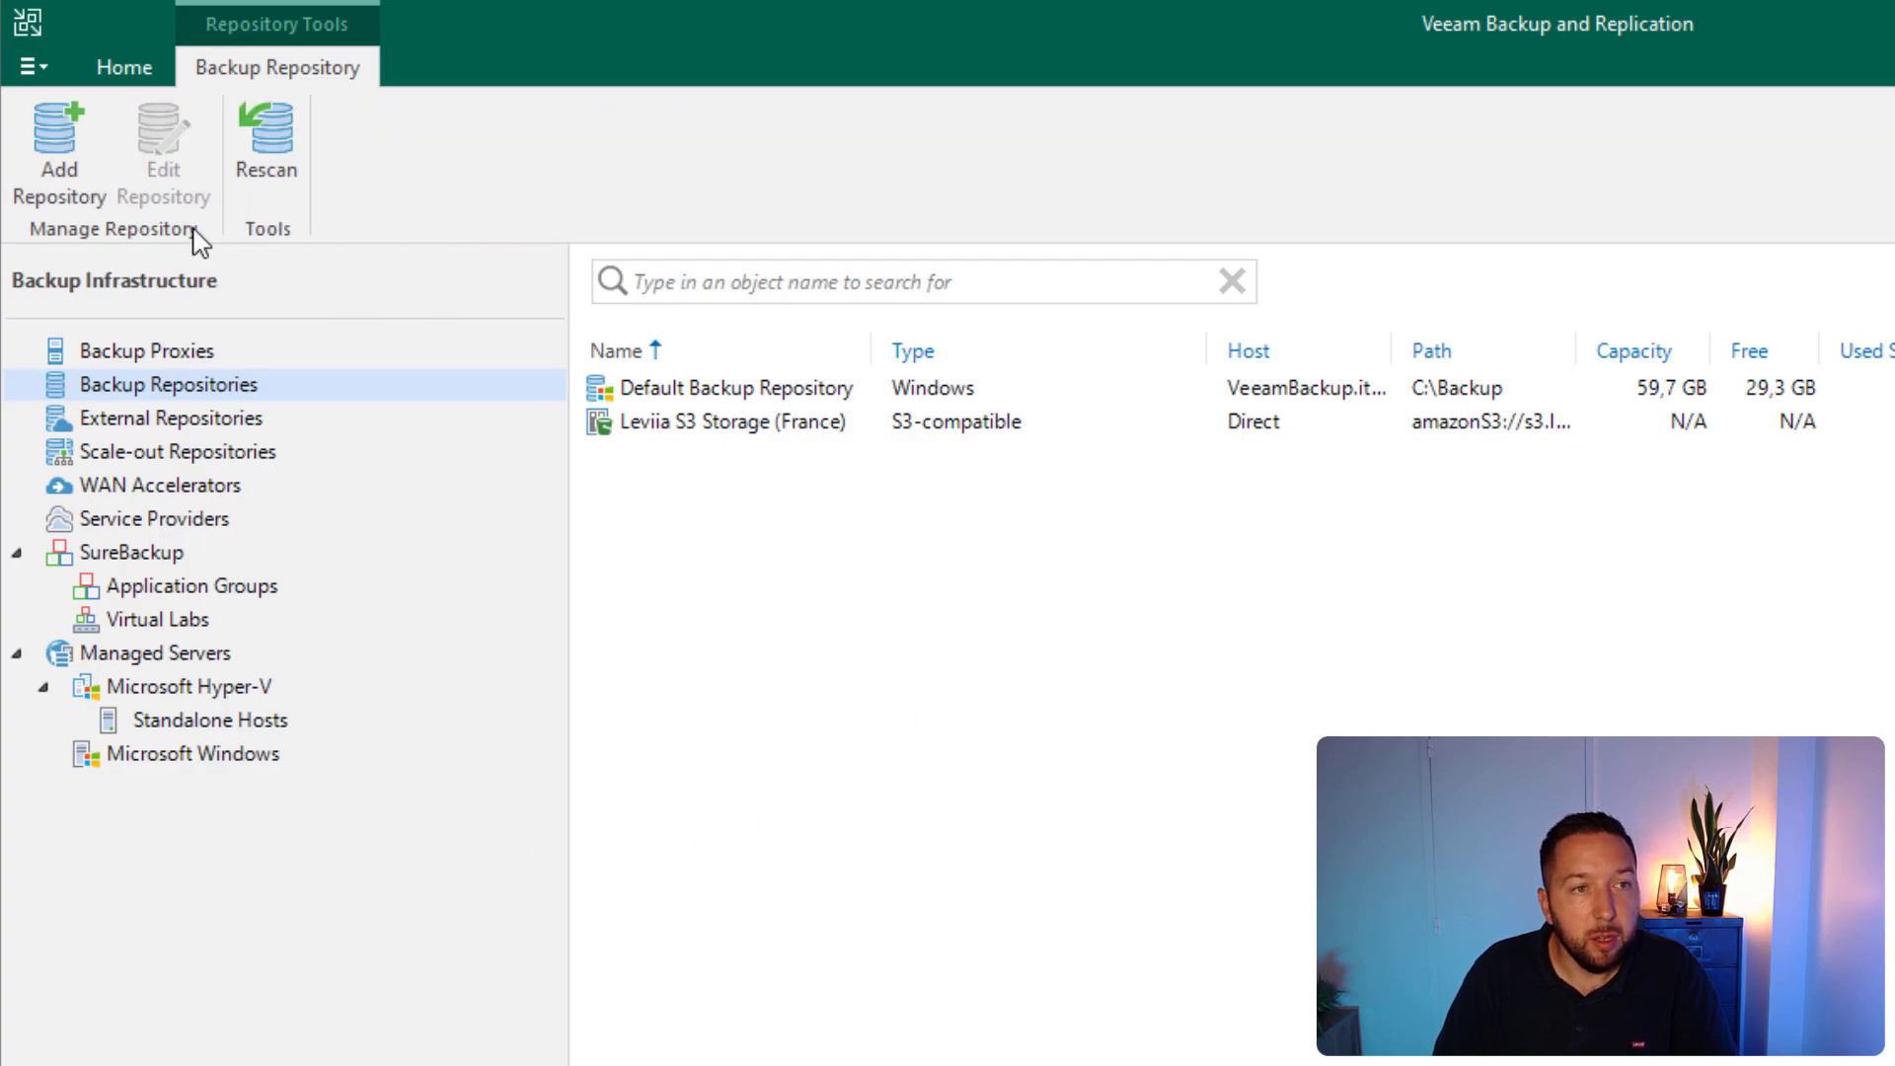
- Start a new virtual machine backup job and keep its default name, Backup Job 1
click(120, 67)
click(44, 202)
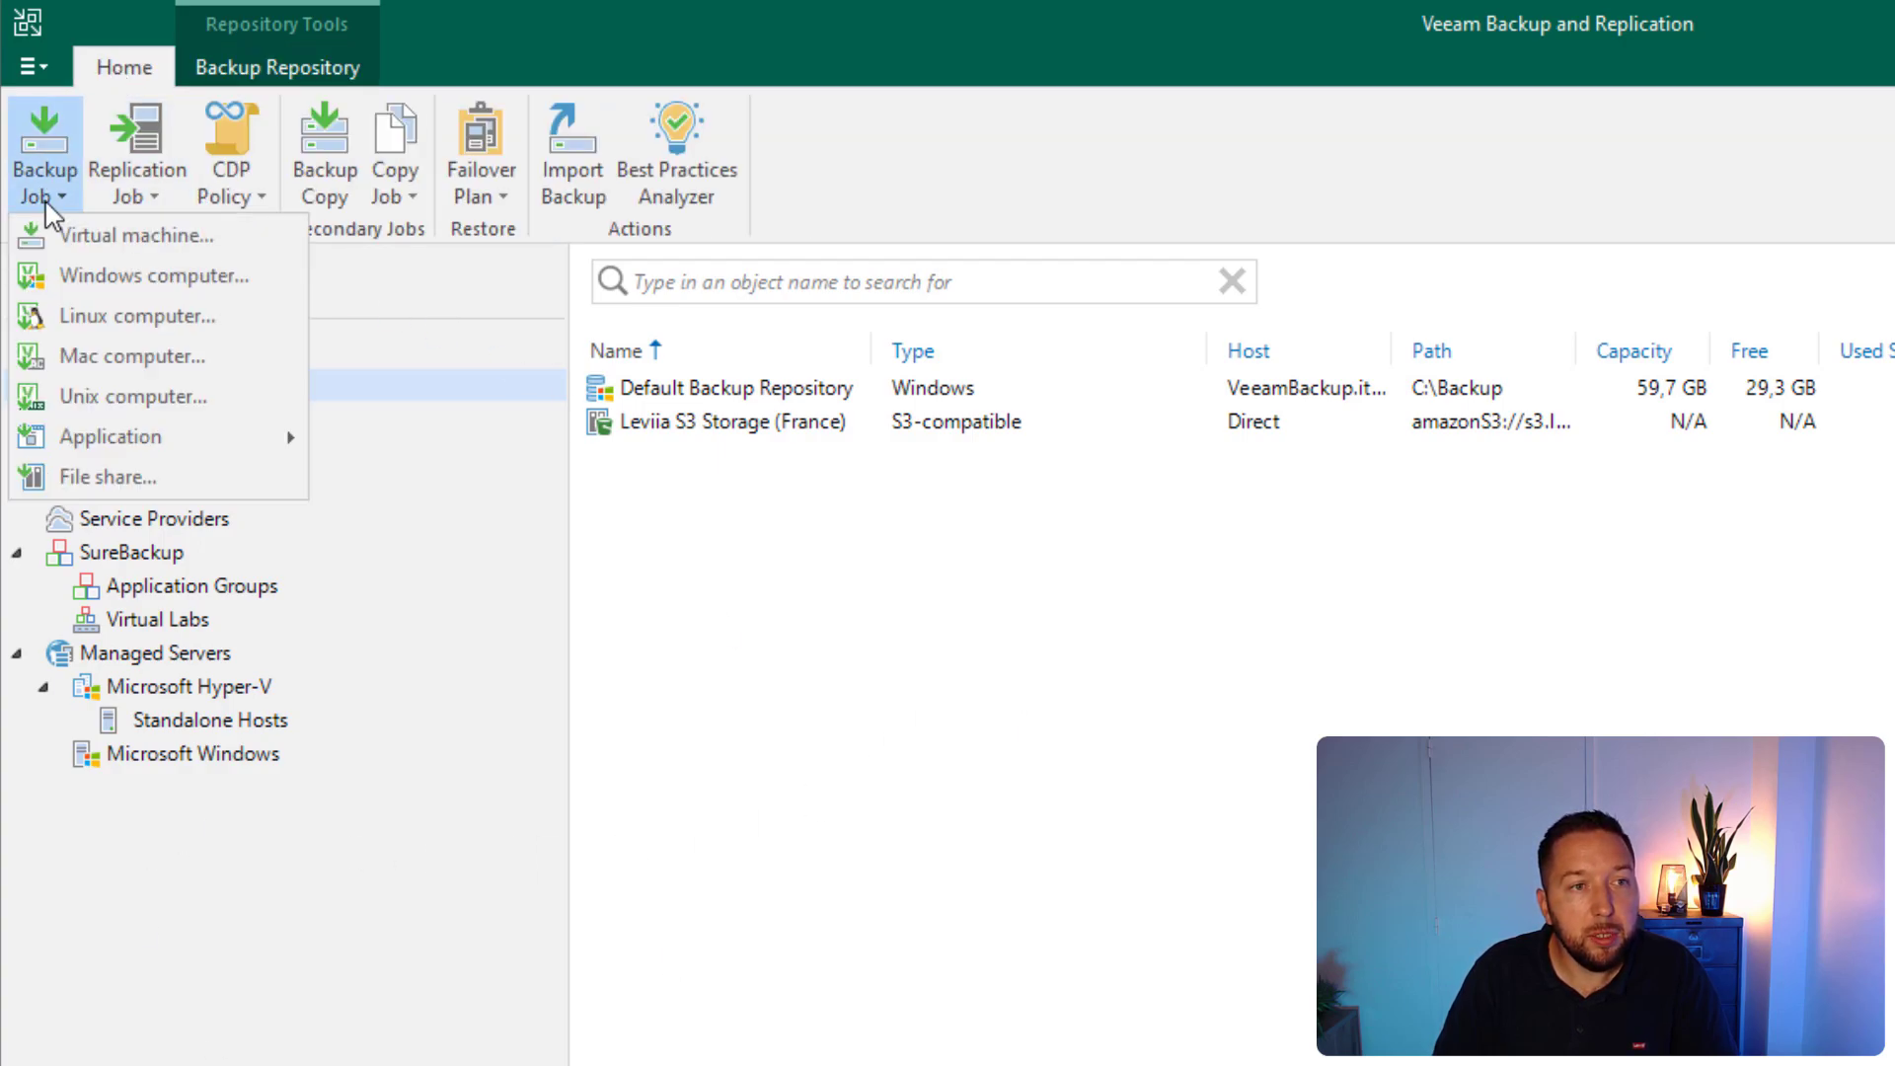
click(89, 237)
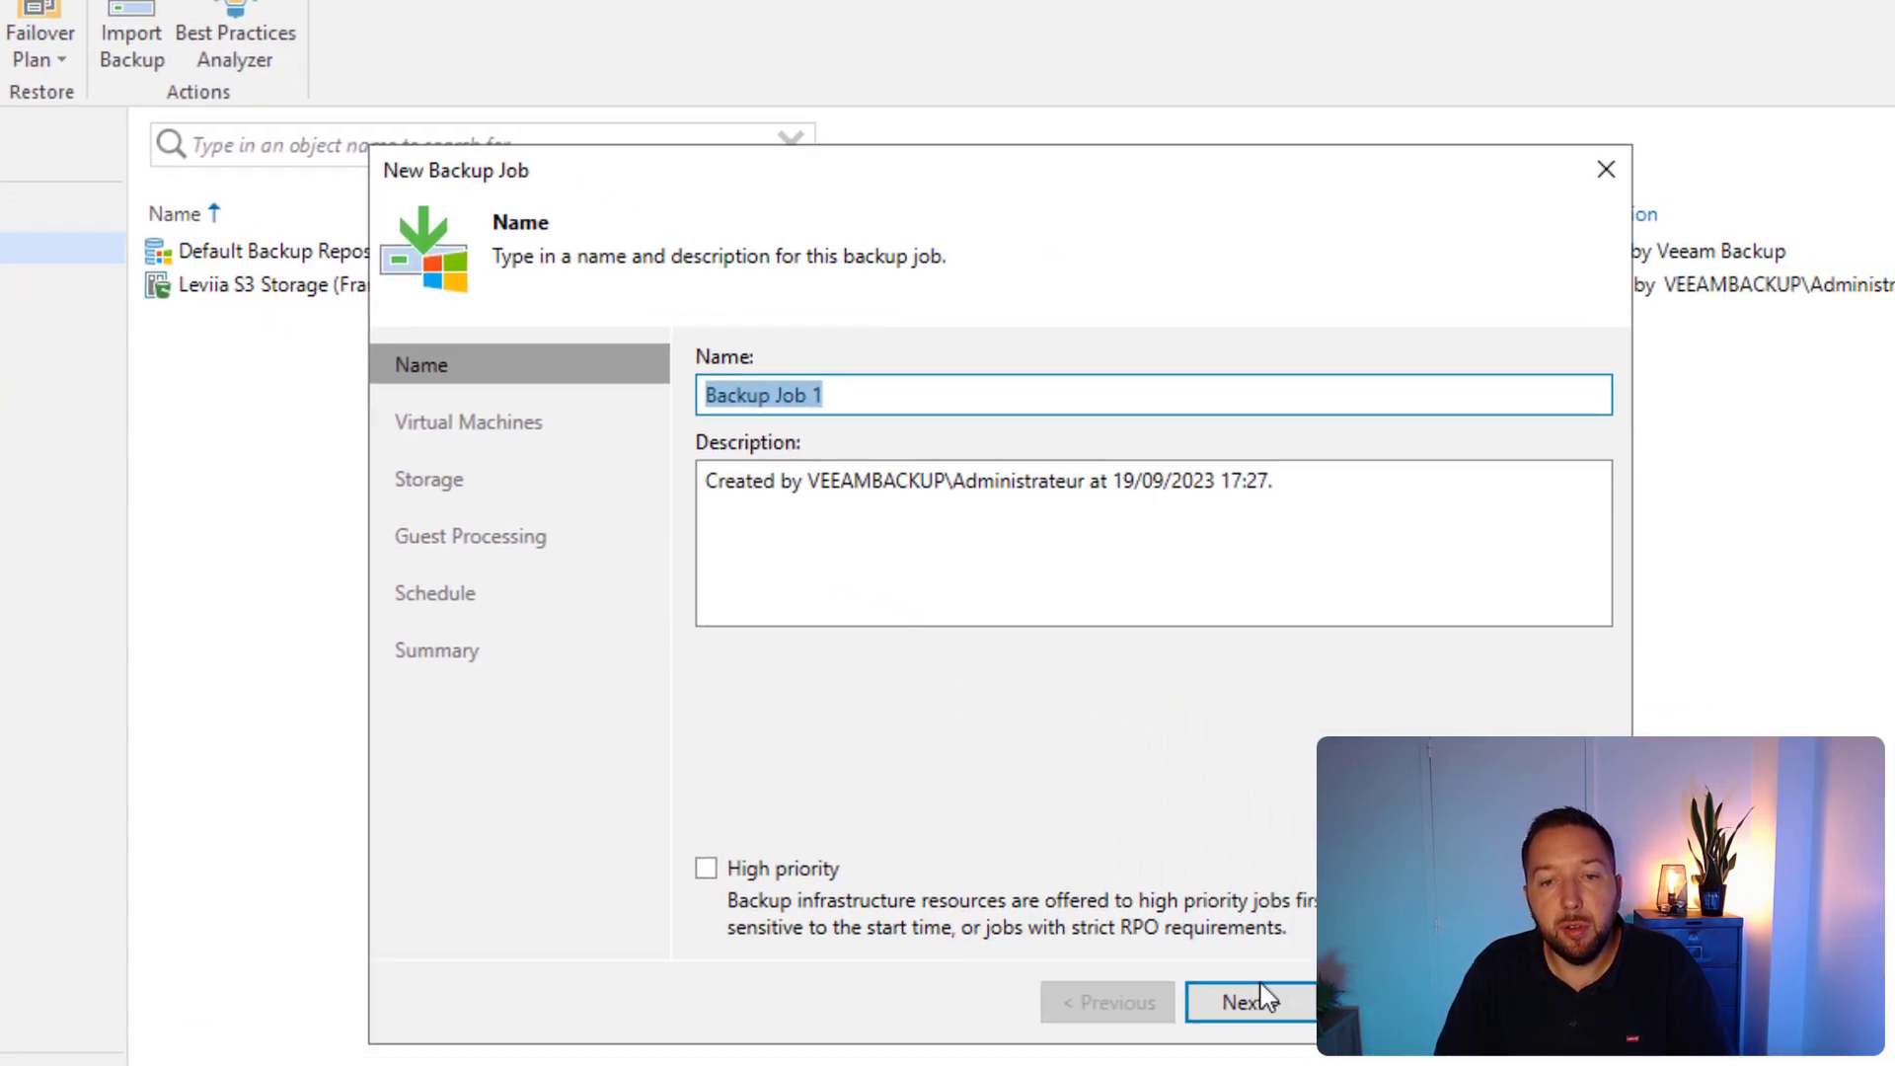
click(1259, 1001)
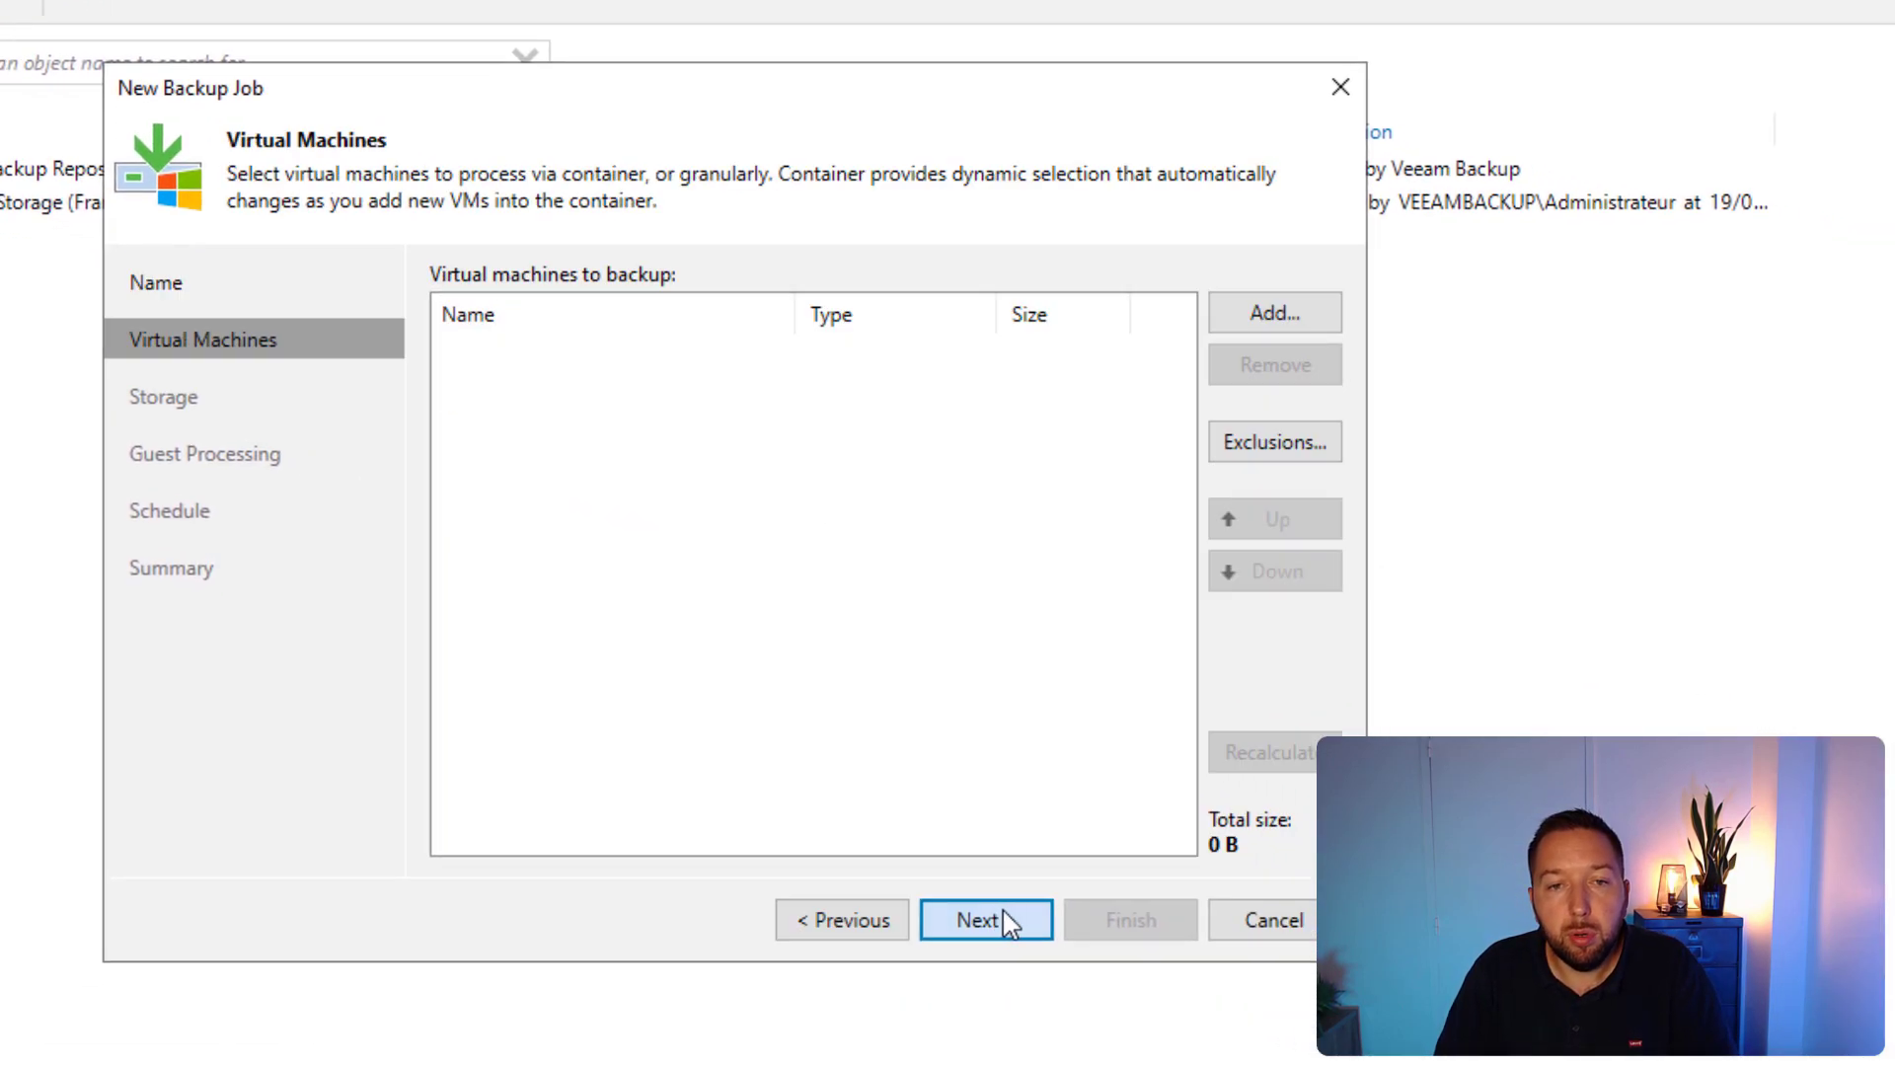
- Add the virtual machines Srv-Ubuntu and Srv-Ws2022 from the Hyper-V host to the backup job
click(1274, 314)
click(444, 251)
click(575, 292)
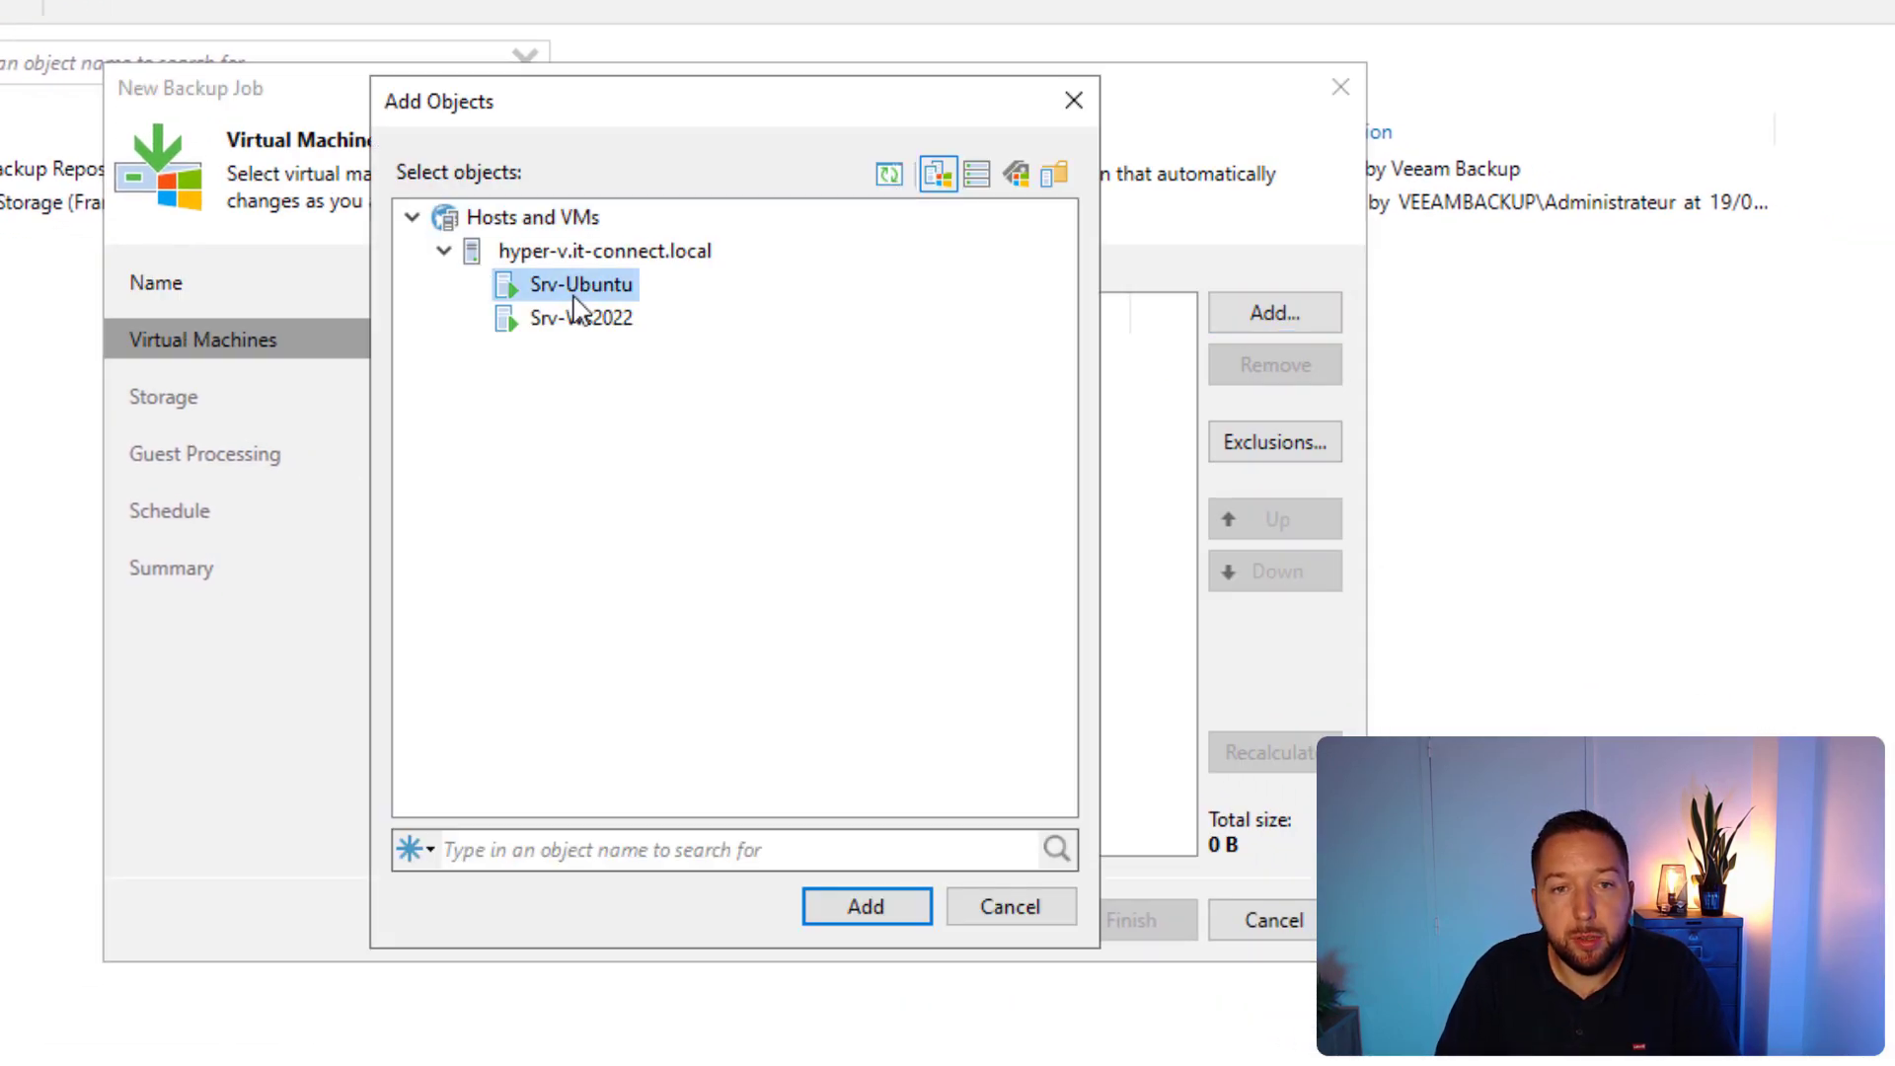
ctrl+click(581, 316)
click(867, 904)
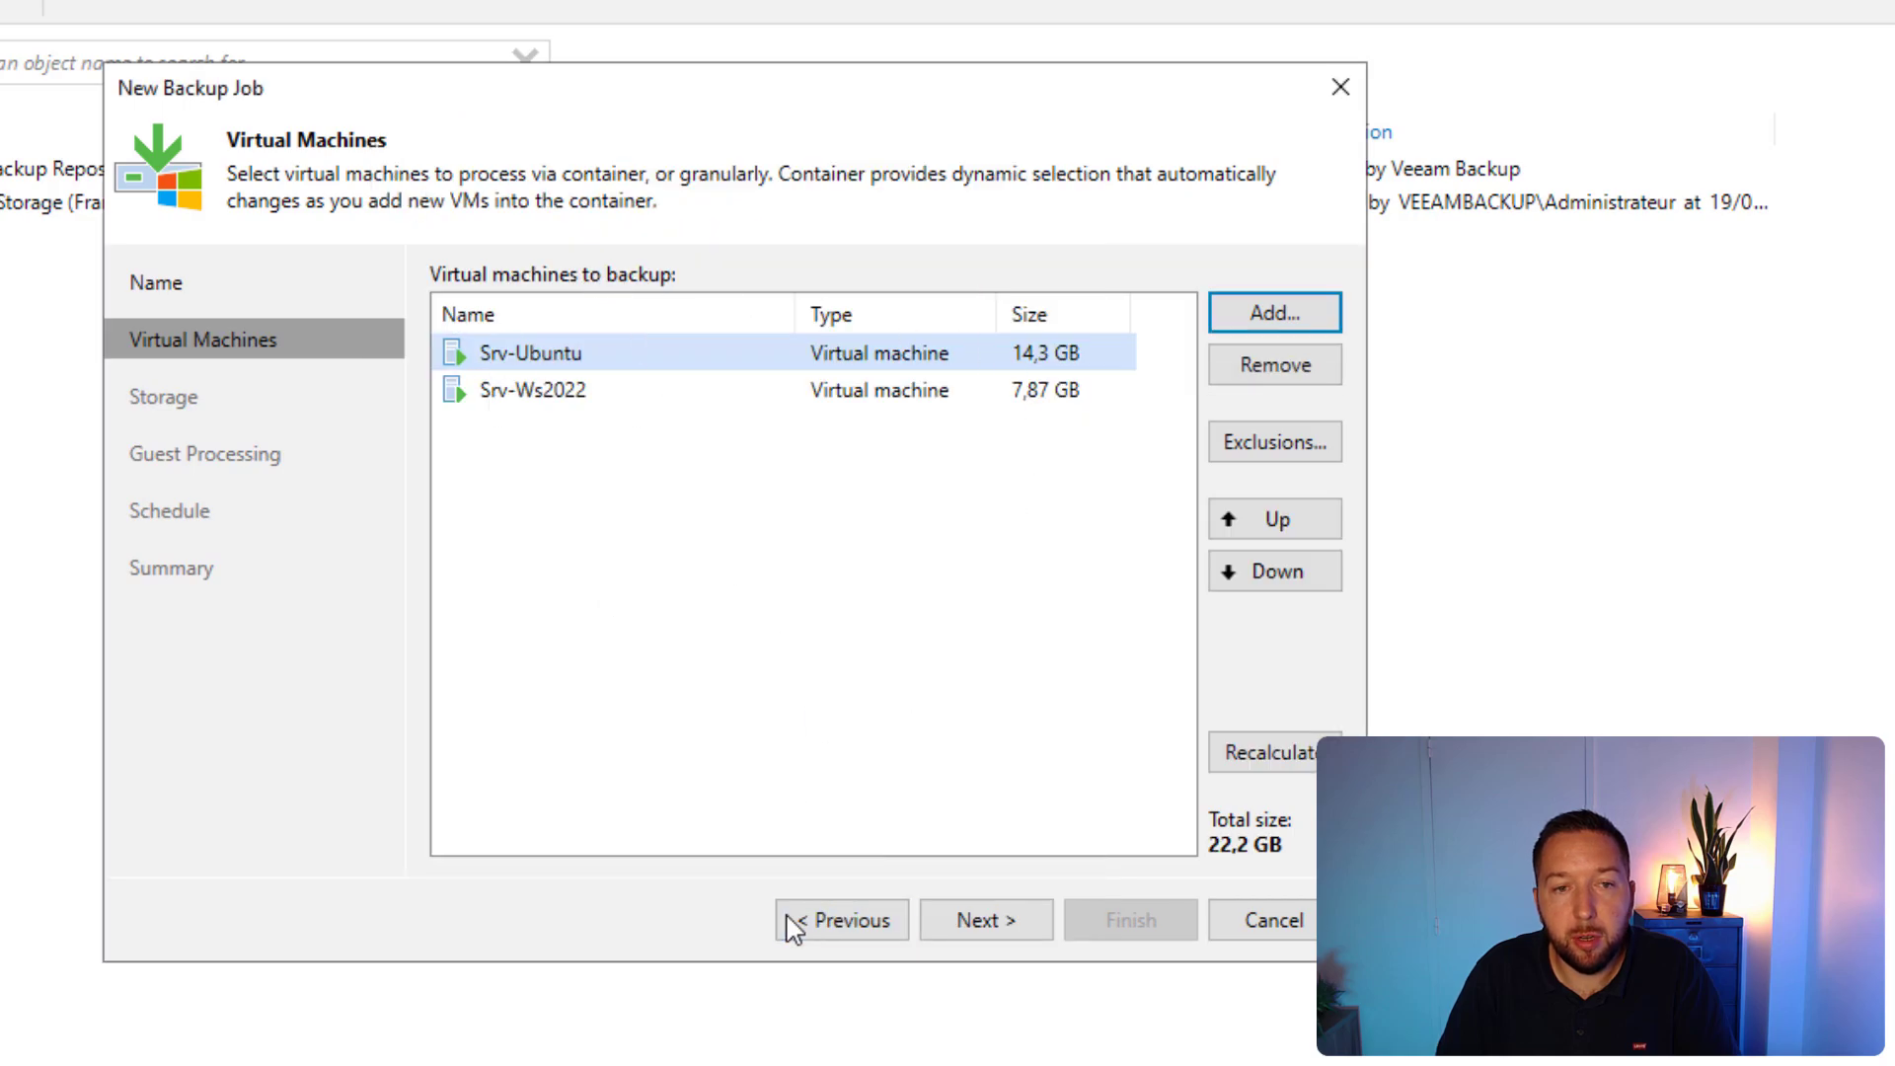
click(1015, 919)
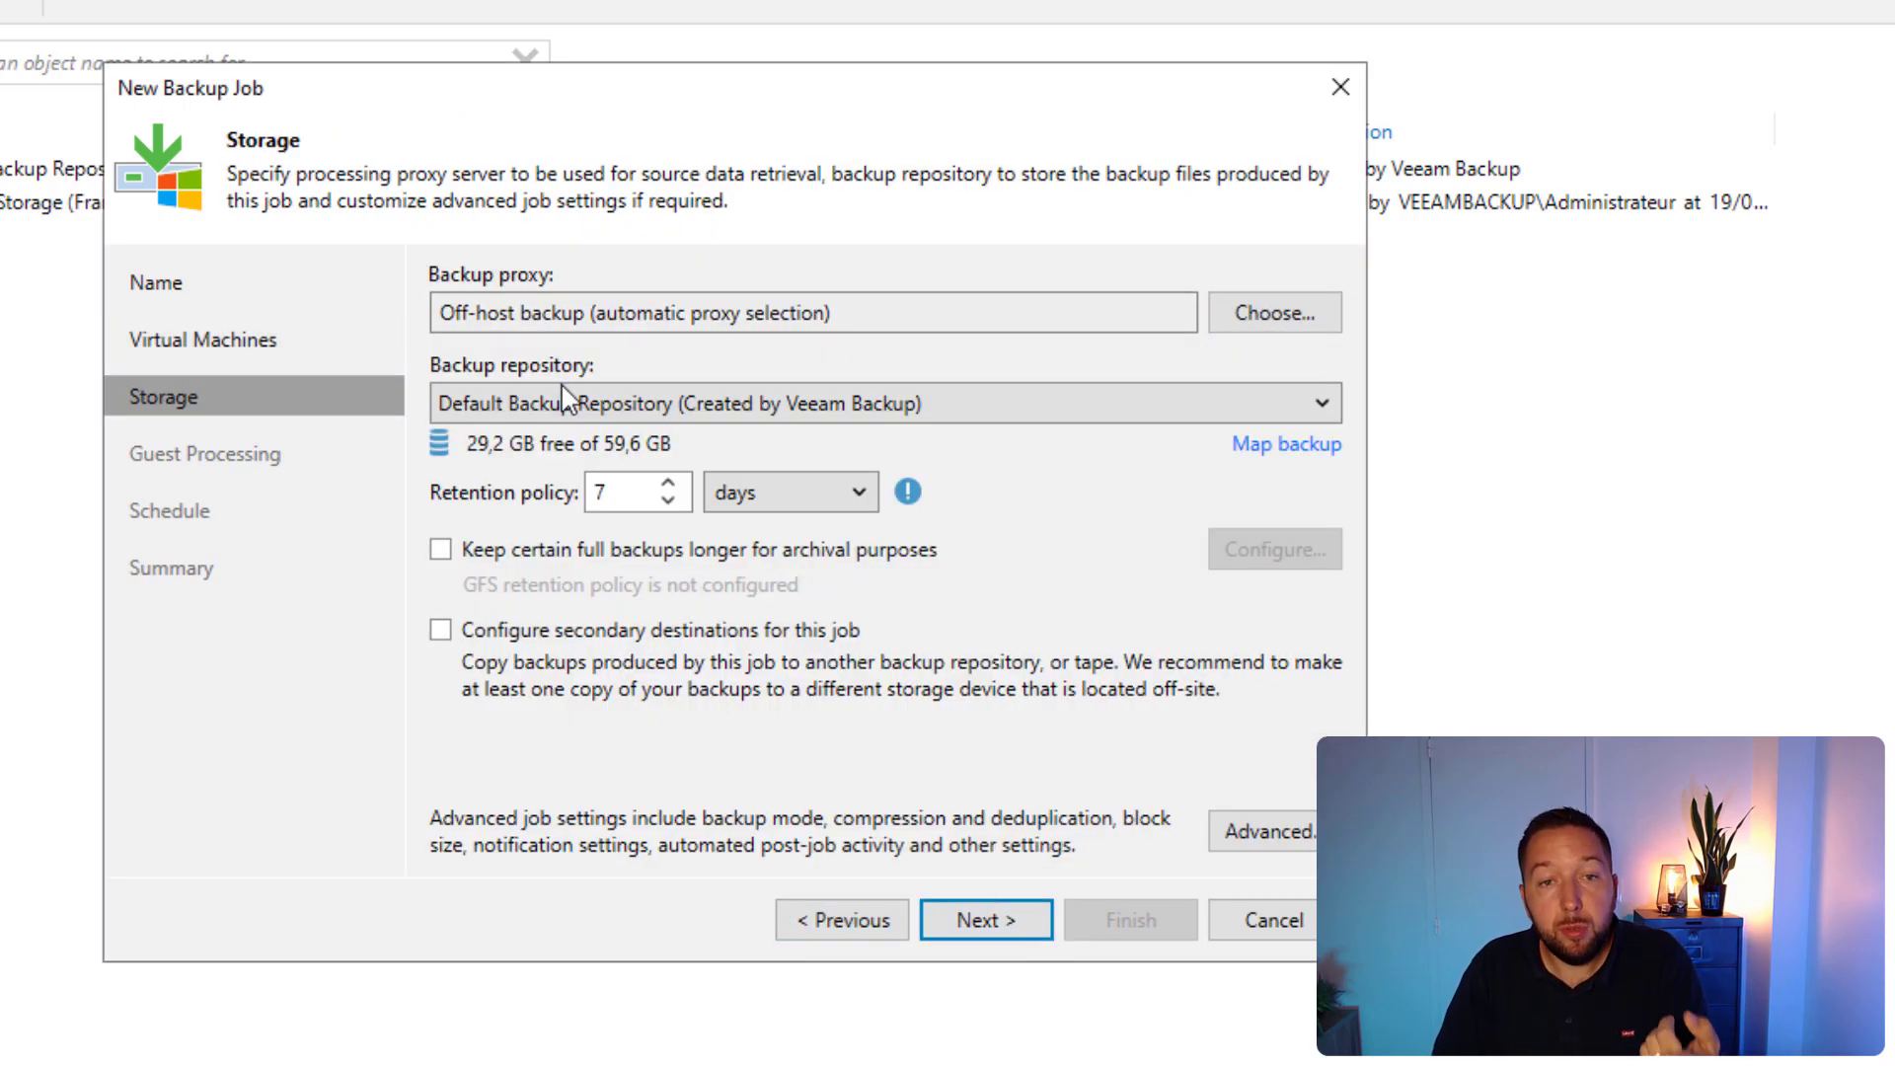
- Store the job's backups in the Leviia S3 Storage (France) repository with a retention policy of 30 days
click(464, 400)
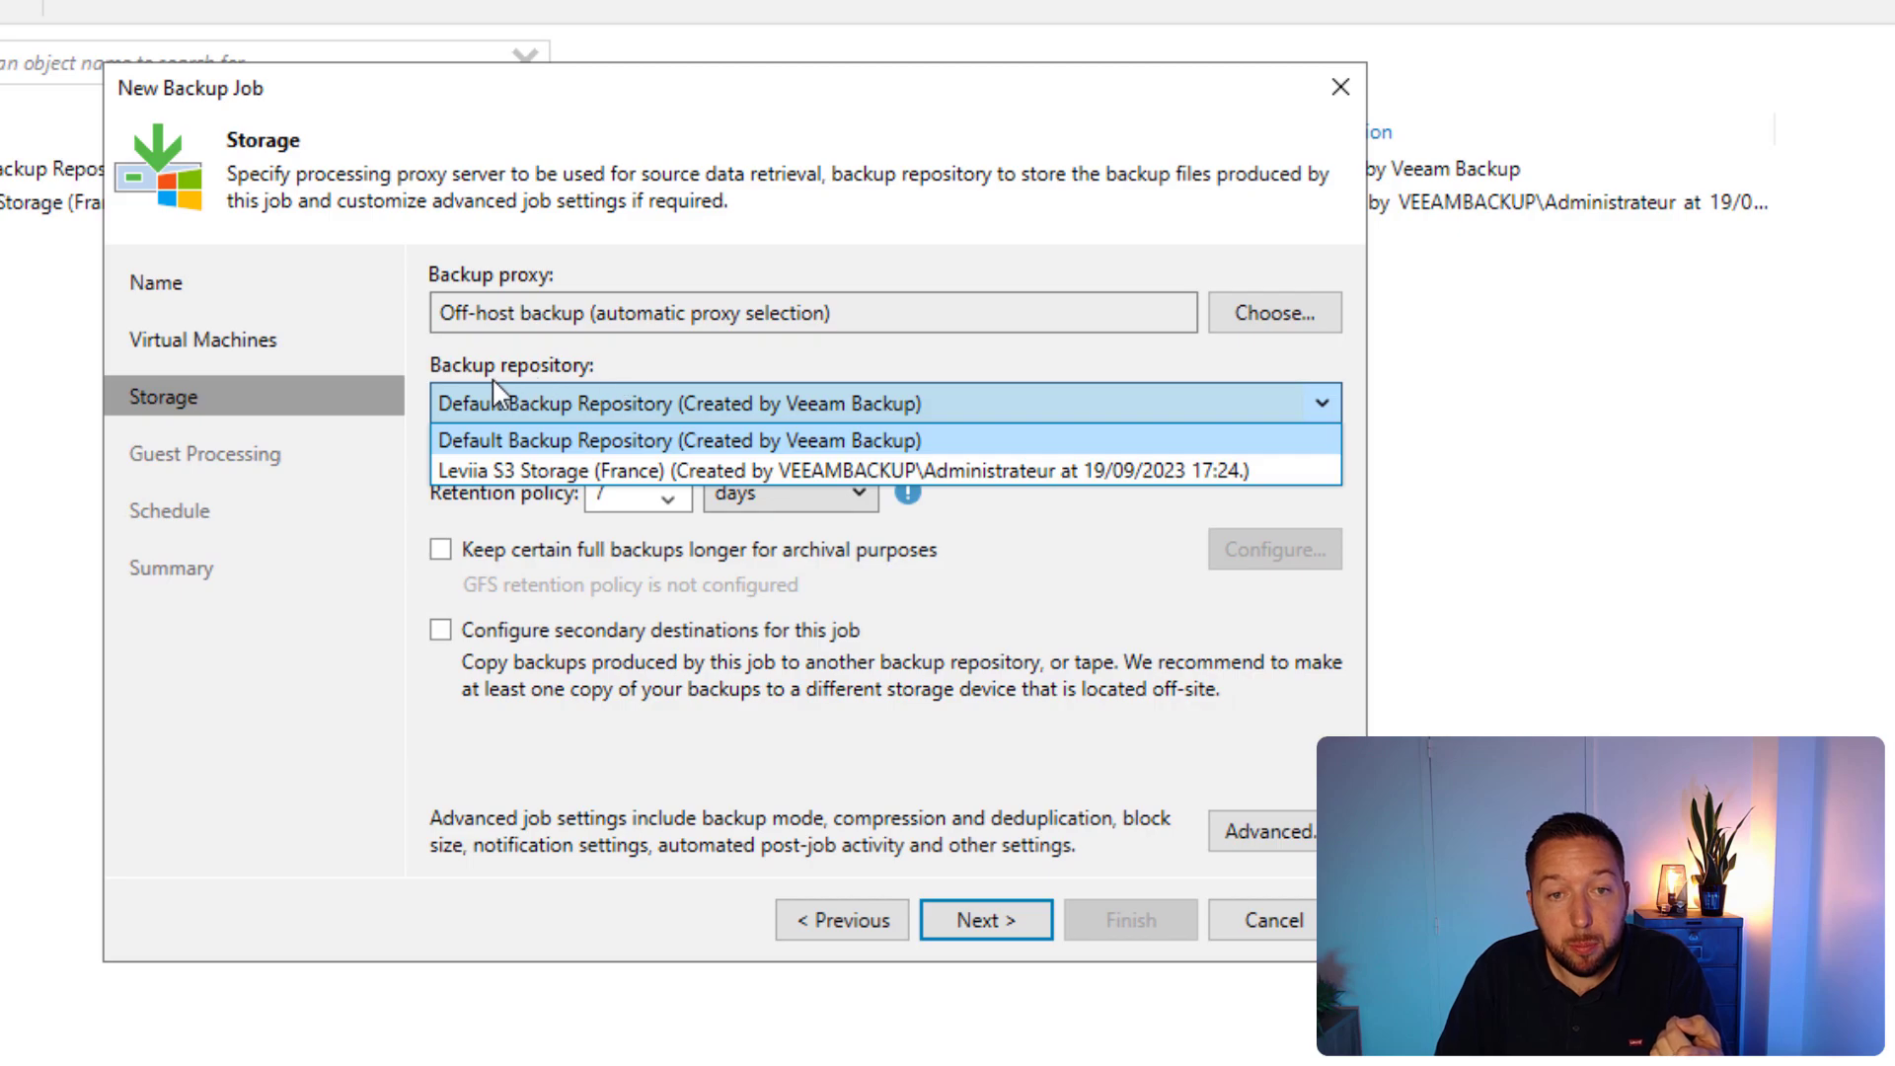
click(484, 471)
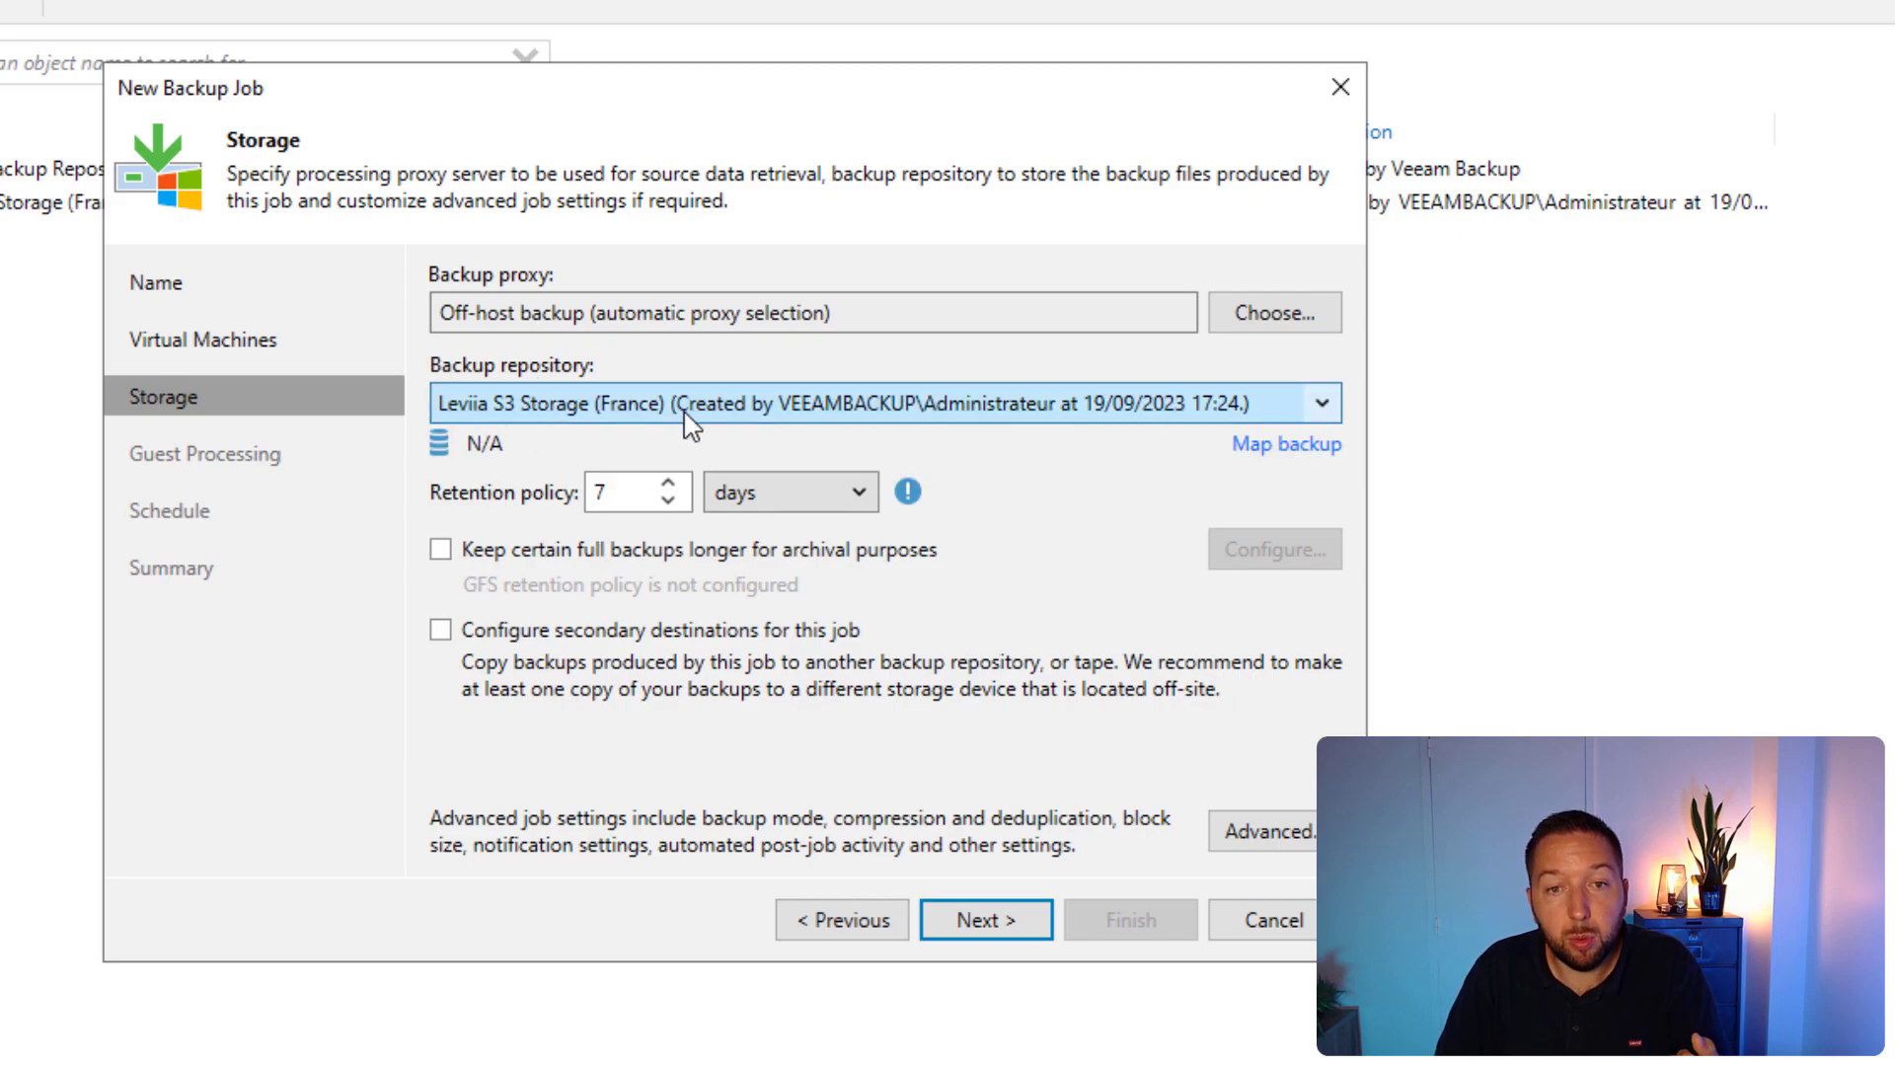
key(Tab)
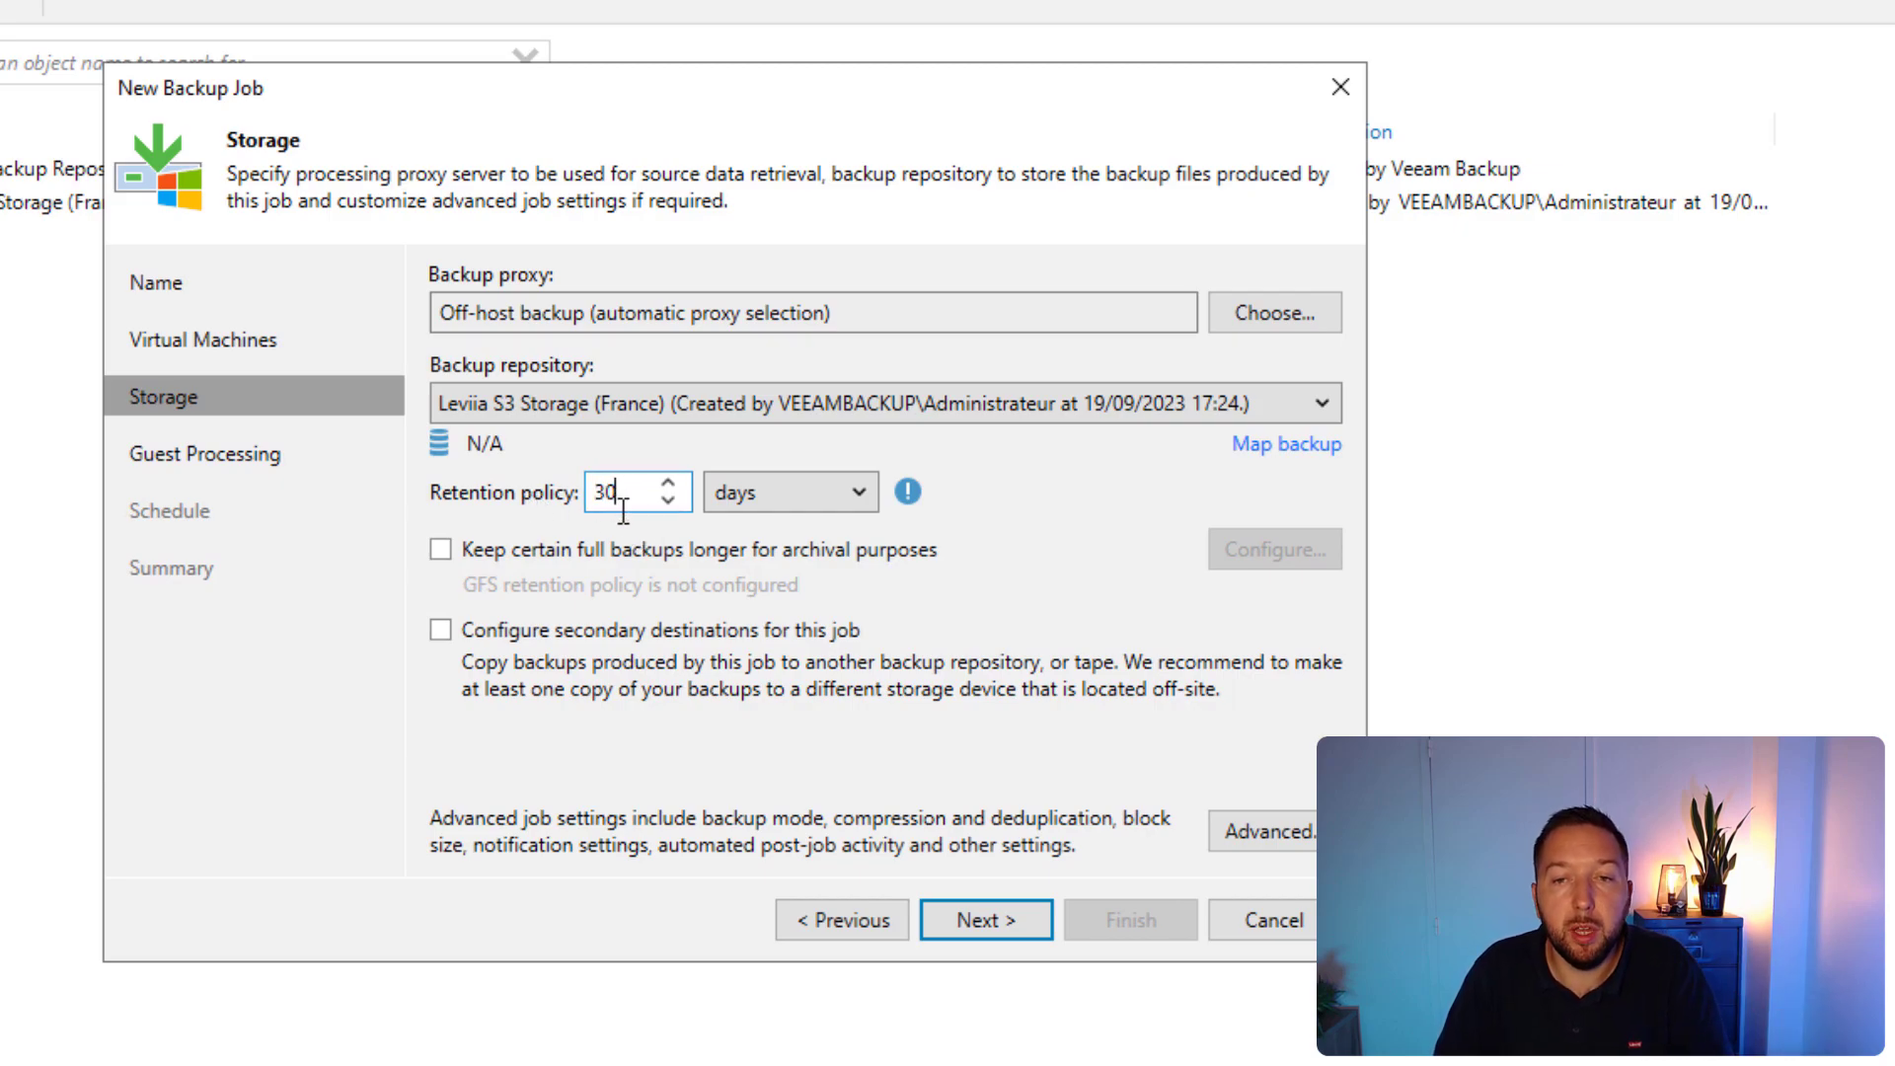
click(985, 920)
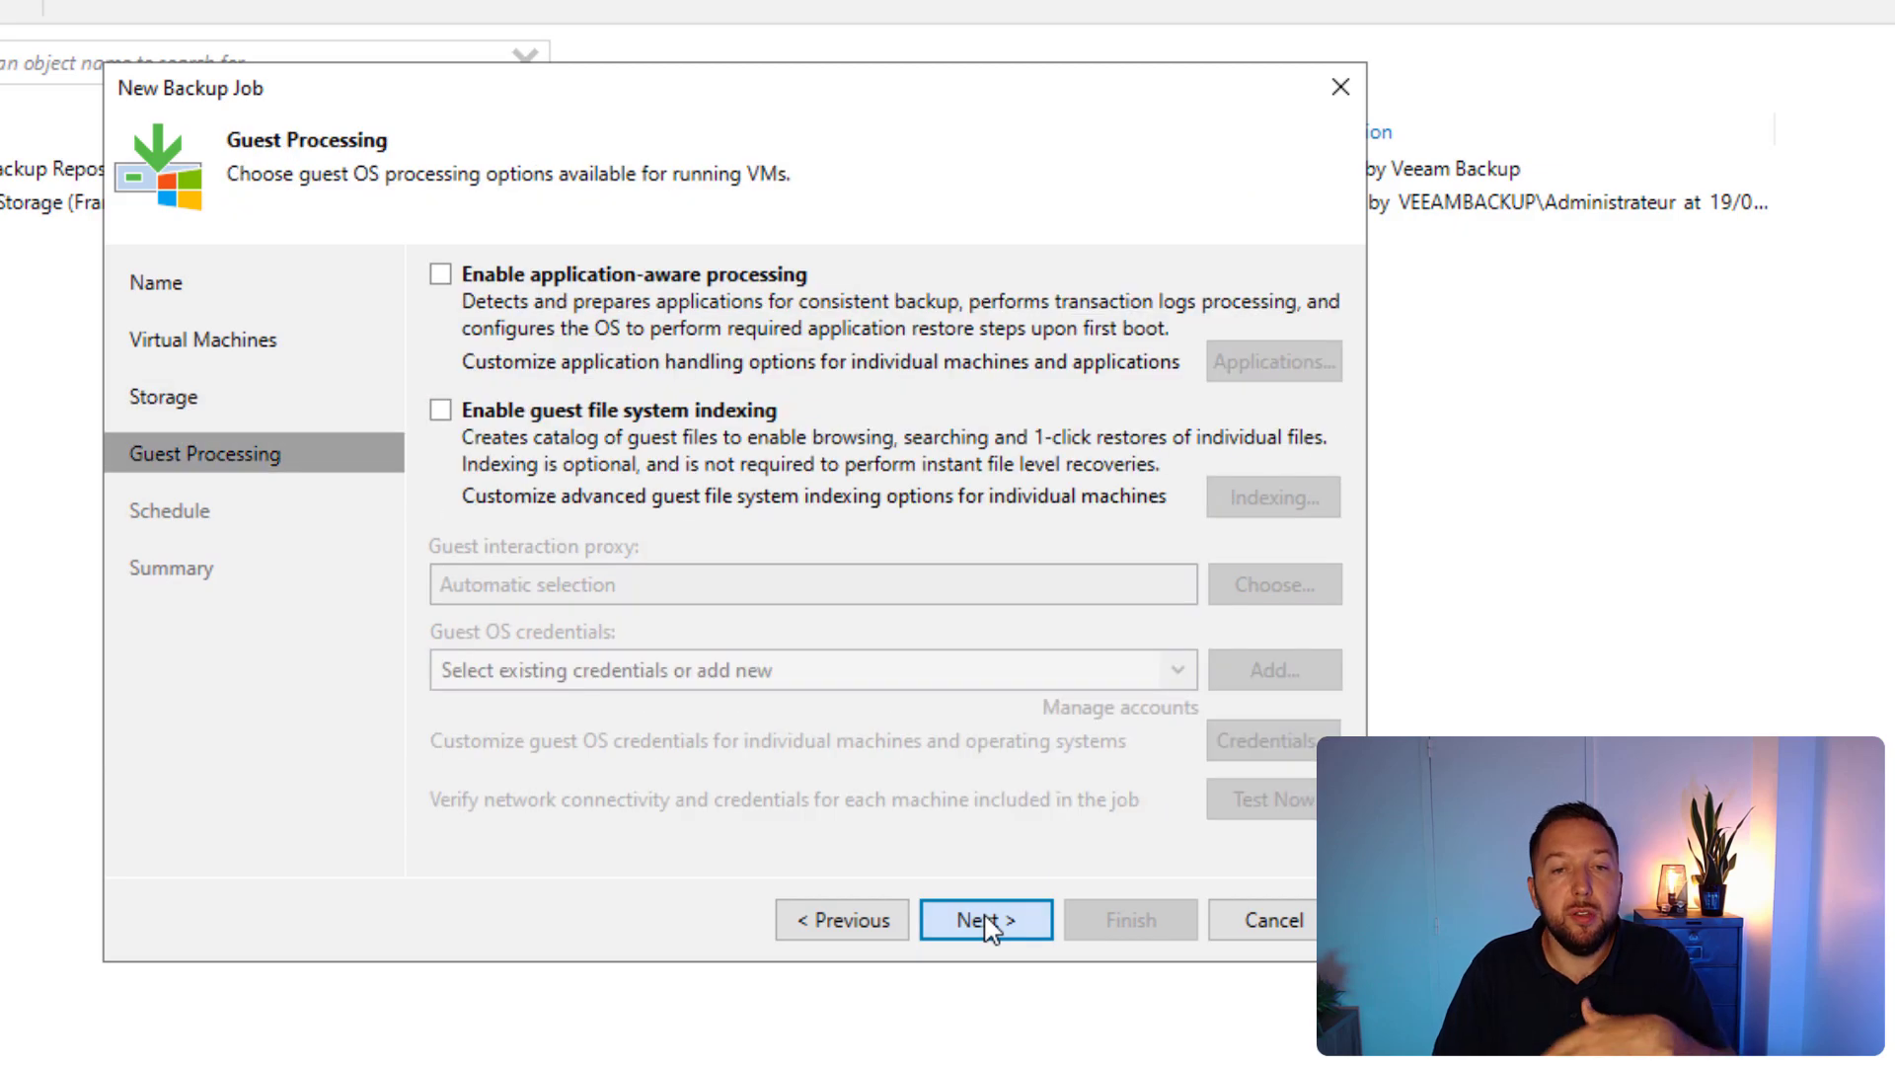
- Leave guest processing disabled, schedule the job to run automatically every day at 22:00, and finish creating it
click(1005, 926)
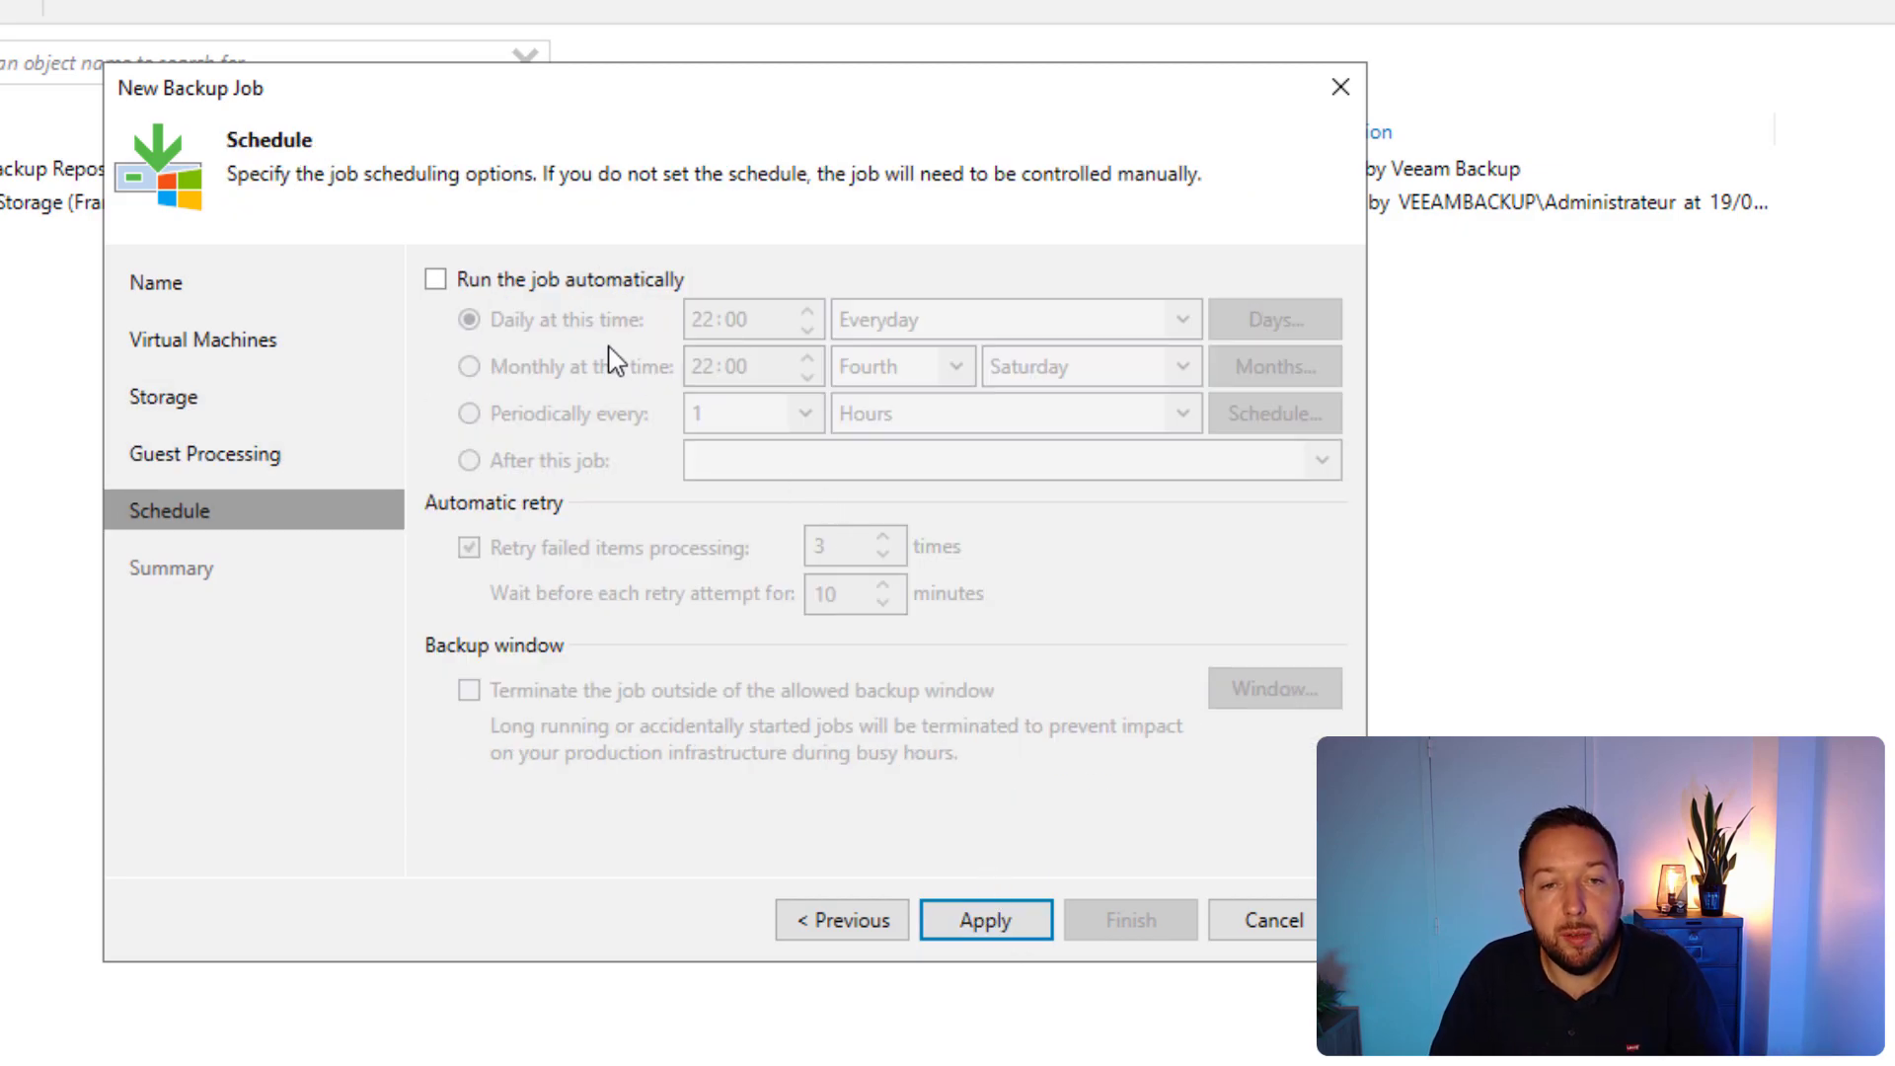
click(436, 279)
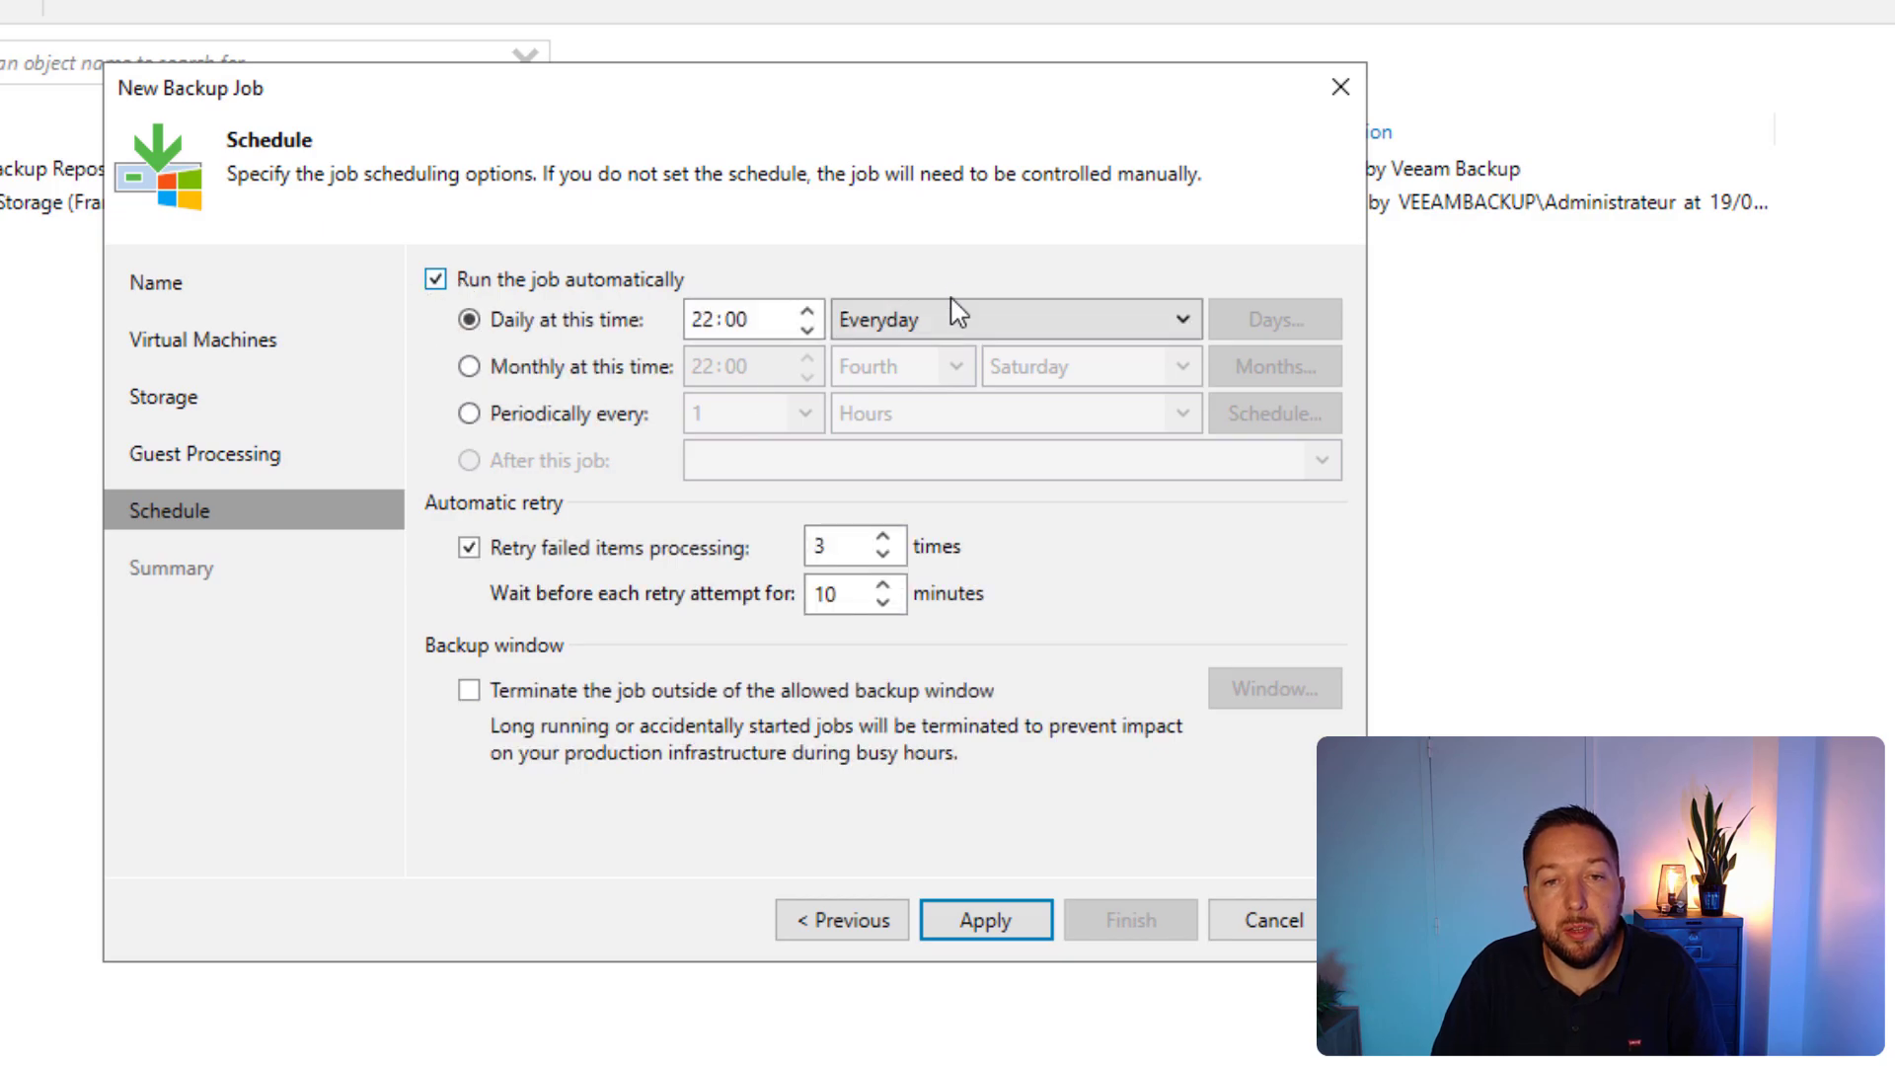
click(1022, 930)
click(1133, 919)
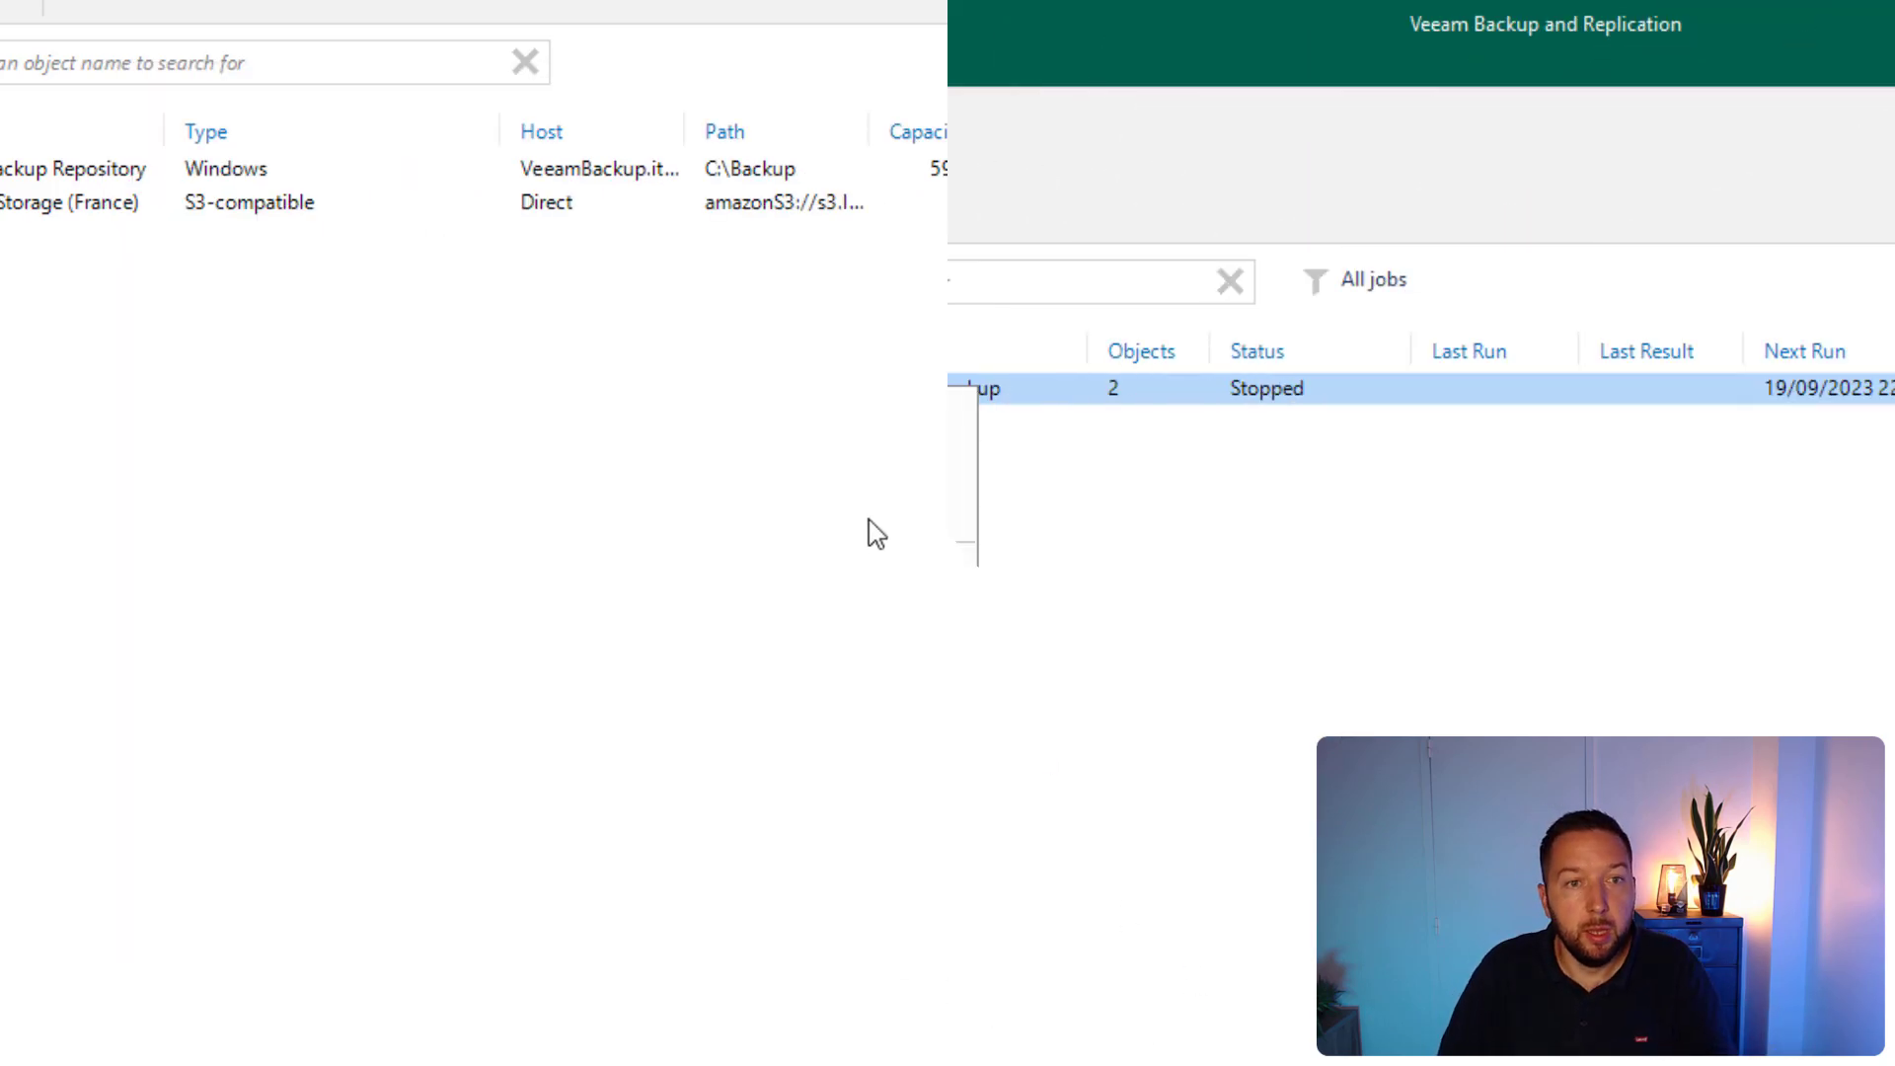
- Run an active full backup of Backup Job 1 immediately
right_click(766, 388)
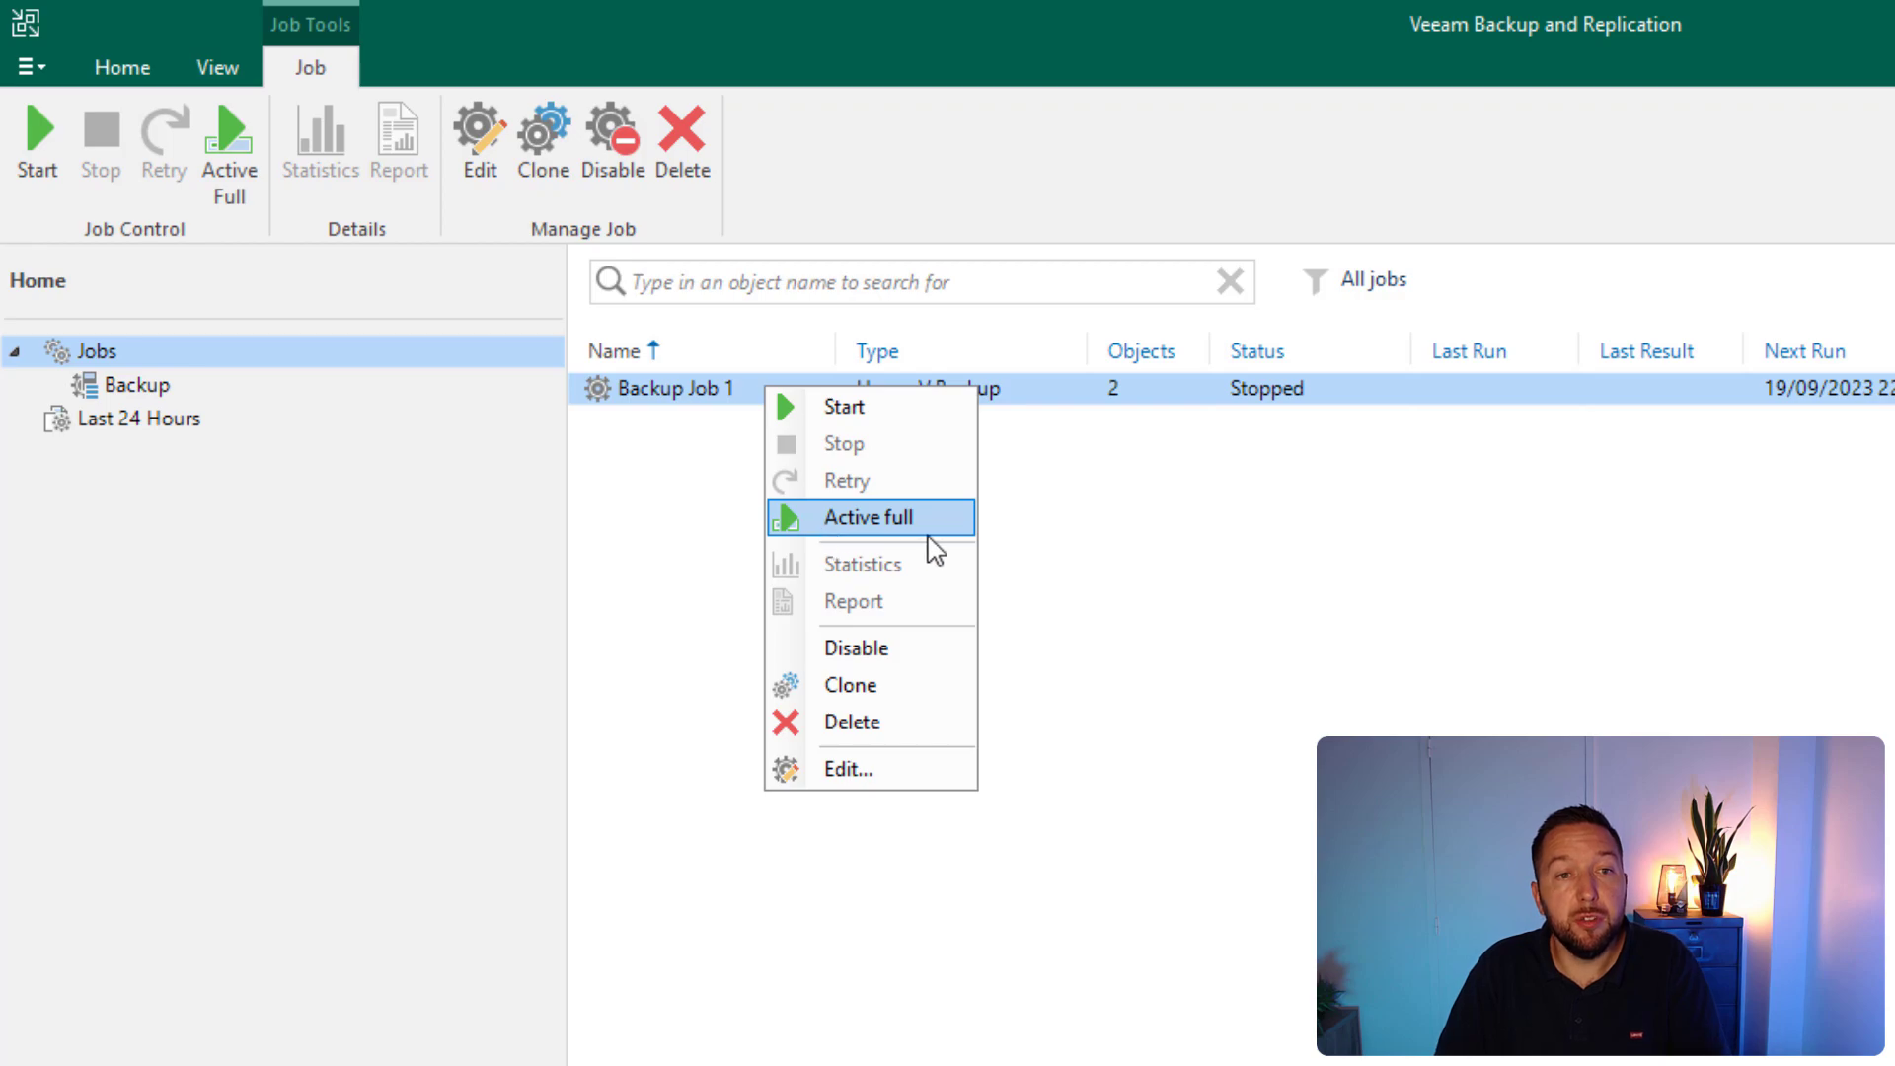
click(902, 521)
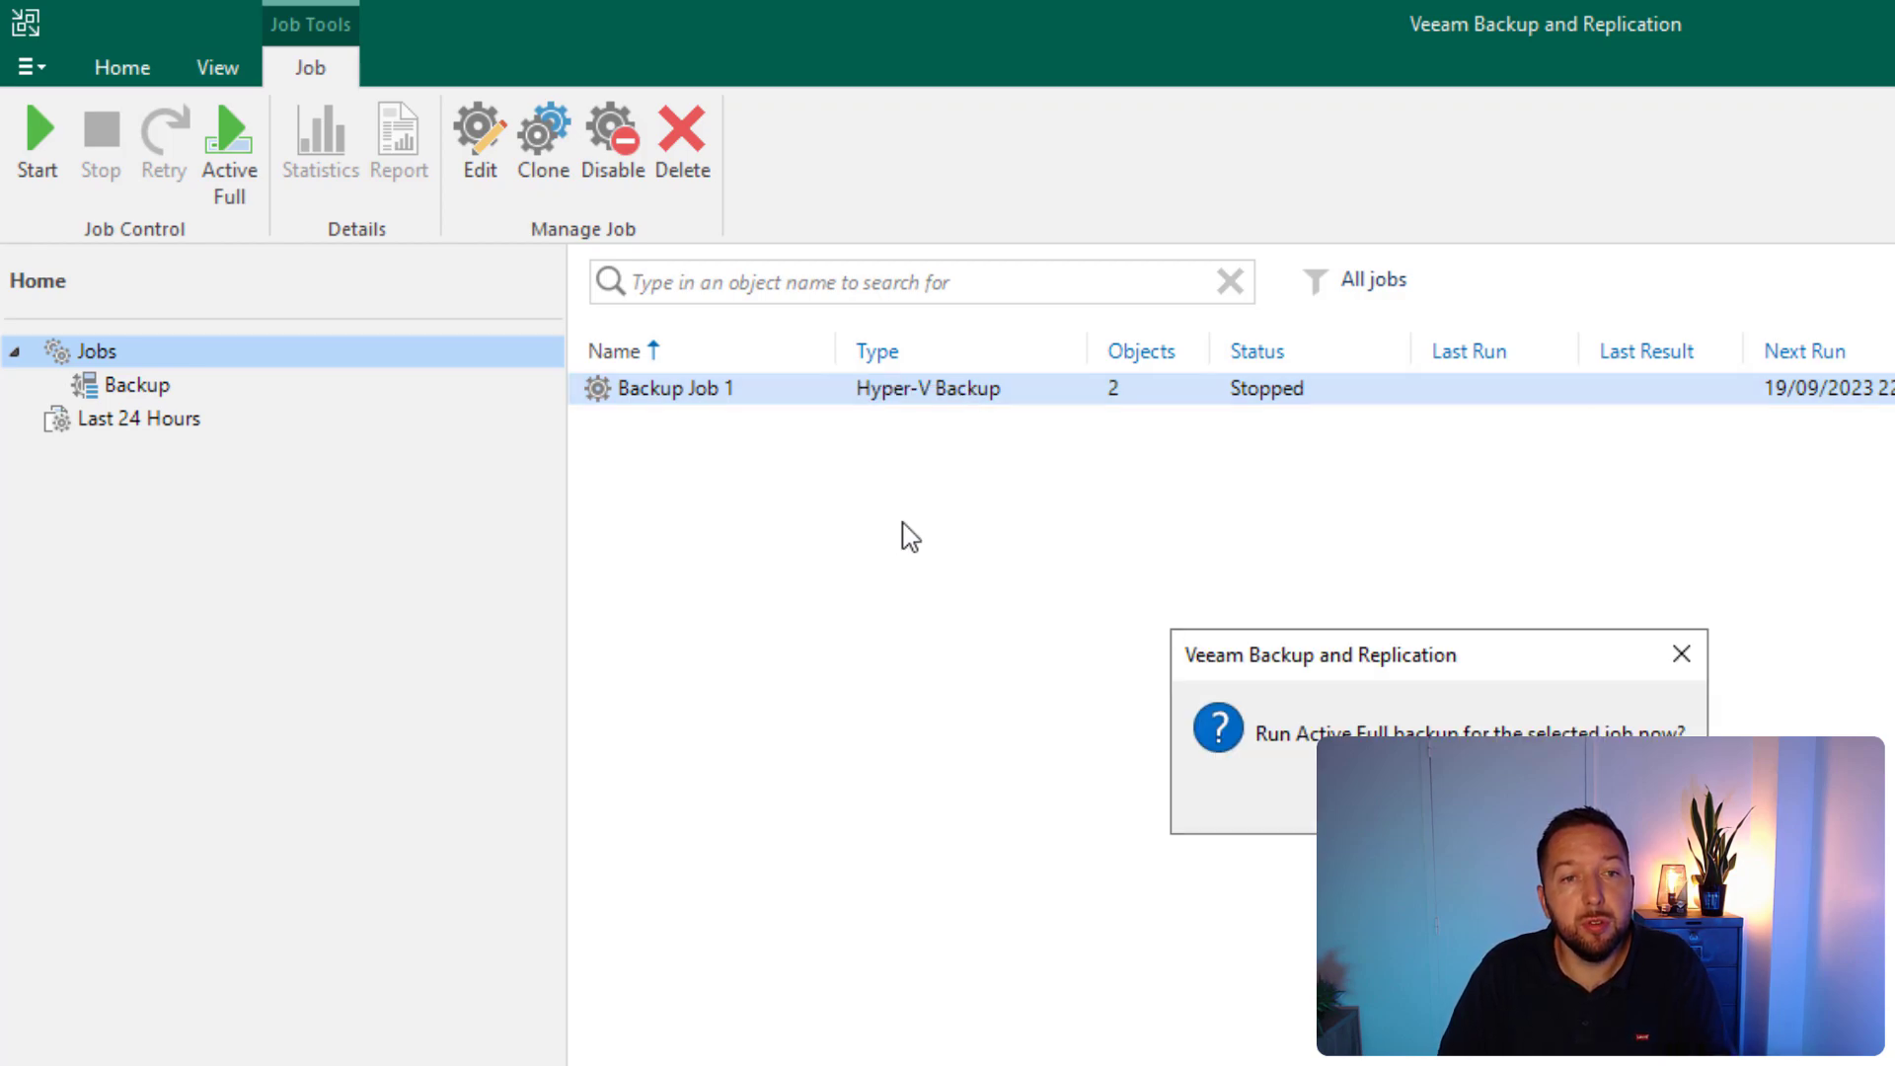
key(Return)
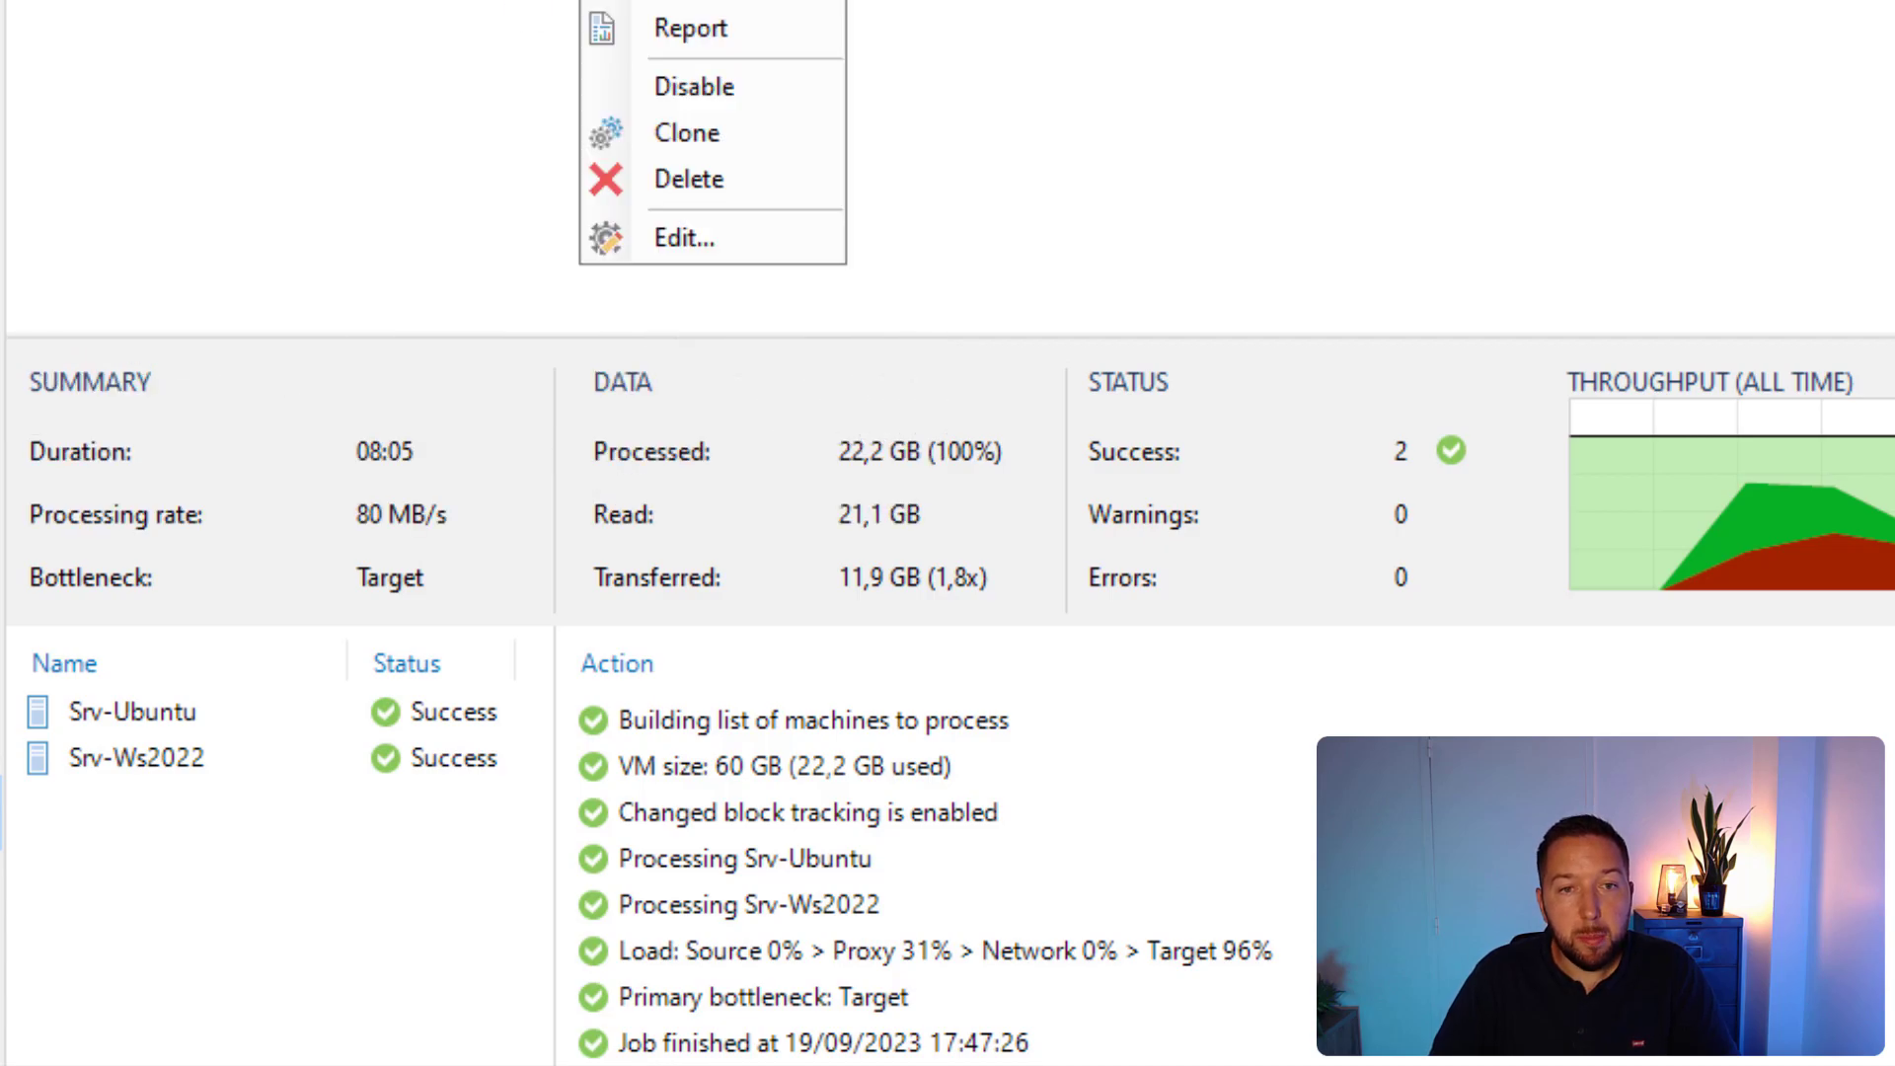
- Examine the detailed statistics of the Backup Job 1 run, including throughput and the action log, and close them
click(698, 9)
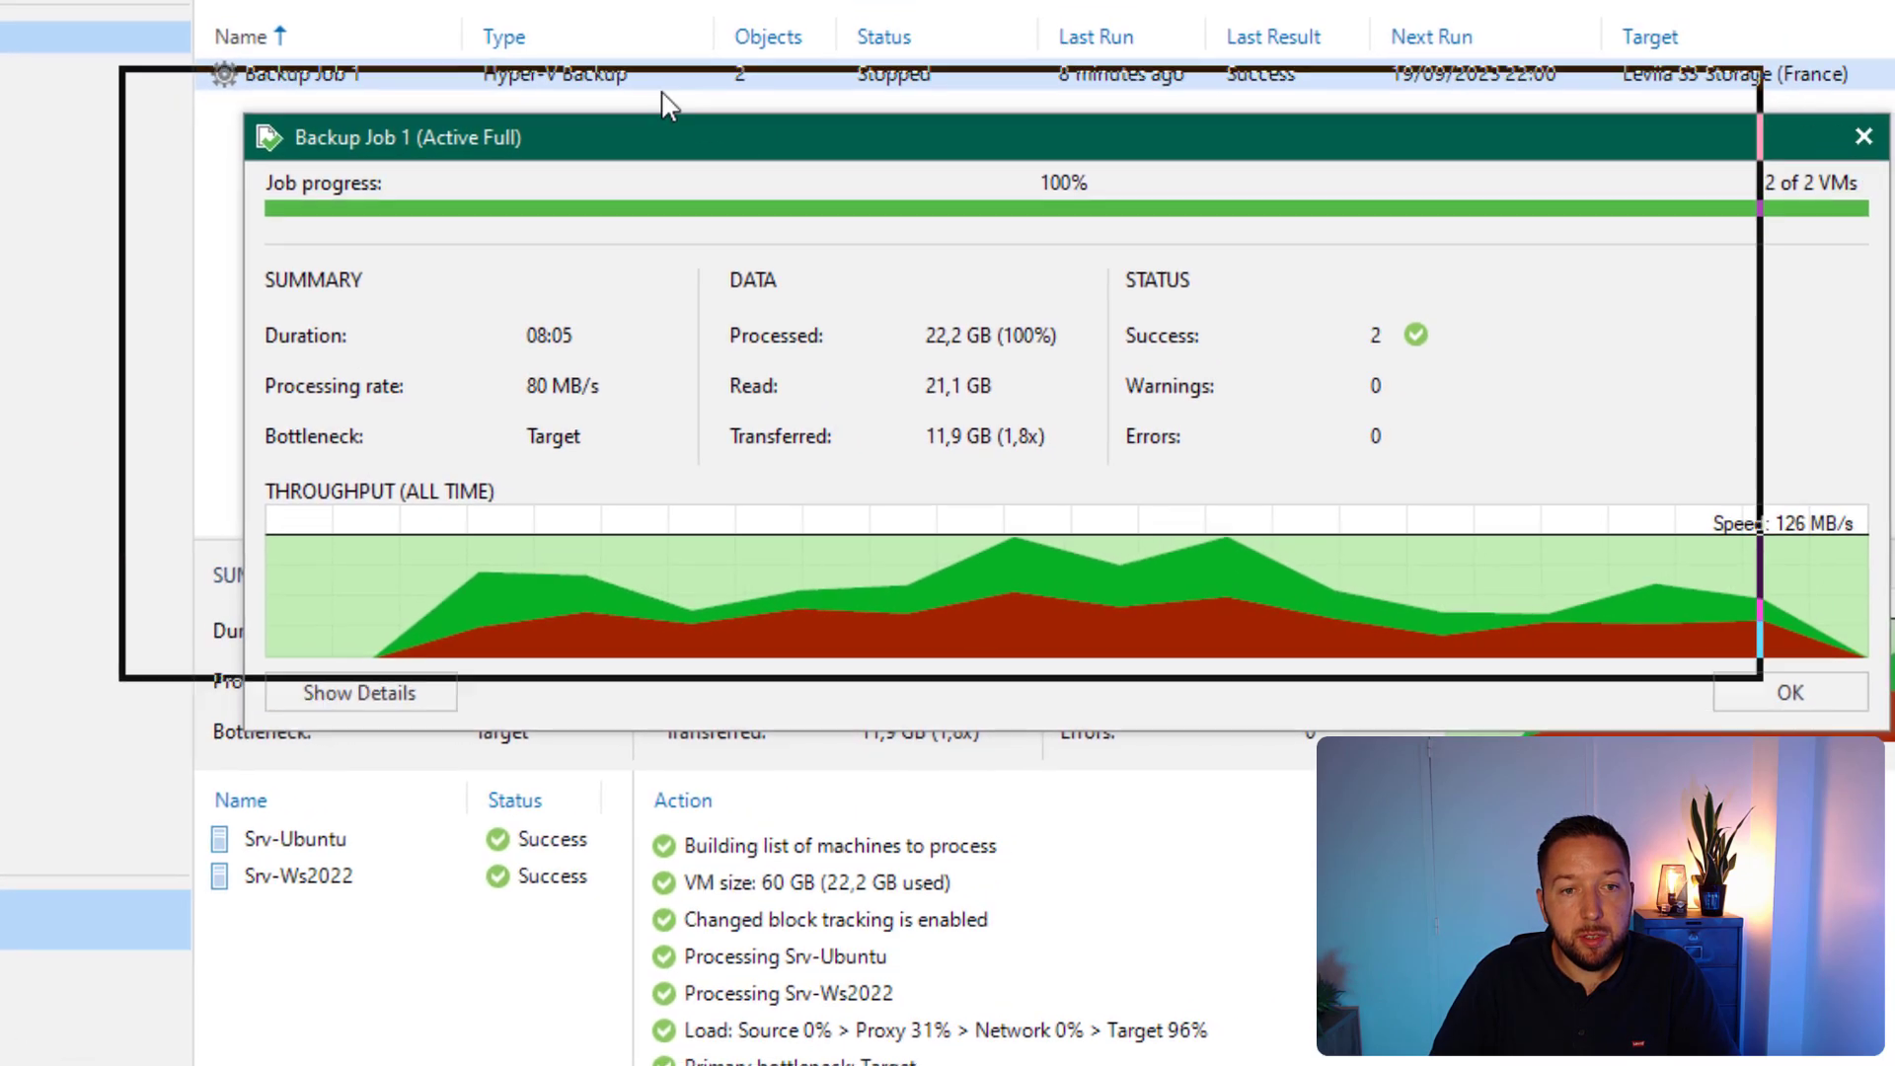
click(158, 578)
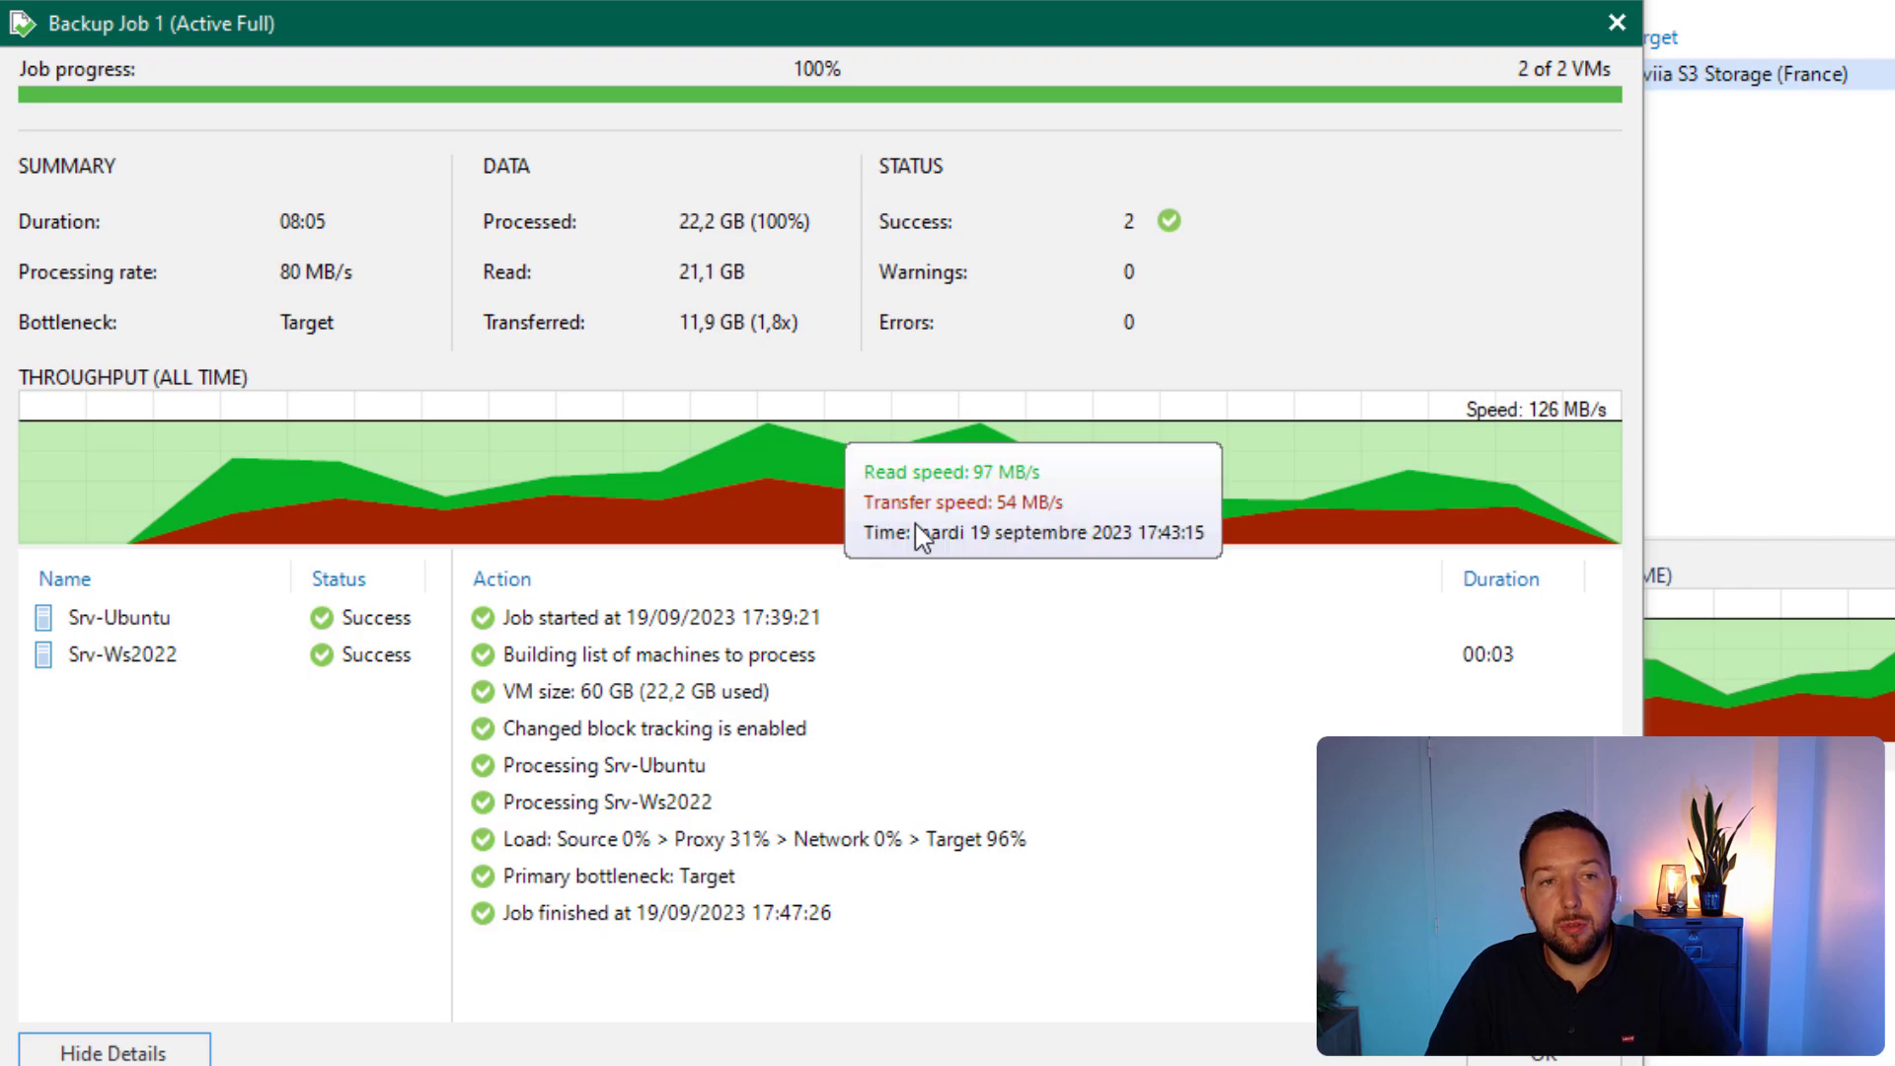
mouse_move(1074, 591)
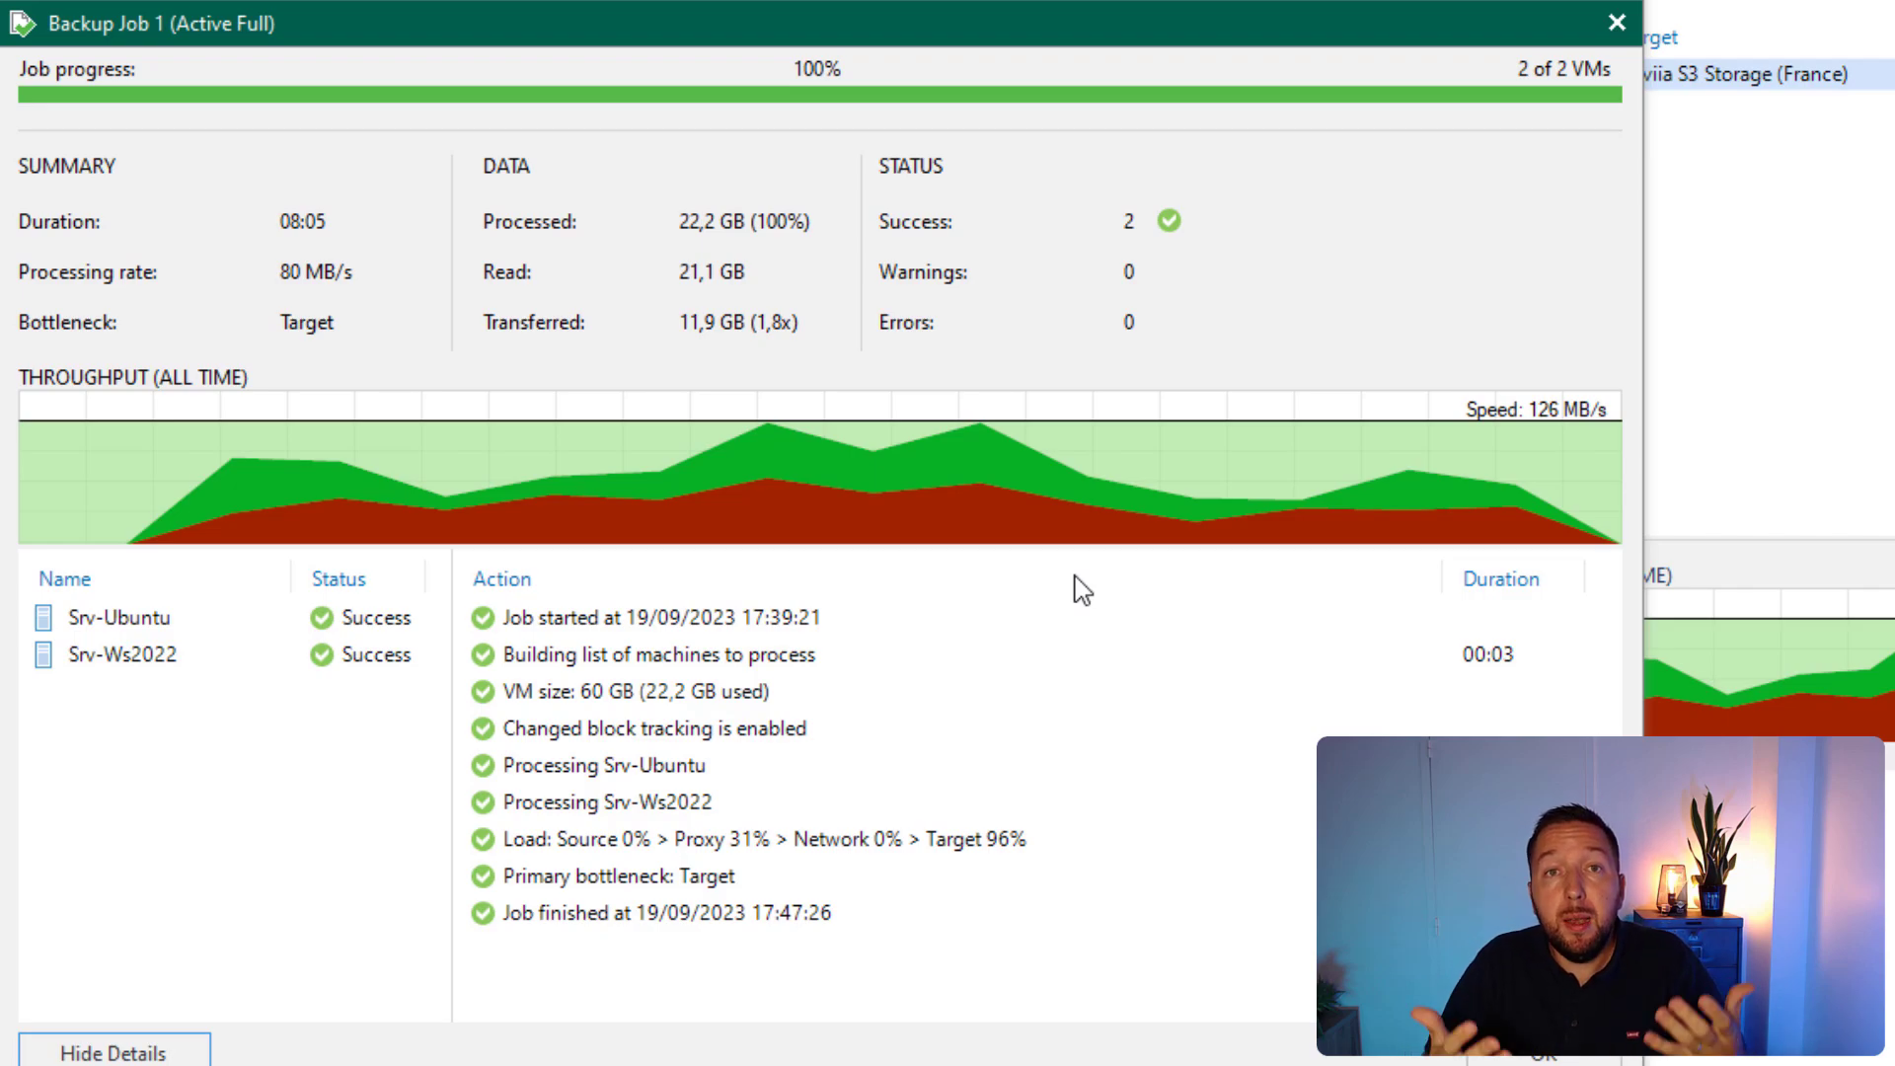
click(1617, 22)
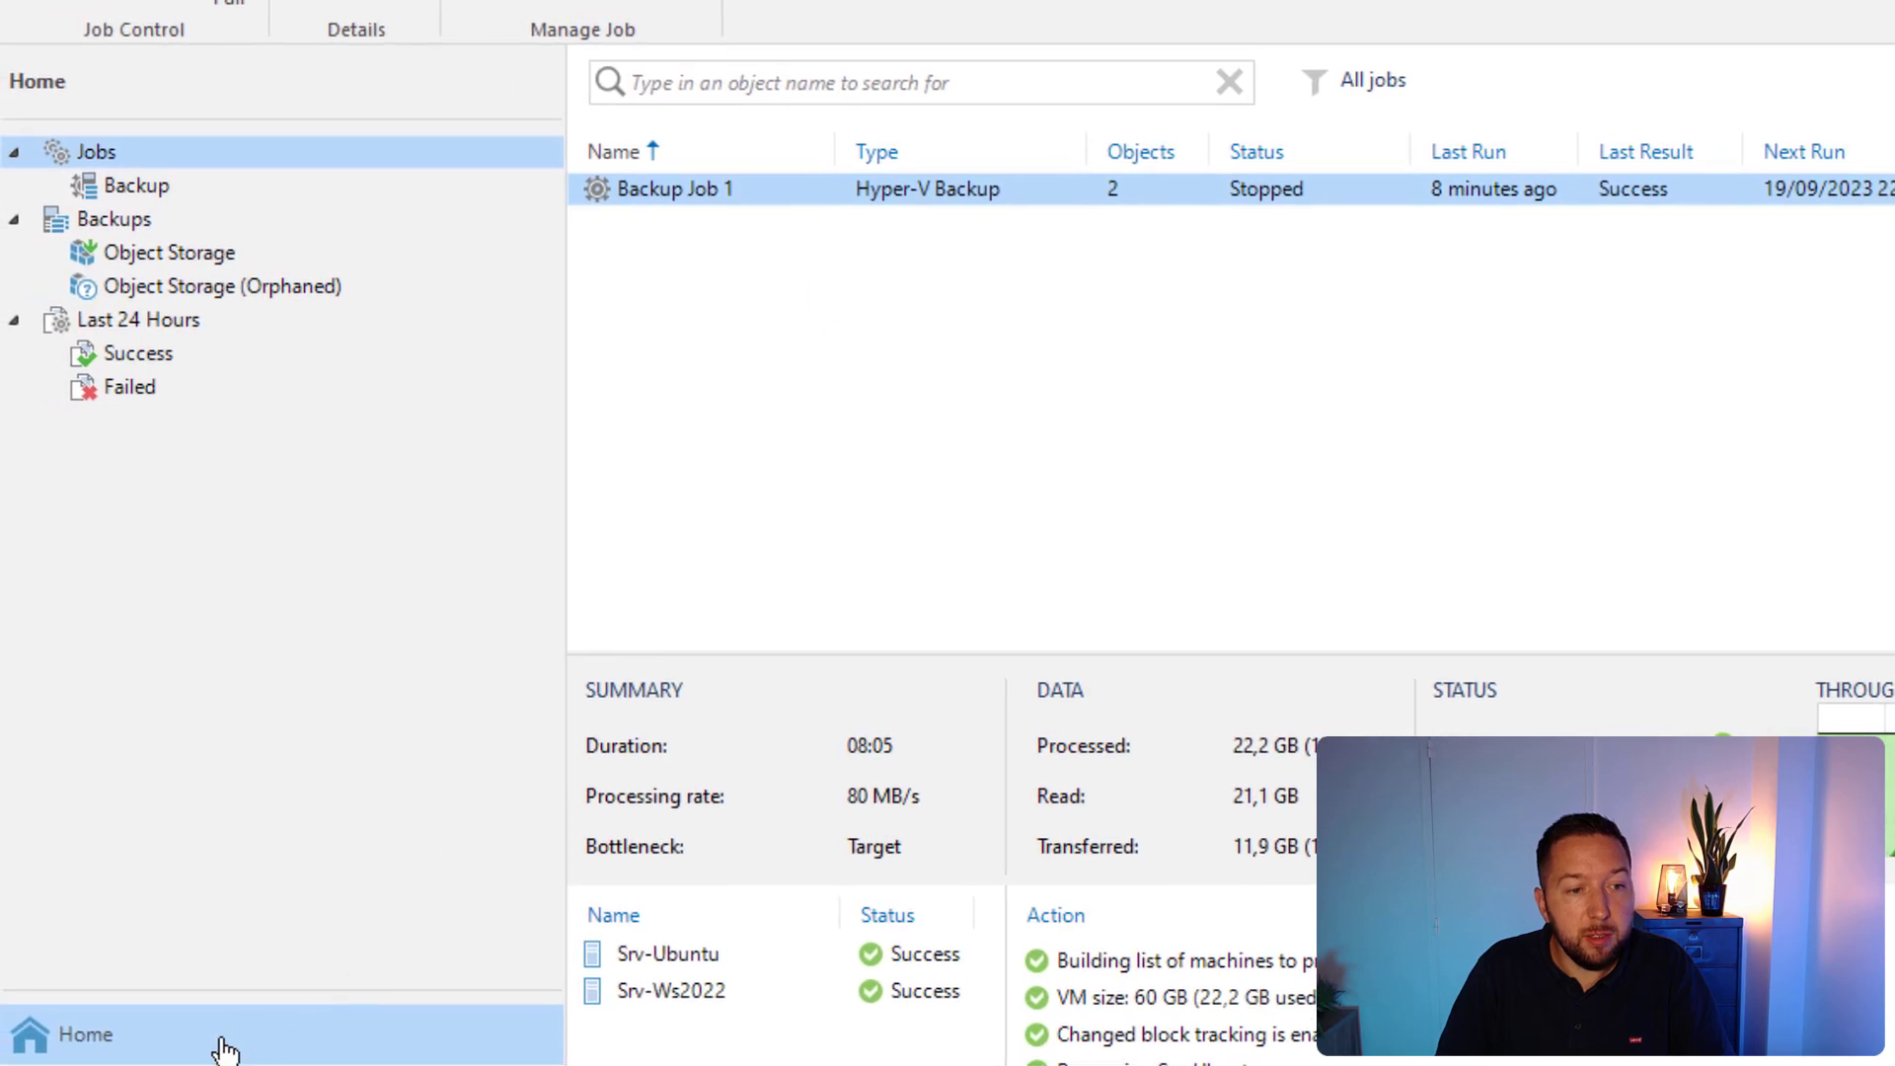
- Try to delete the Srv-Ws2022 backup of Backup Job 1 from the object storage backups
click(220, 254)
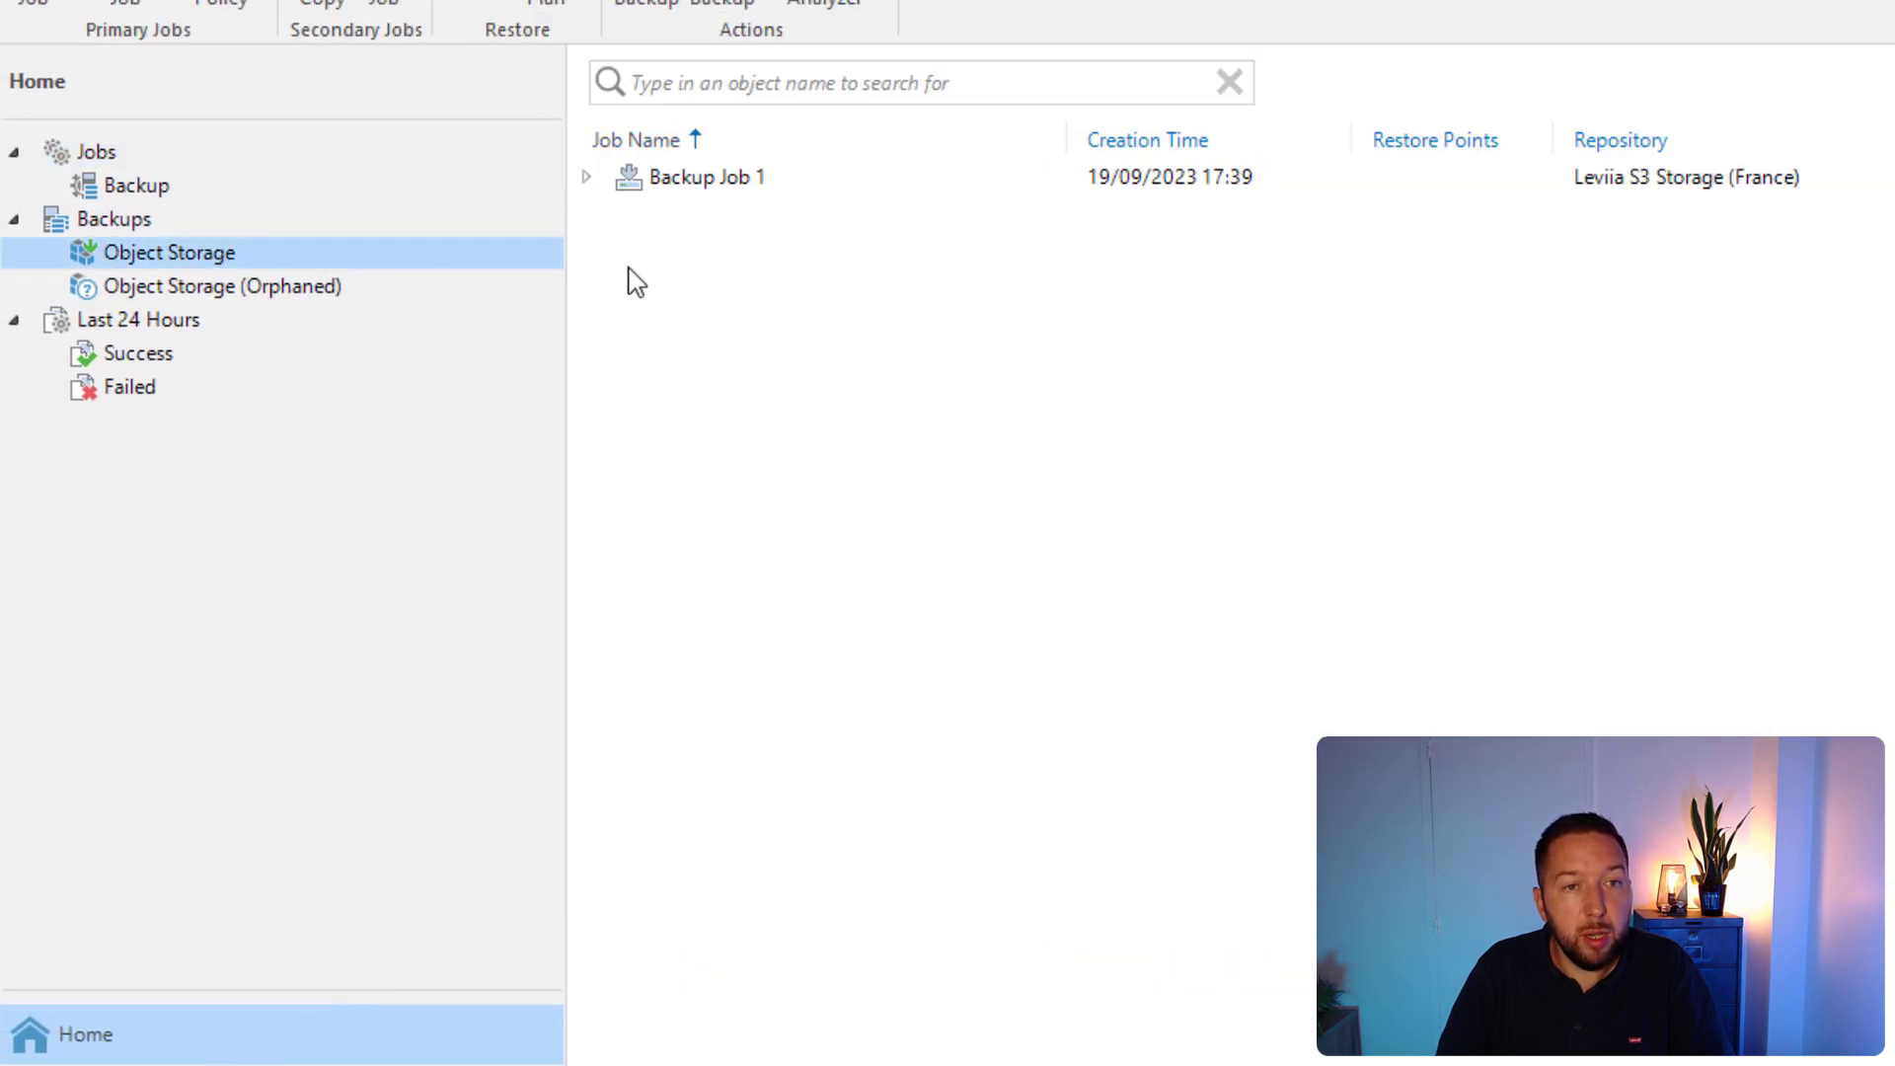
click(586, 178)
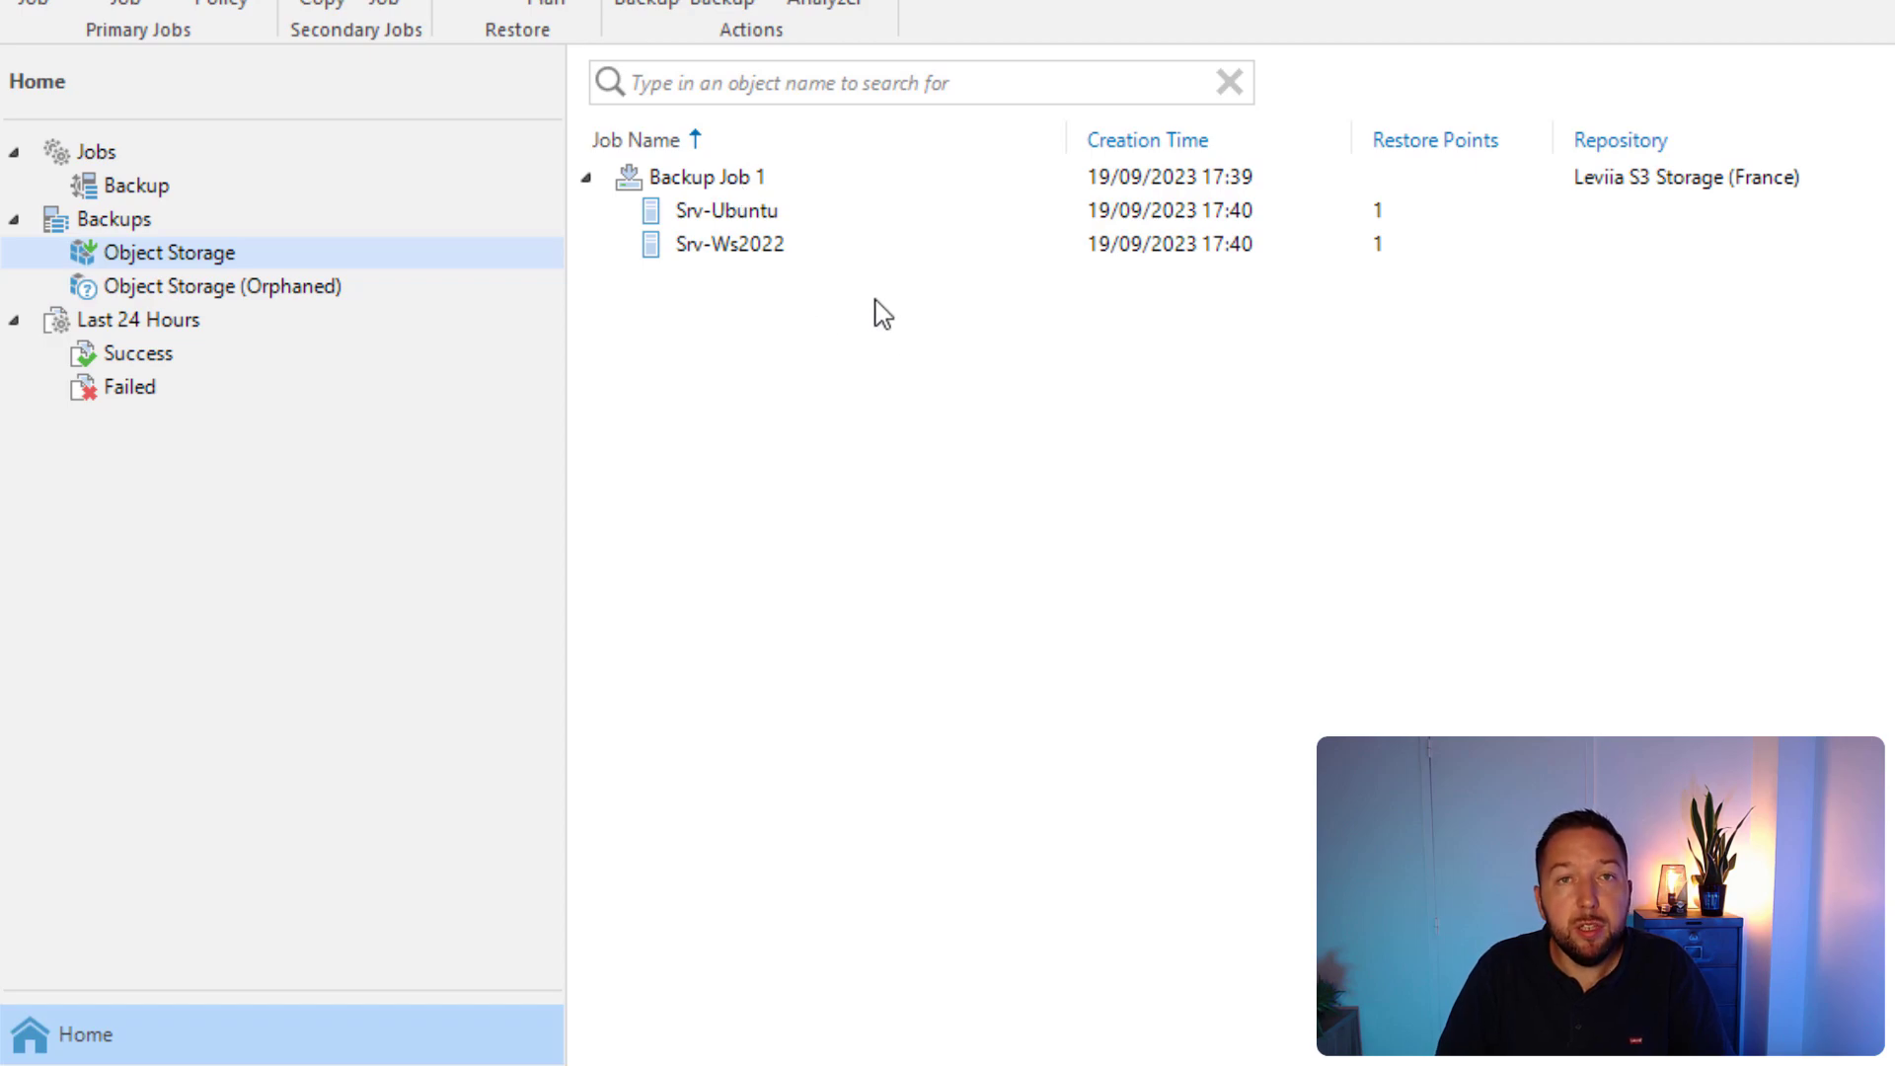
click(701, 259)
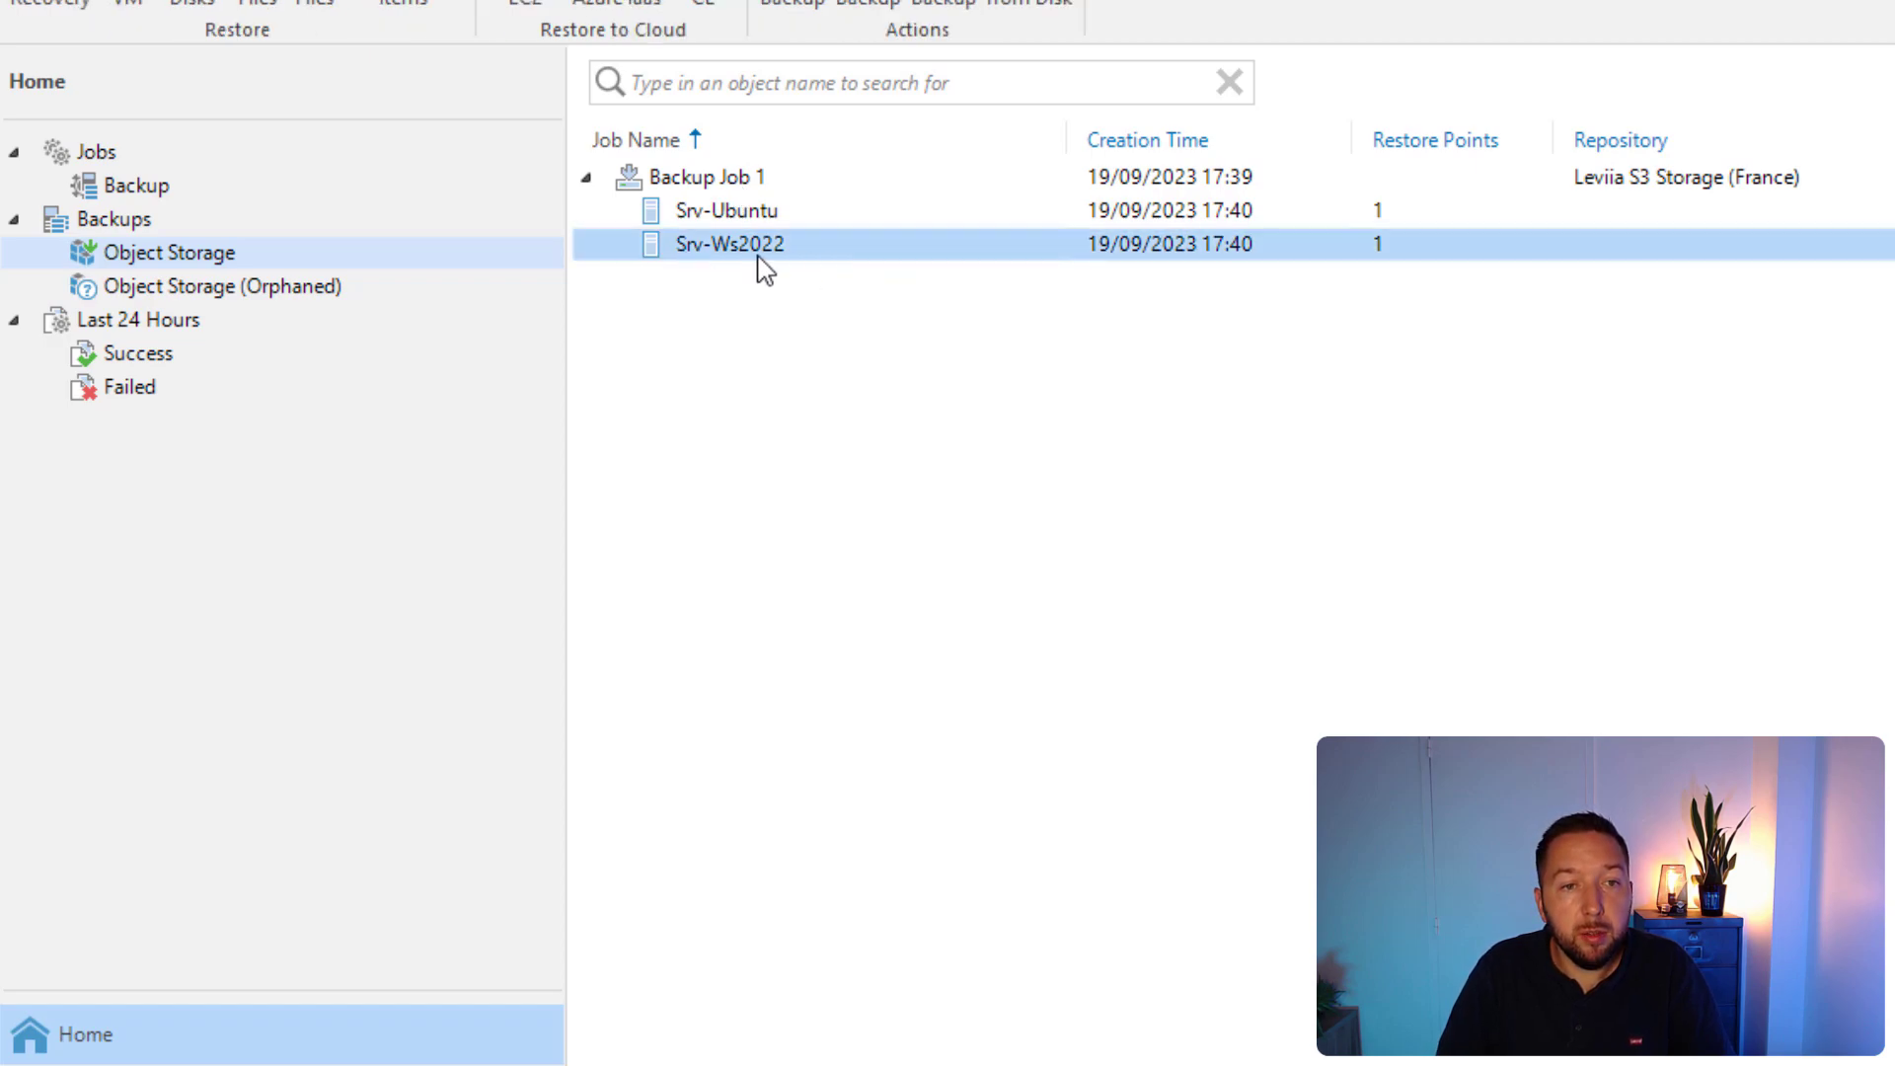
right_click(675, 249)
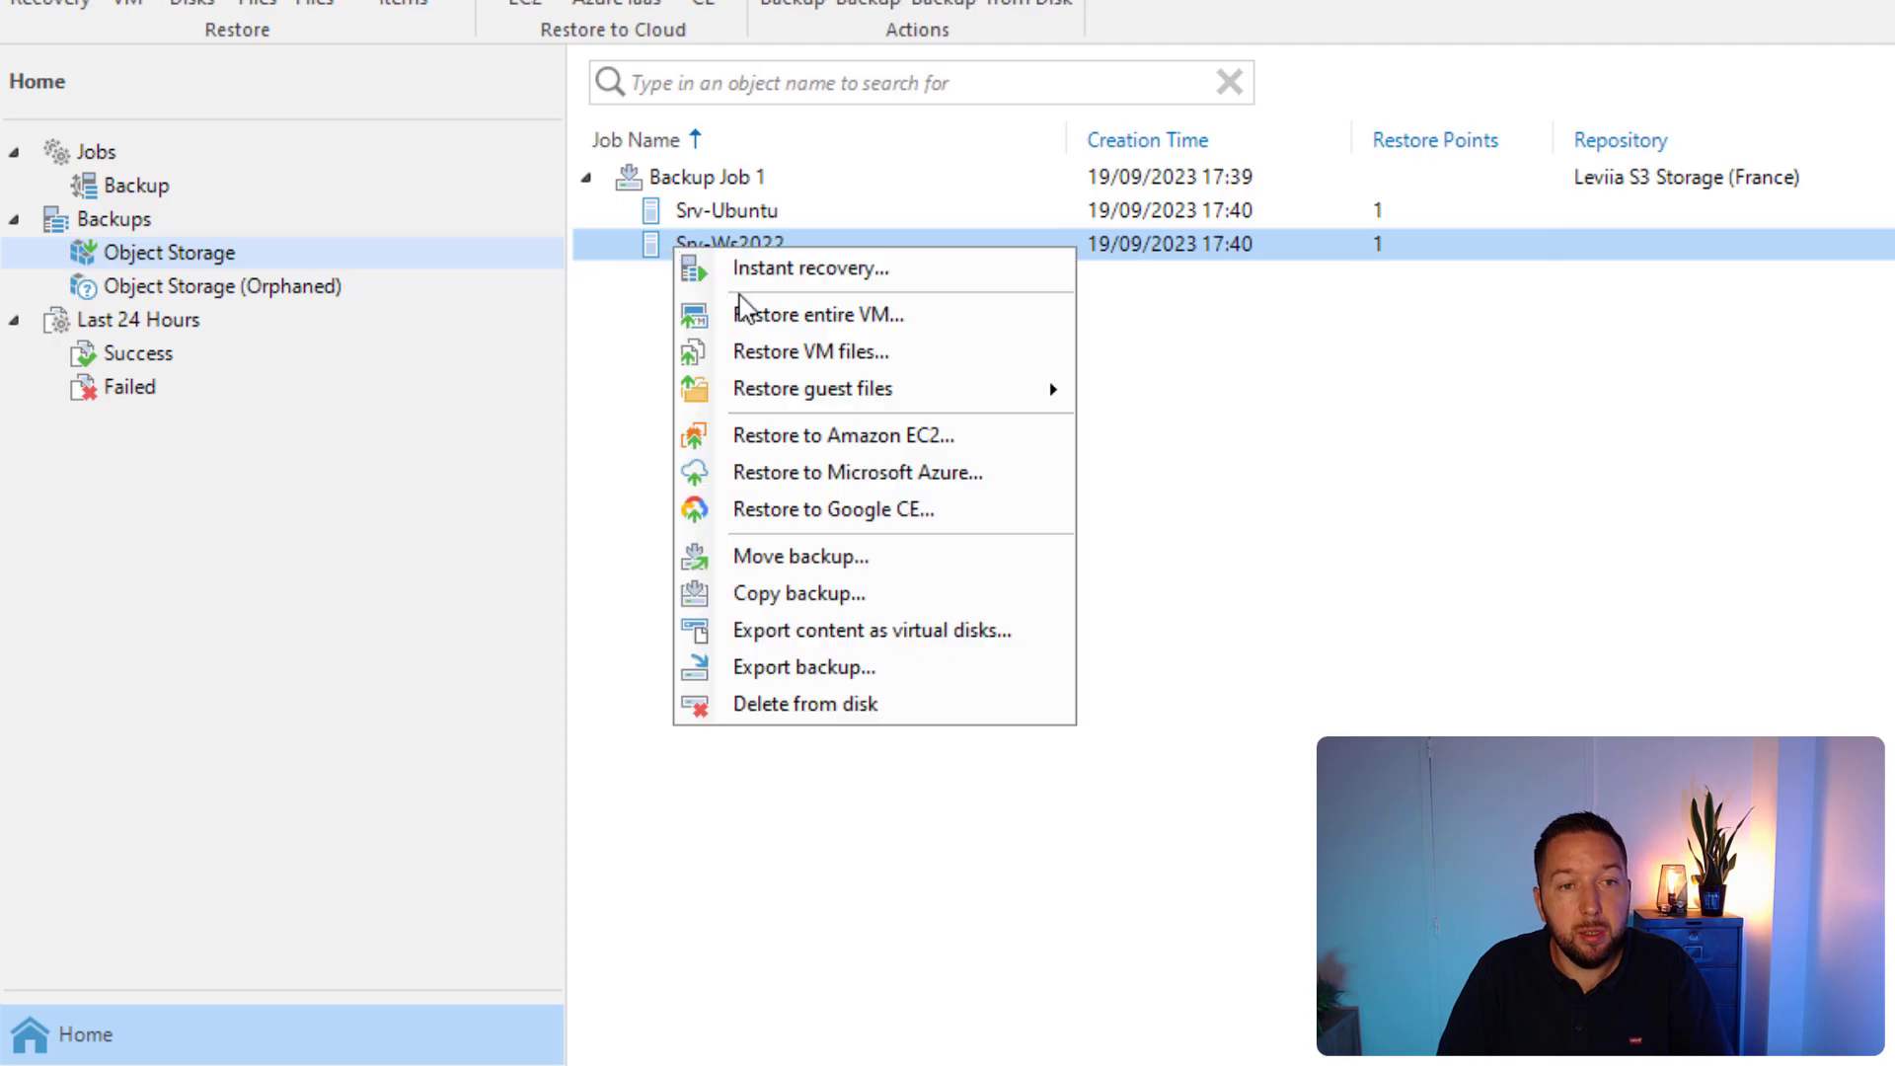
click(756, 704)
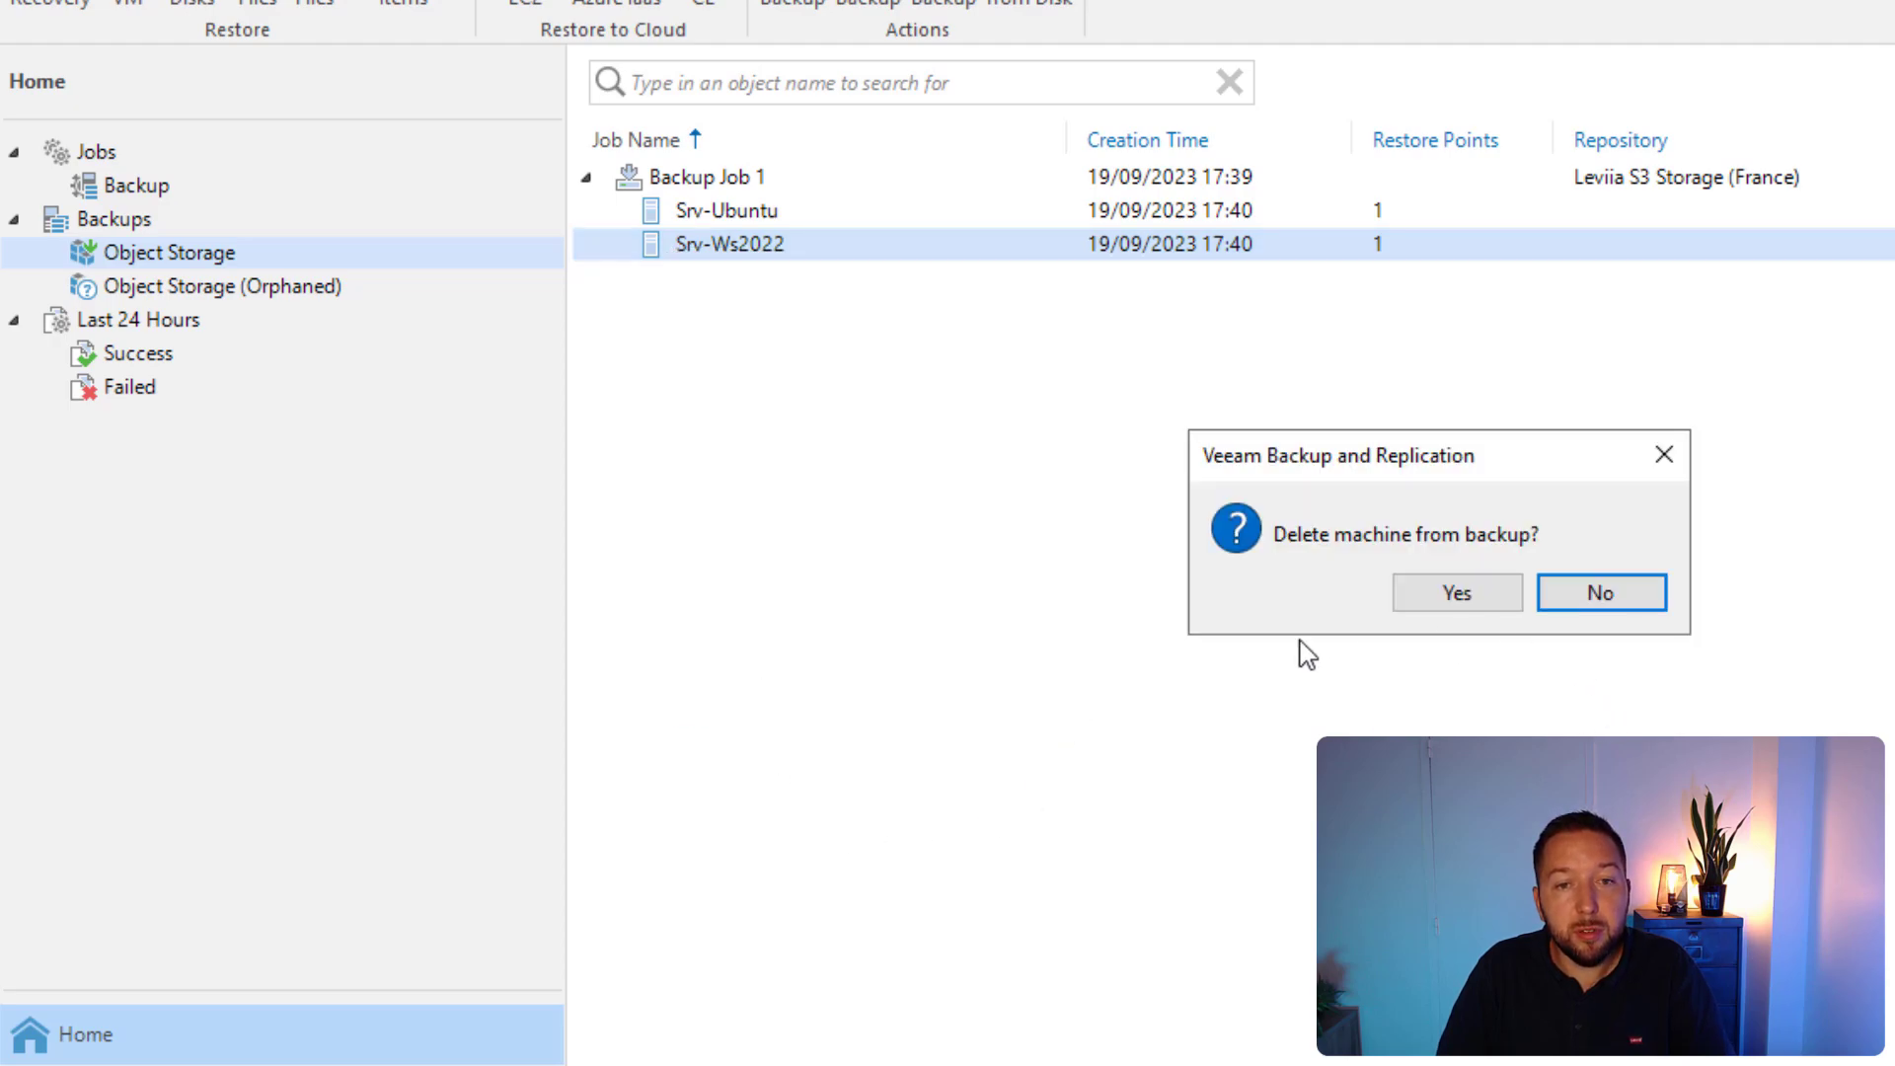
click(1426, 592)
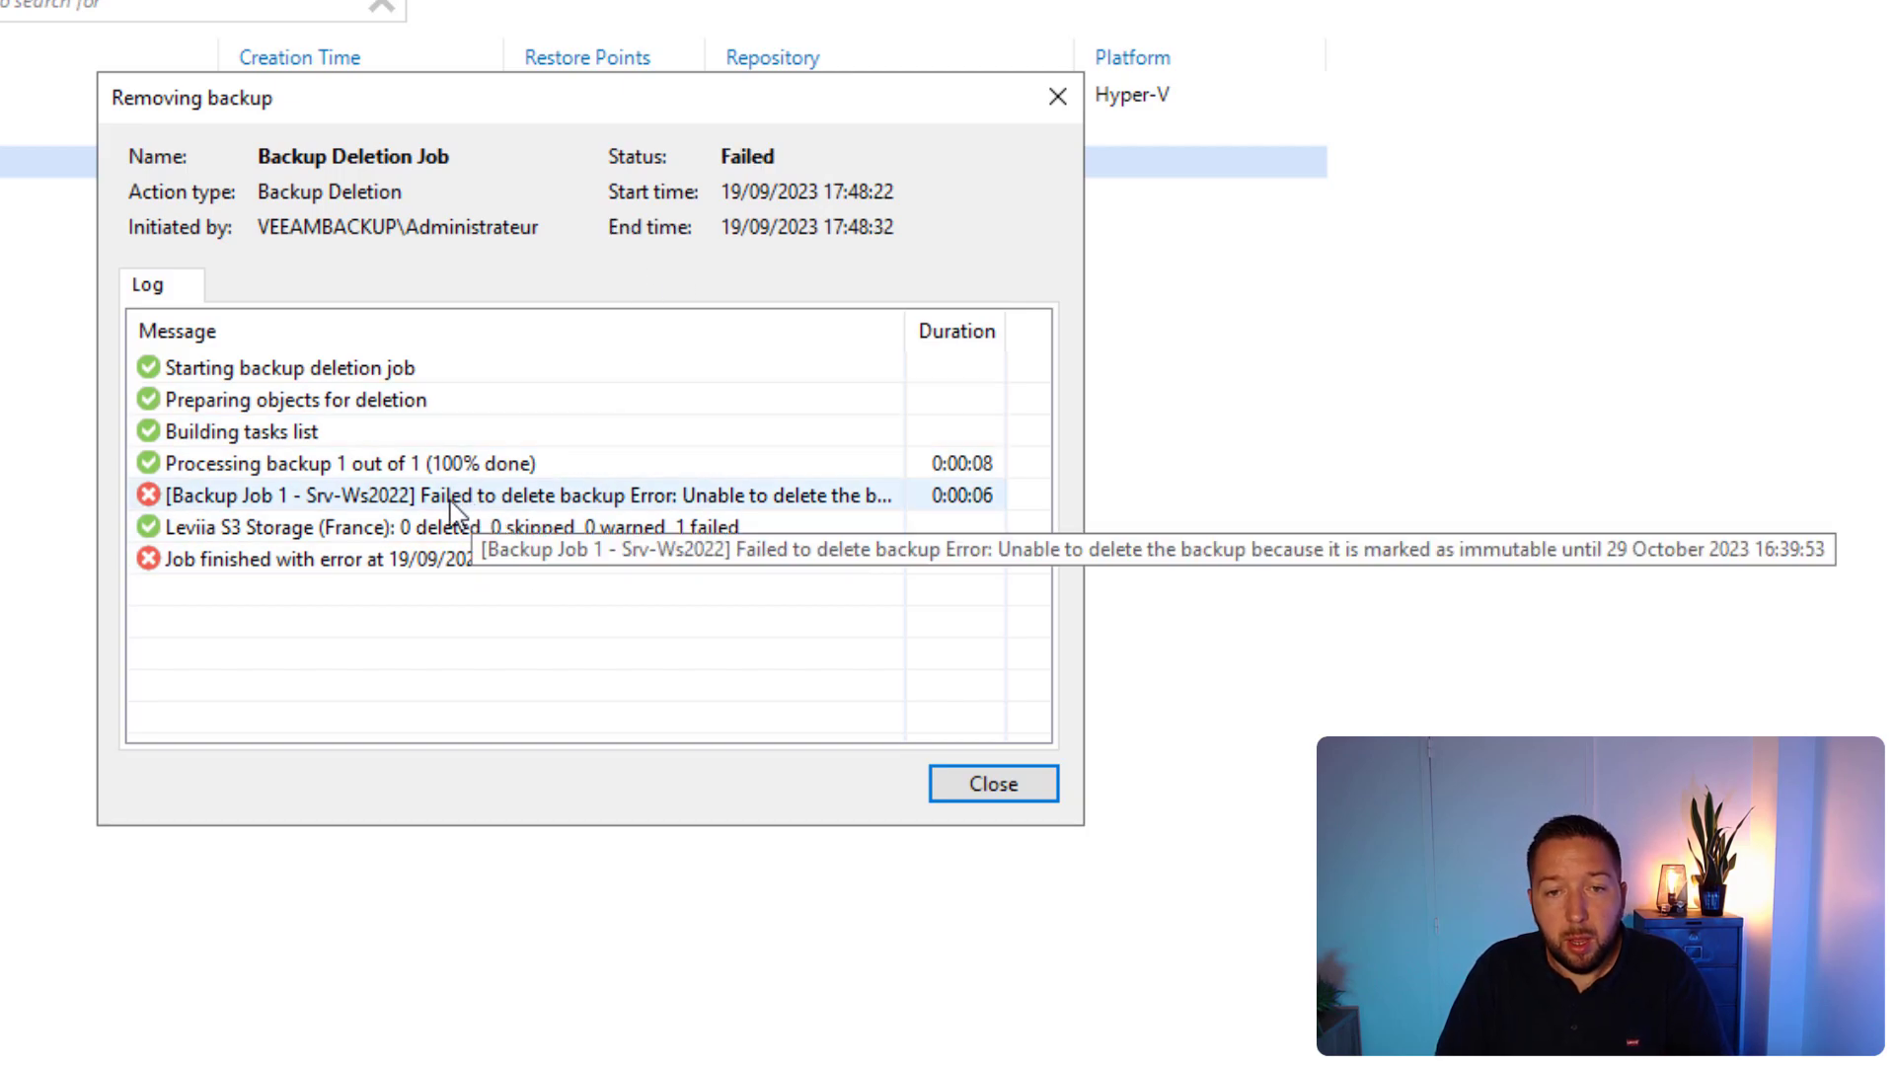
- Widen the message column of the backup deletion log and read the full Srv-Ws2022 entry
click(648, 504)
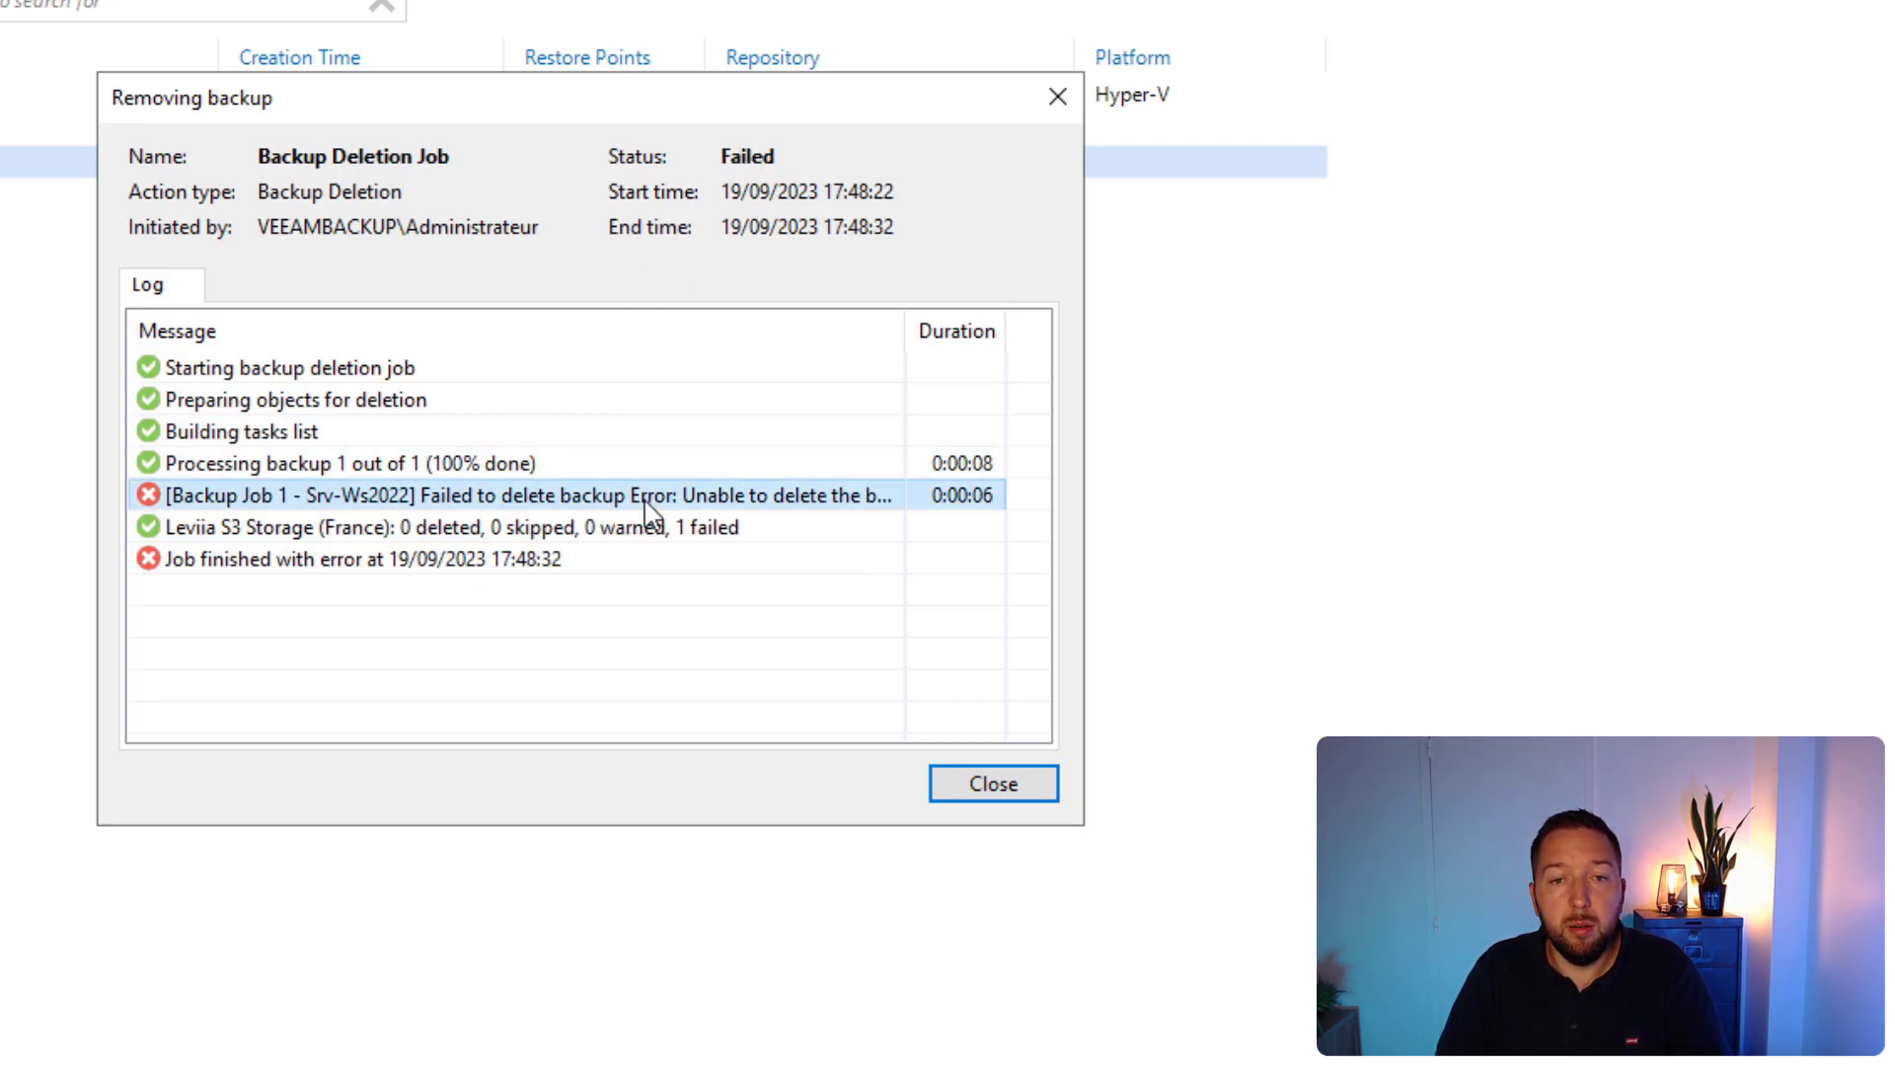
drag(905, 331, 1218, 356)
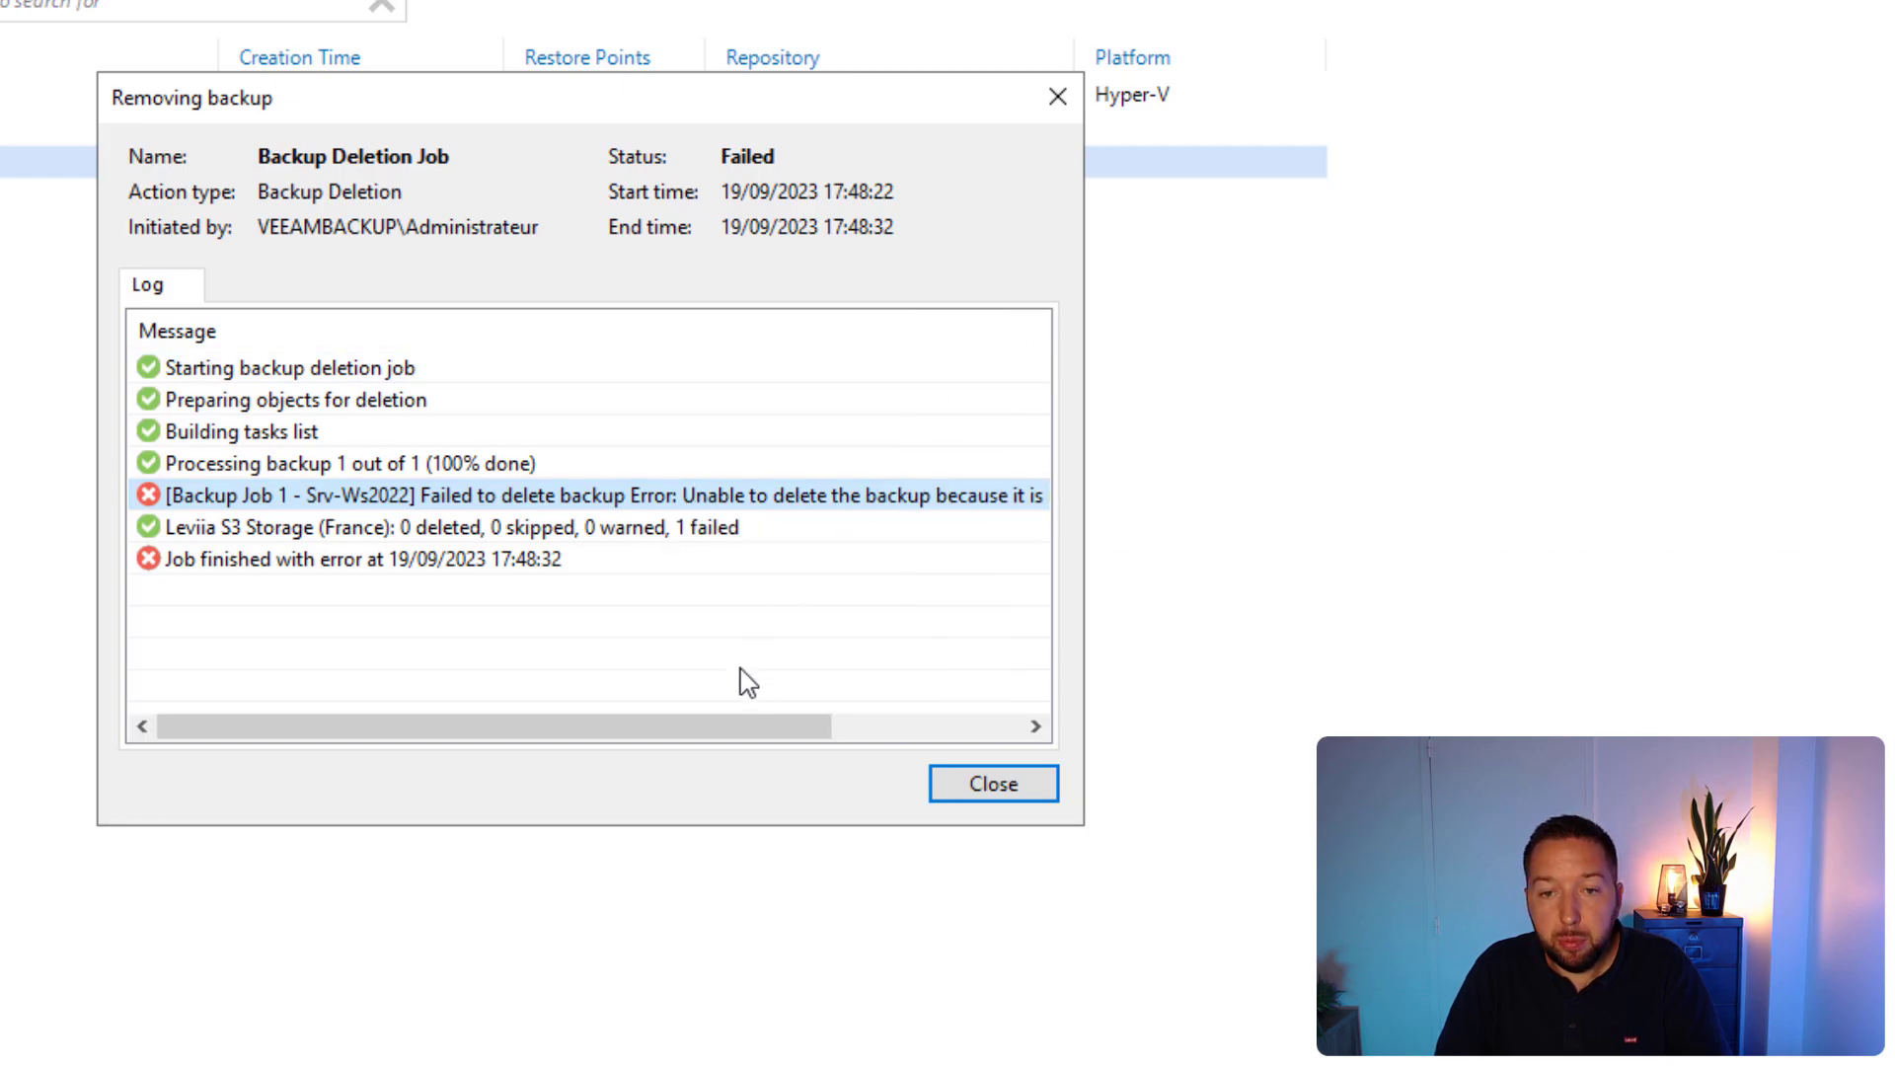
drag(837, 728, 1030, 727)
drag(952, 330, 1195, 340)
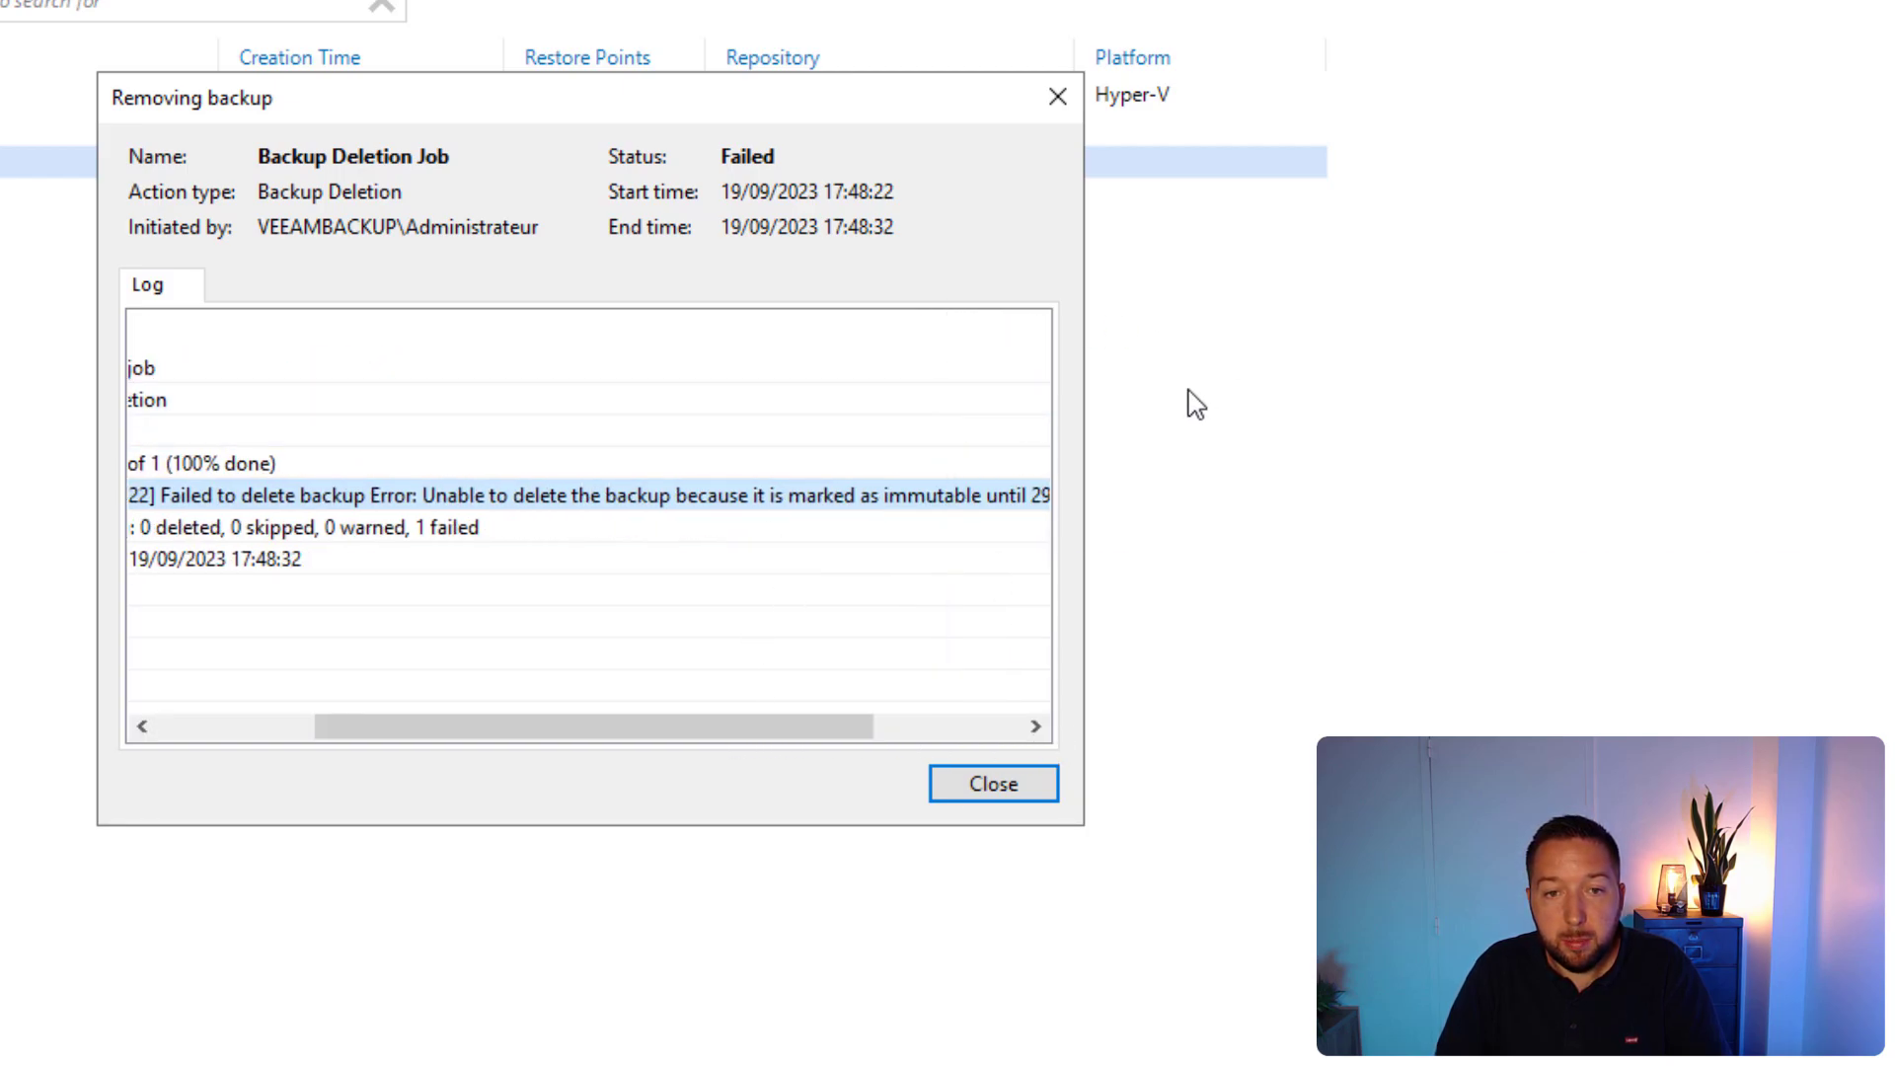
drag(762, 725, 948, 745)
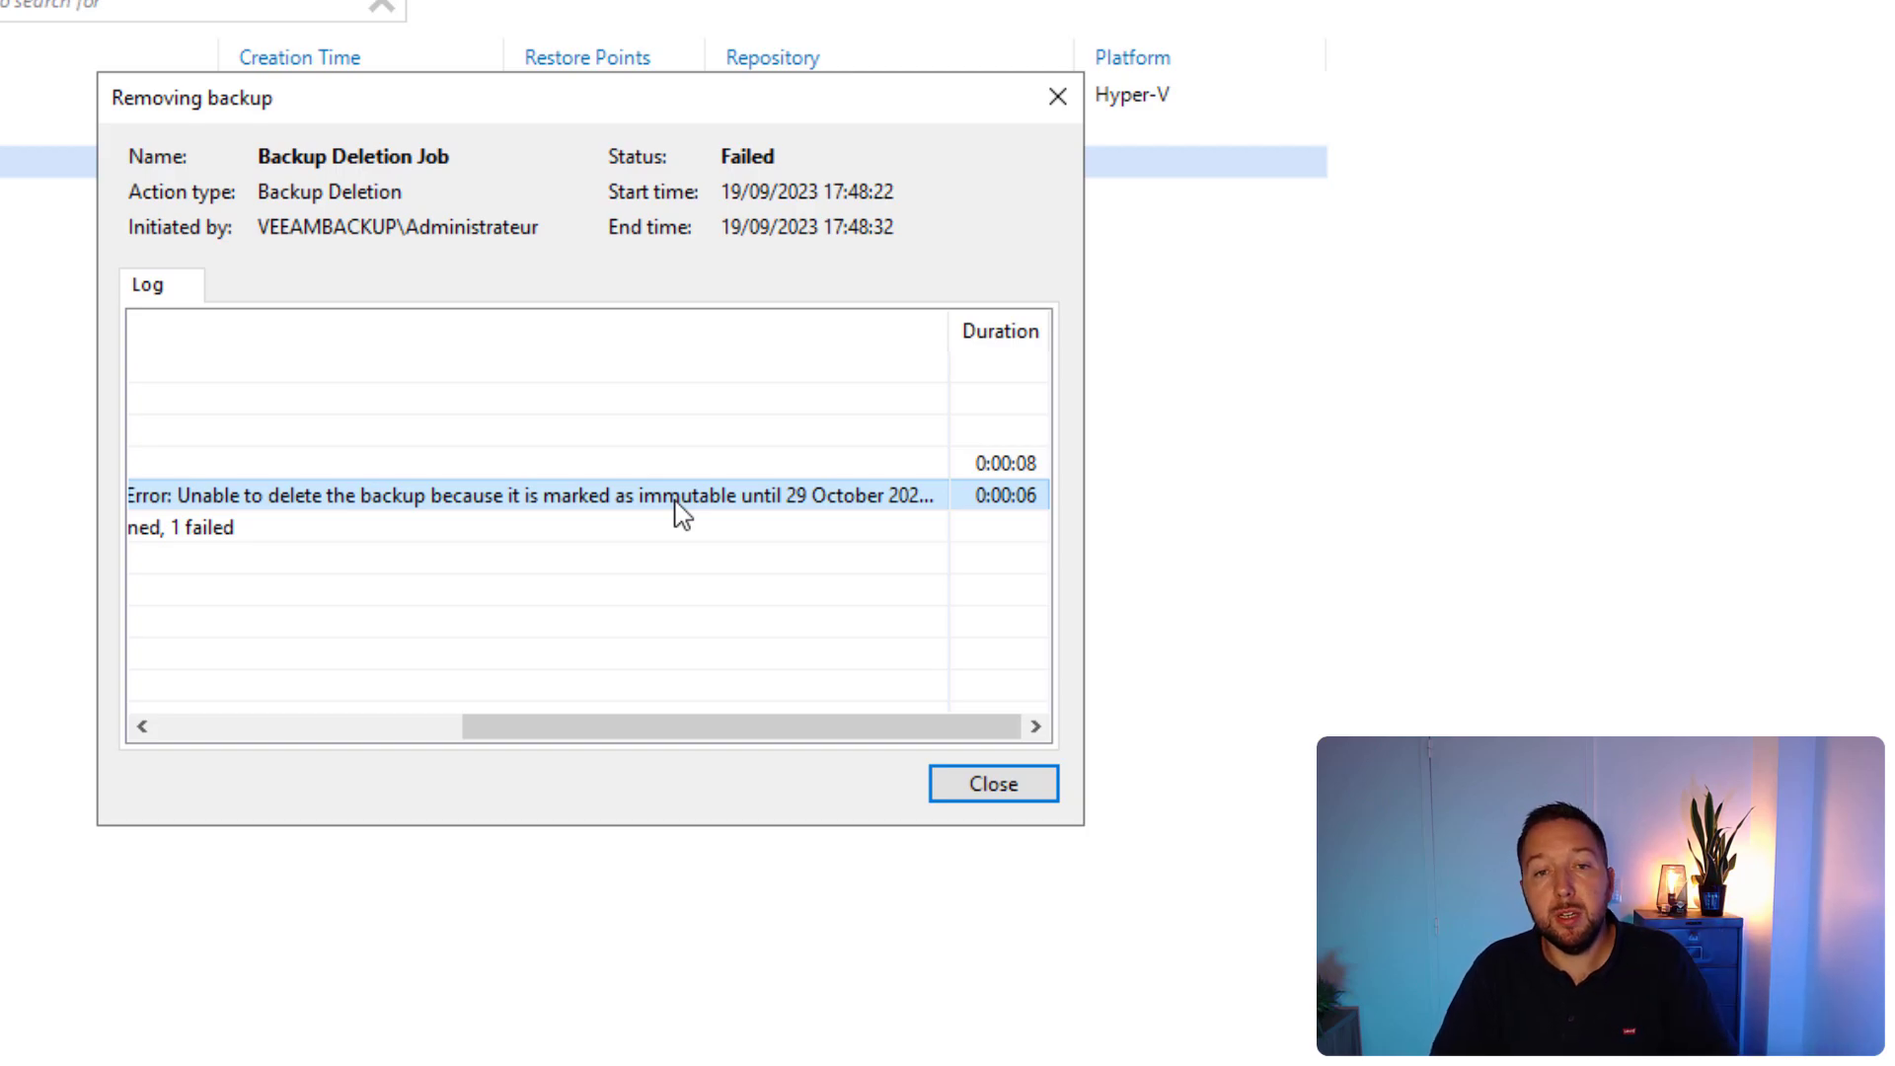
drag(735, 732, 254, 702)
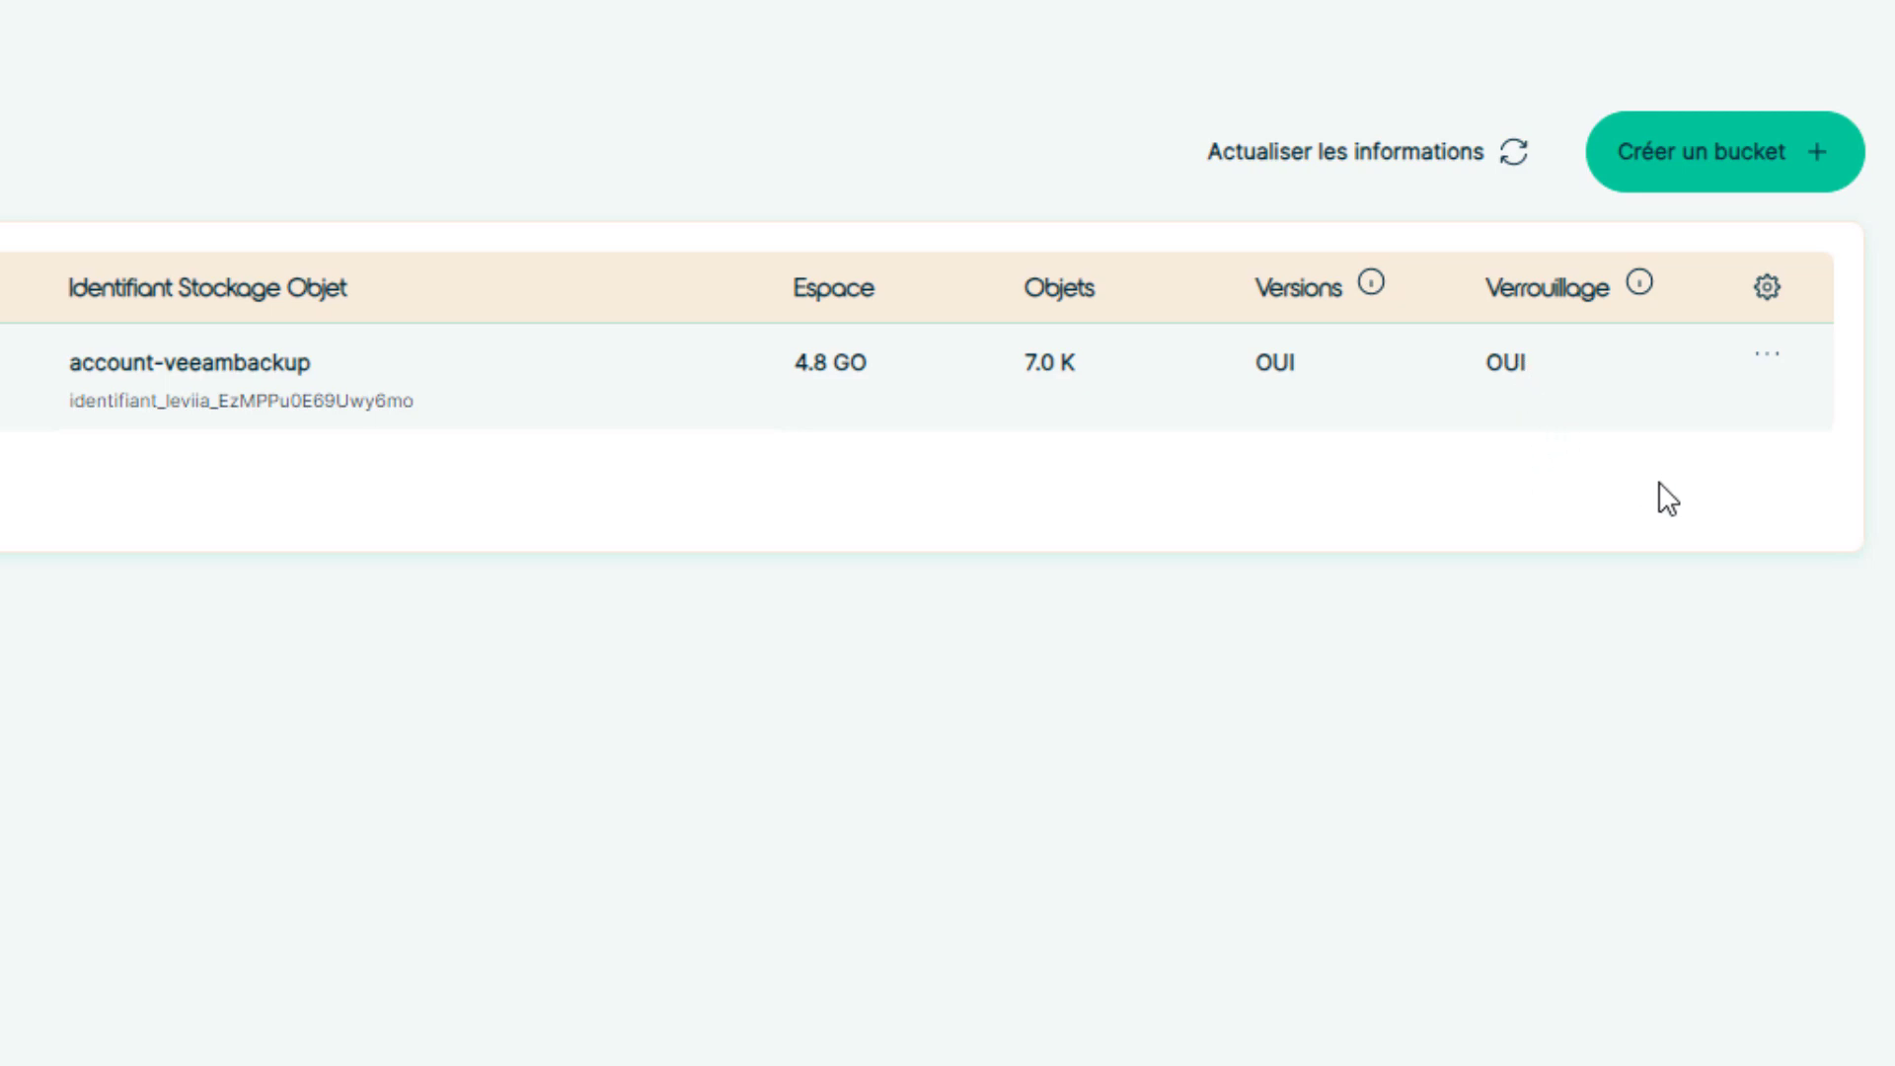
- Switch to the Leviia web console and try to delete the bucket that holds the Veeam backups
click(1767, 354)
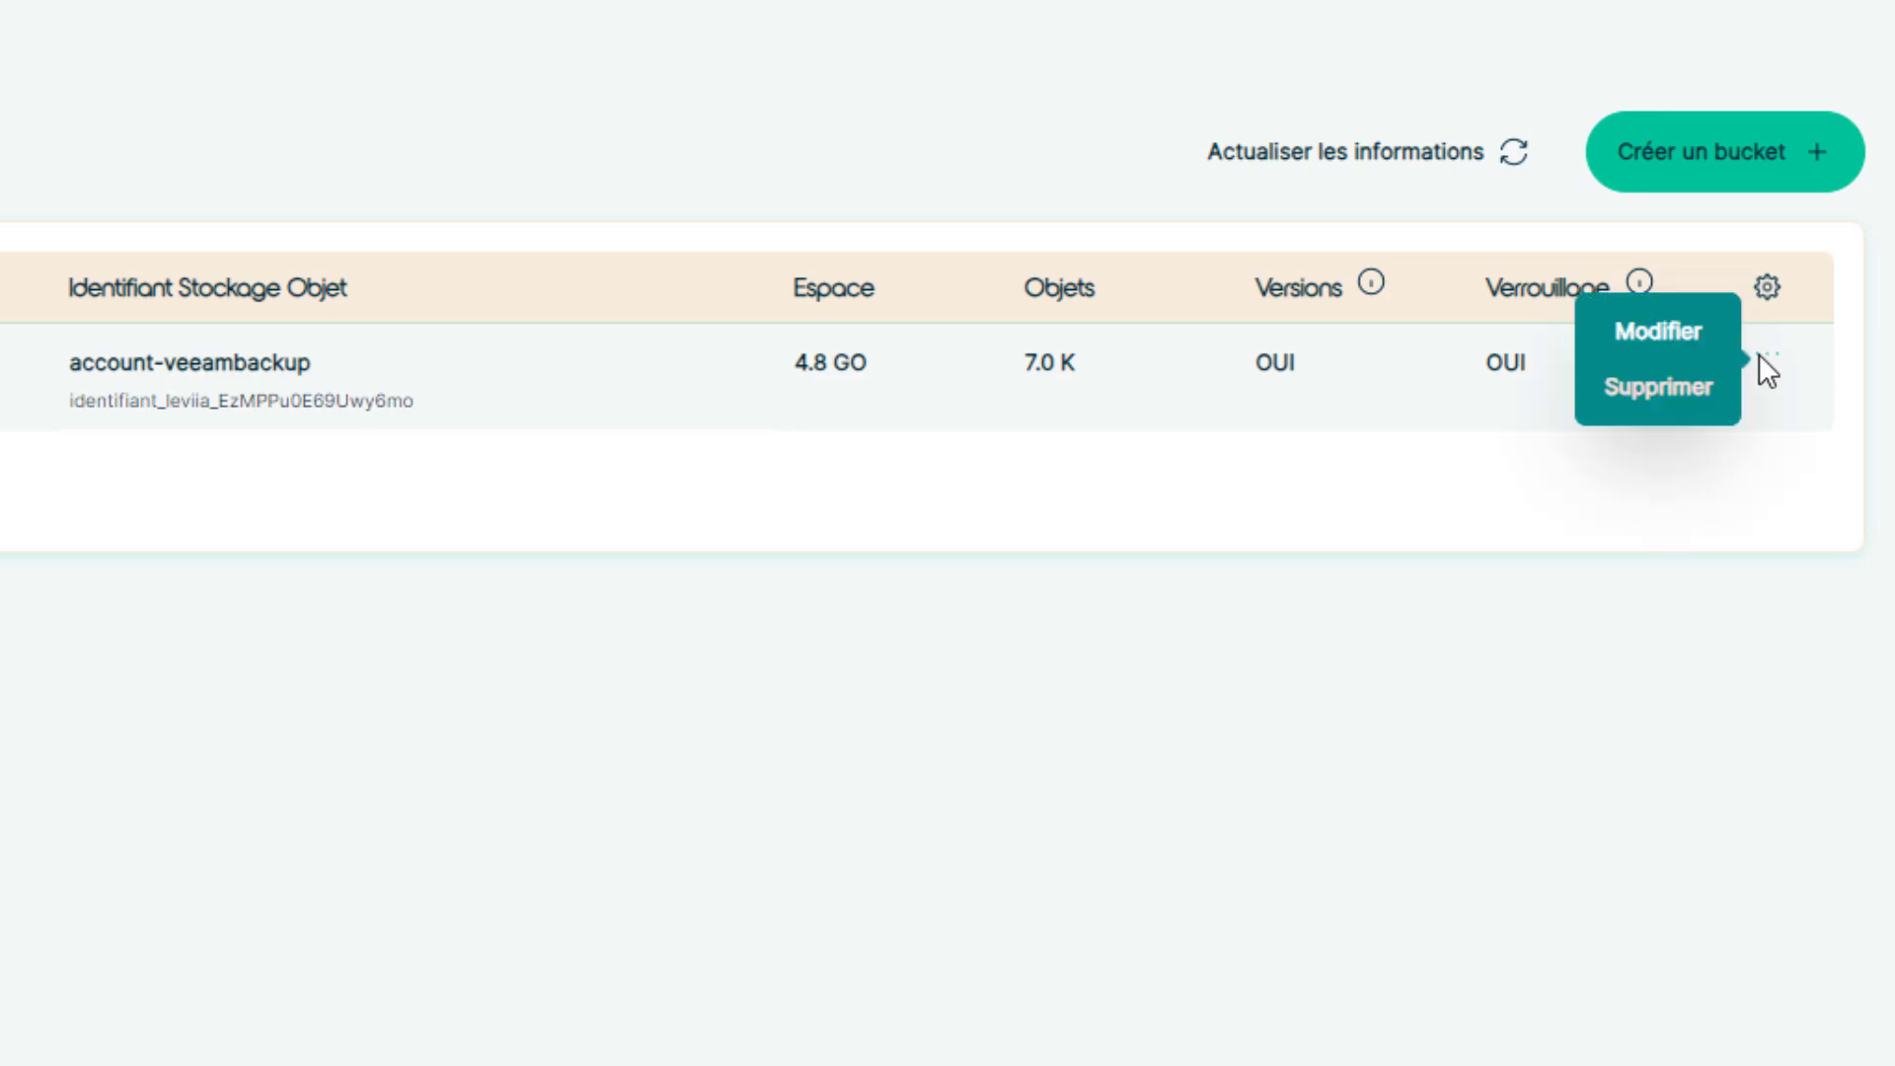
click(1647, 390)
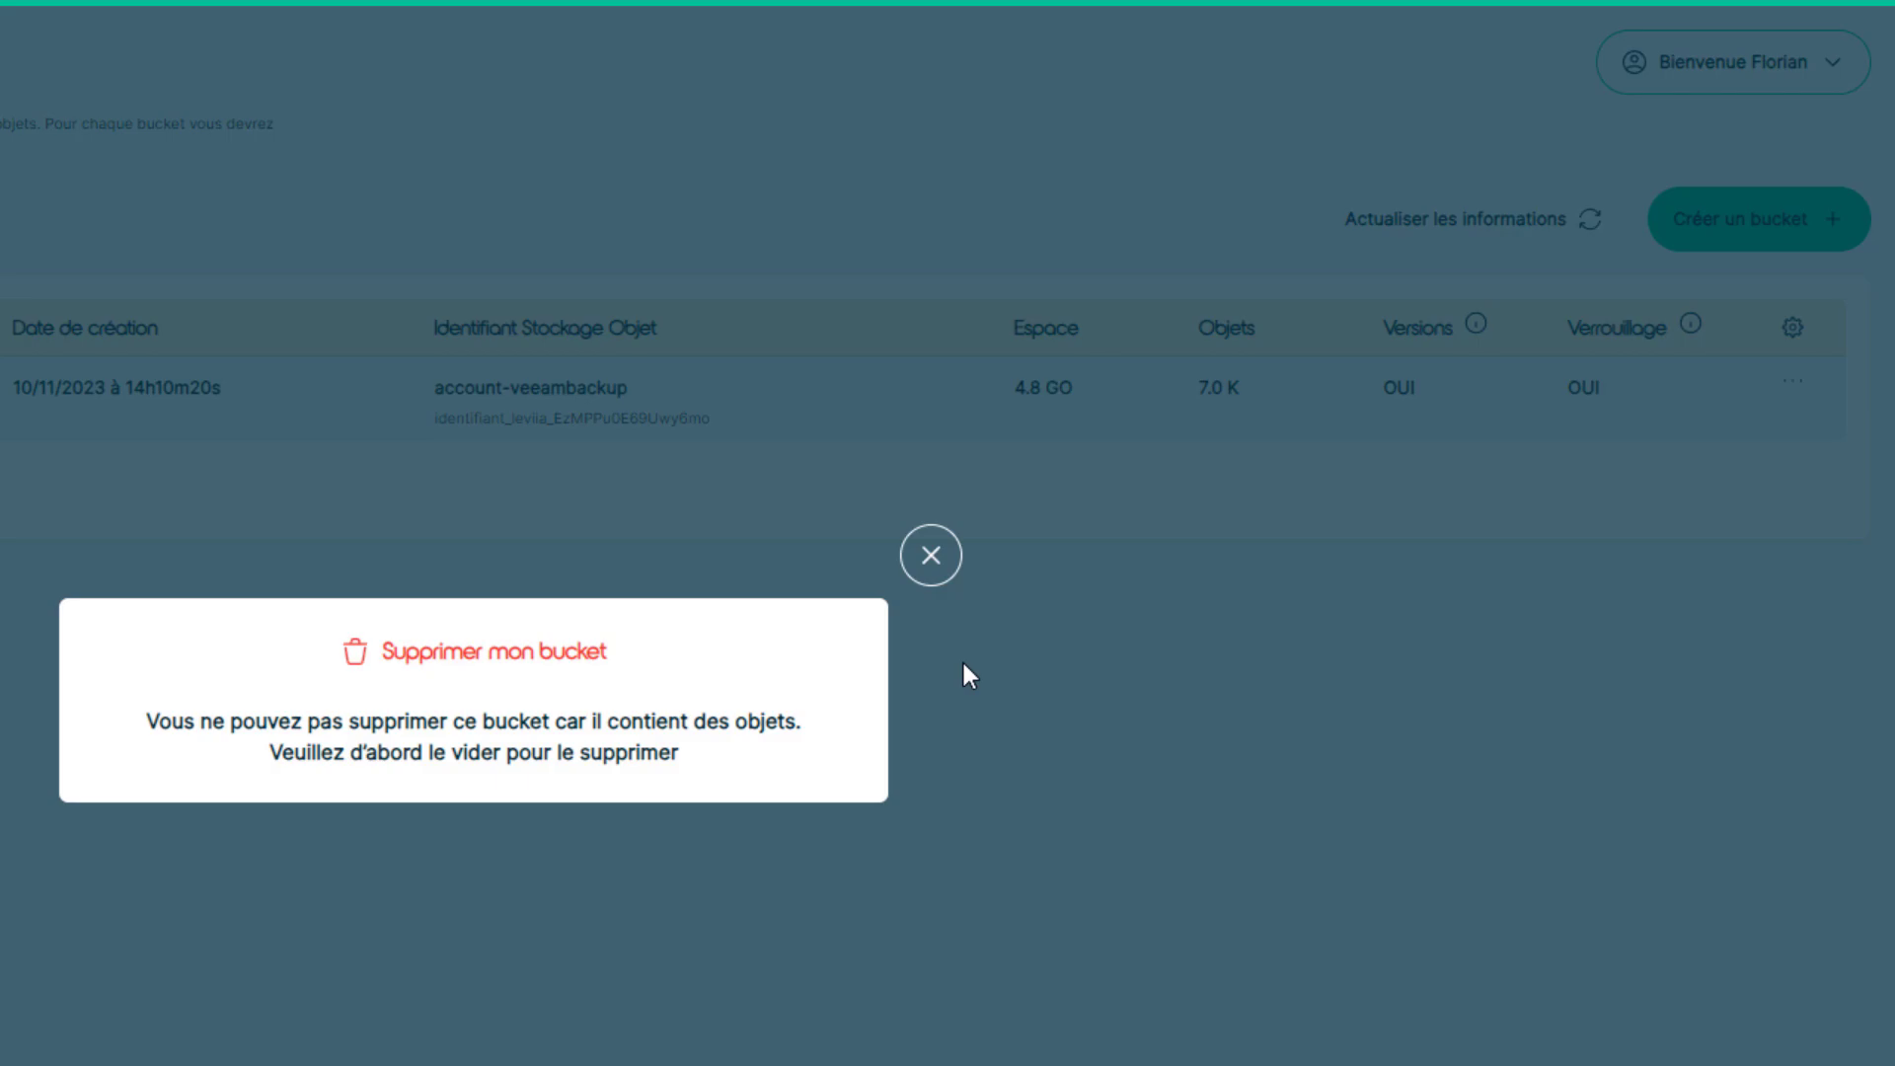
- Close the bucket deletion notice and open the account's profile settings to view its sections
click(931, 556)
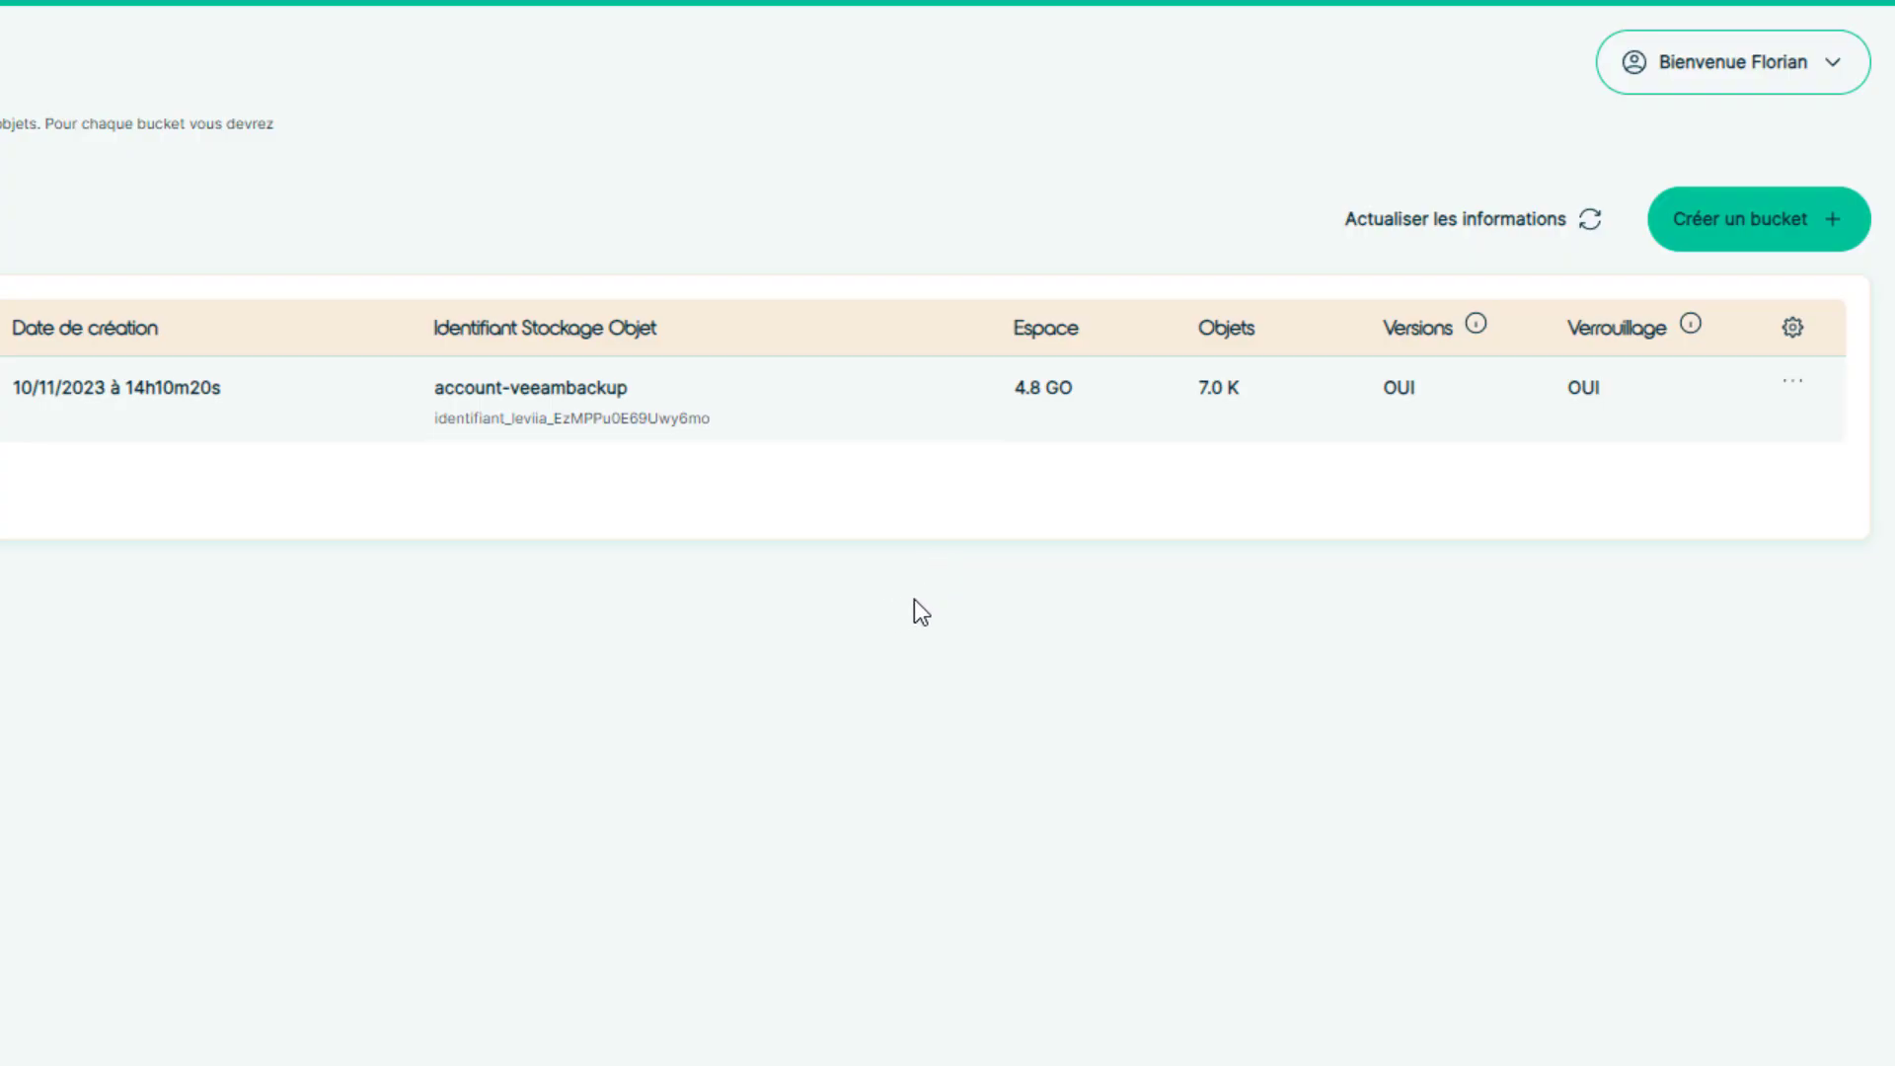
click(1755, 69)
click(1681, 170)
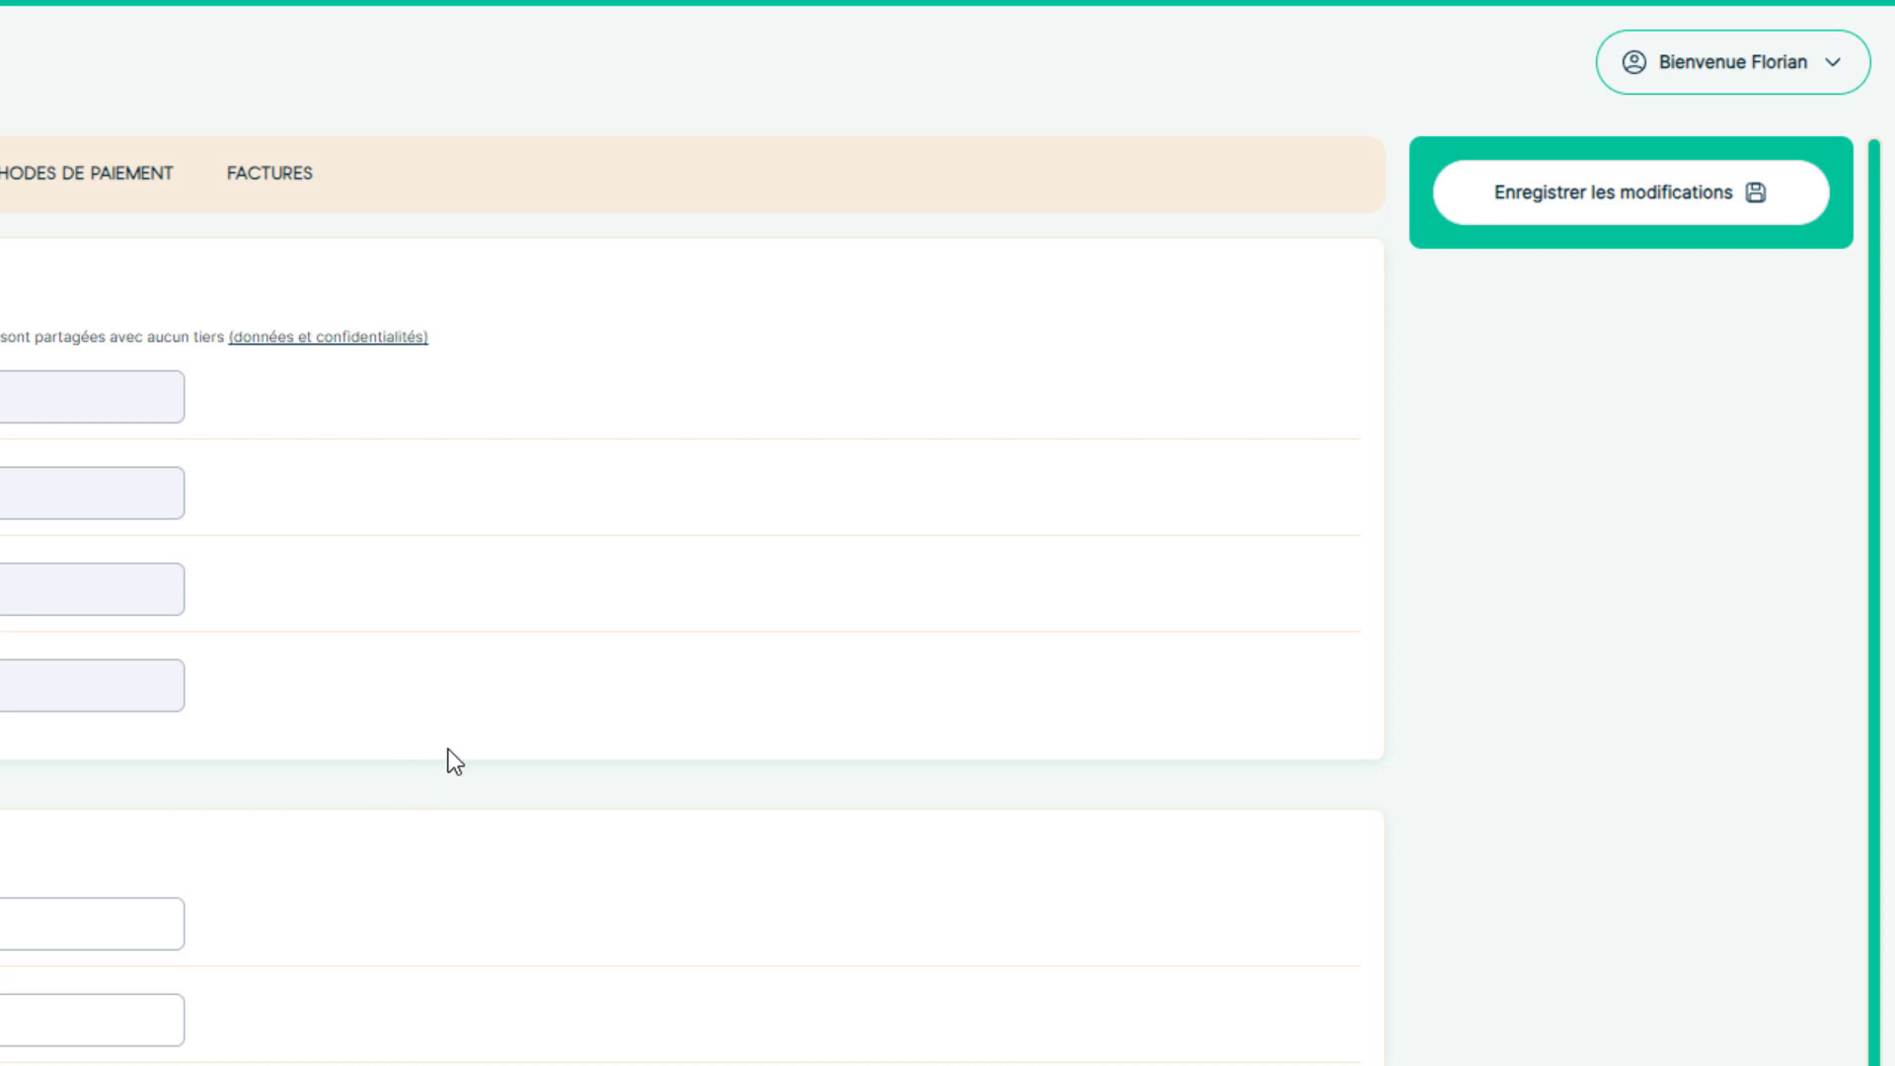
click(0, 184)
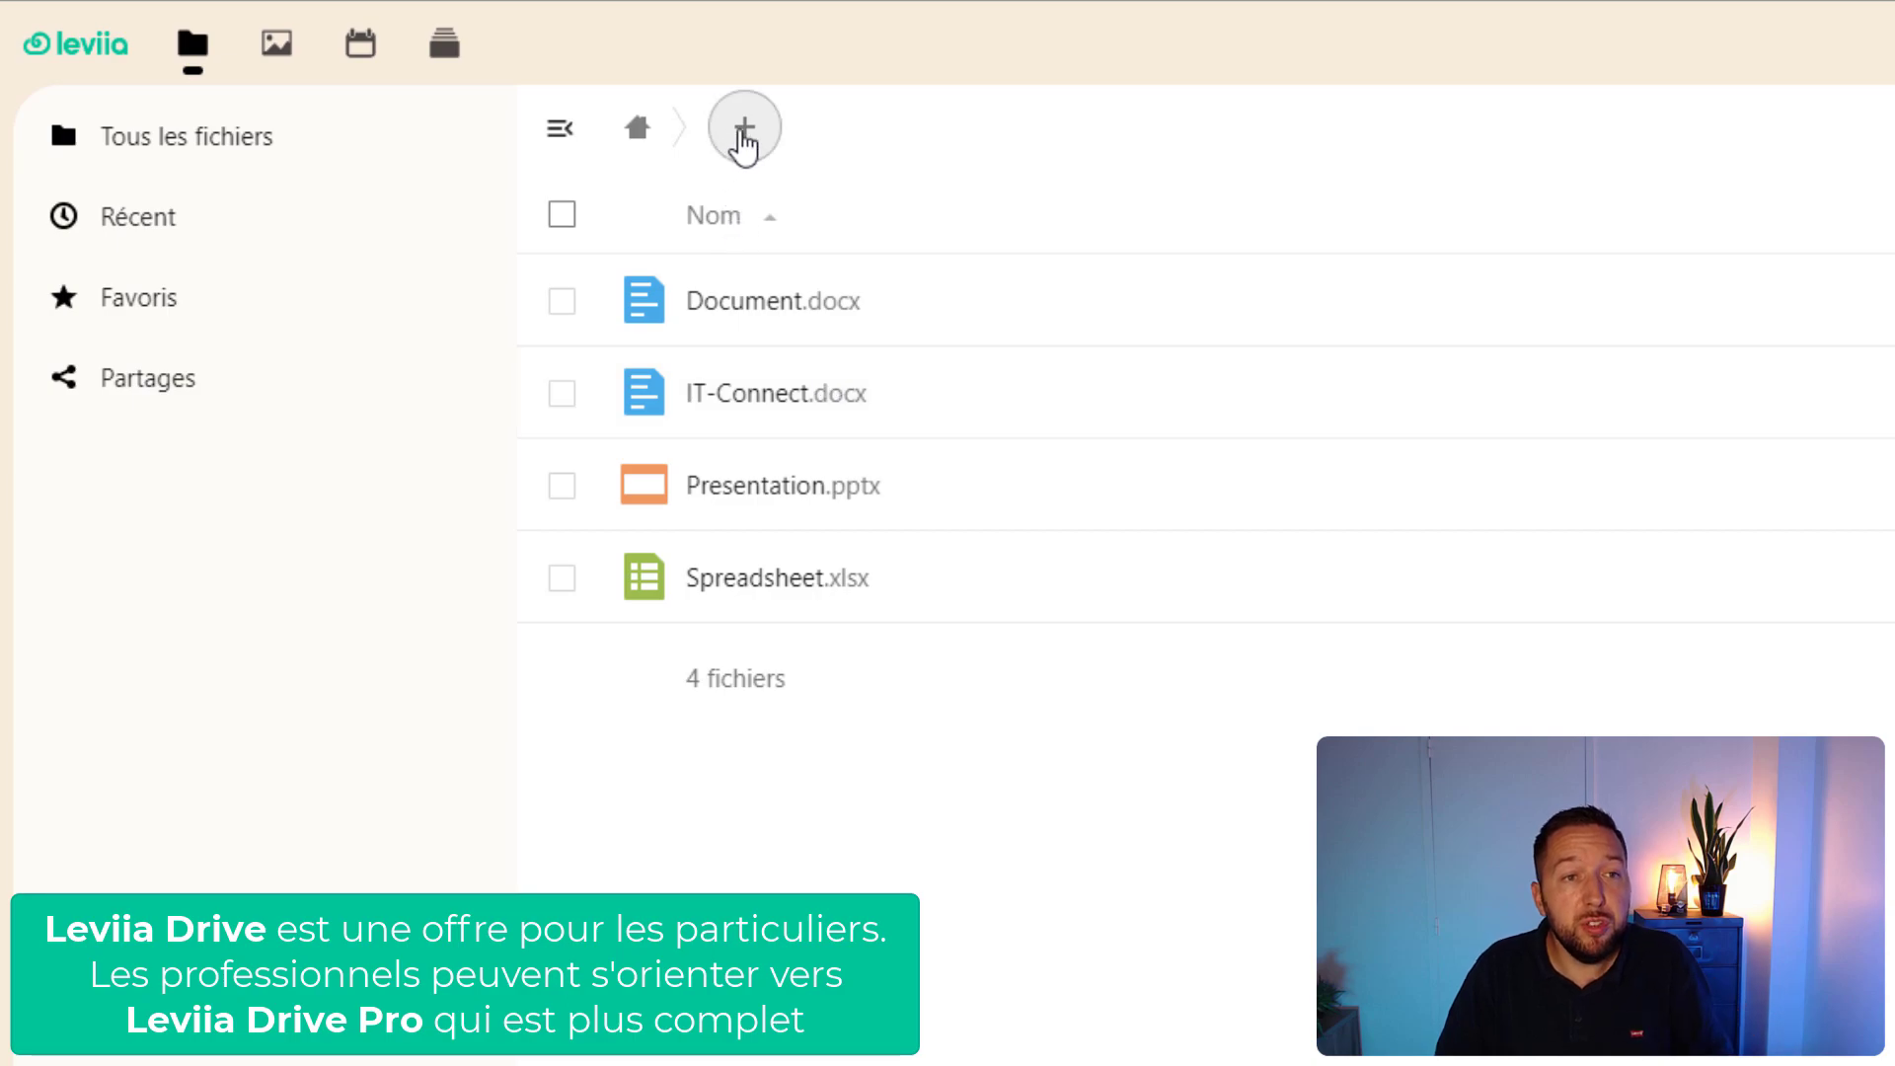
- Switch to Leviia Drive and create a new text document named demo in the files
click(745, 136)
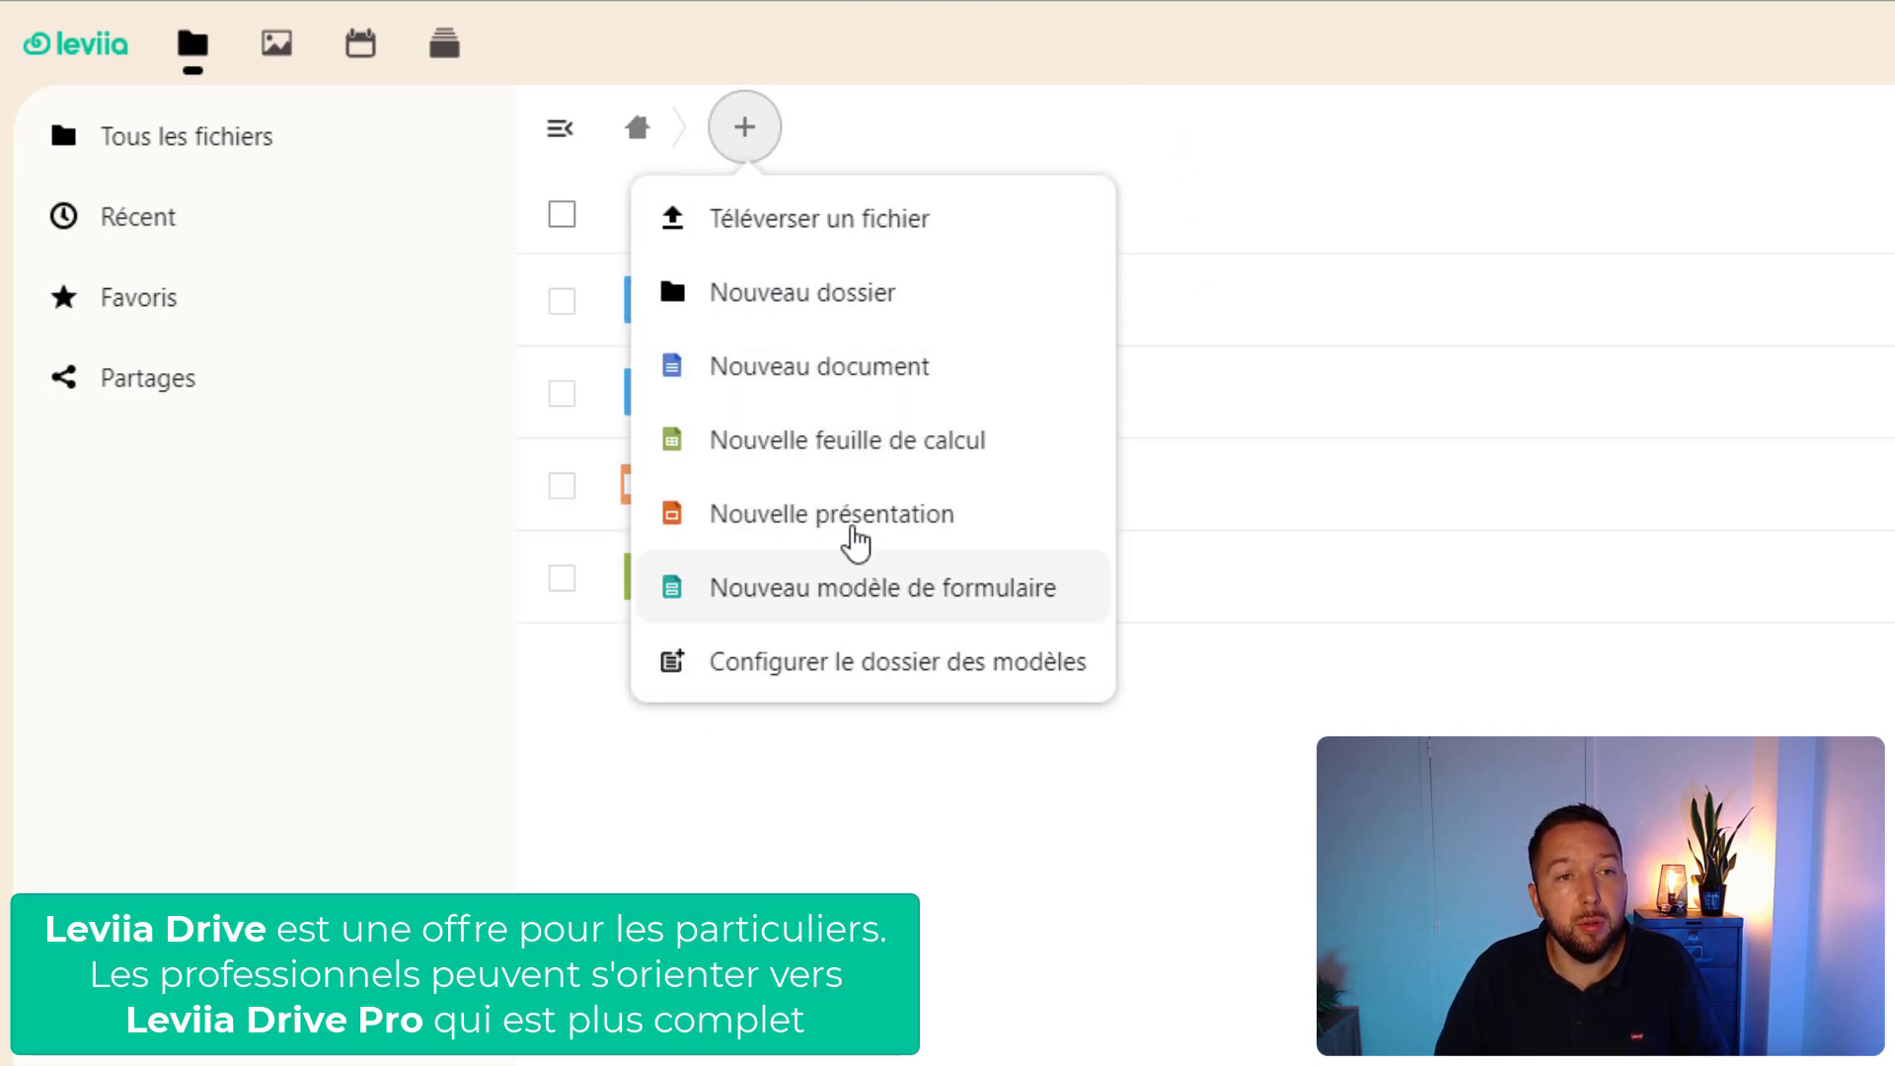
click(834, 393)
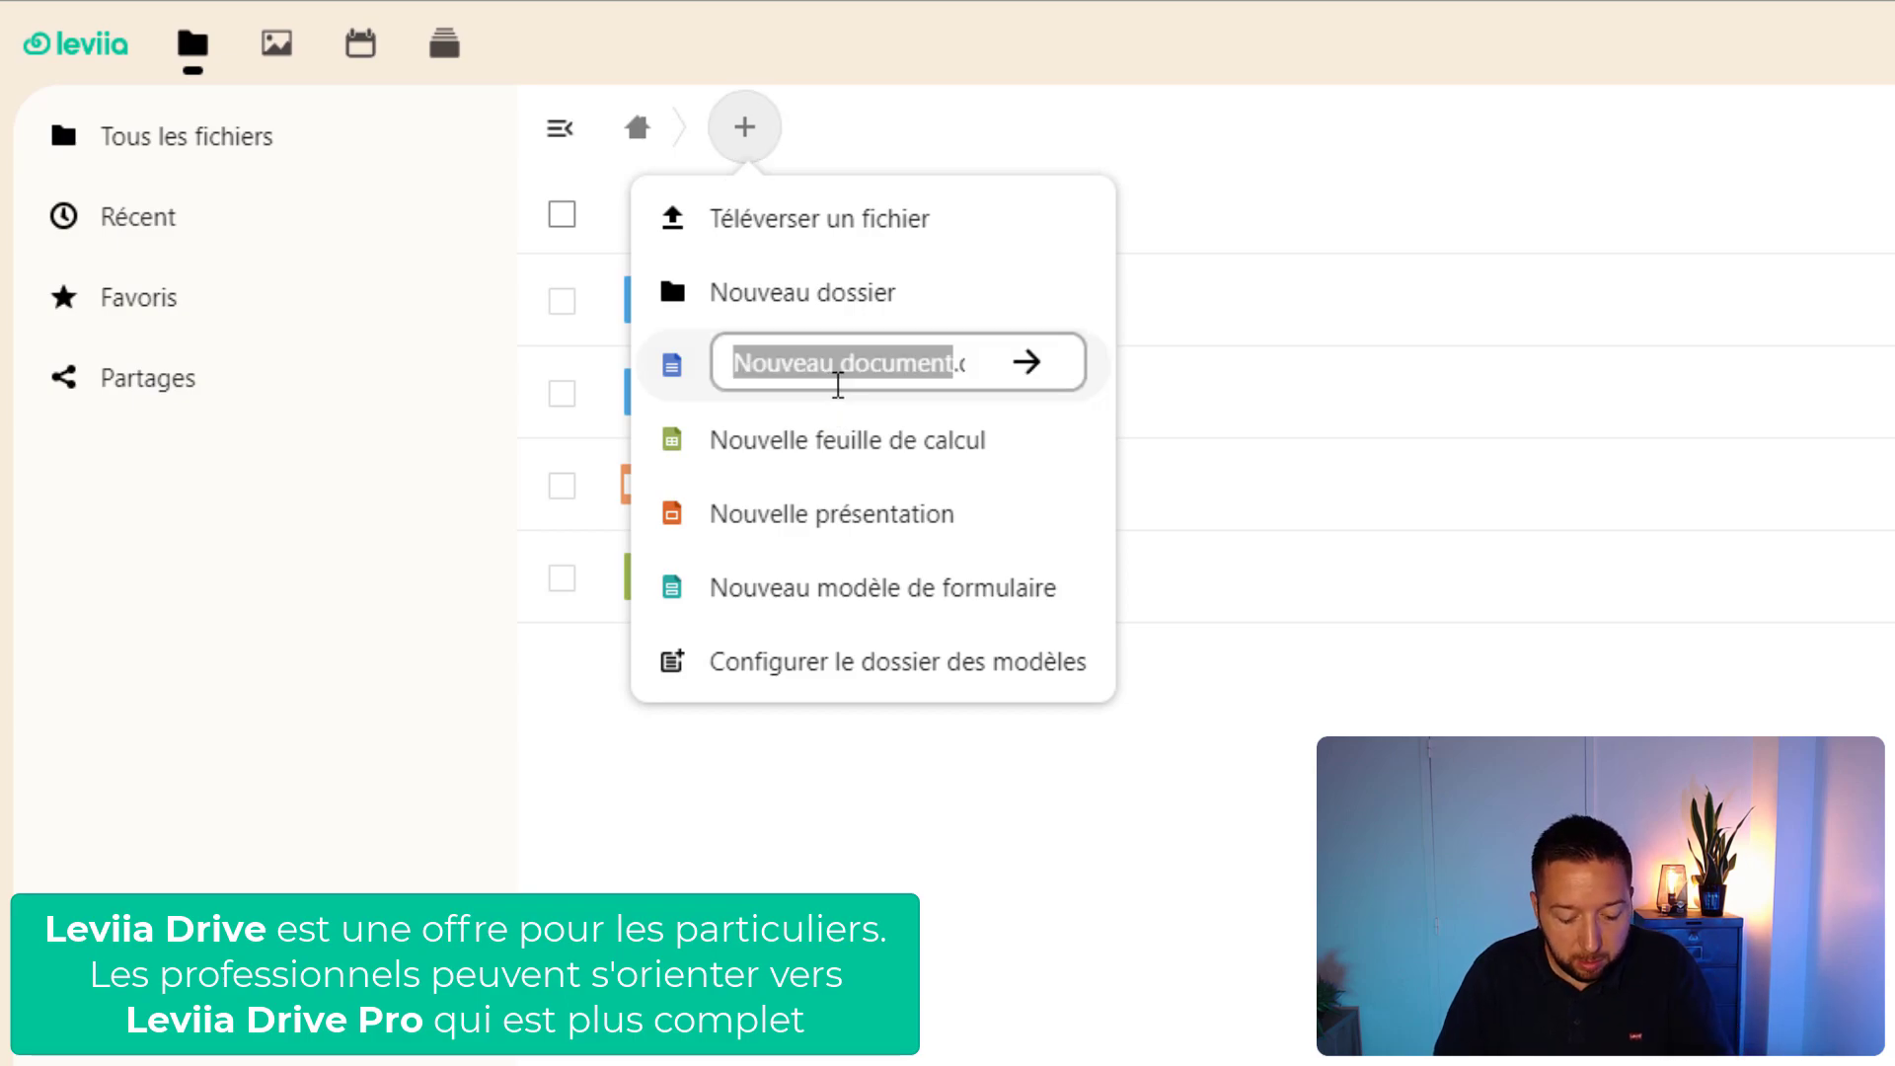
text(demo)
key(Return)
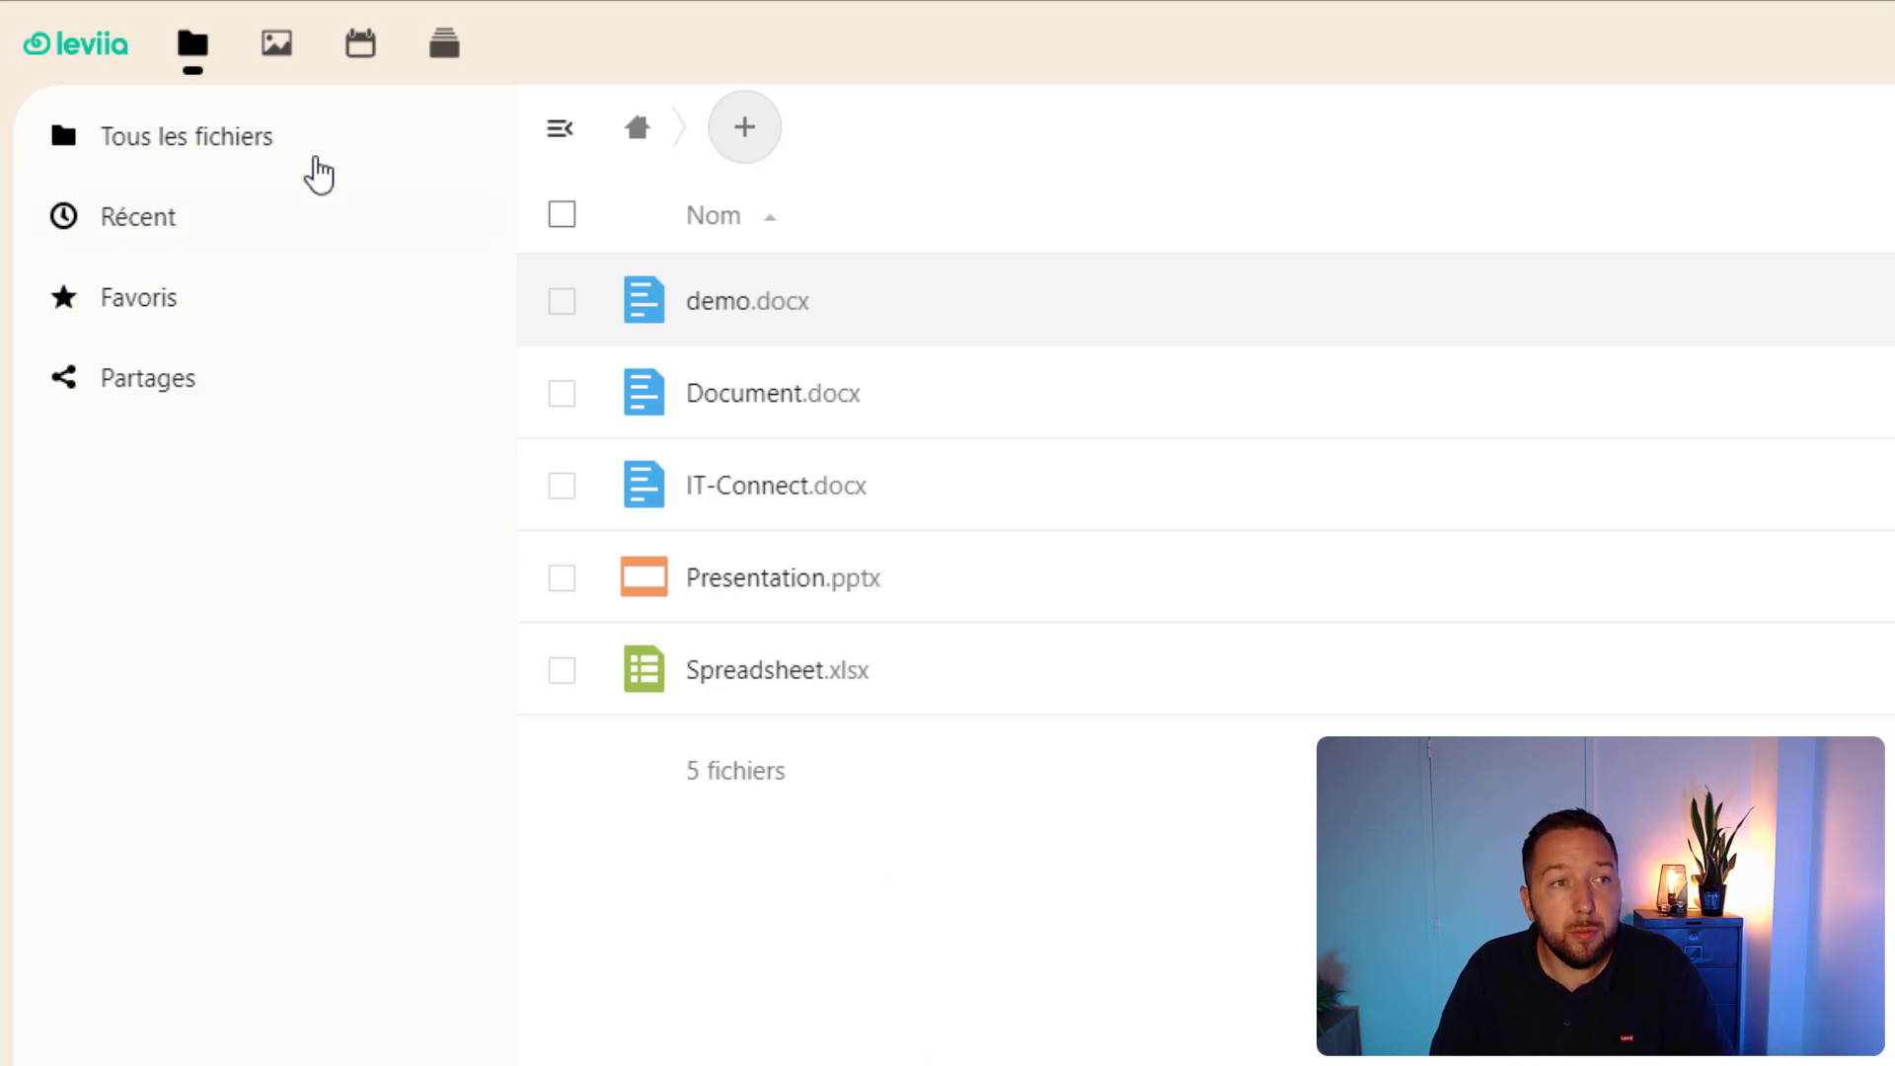
- View the media gallery, the calendar and the upcoming task cards of the drive in turn
click(279, 60)
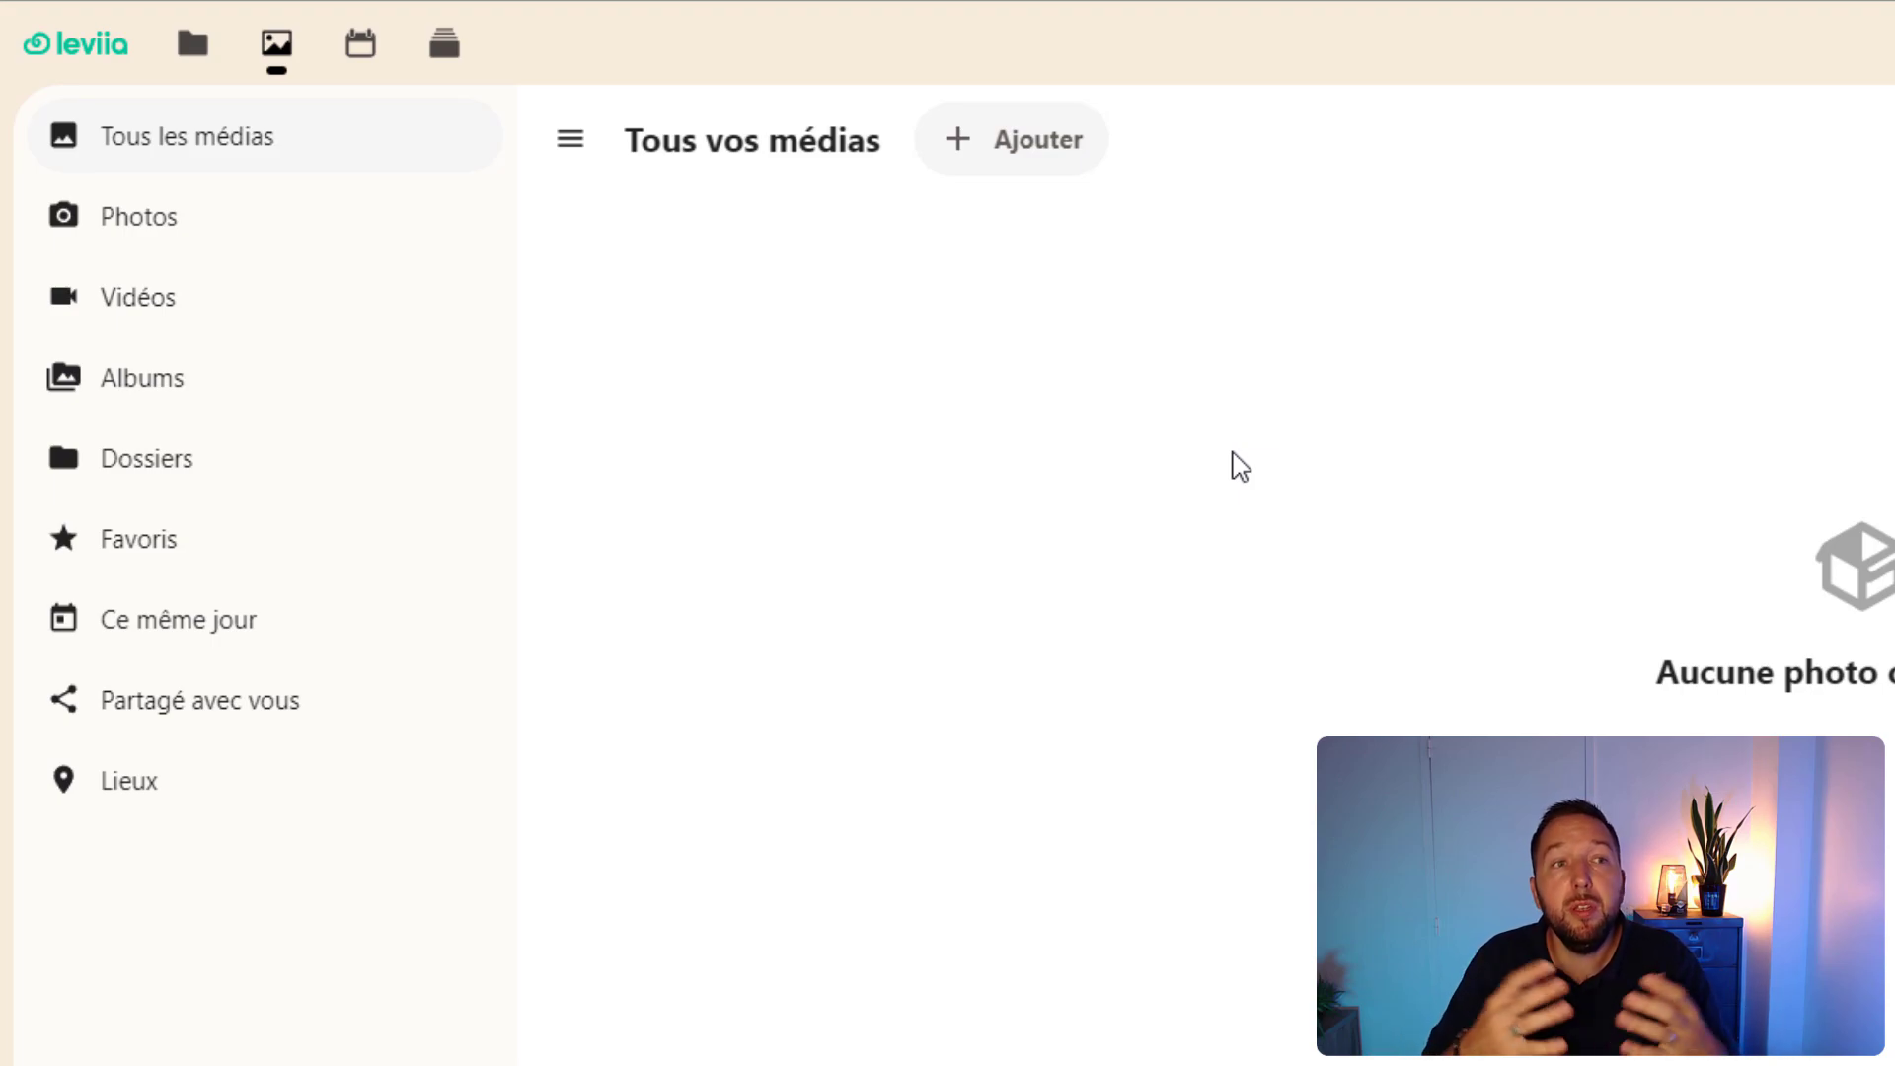
click(347, 75)
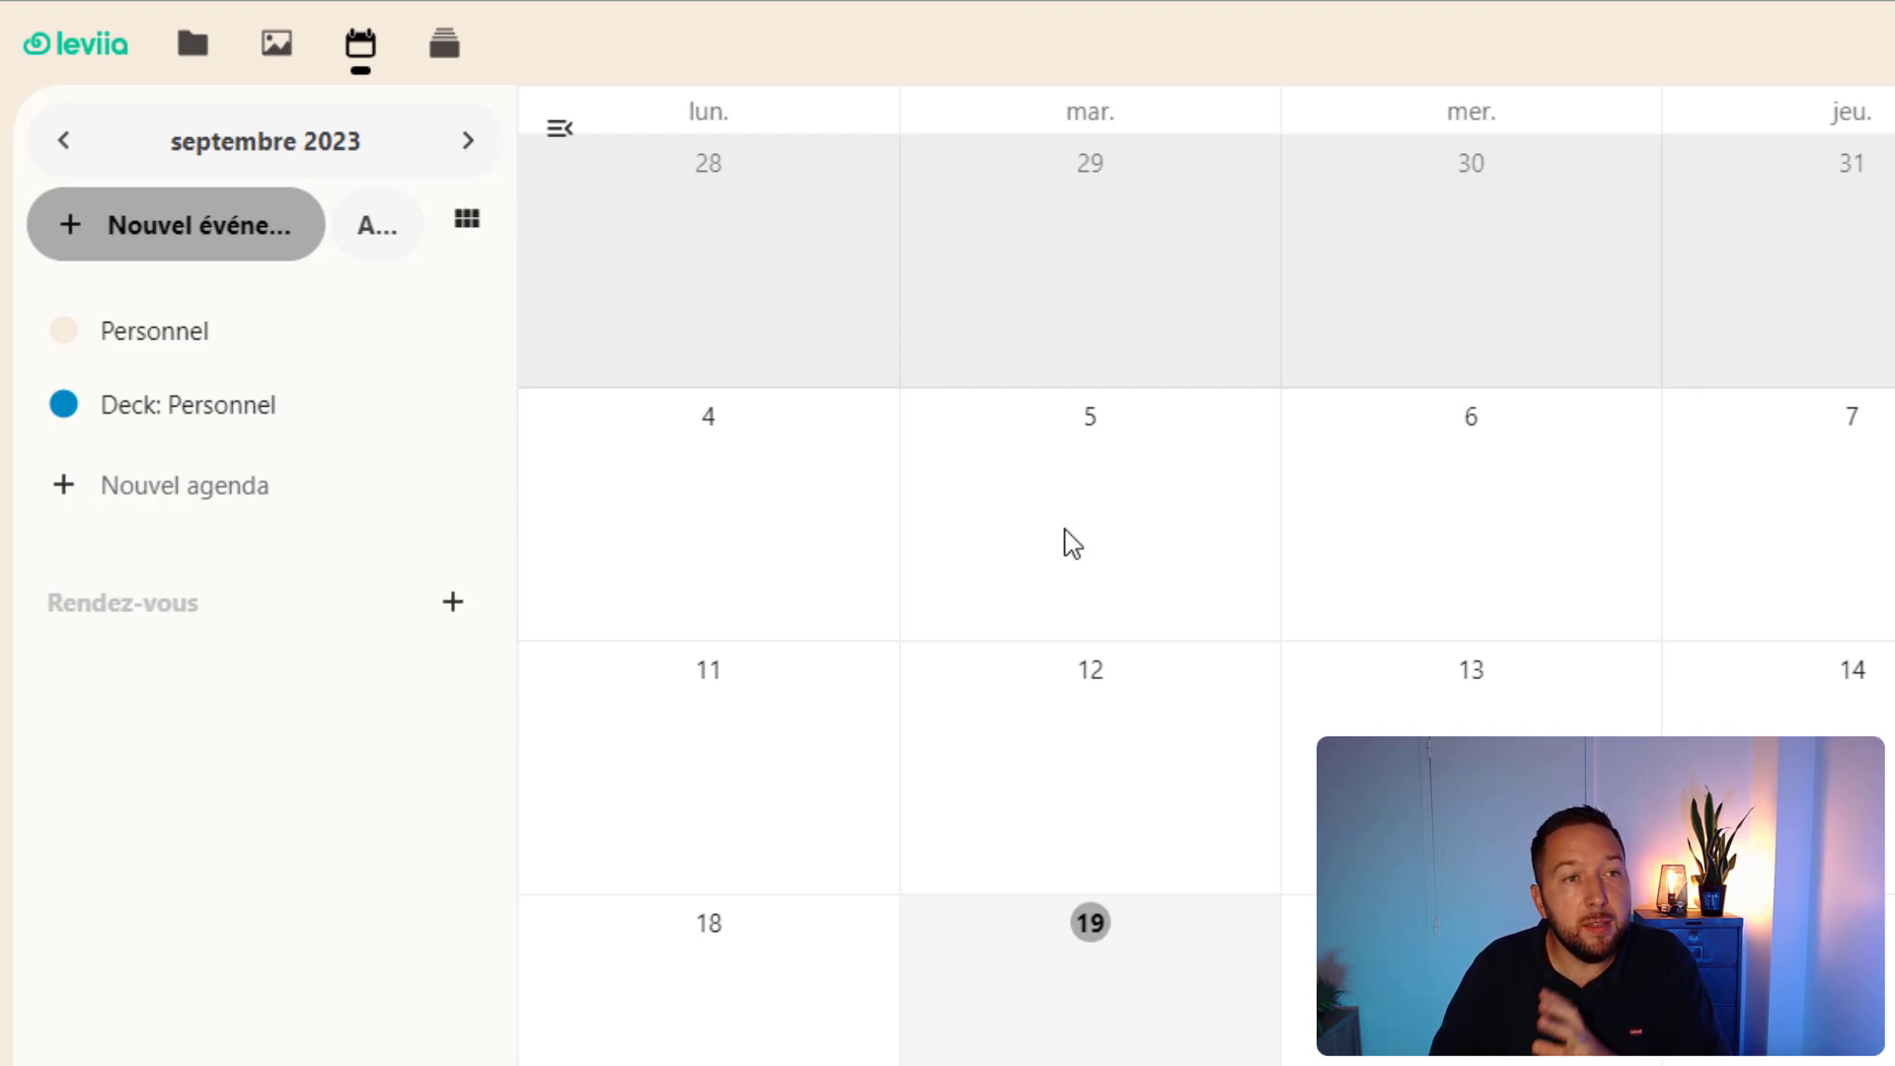
click(461, 47)
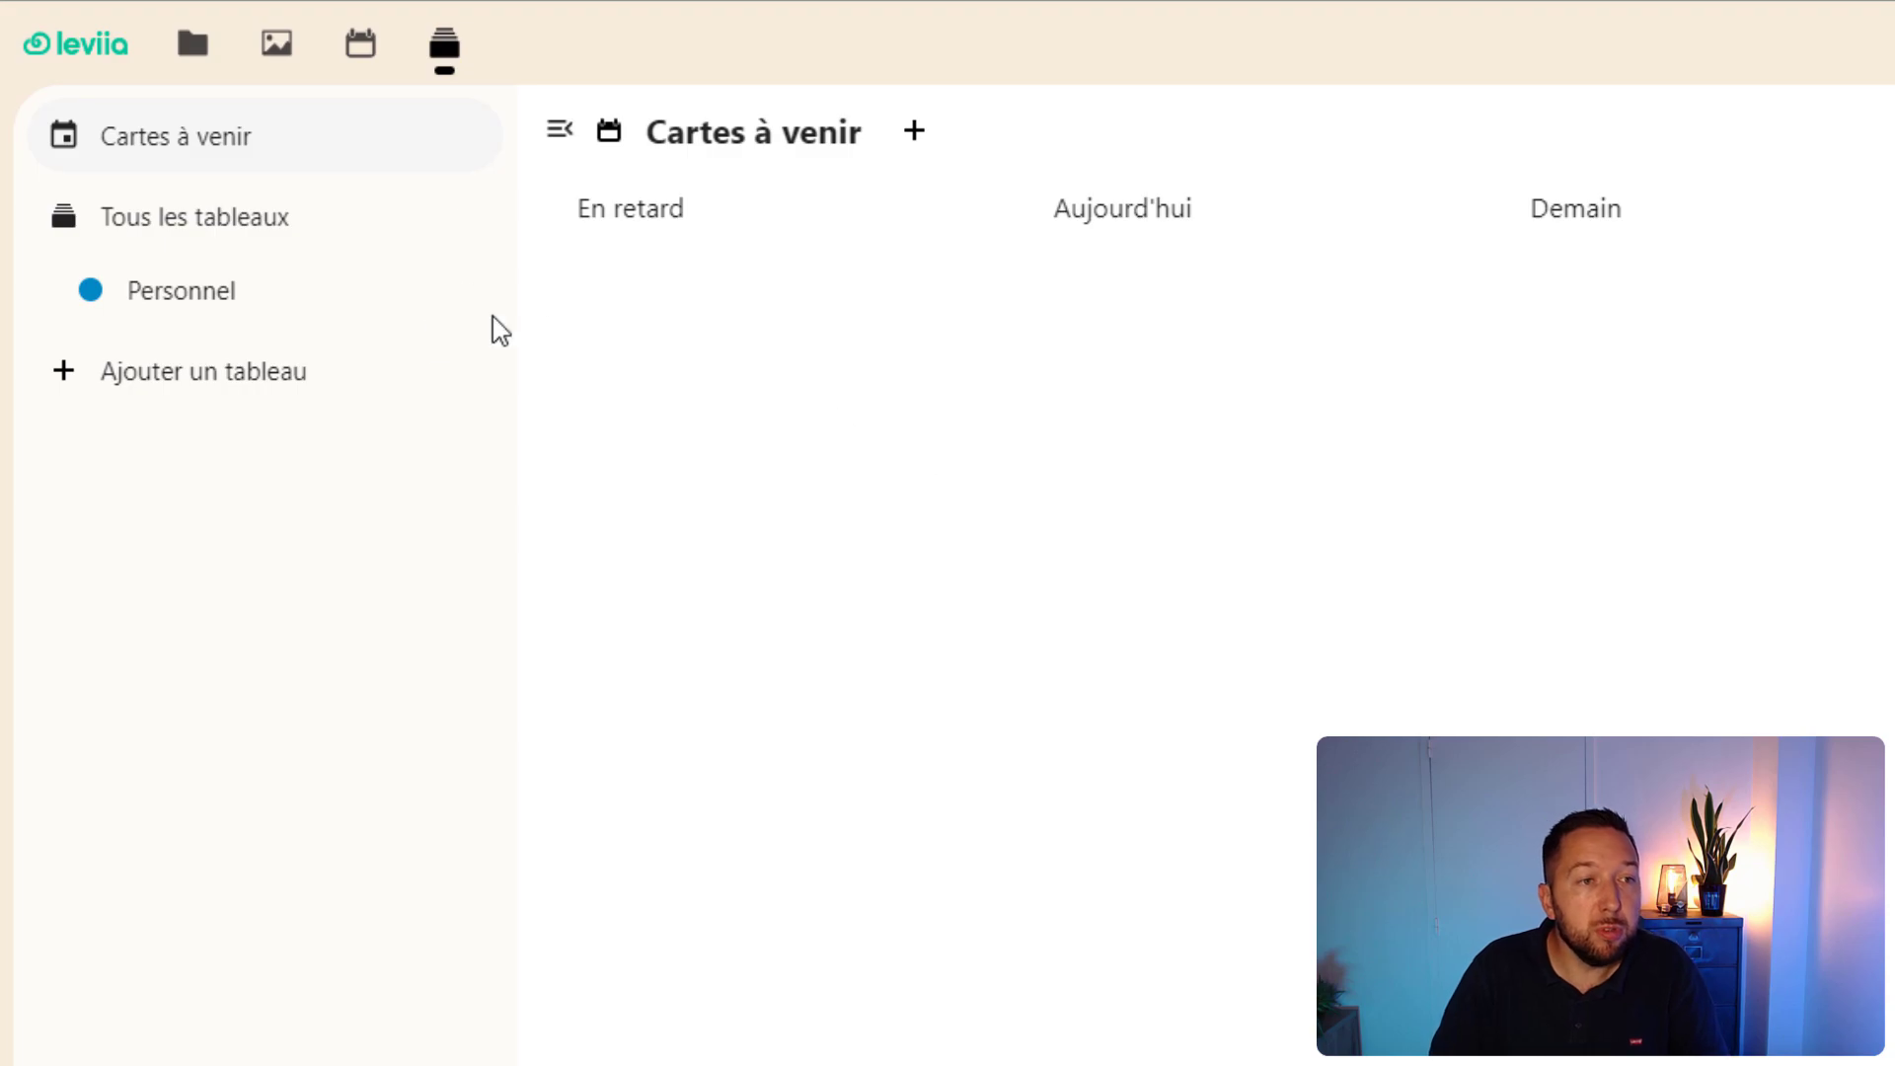
- Open the Personnel board and move the card "Réaliser la vidéo pour Leviia" from À faire to En cours
click(248, 305)
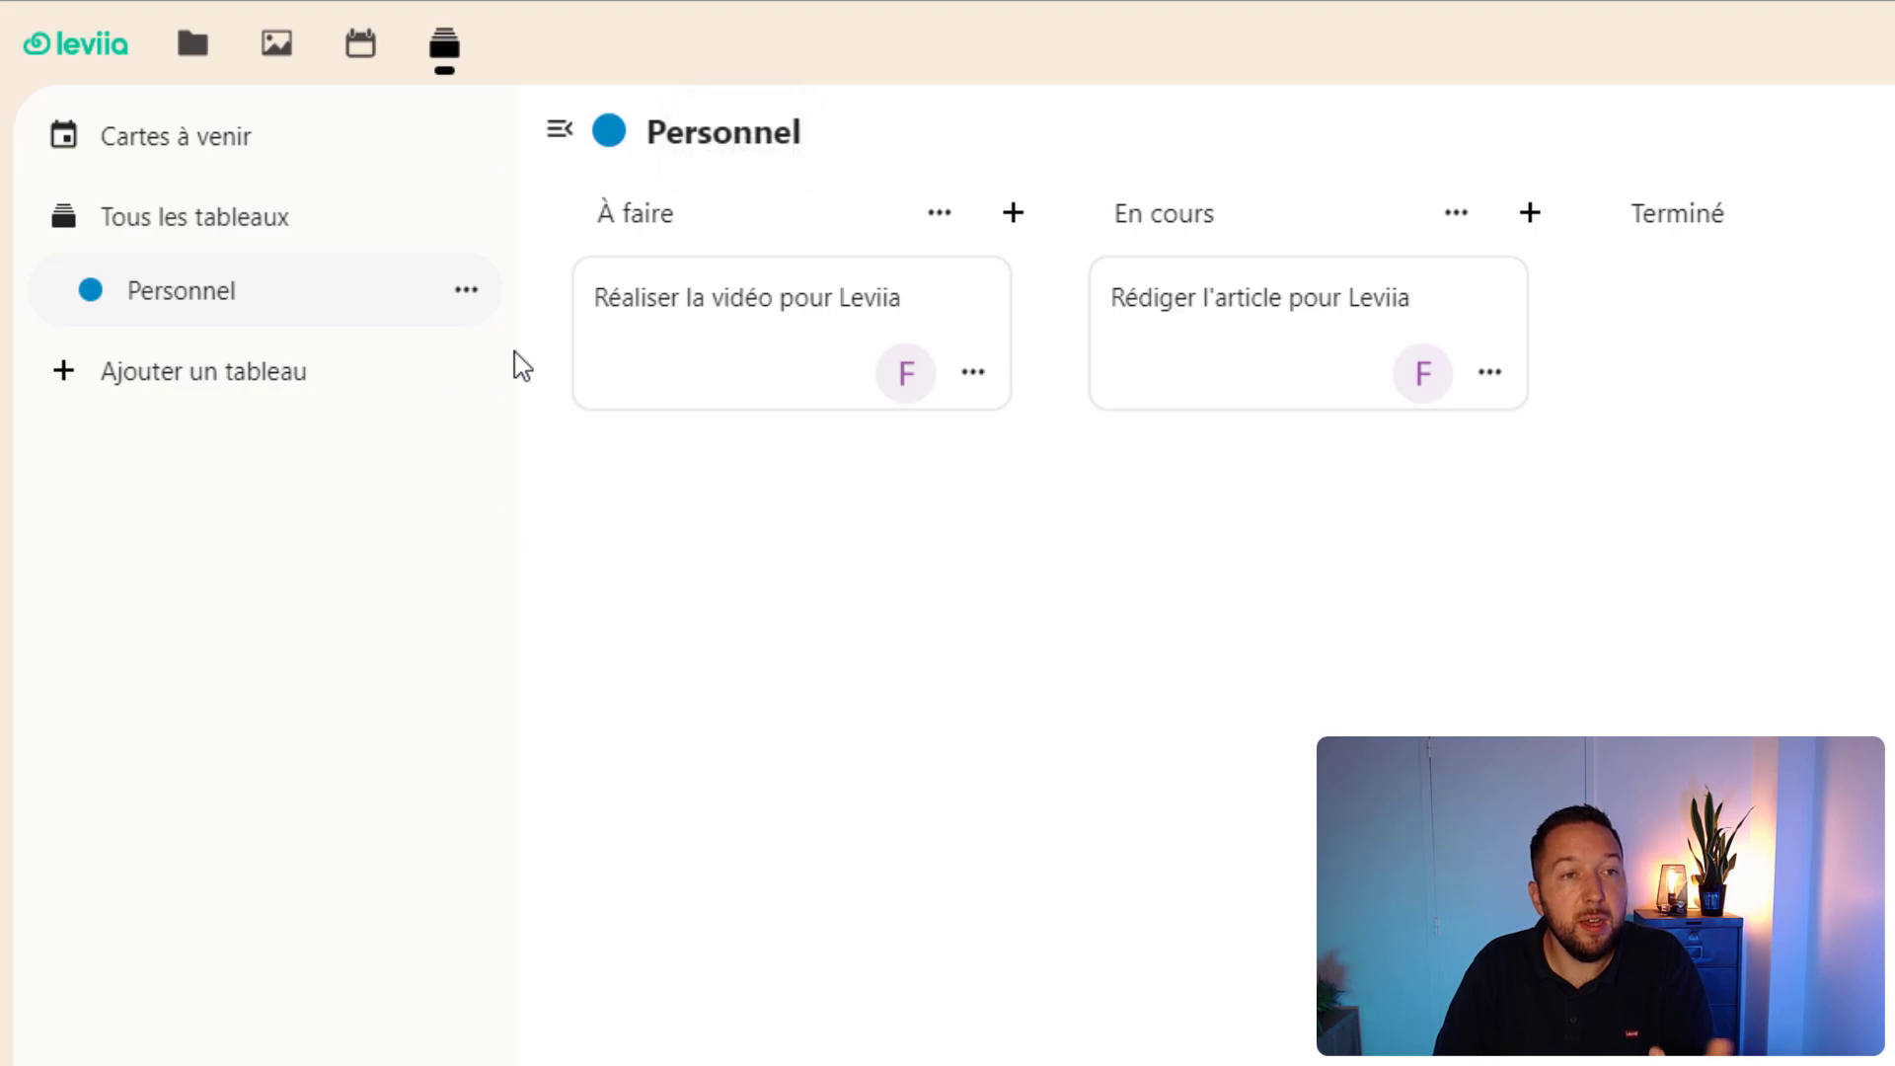
drag(669, 365, 1199, 524)
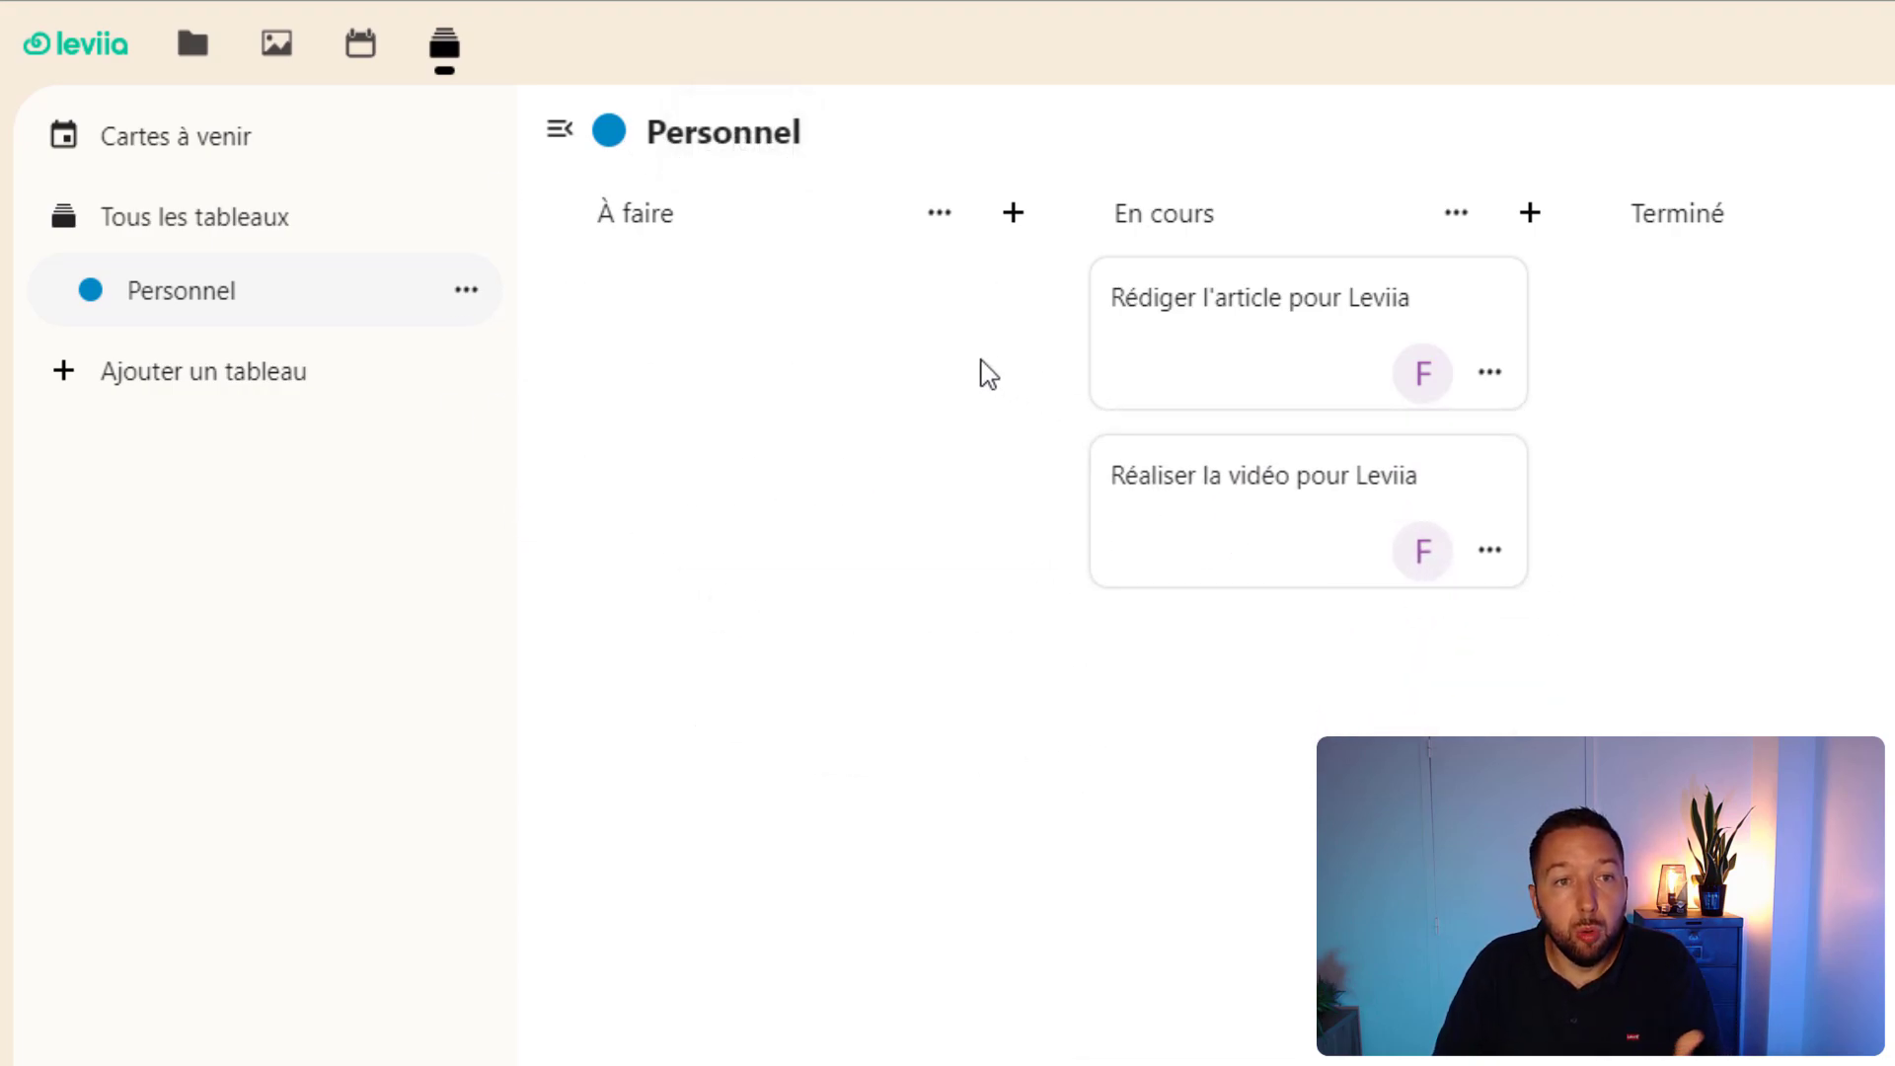
- Add a card named demo to the À faire list of the Personnel board
click(1014, 215)
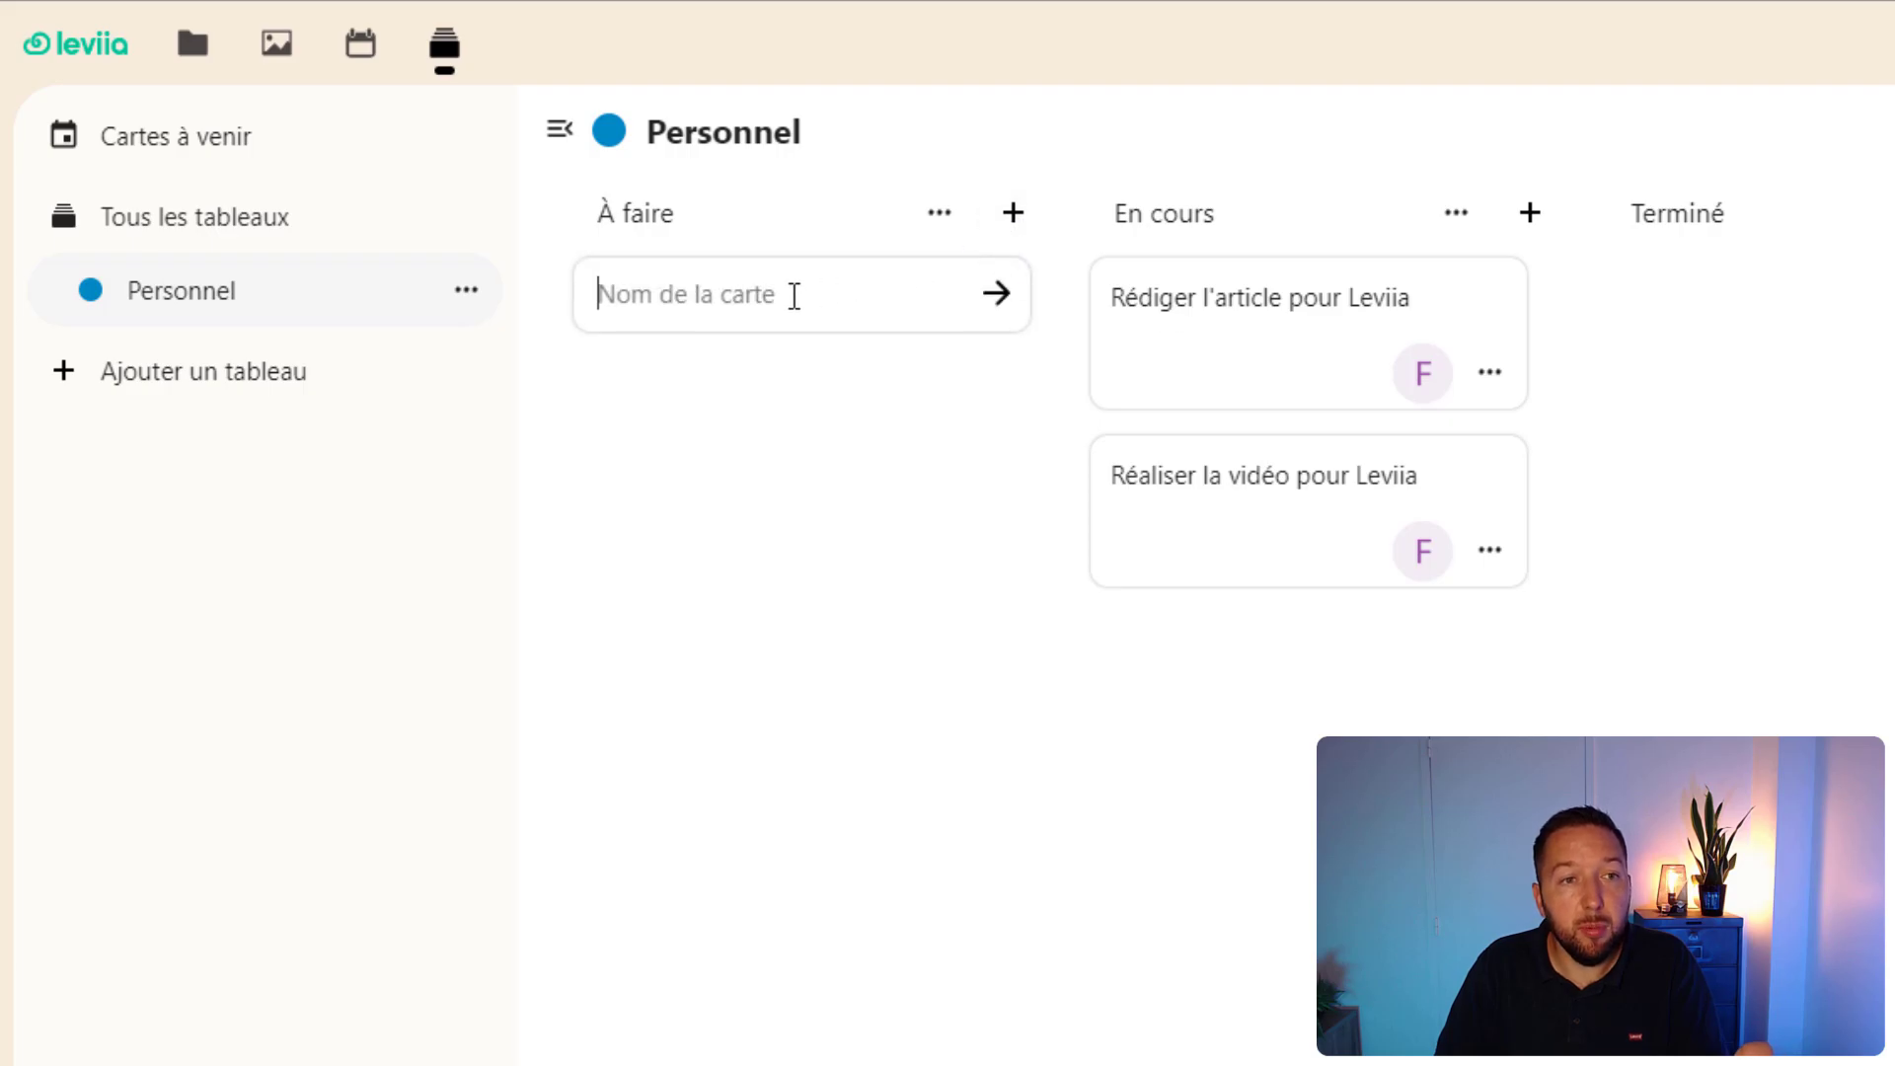
text(d)
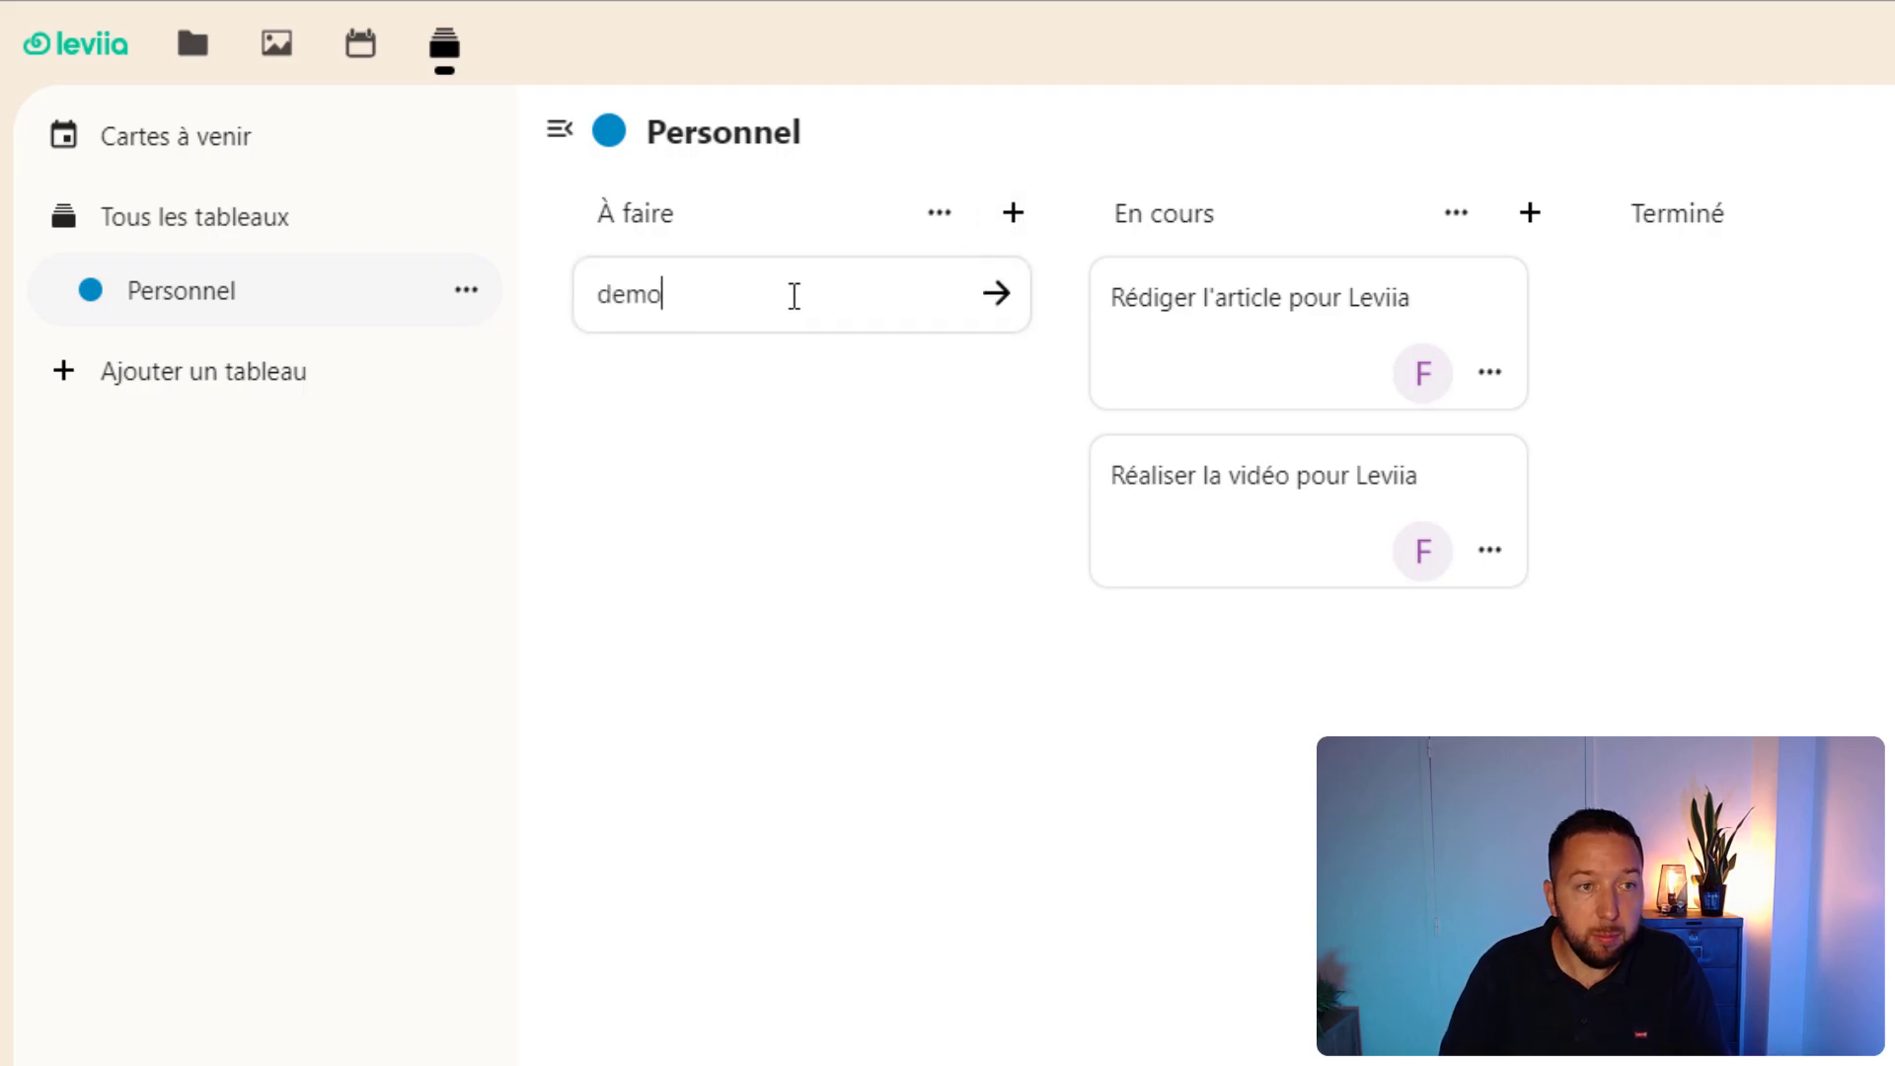
text(emo)
key(Return)
- Review the demo card's details, attachments and comments, and close the card
click(974, 487)
click(943, 736)
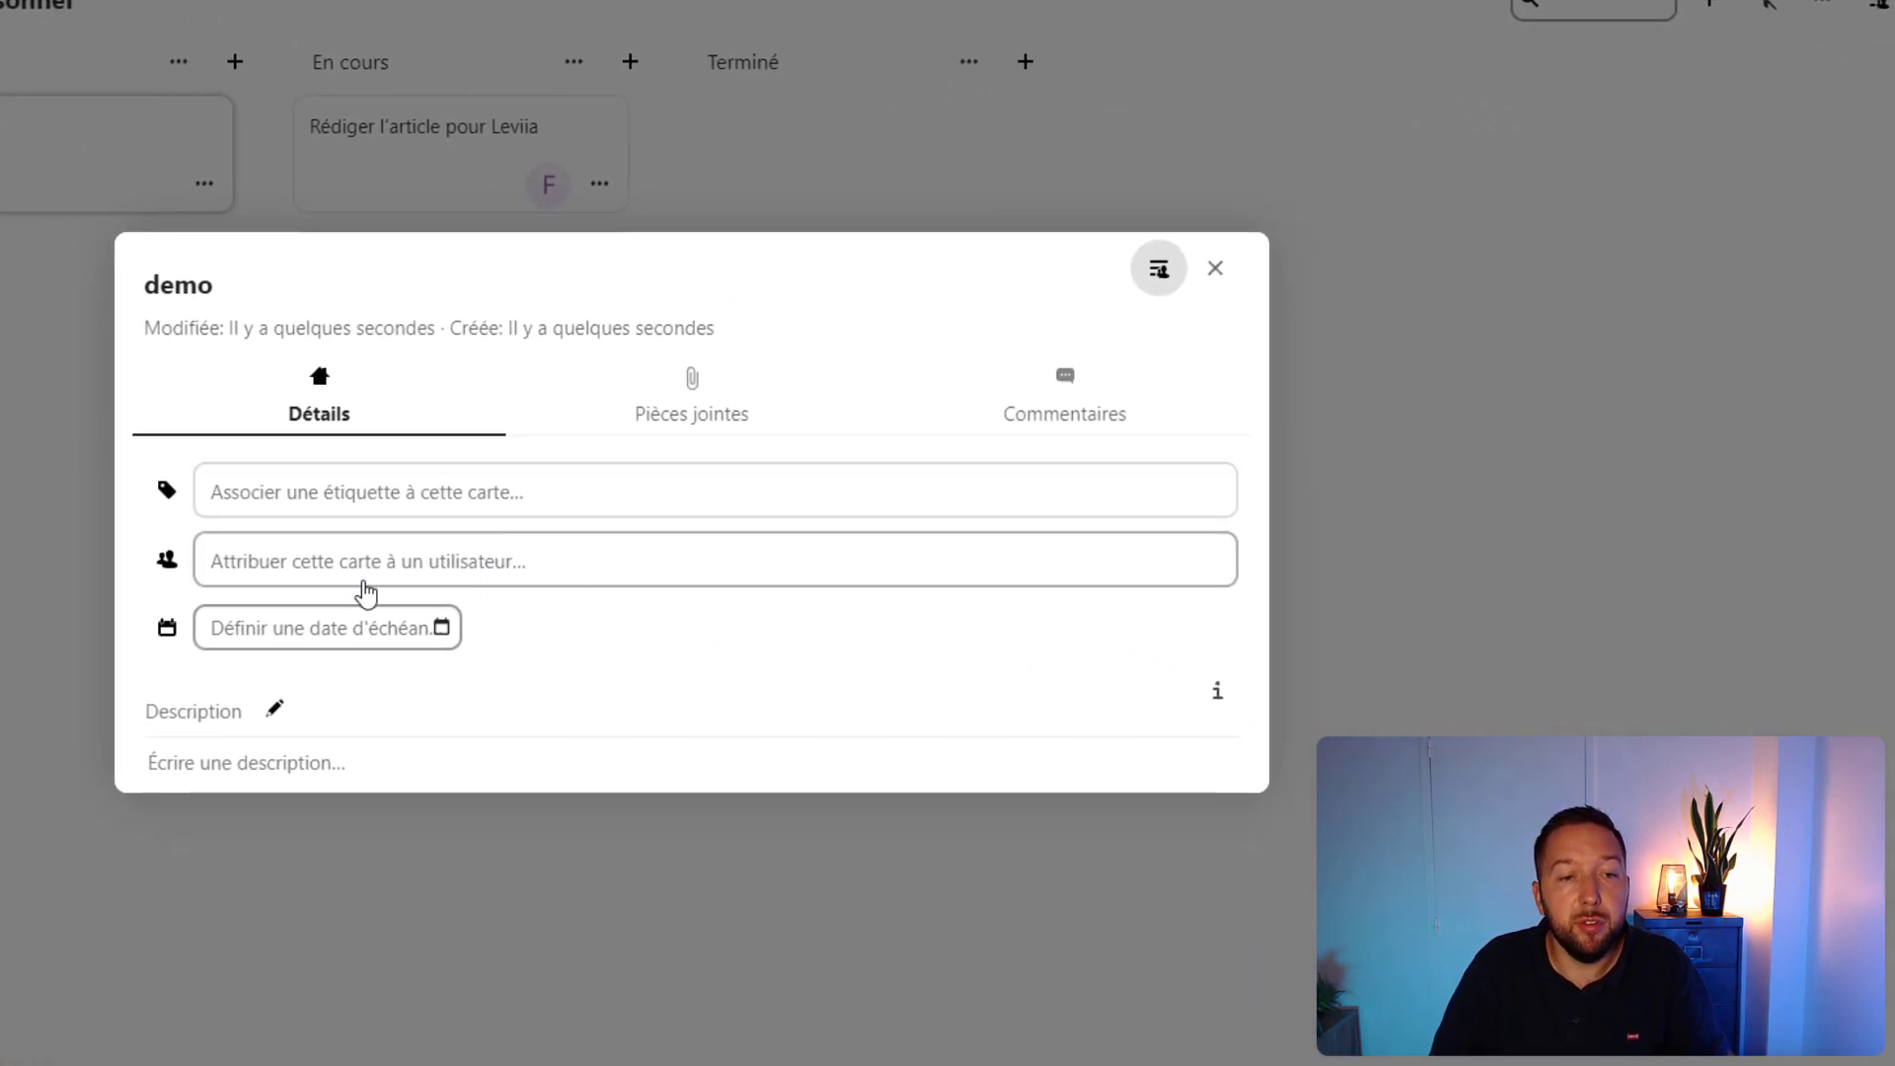
click(709, 412)
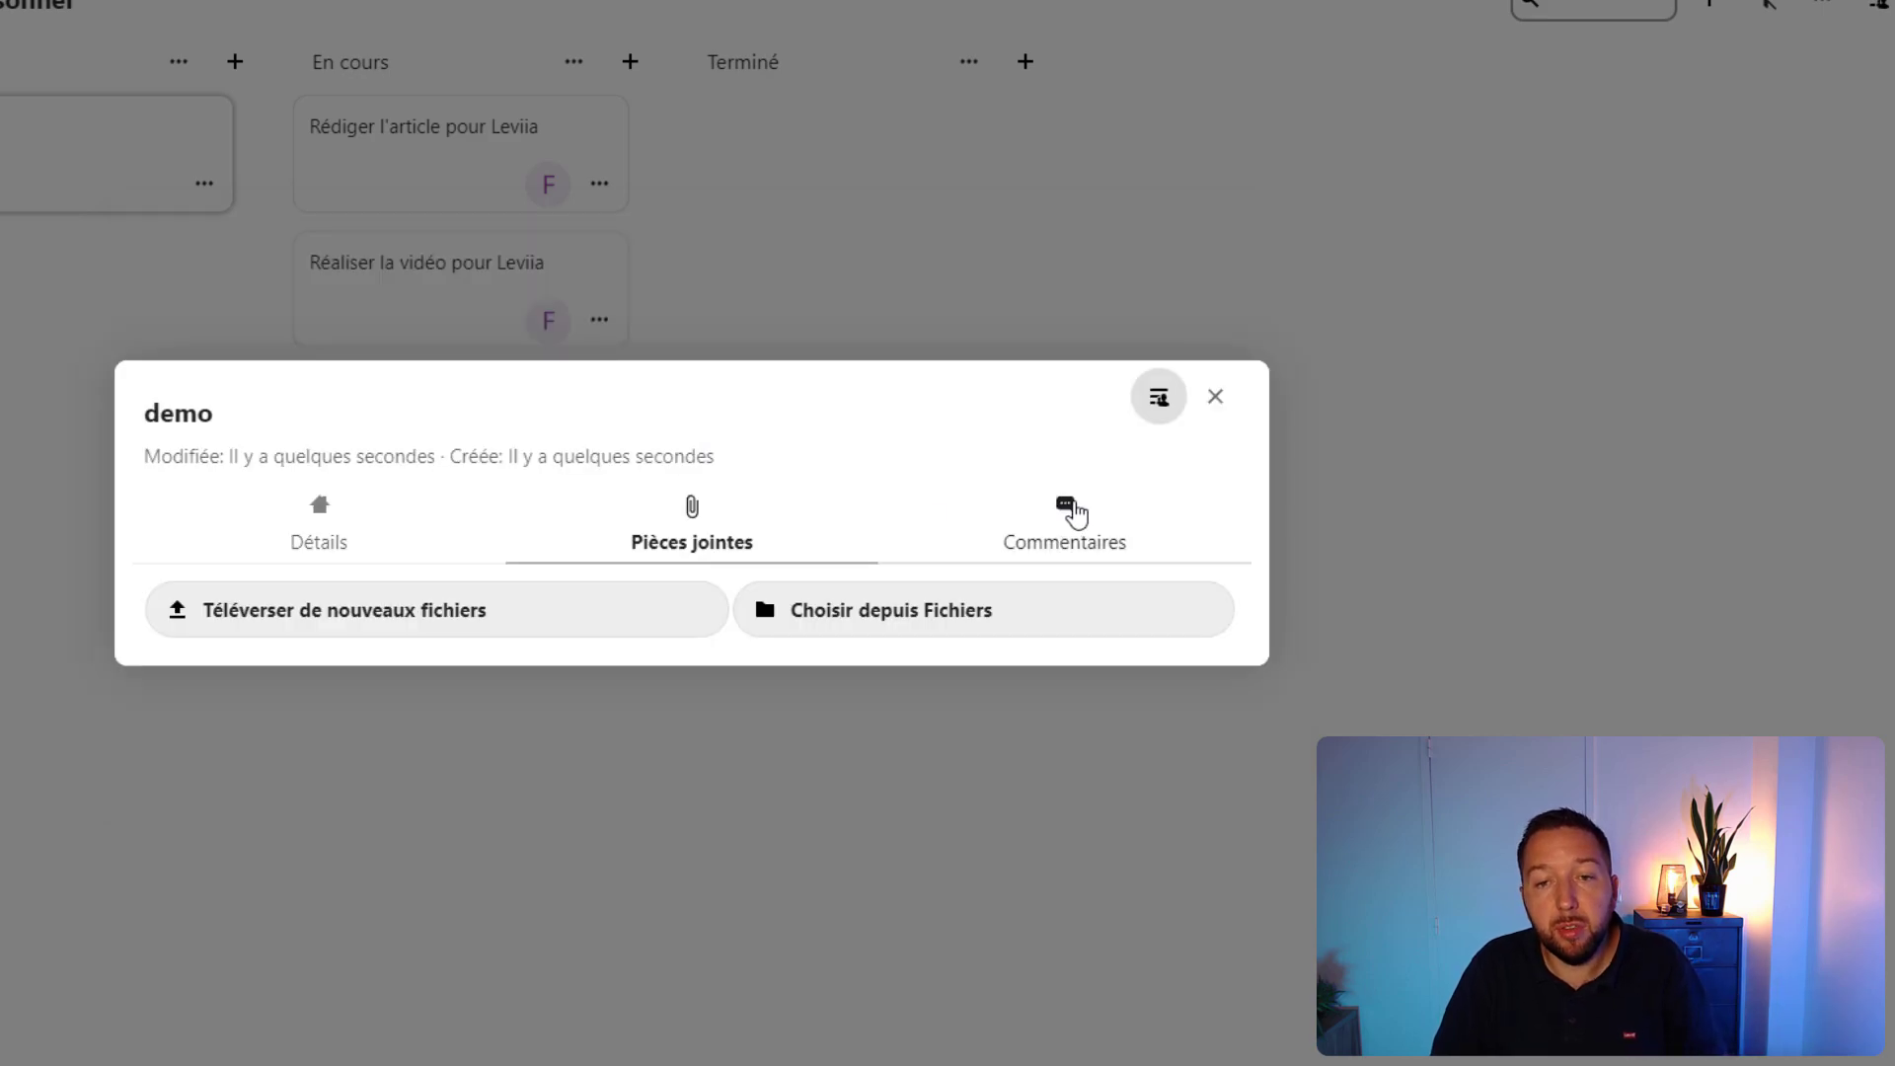
click(1075, 516)
click(709, 387)
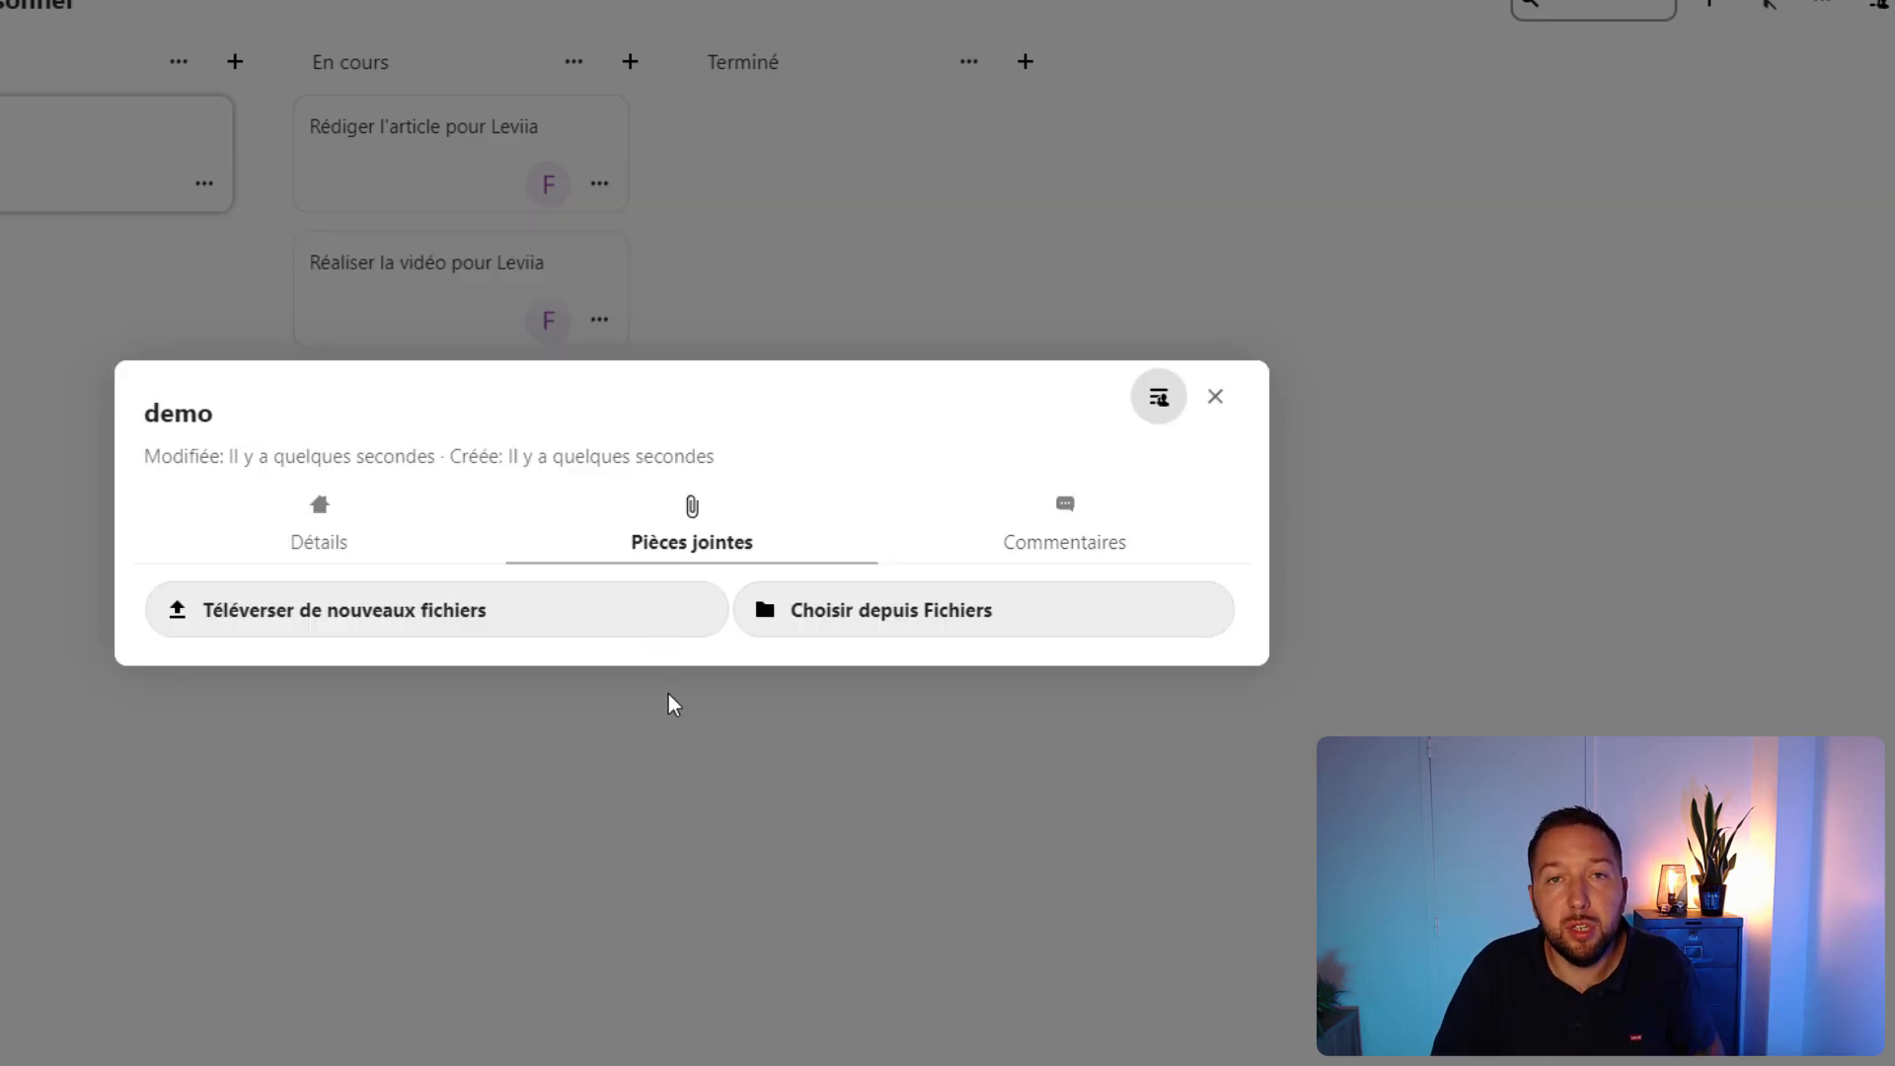
click(718, 798)
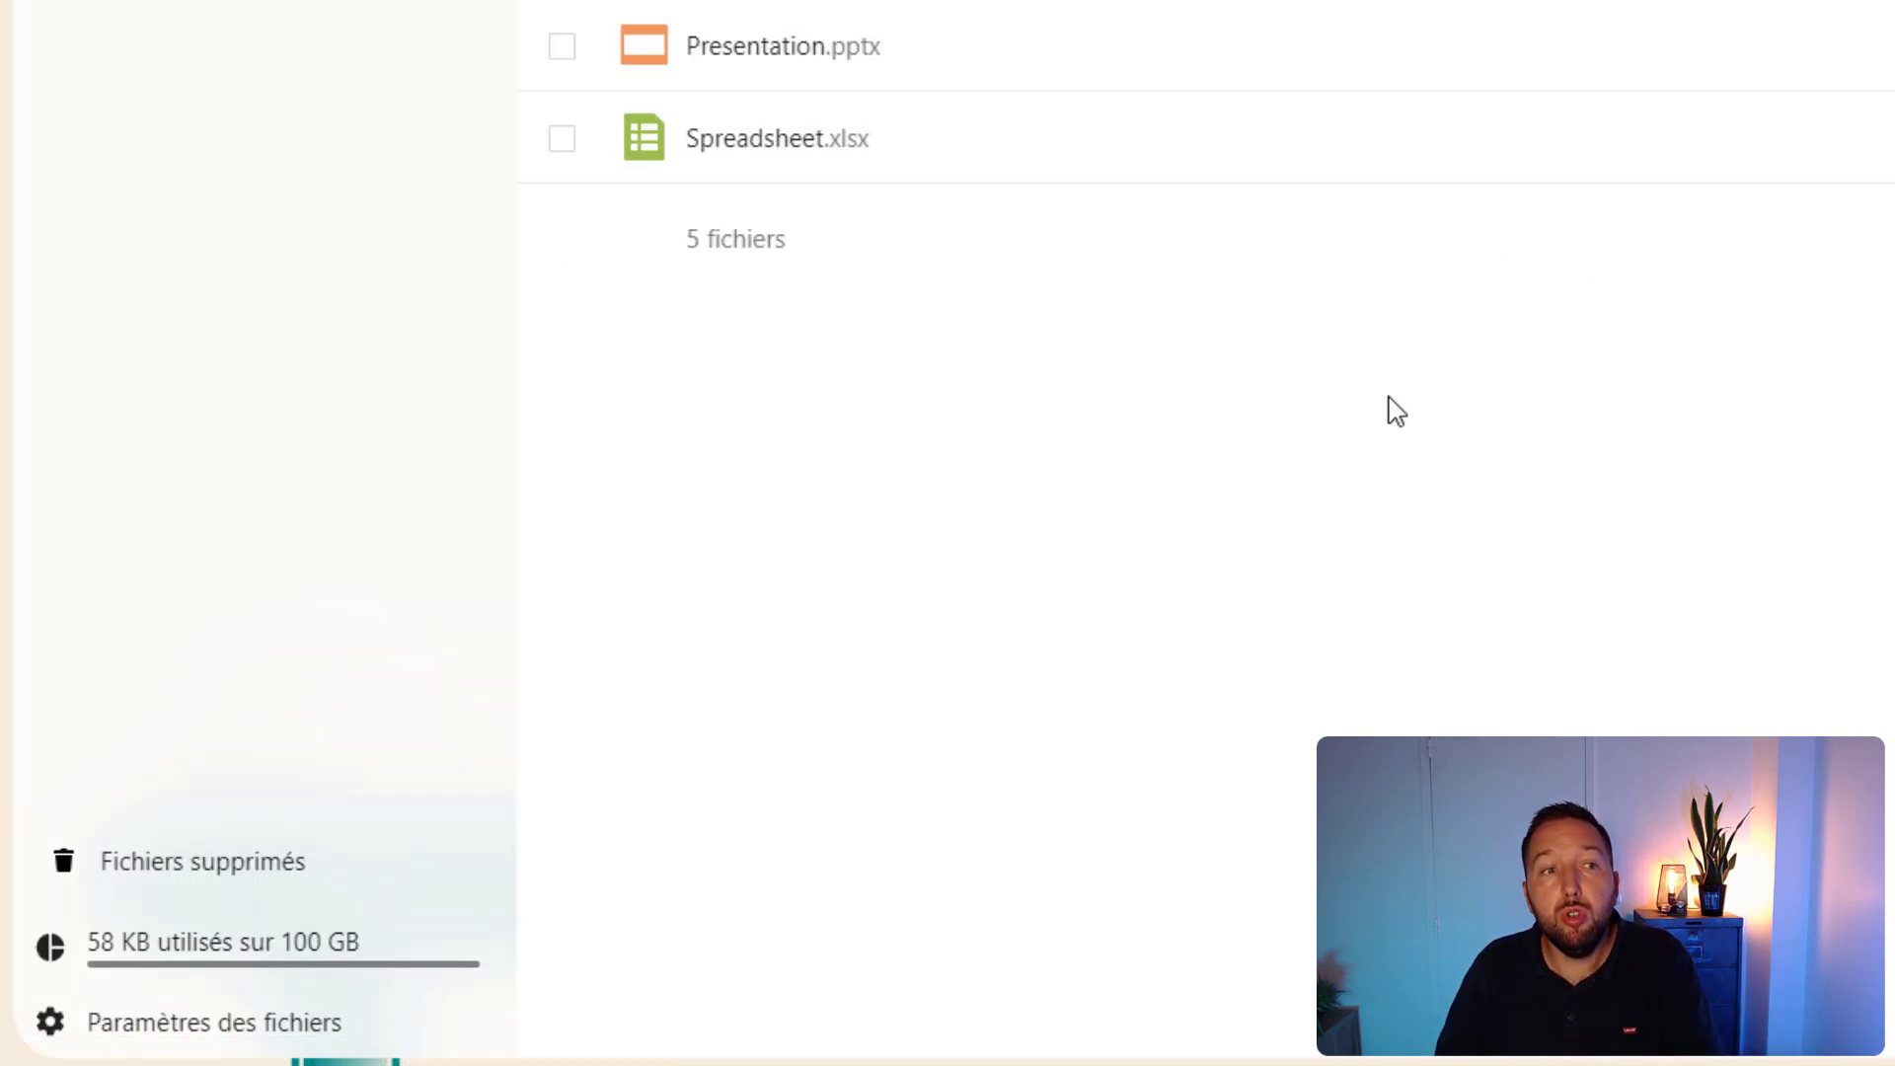
- Open the list of deleted files in the drive
click(182, 881)
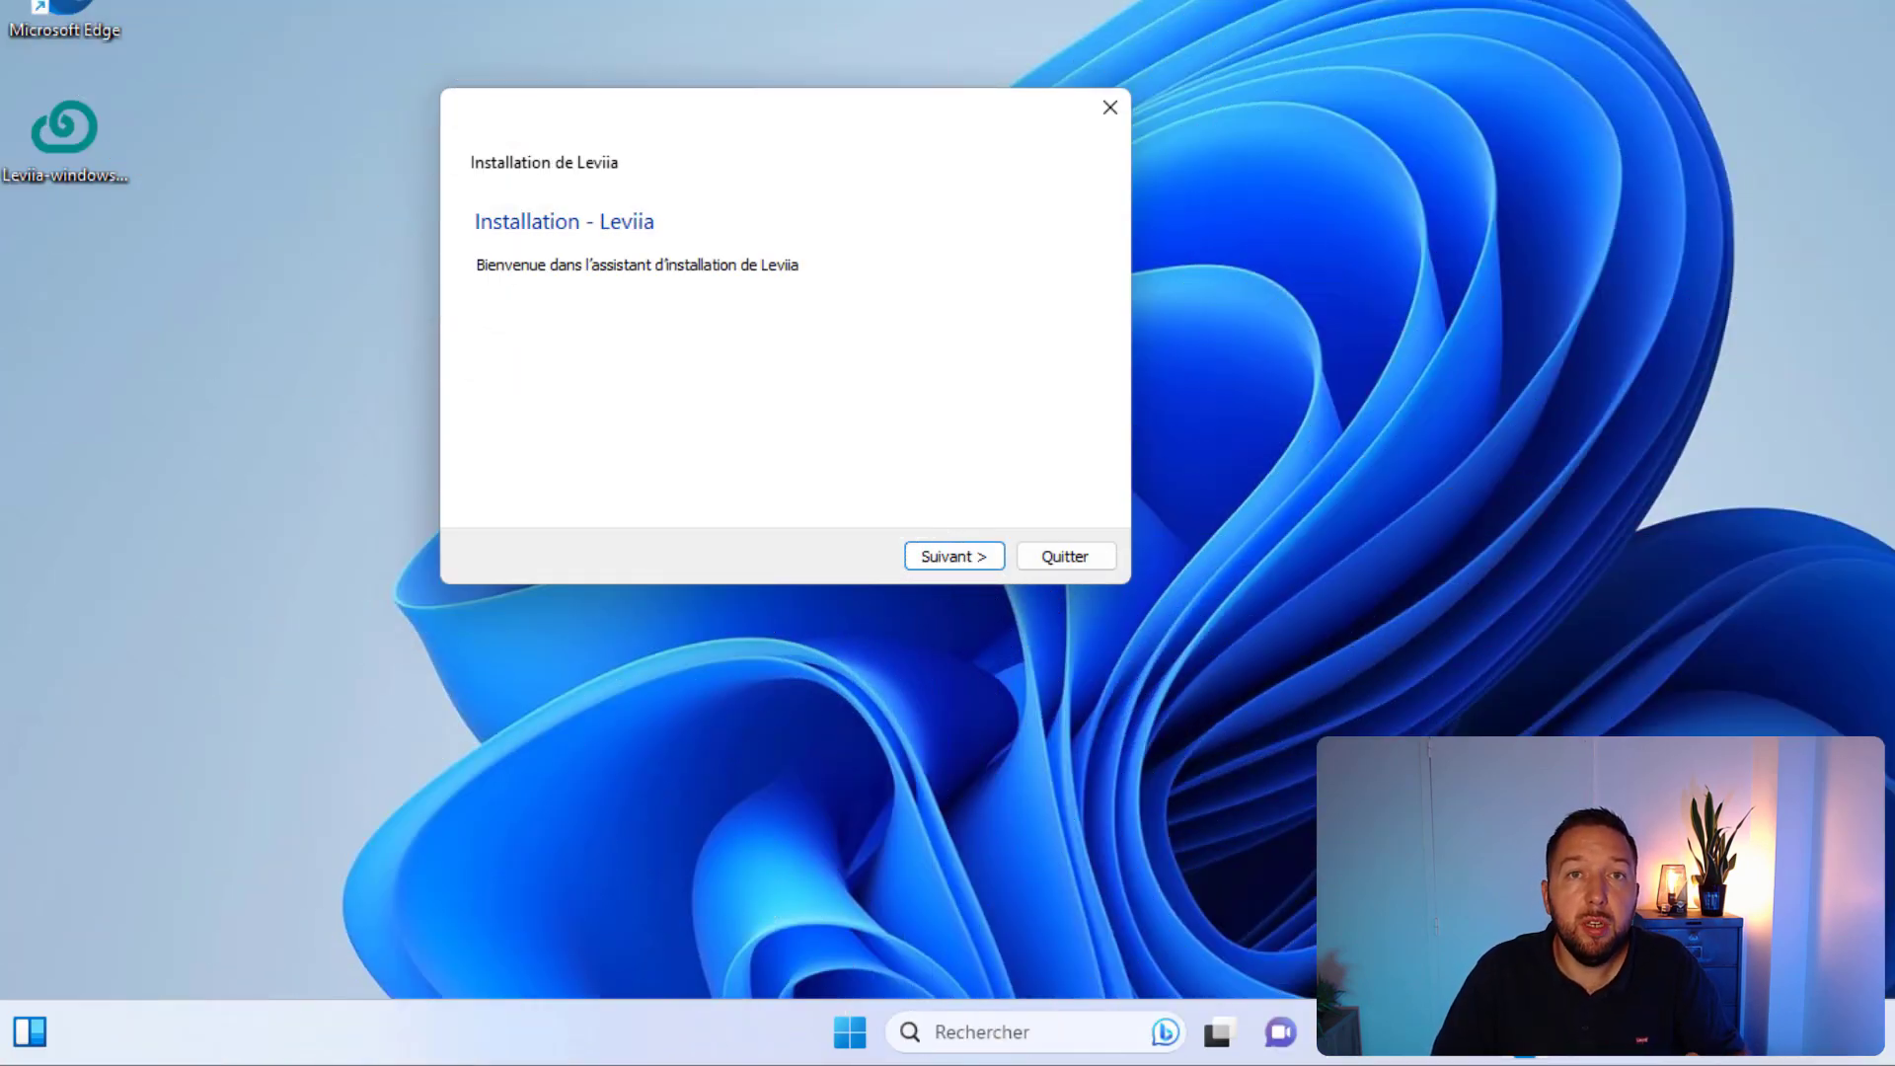
- Install the Leviia desktop client in C:/Program Files/Leviia and have the application start when setup finishes
key(Num_Lock)
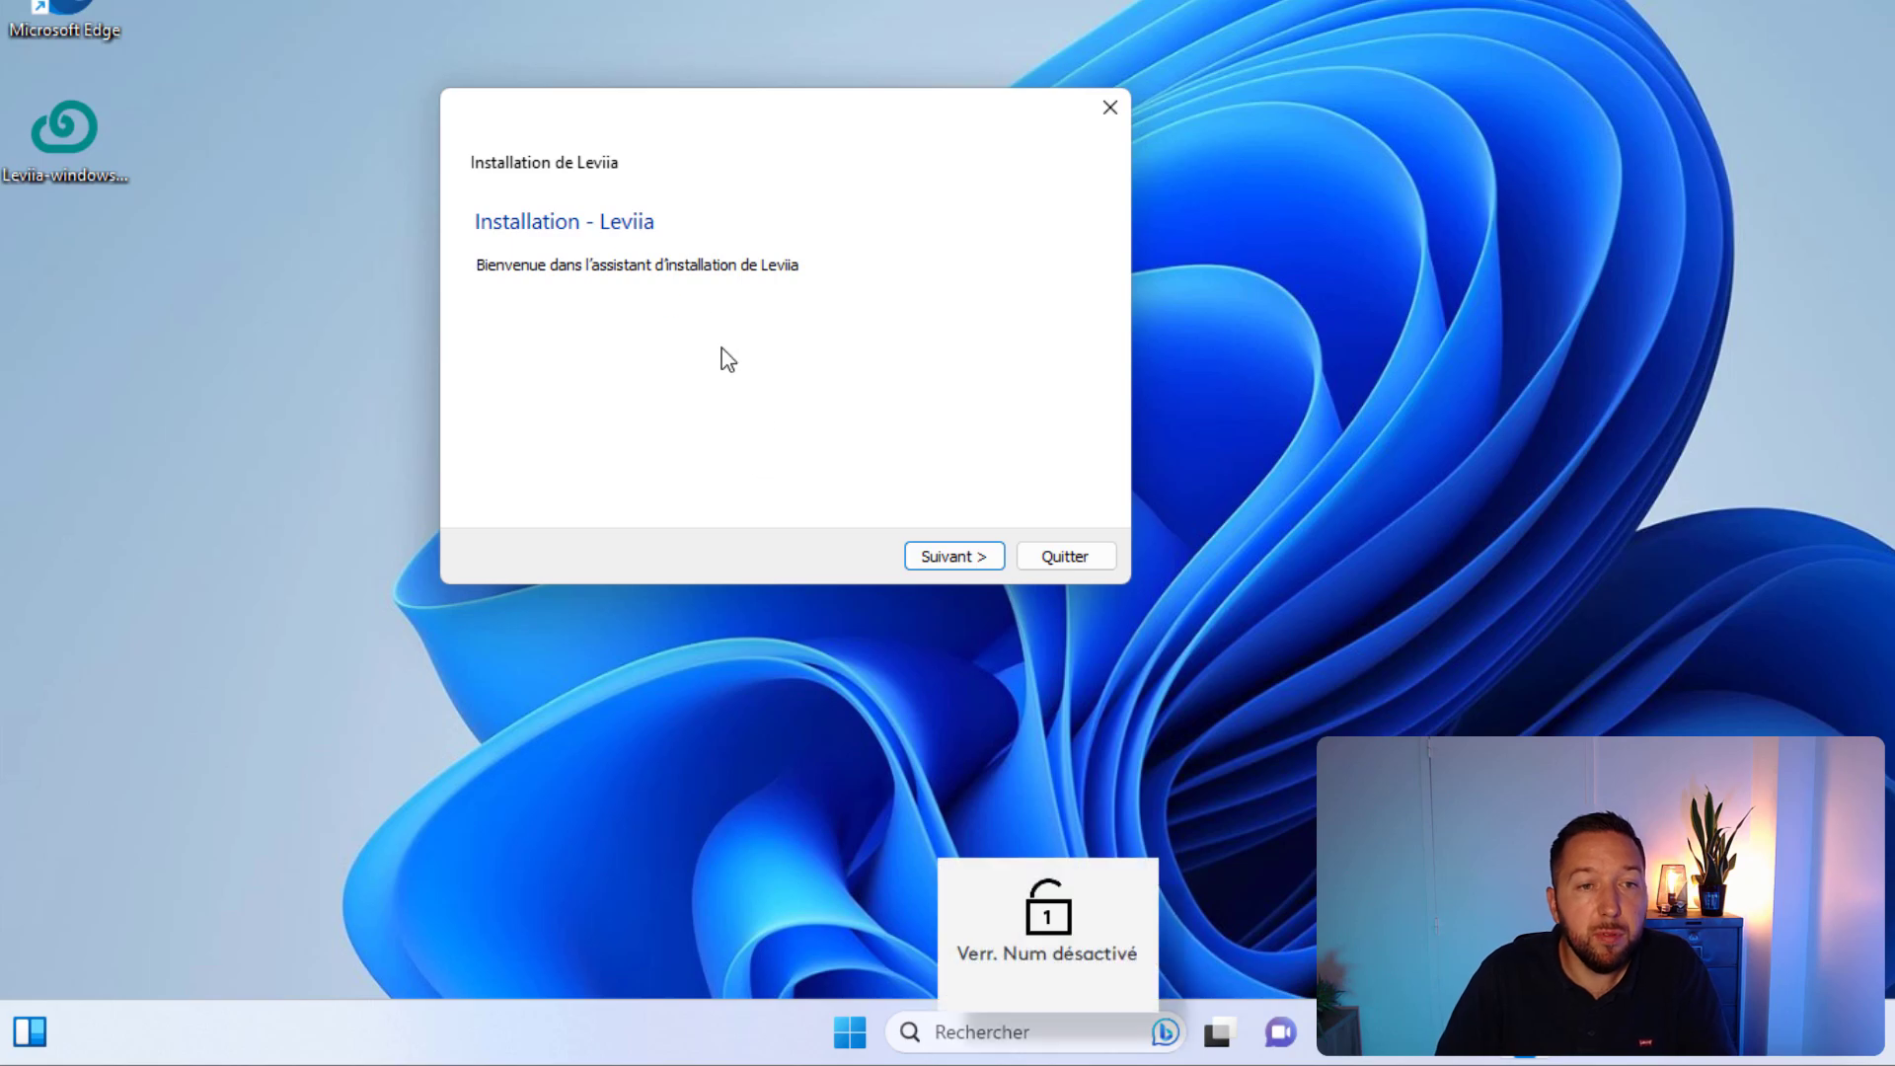
click(950, 558)
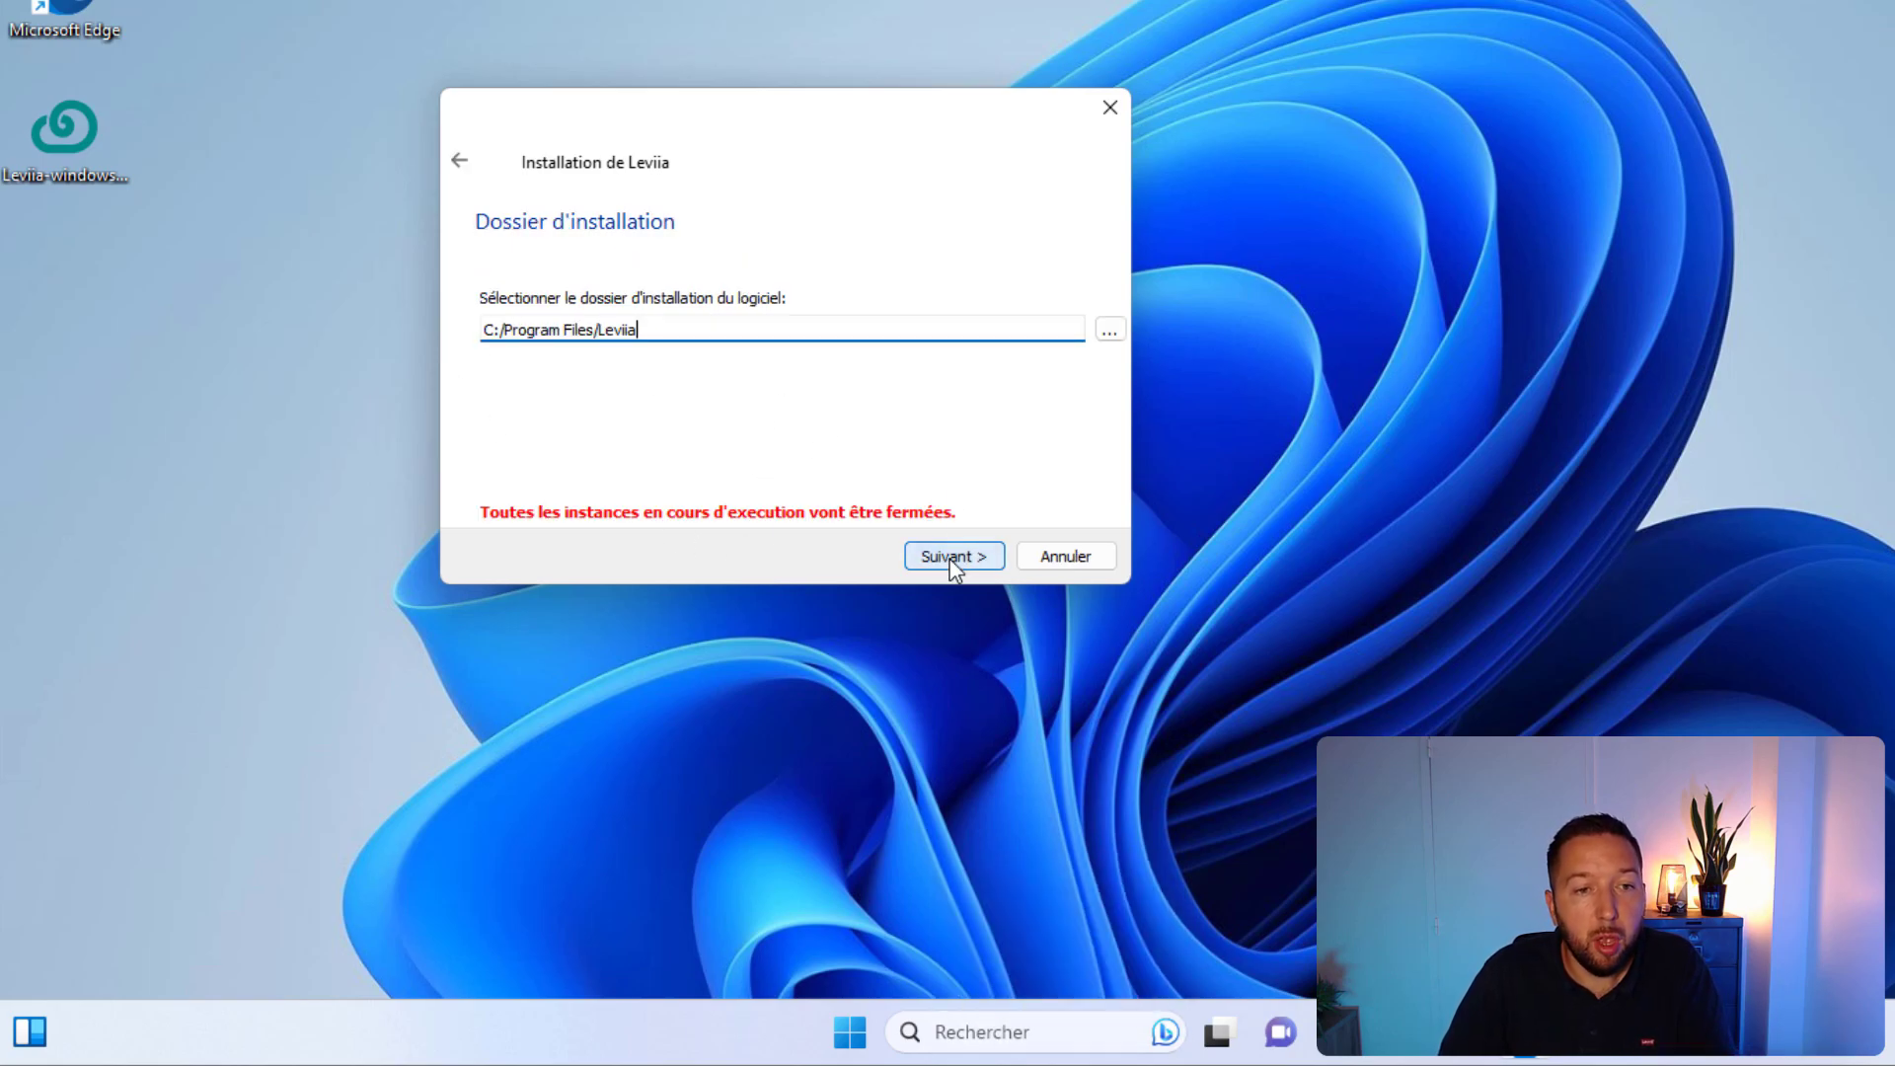
click(971, 556)
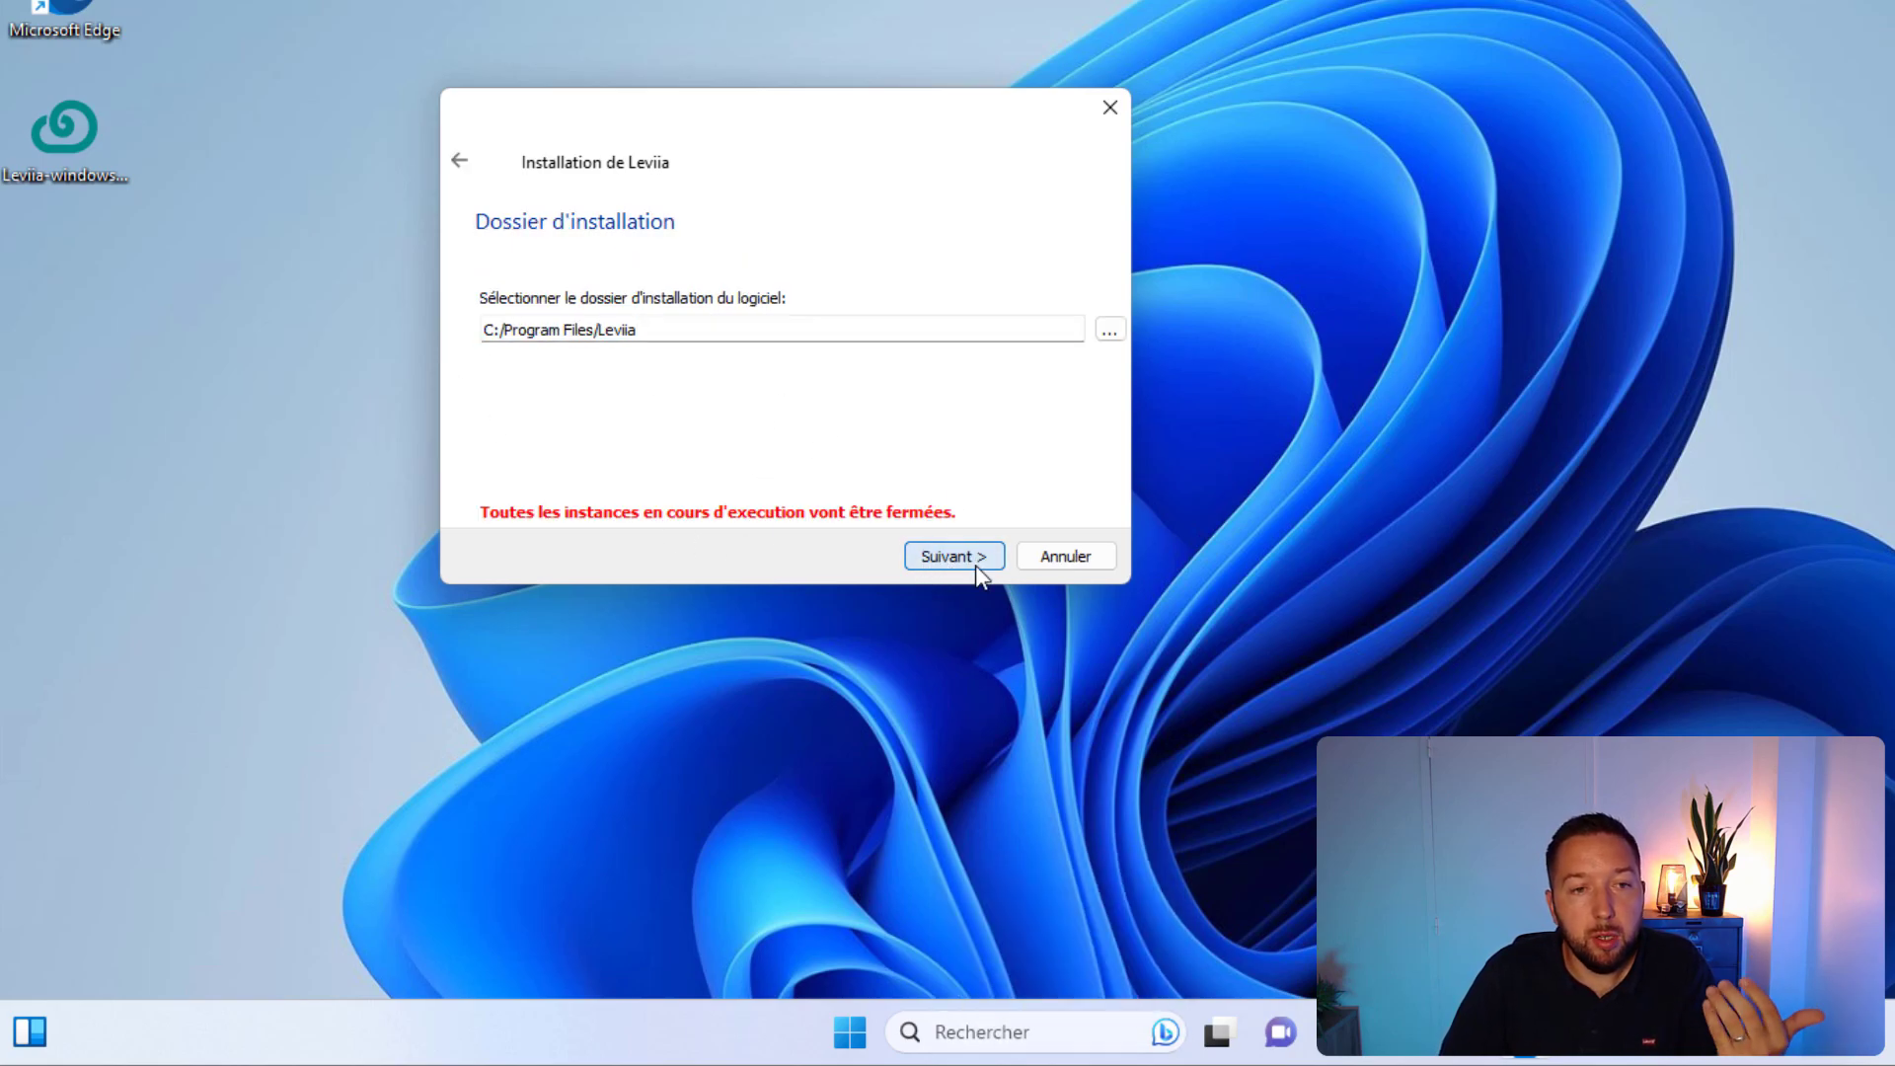
click(975, 565)
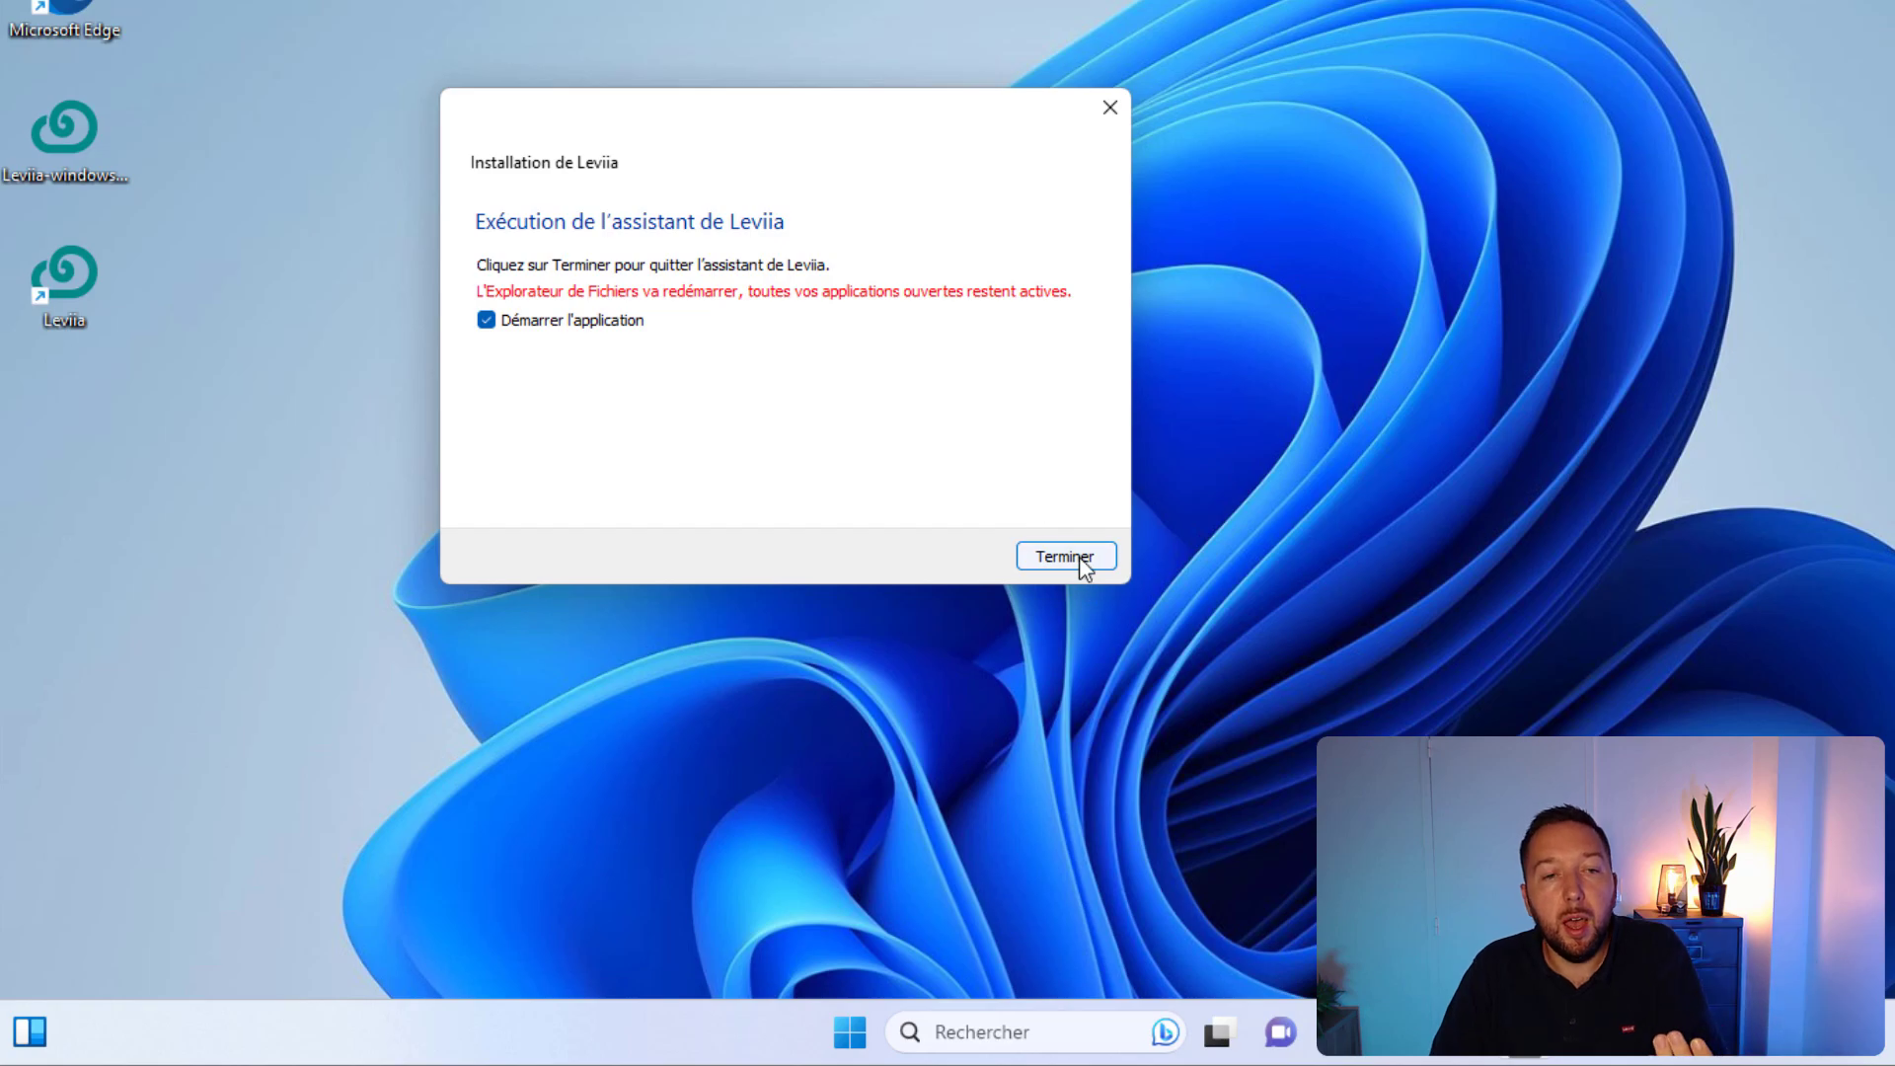
click(1080, 556)
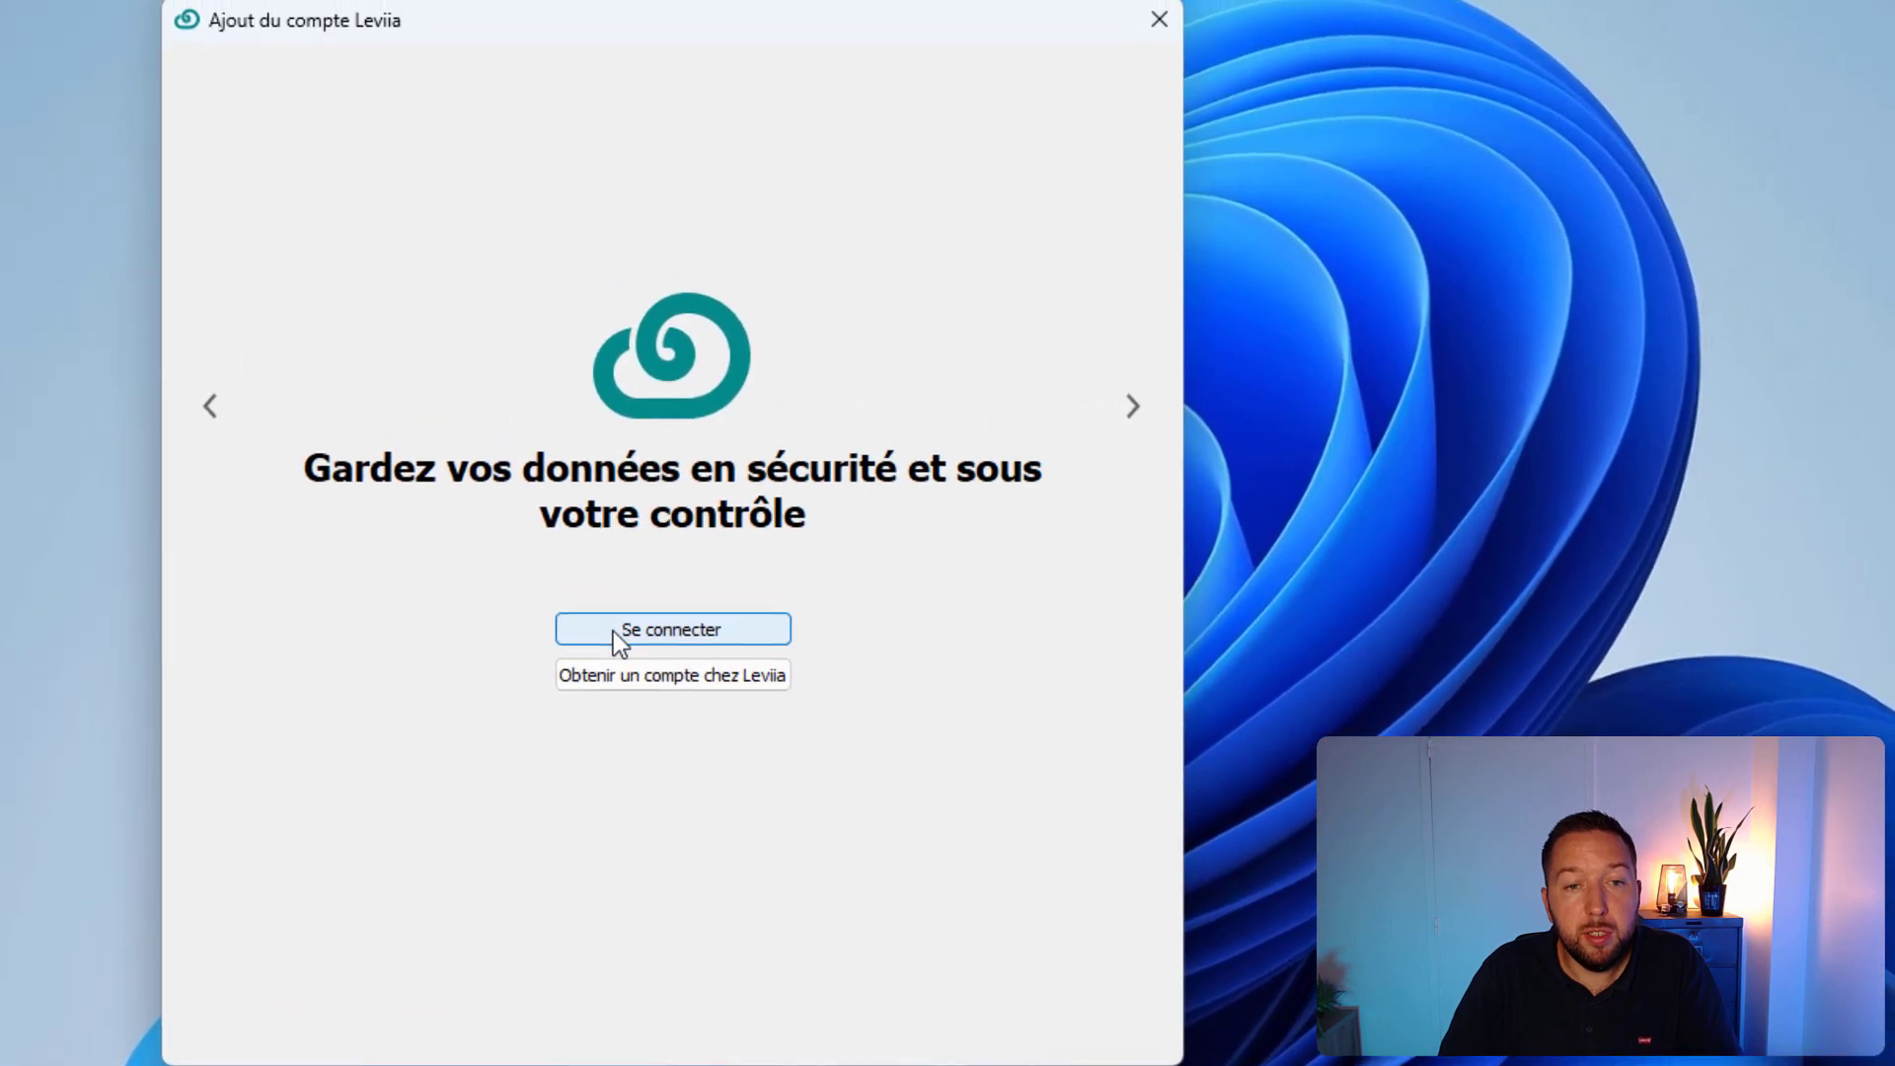
click(817, 488)
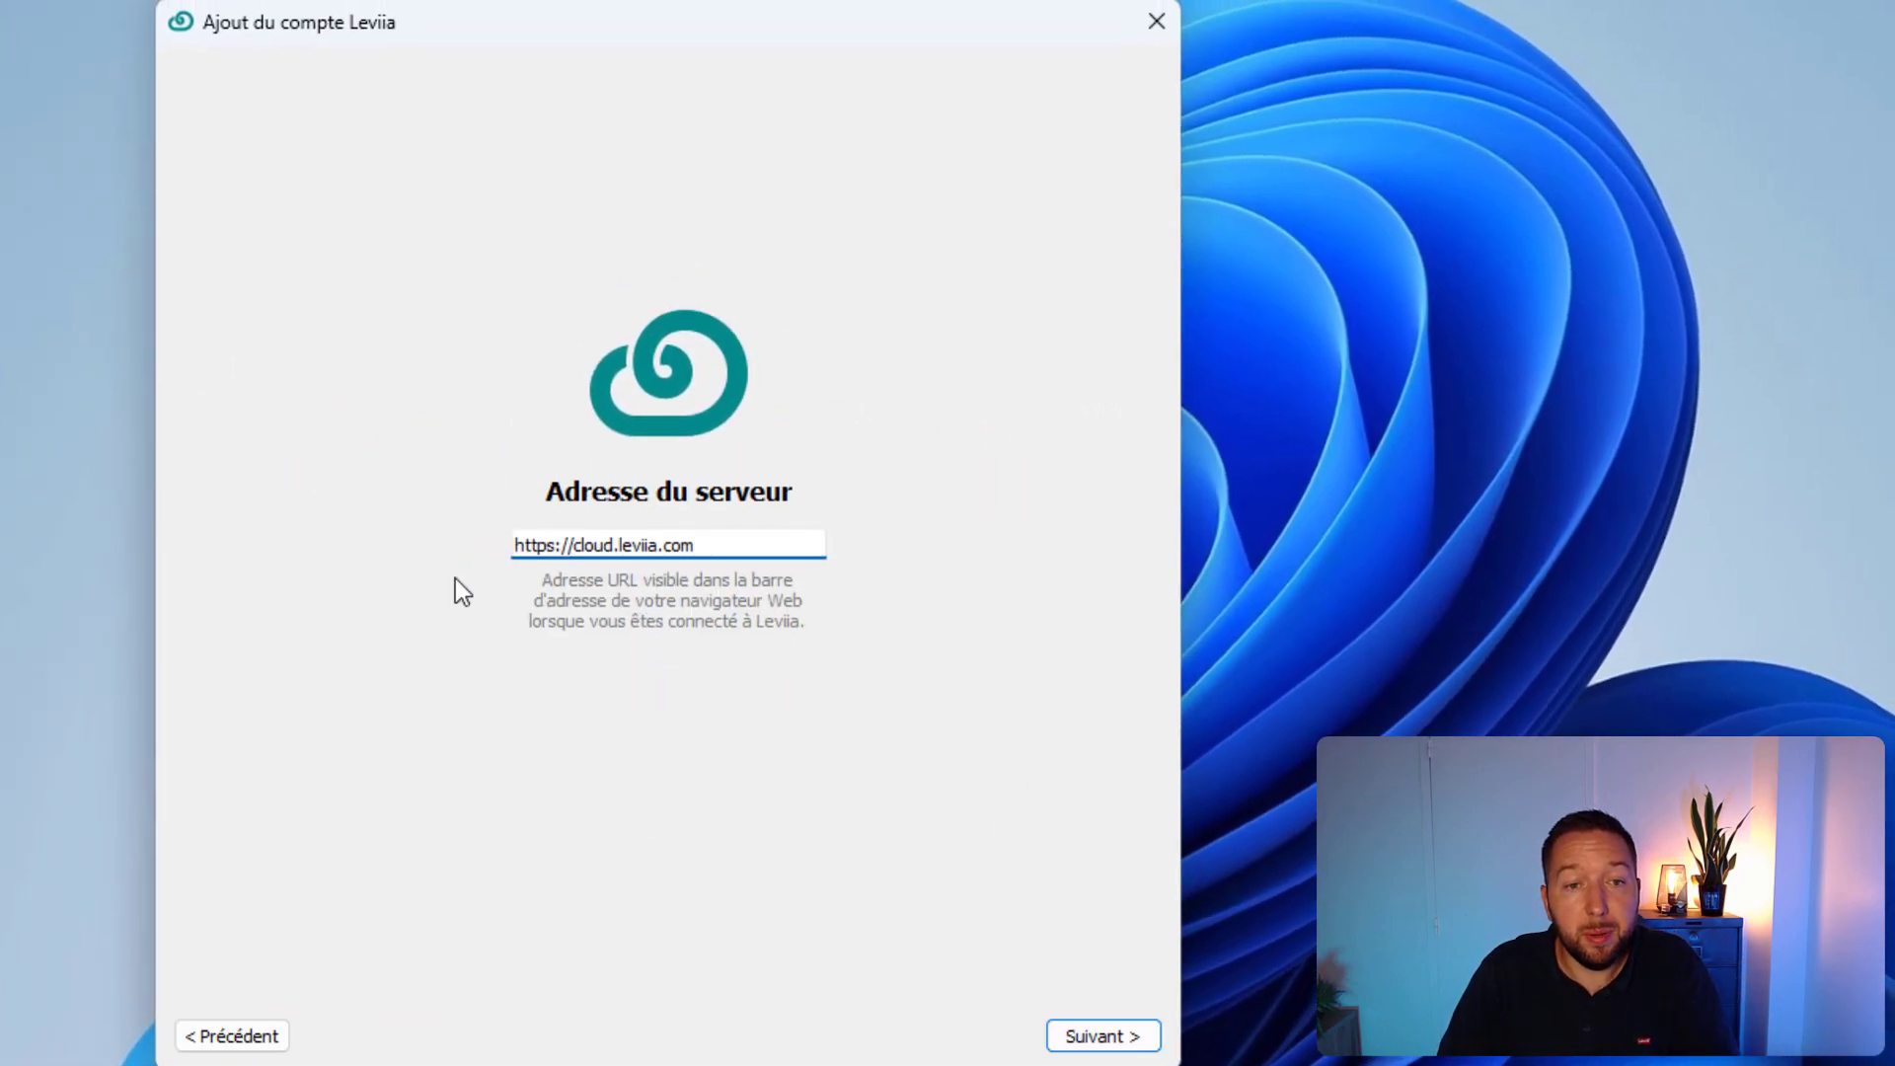
click(1084, 1039)
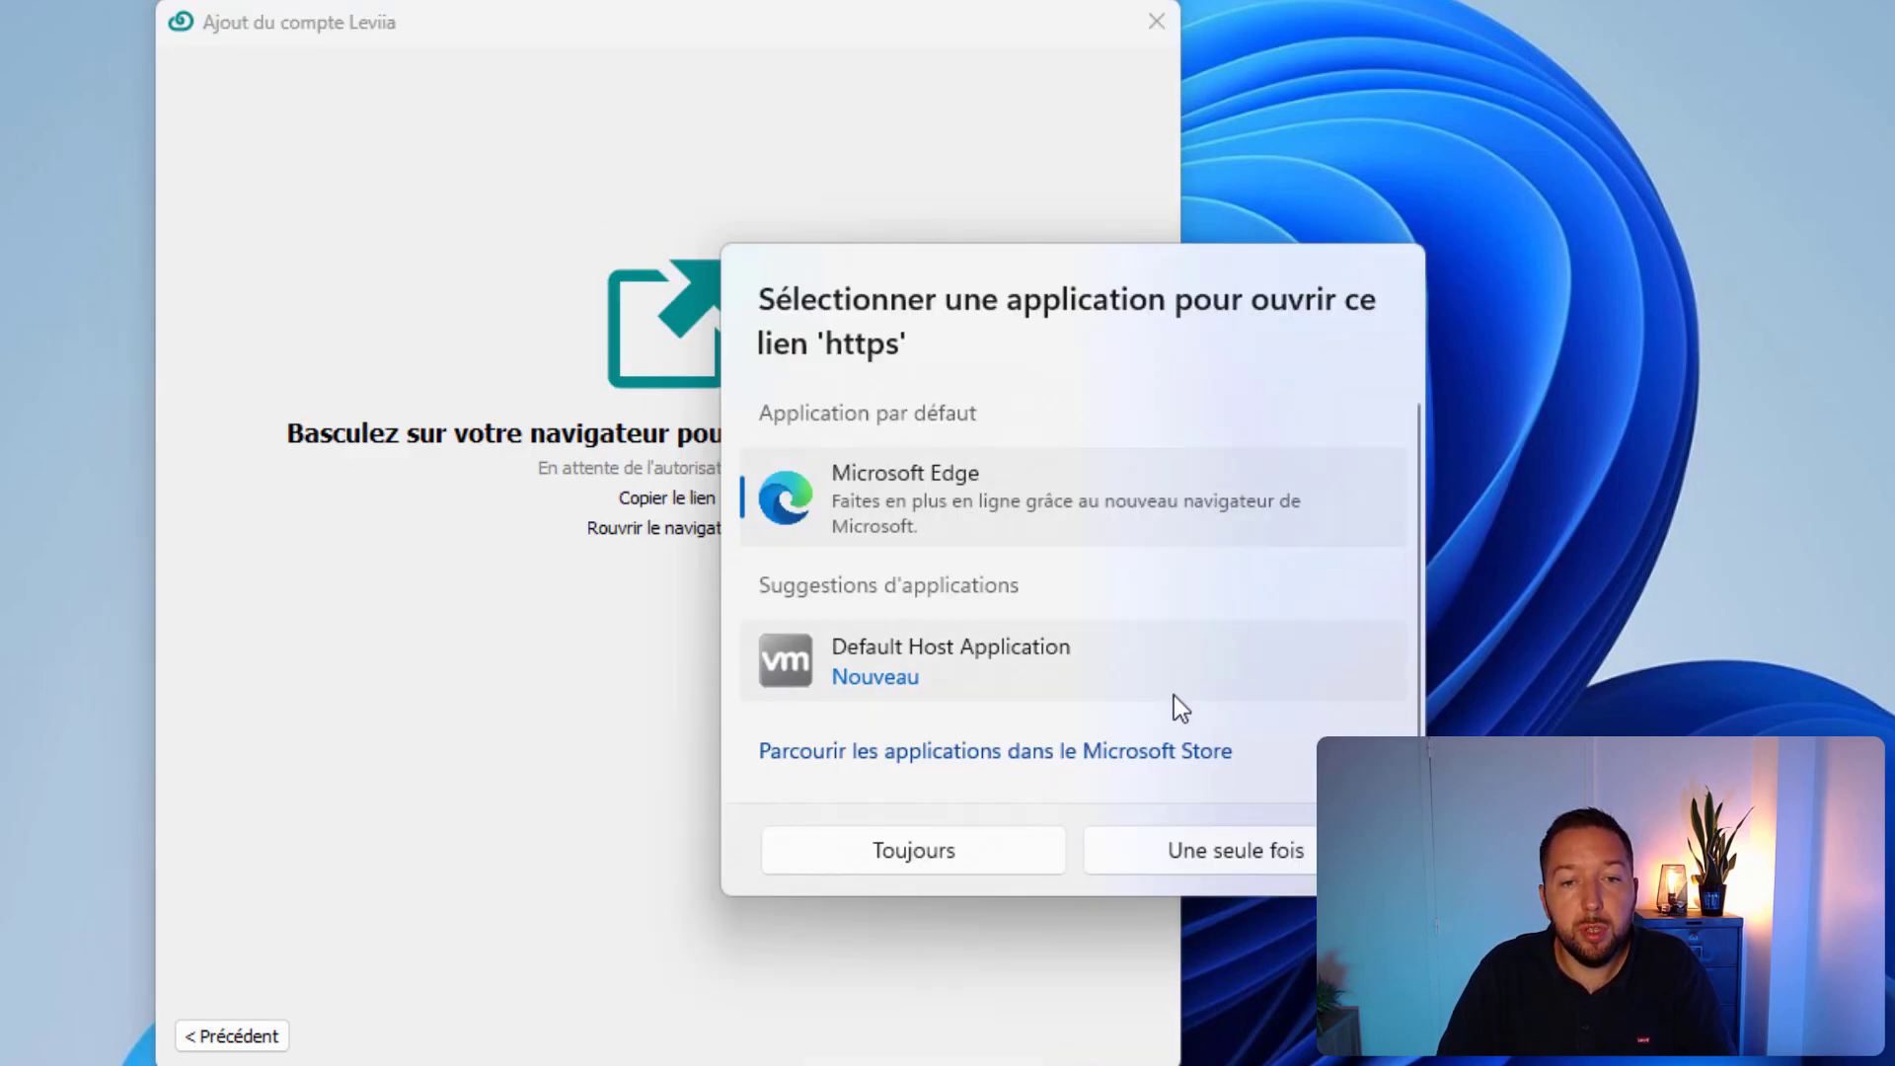
click(992, 851)
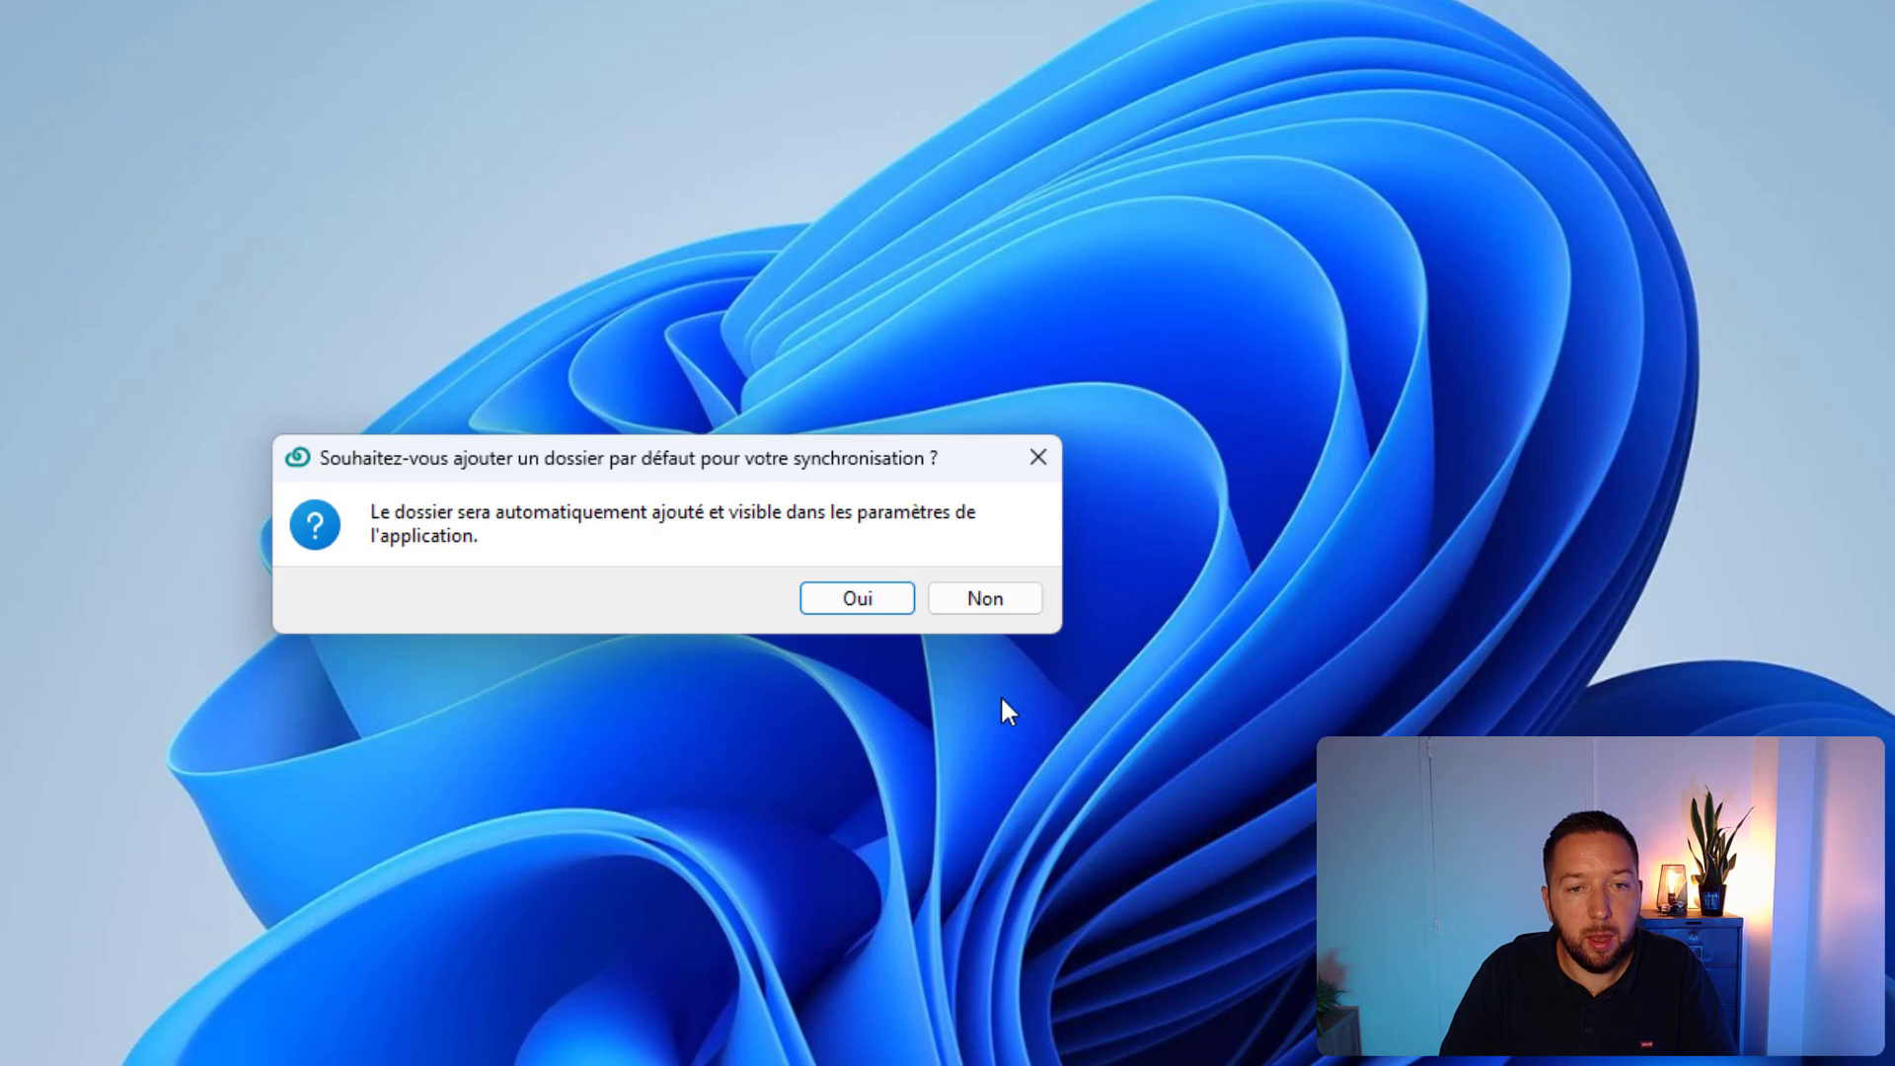
click(985, 599)
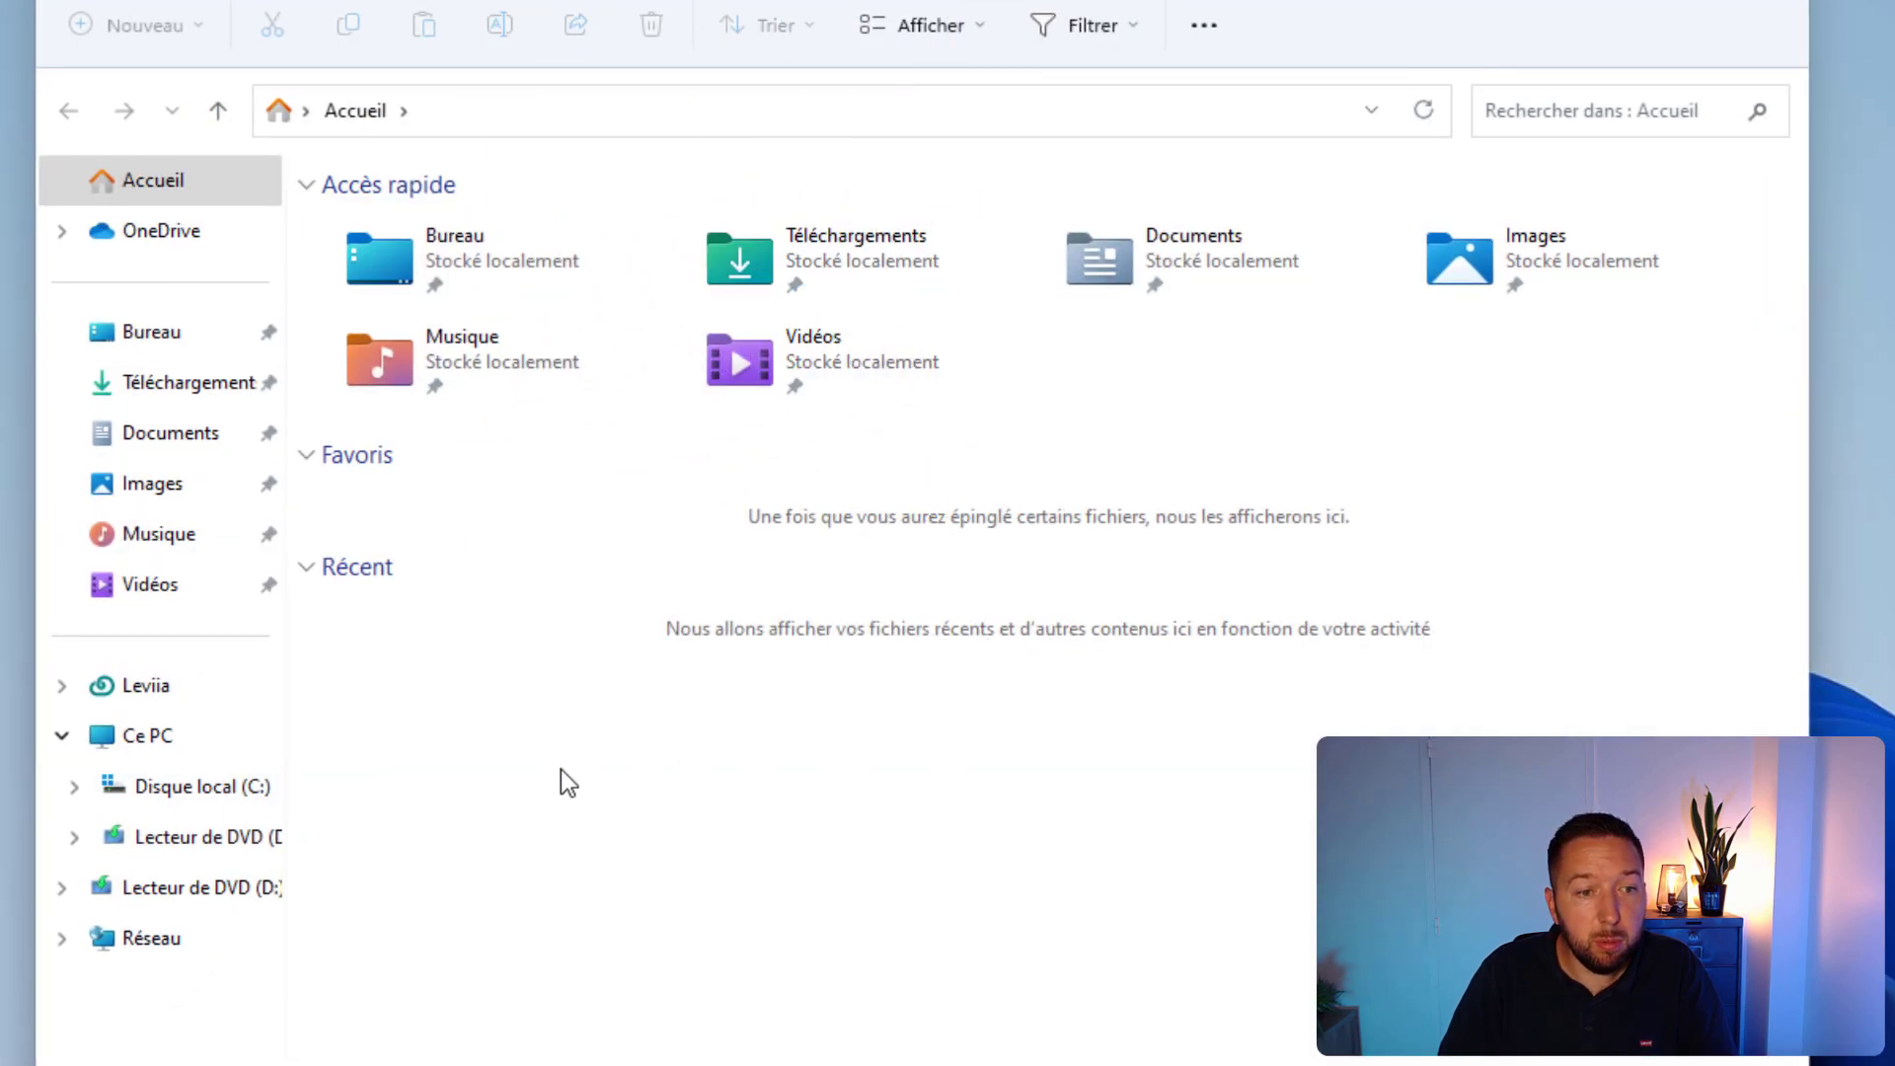
- Open the Leviia location in File Explorer and check the files' sync status and the availability of IT-Connect
click(150, 688)
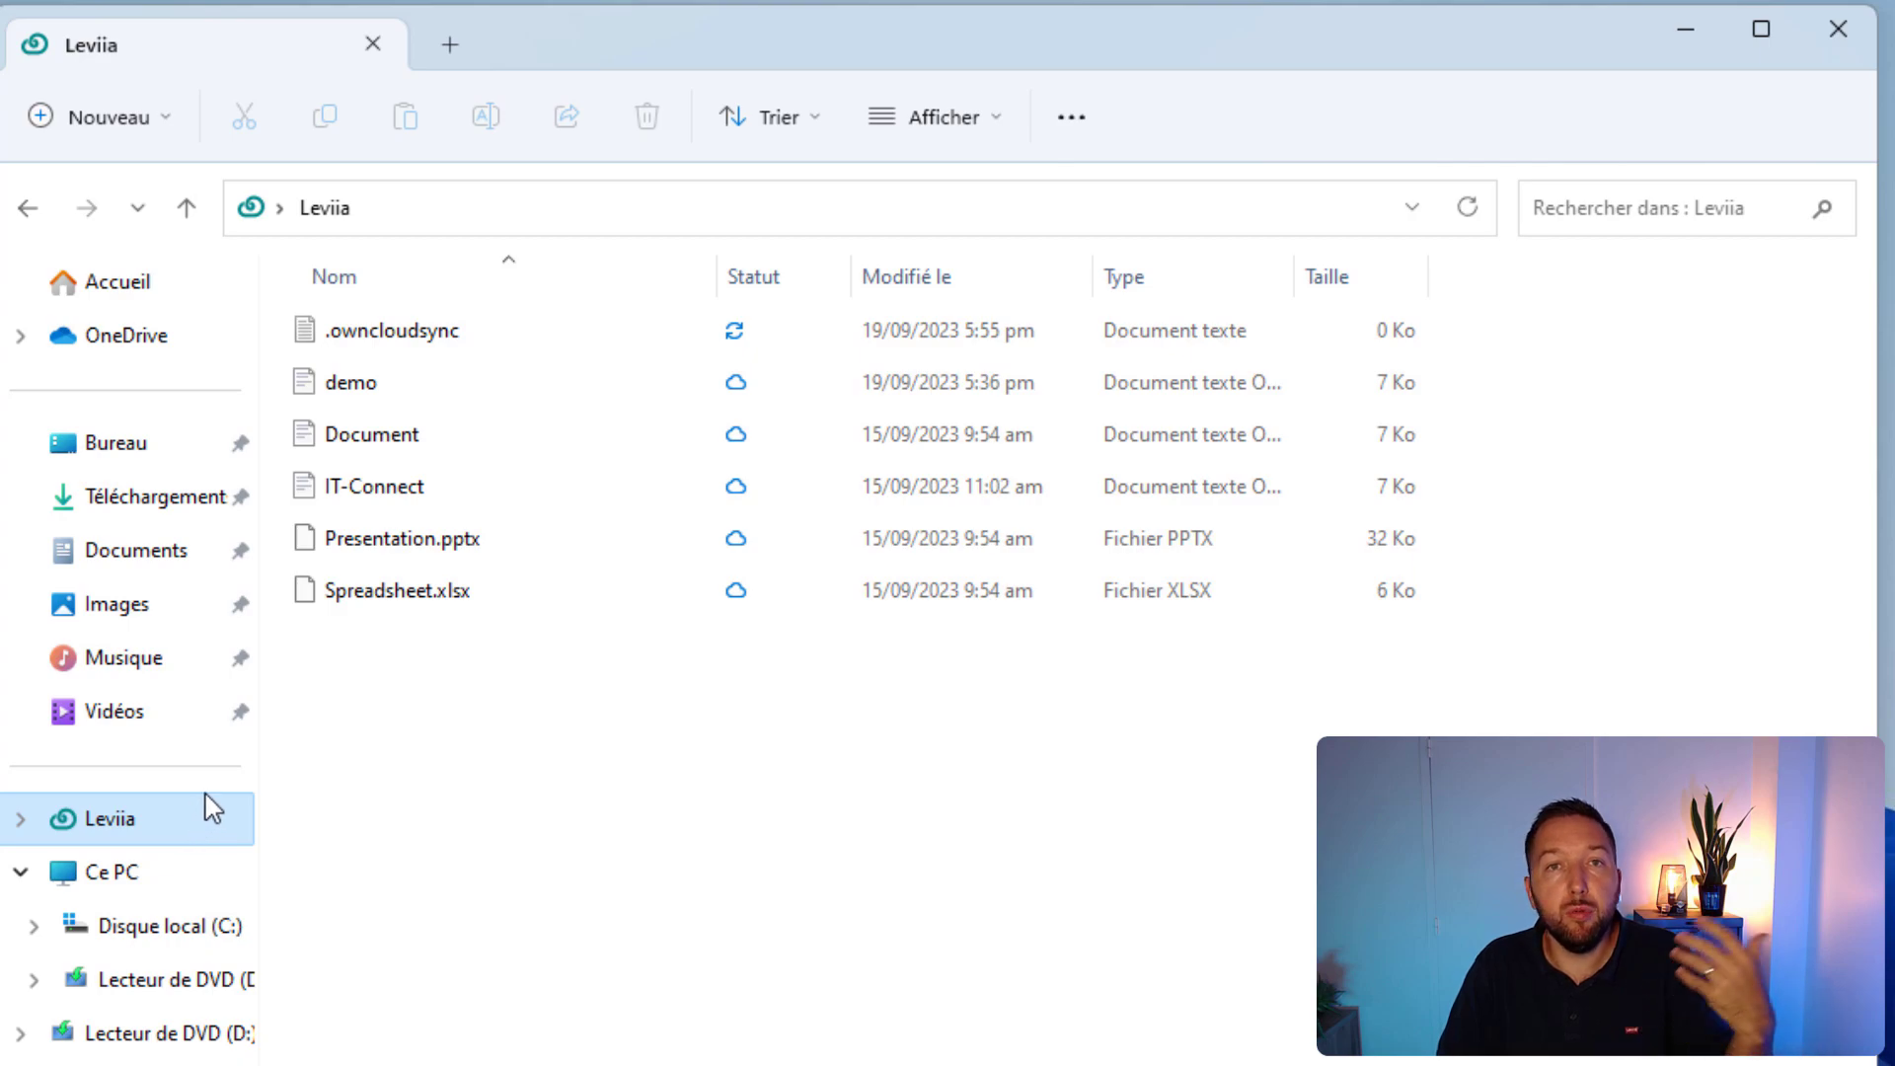
click(543, 834)
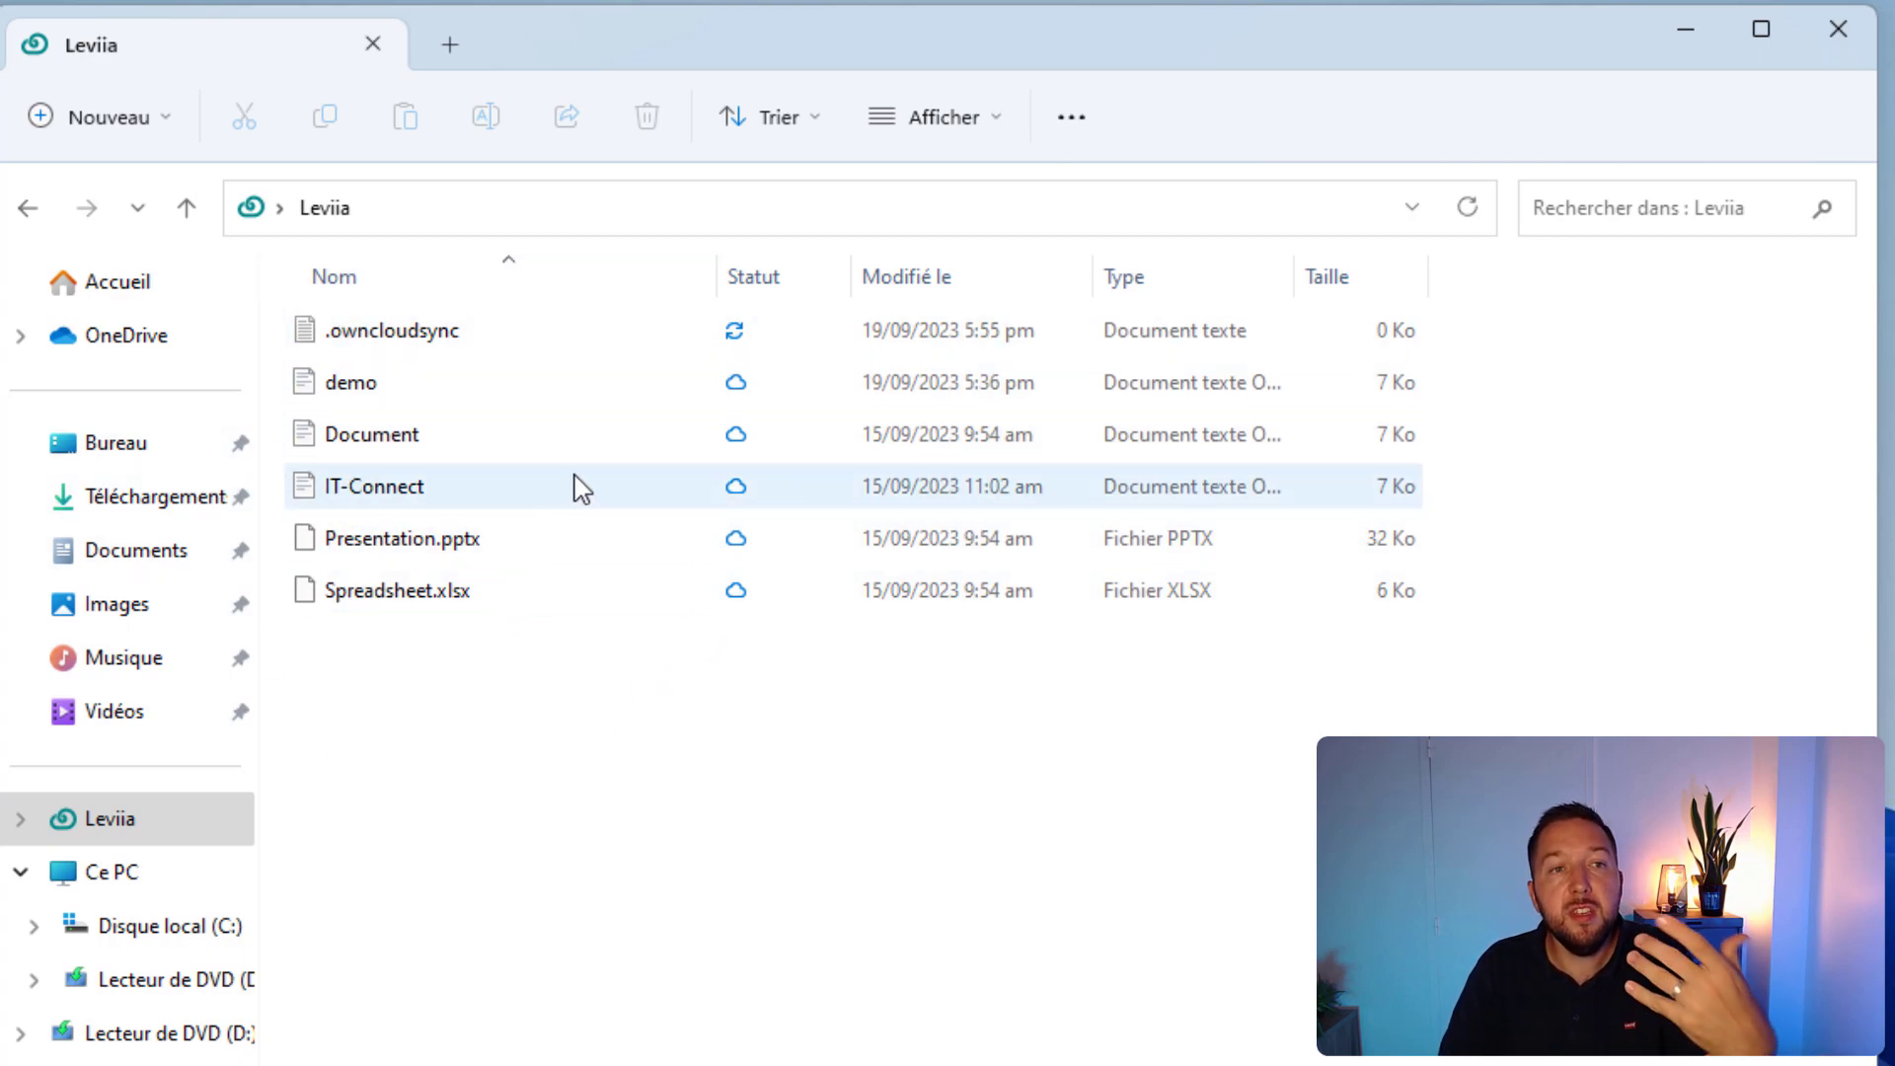
mouse_move(587, 486)
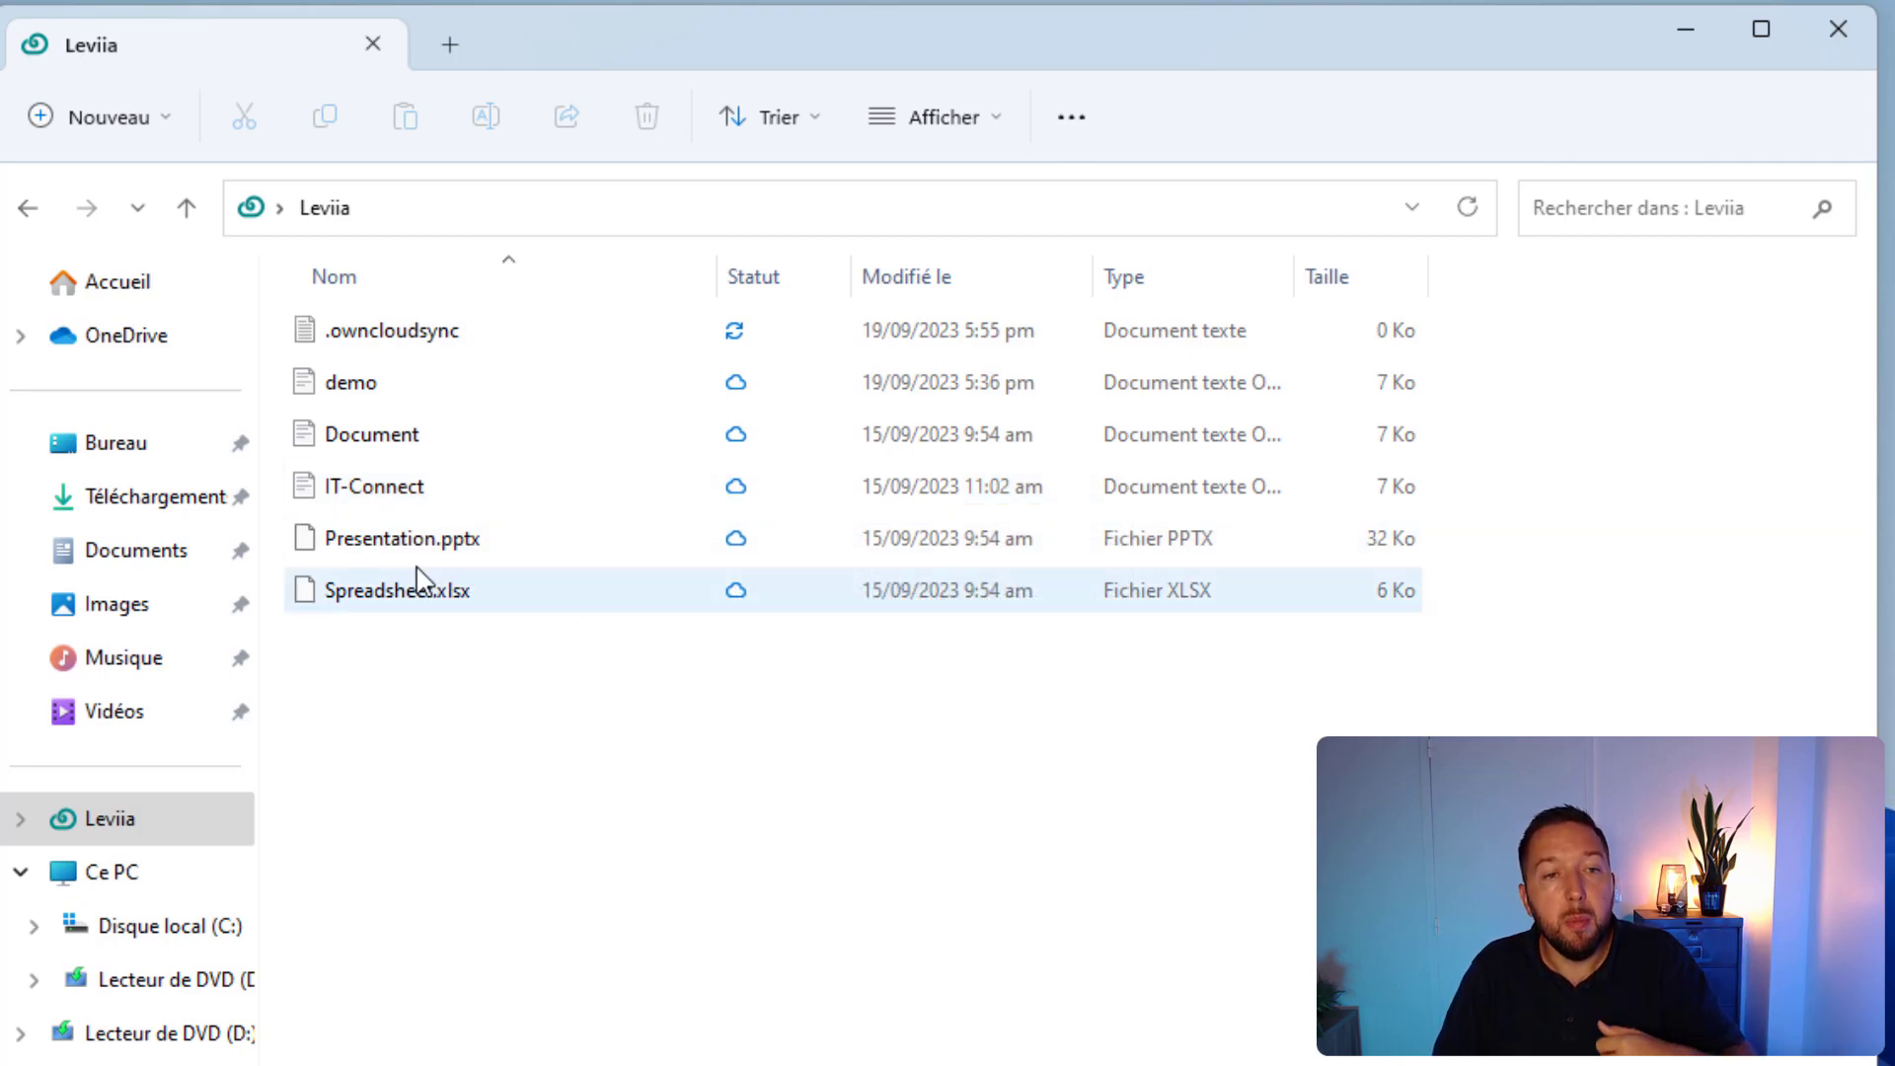
mouse_move(341, 491)
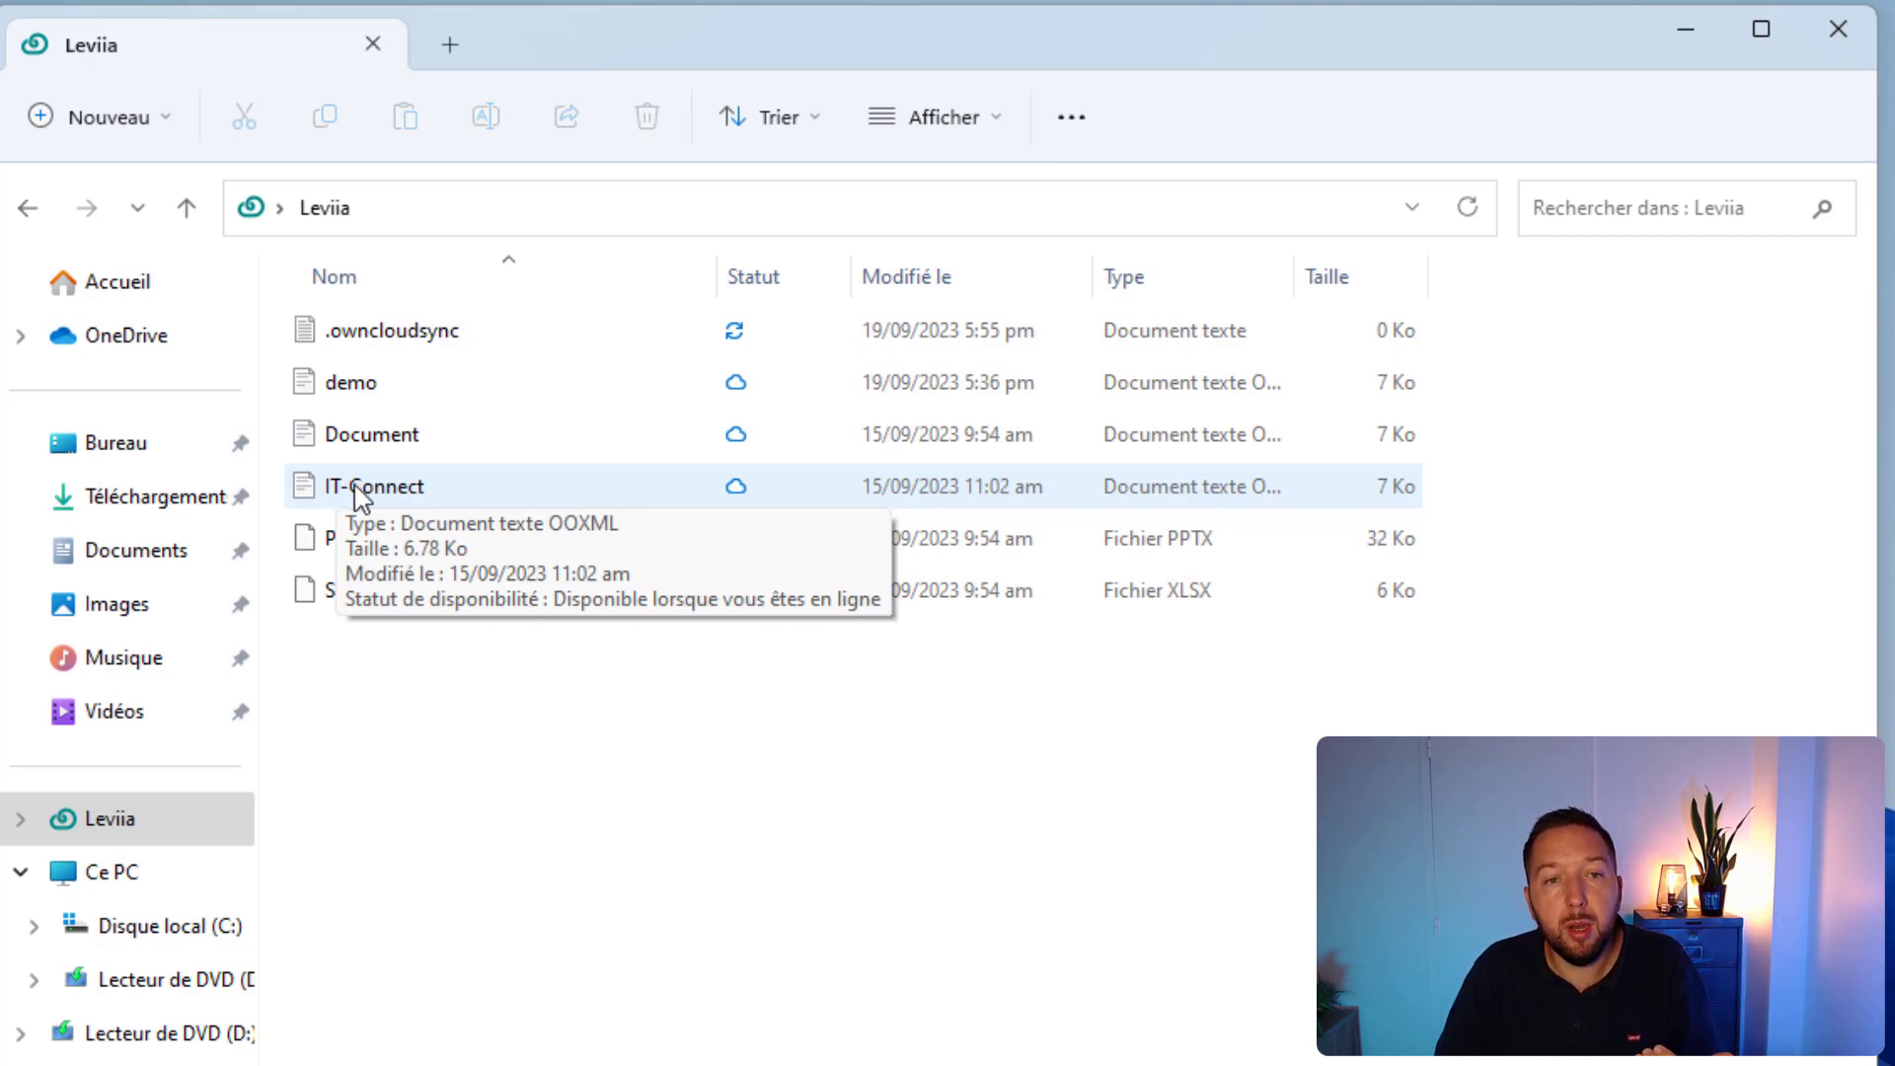
- Select the five files from demo to Spreadsheet.xlsx, examine their extended options including the Leviia entry, and dismiss them
drag(803, 796, 332, 392)
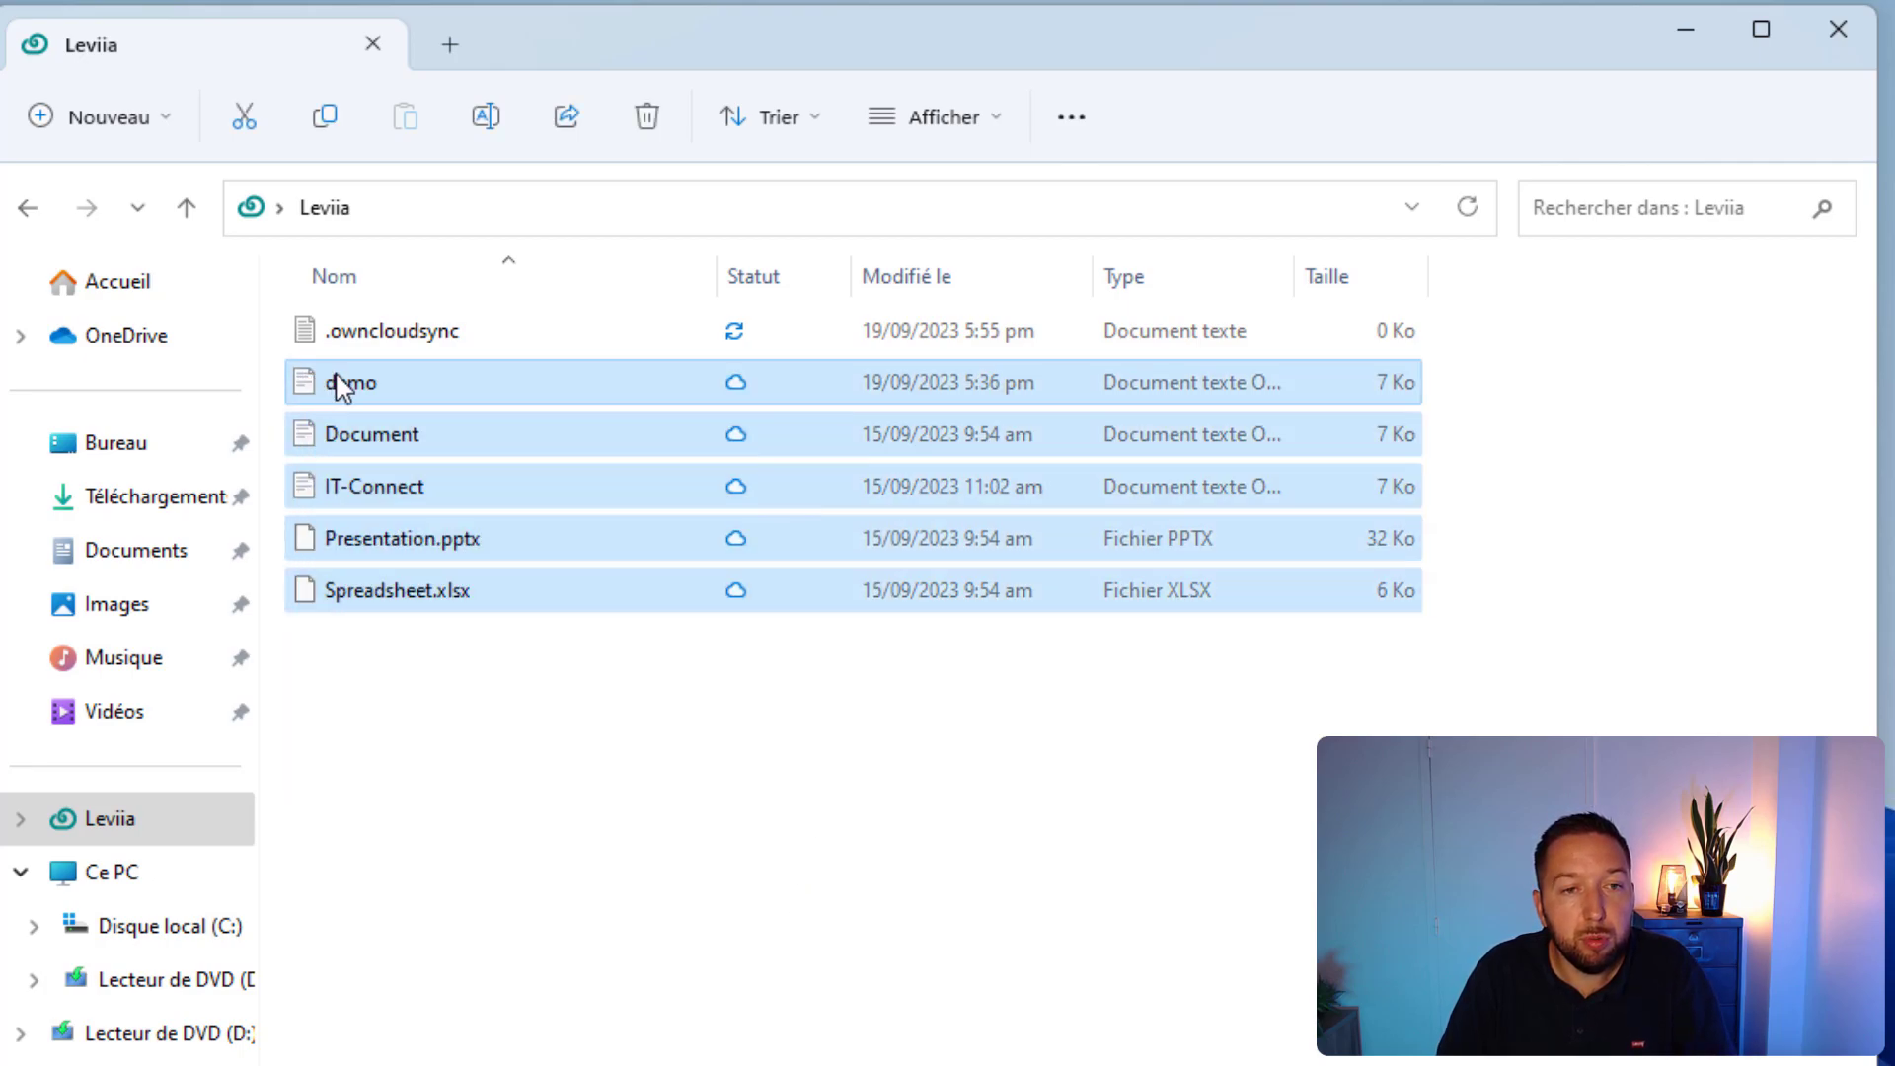
right_click(338, 385)
click(531, 843)
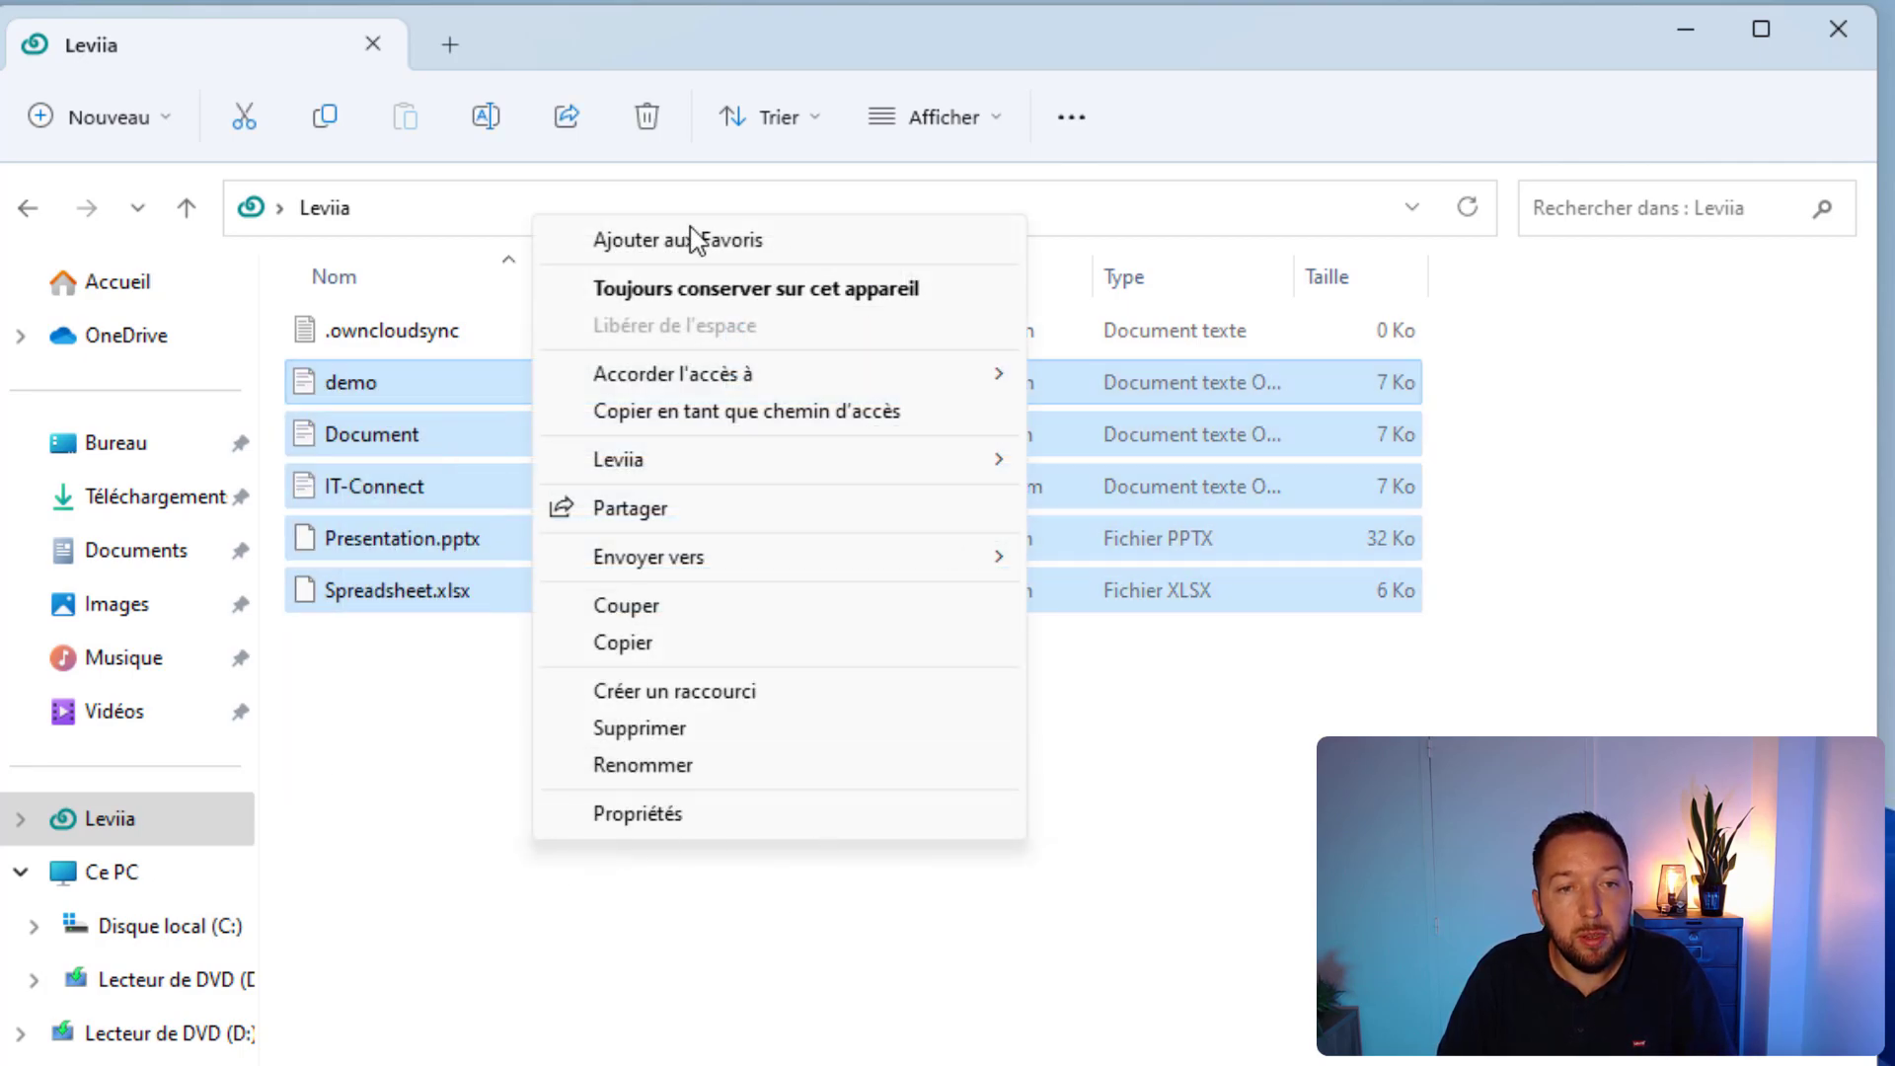
mouse_move(949, 480)
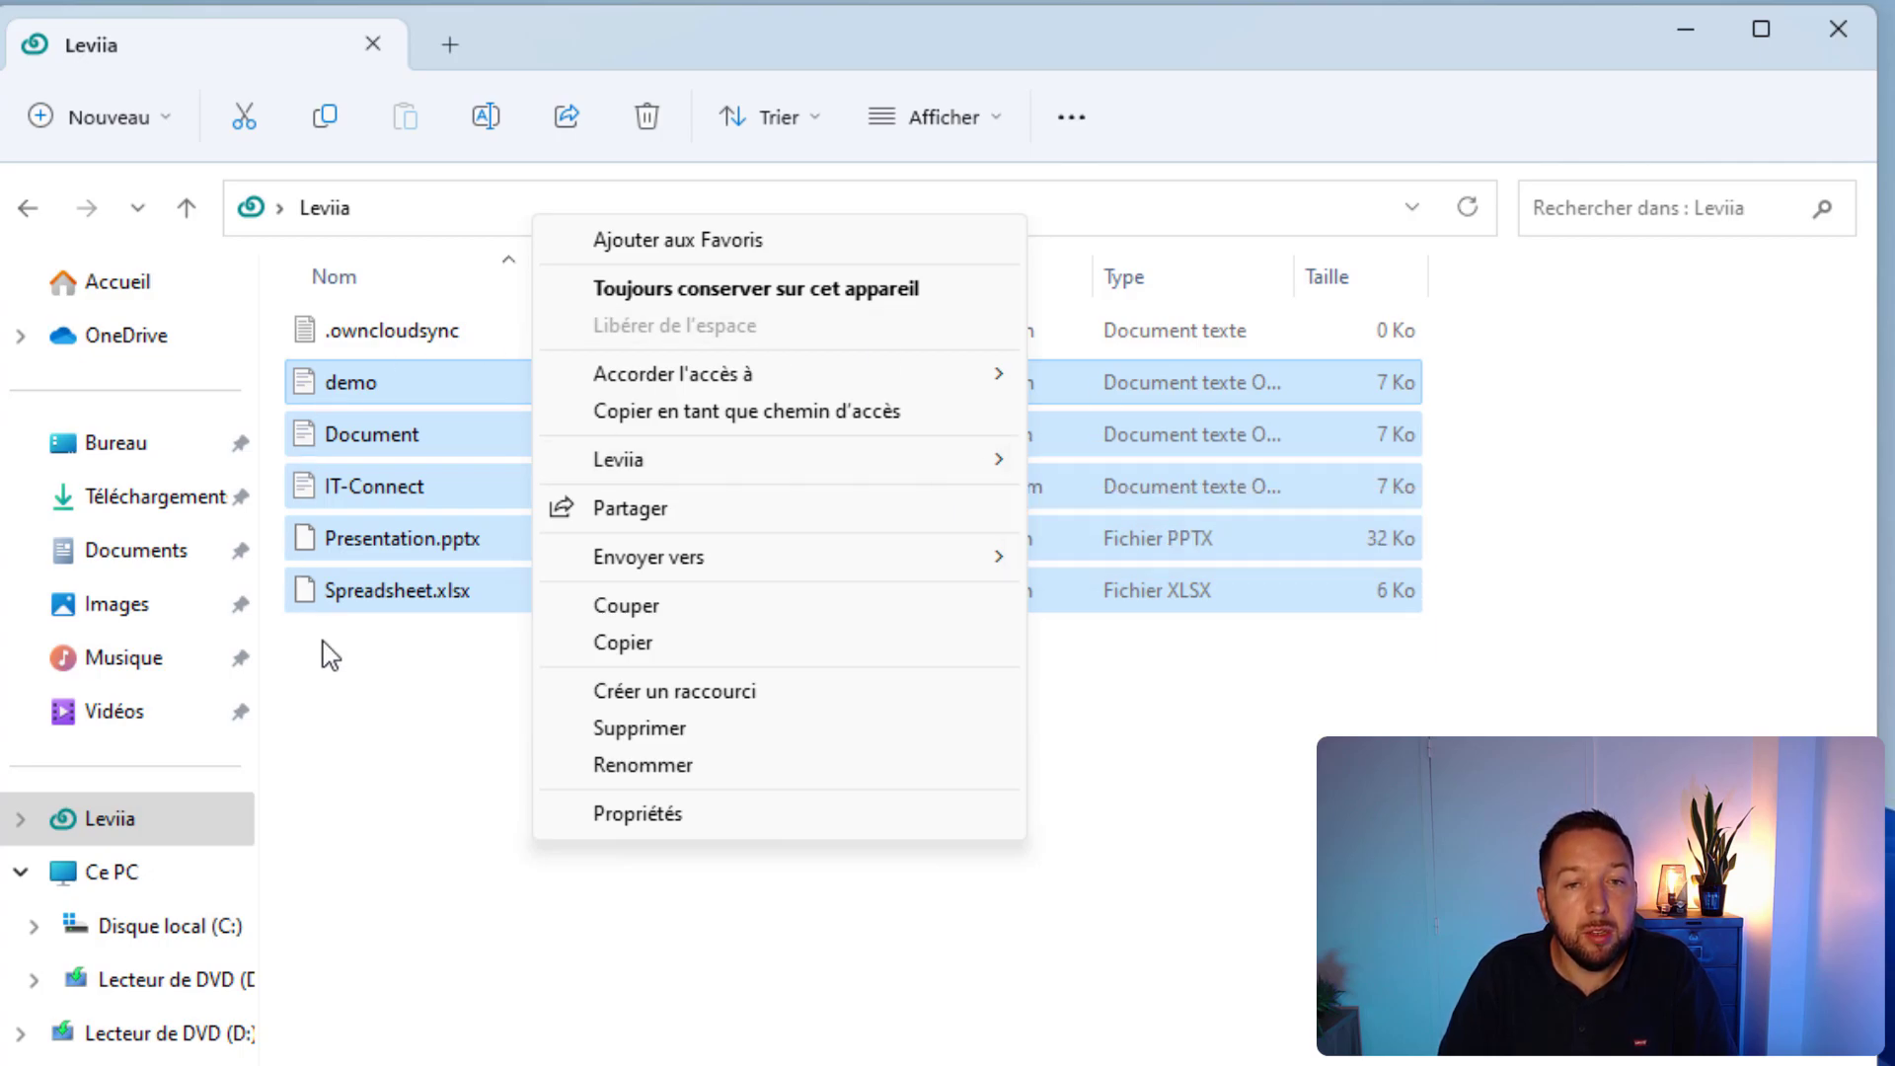
click(324, 861)
- Examine the Leviia sharing and local availability options offered for Spreadsheet.xlsx
right_click(380, 590)
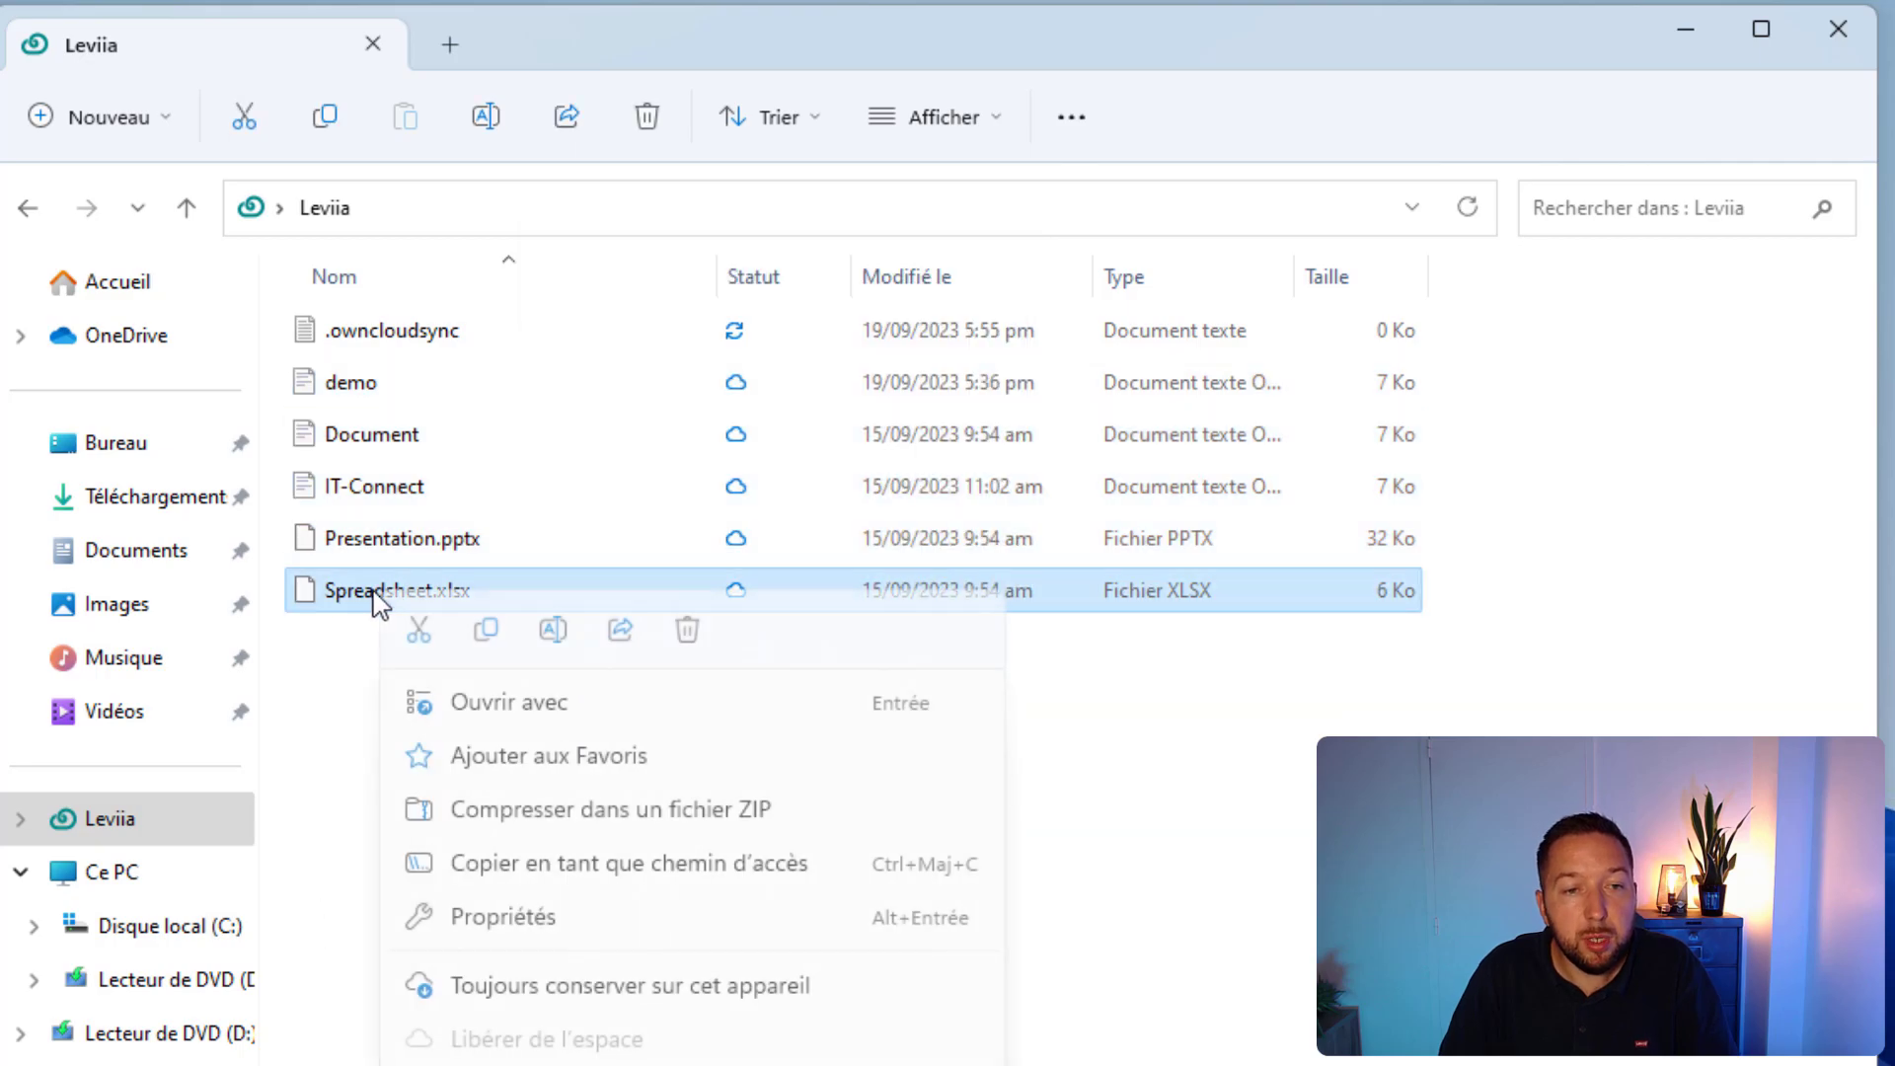
key(shift+F10)
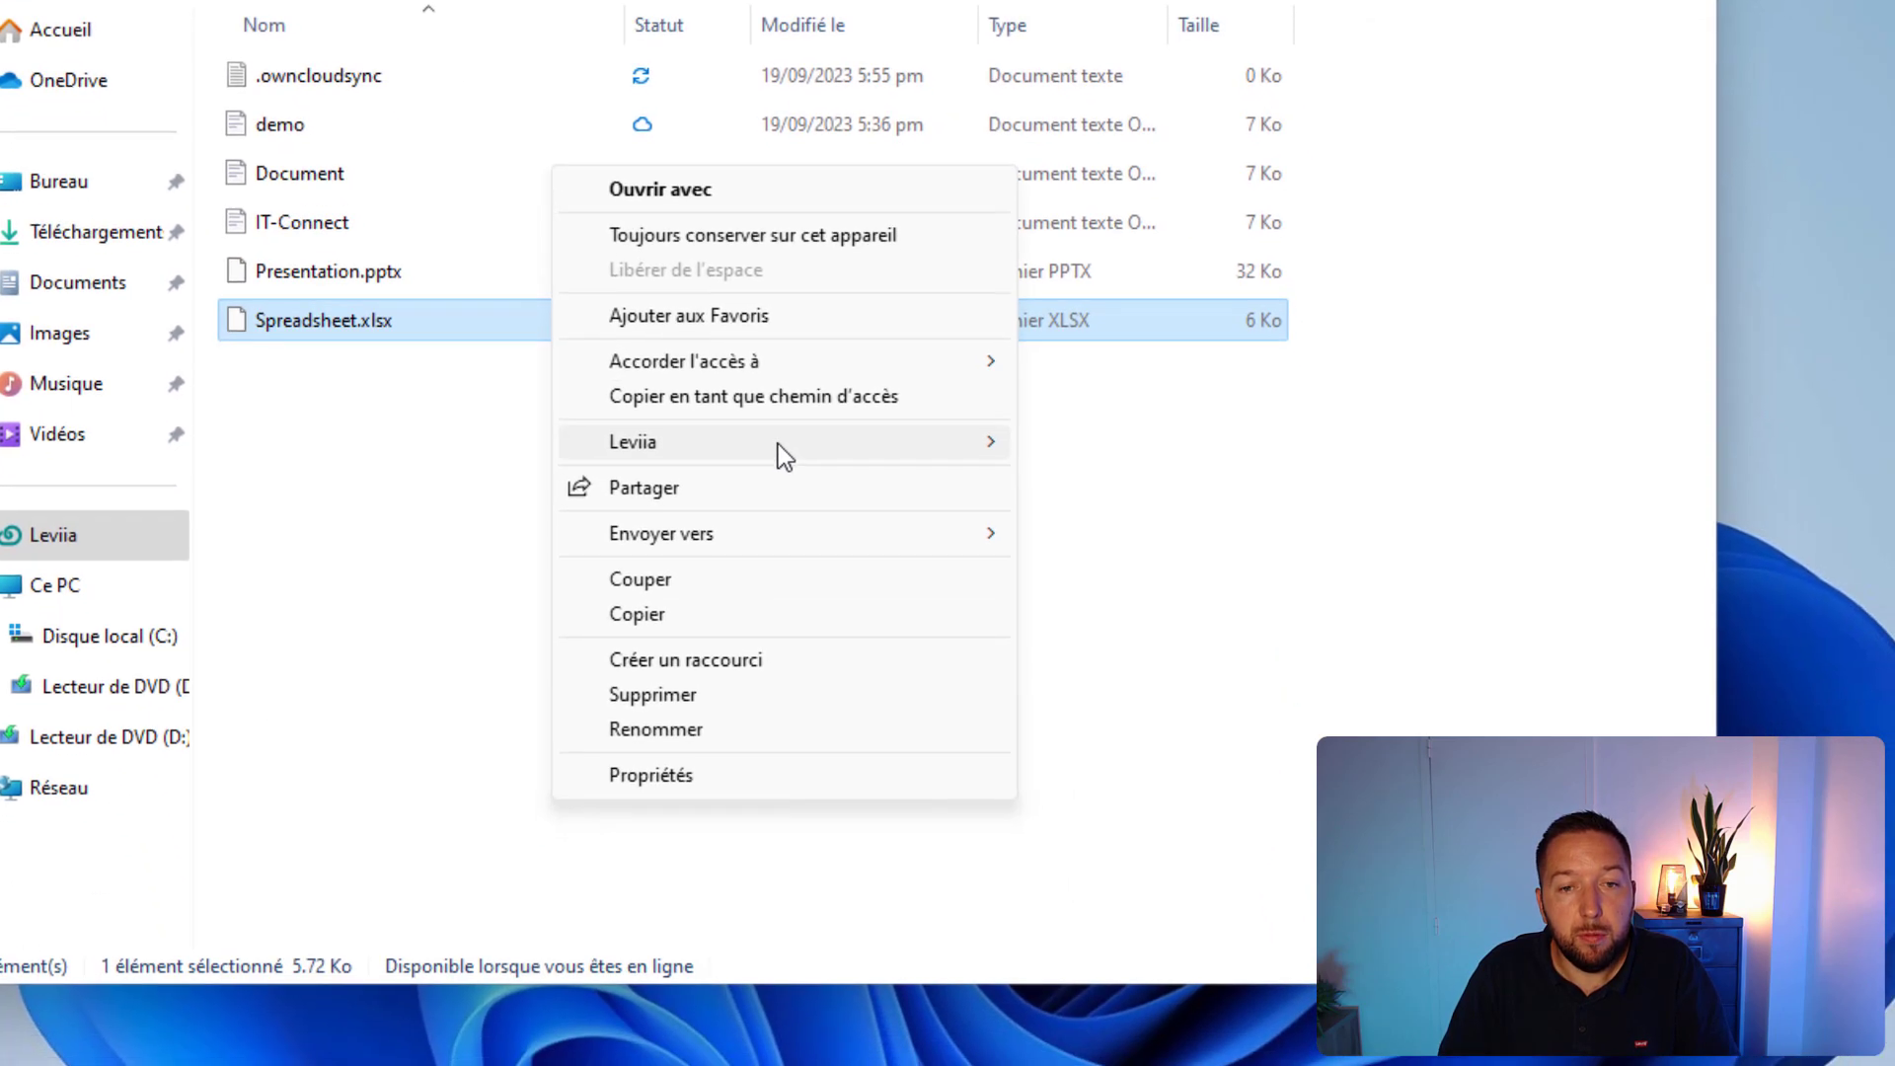
mouse_move(962, 719)
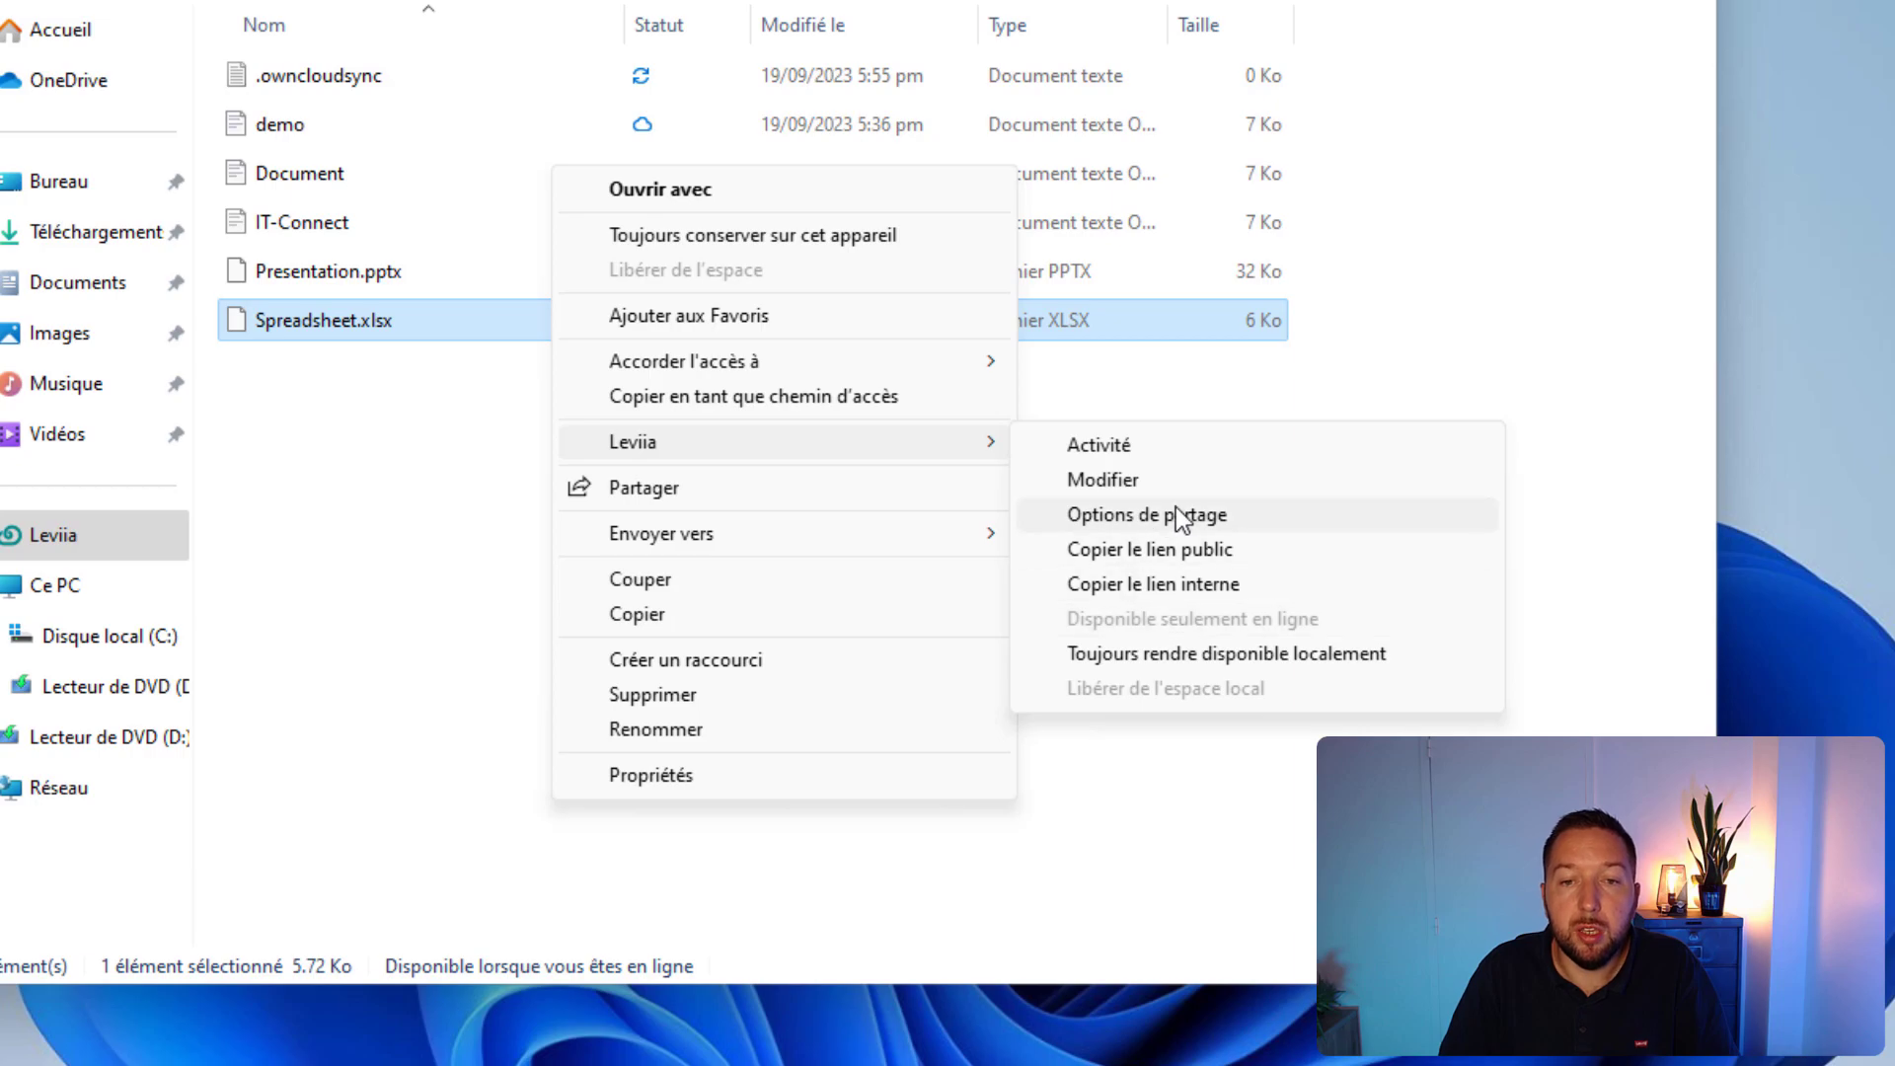